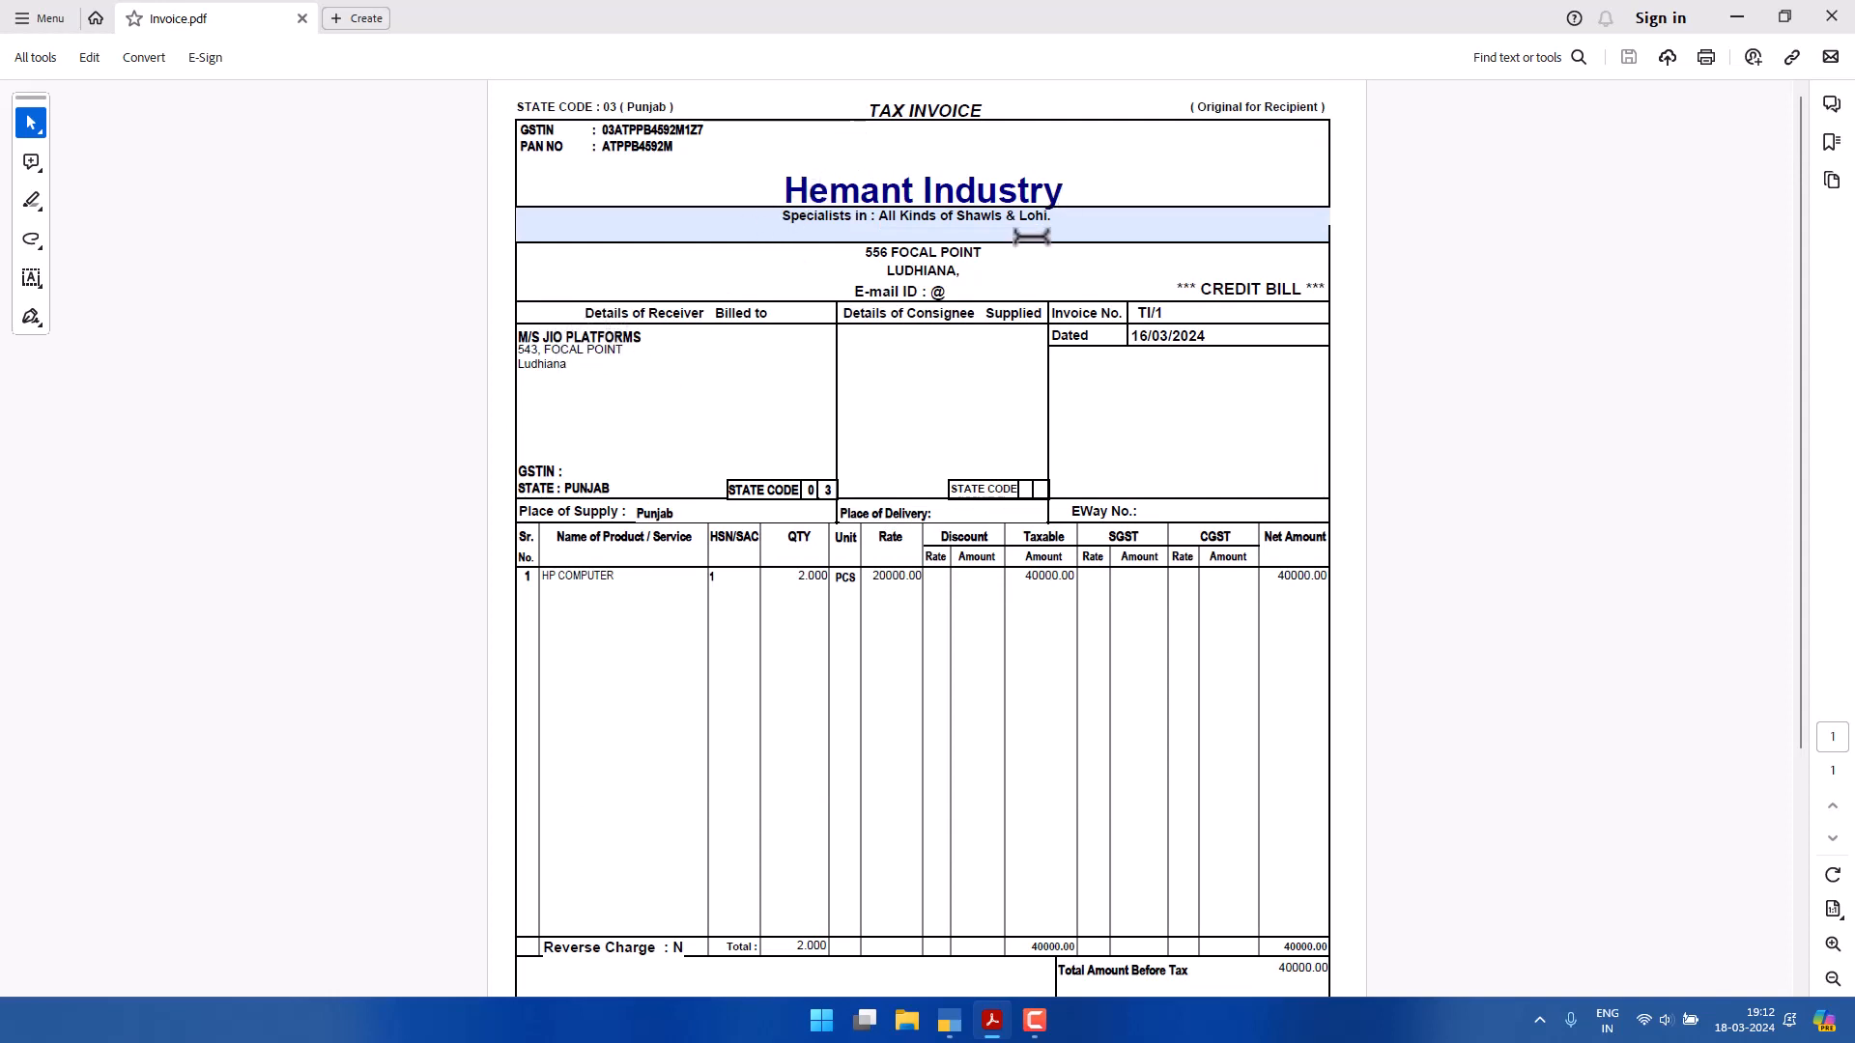
Examine the supplier name, product, quantity, unit and rate on the purchase invoice.
left_click_drag(619, 576, 531, 578)
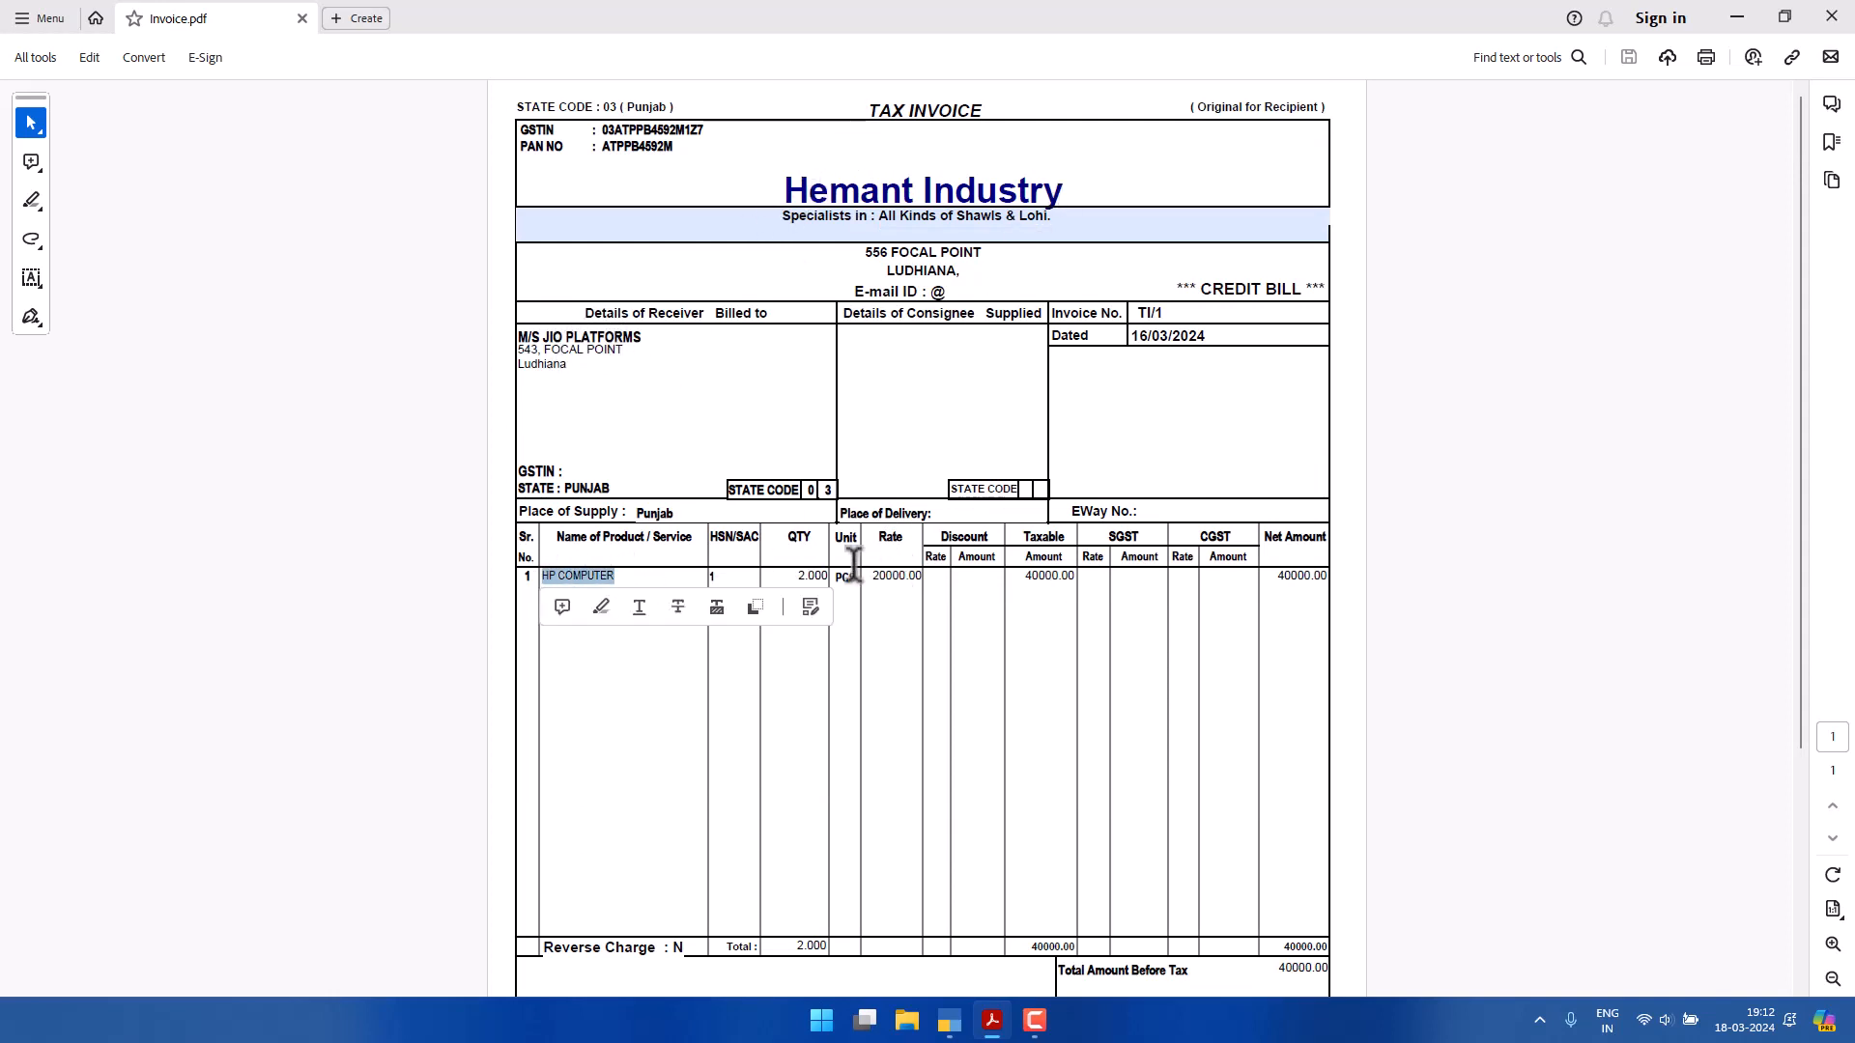
left_click_drag(803, 576, 829, 576)
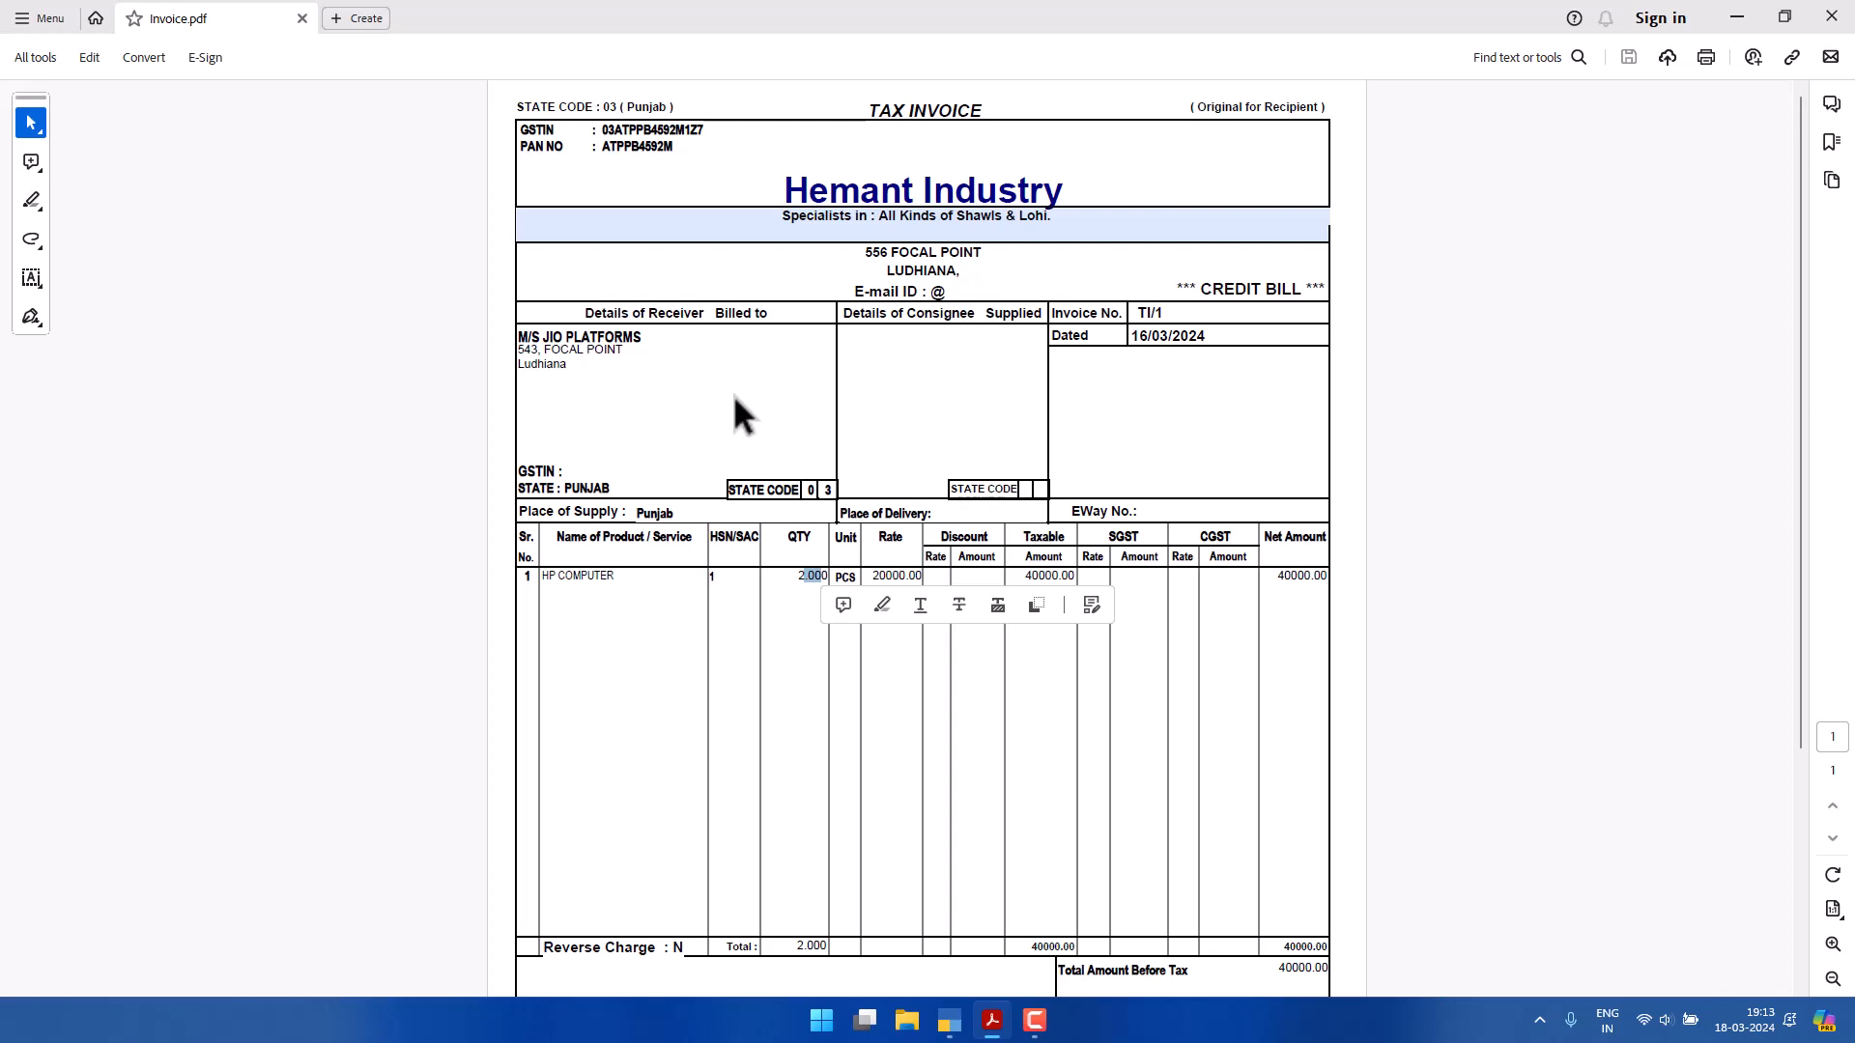
left_click_drag(997, 189, 1062, 189)
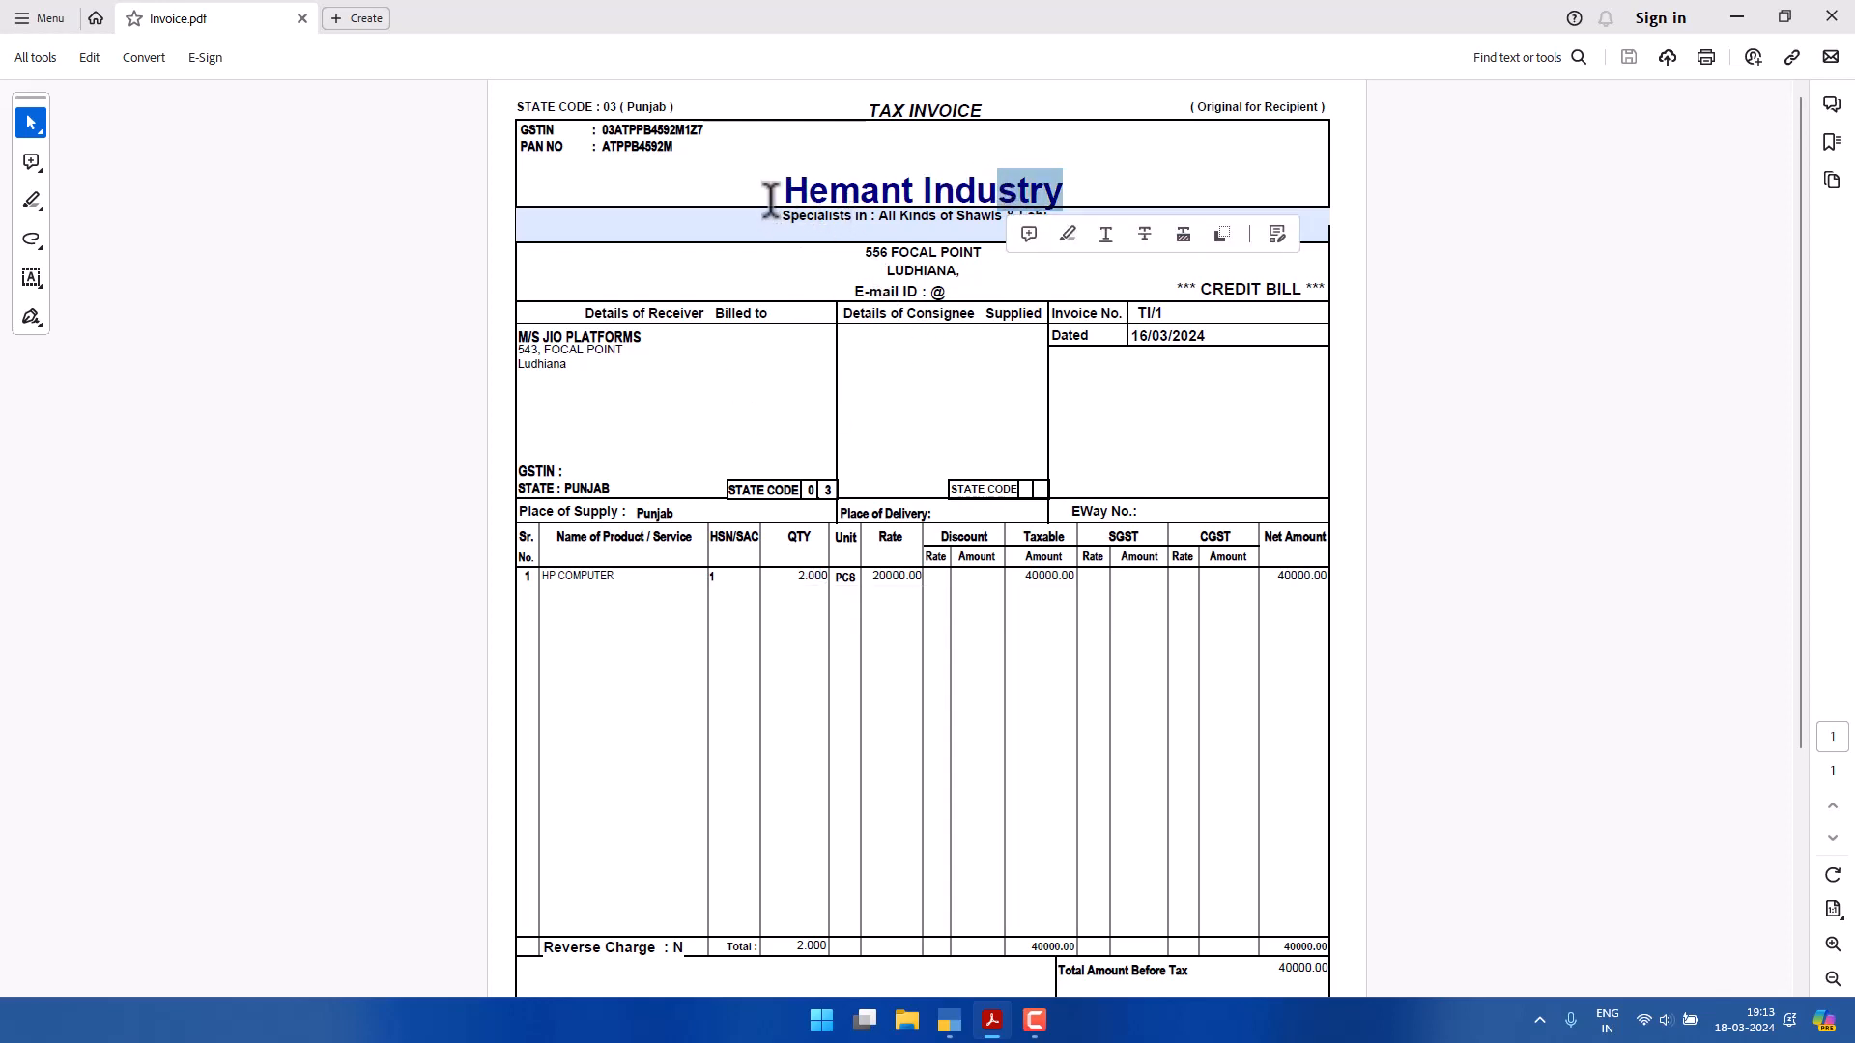
left_click_drag(770, 190, 903, 190)
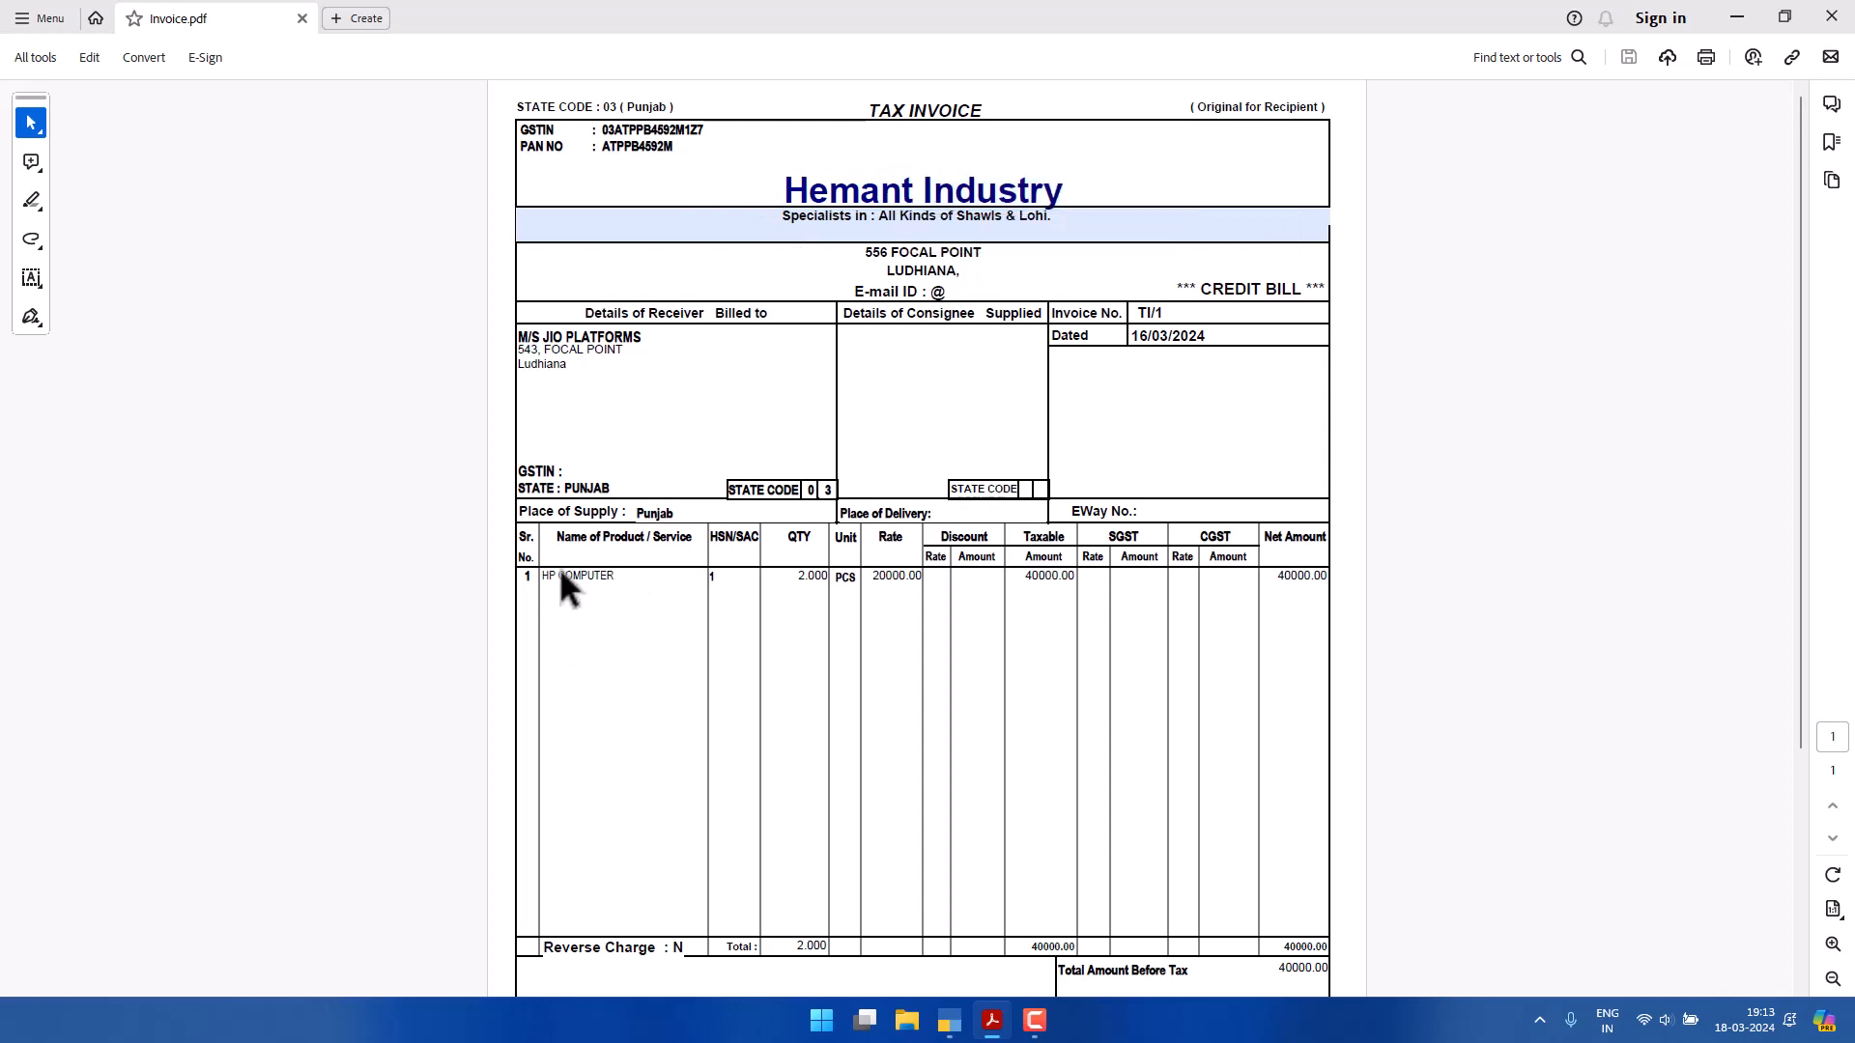
left_click_drag(617, 576, 530, 580)
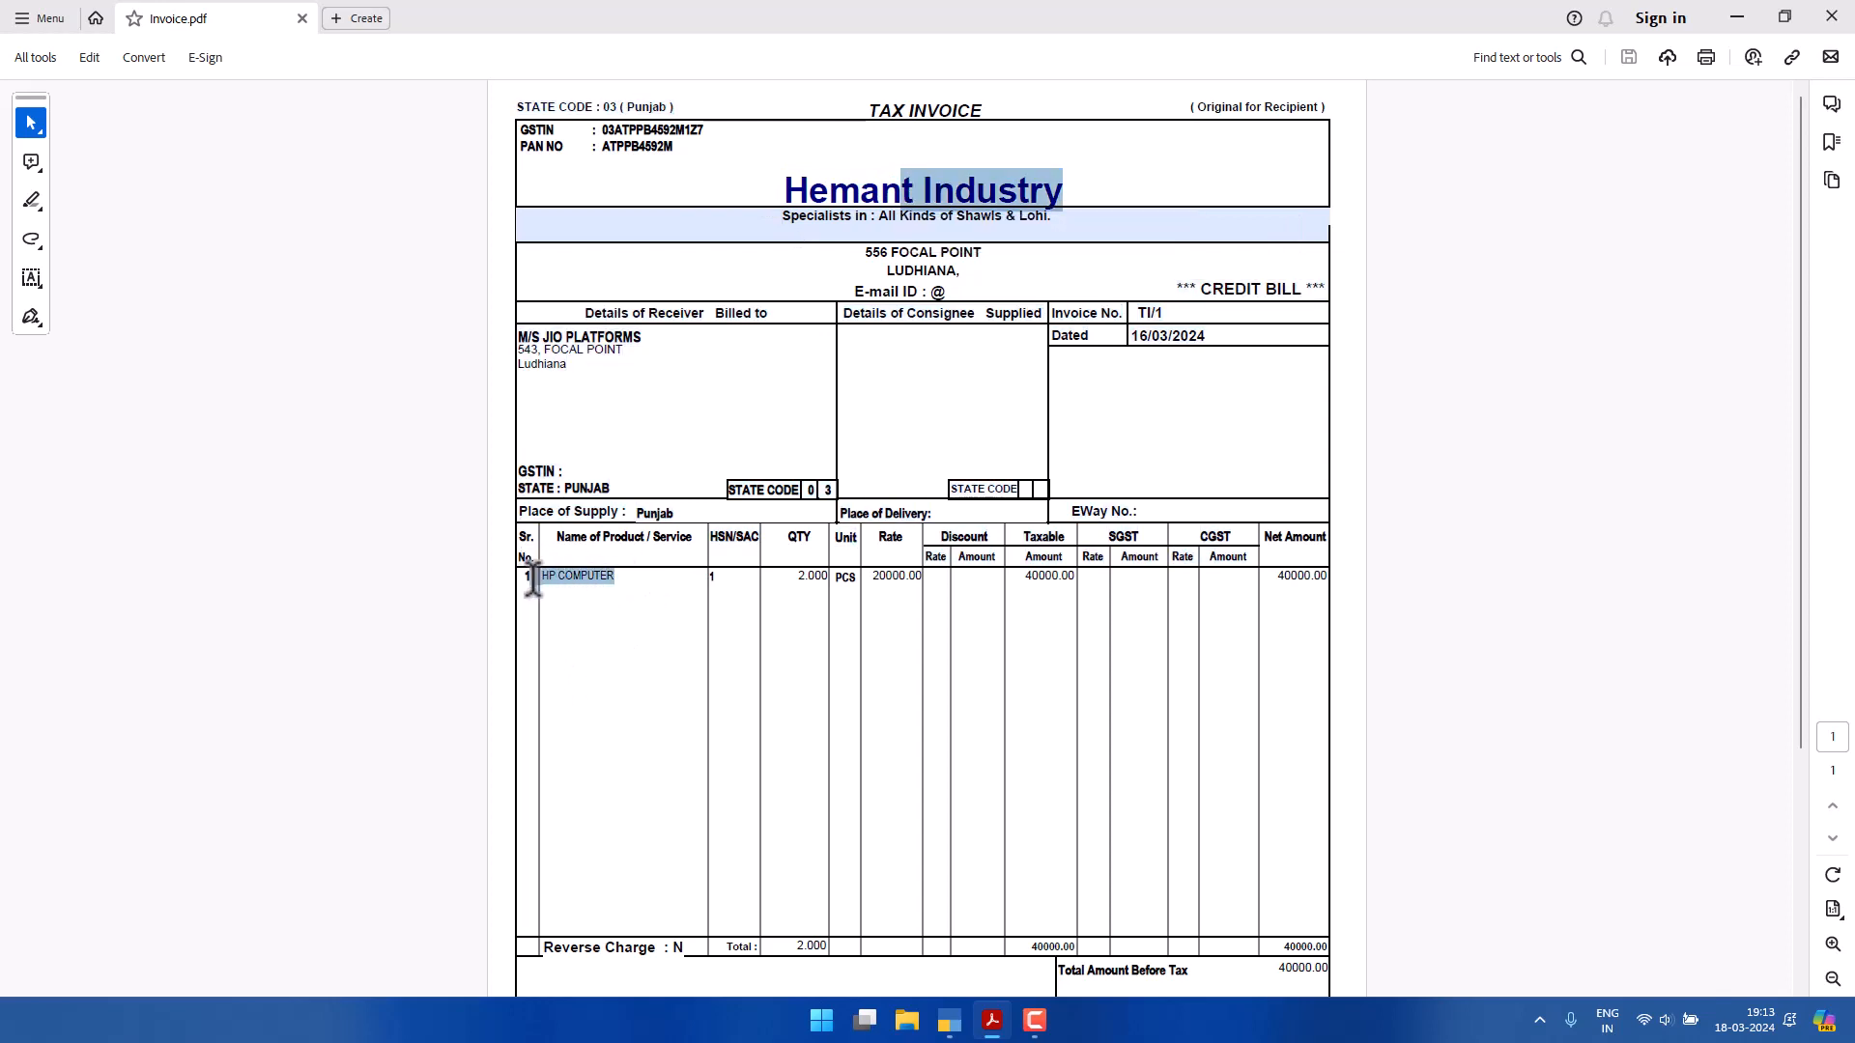
double_click(617, 578)
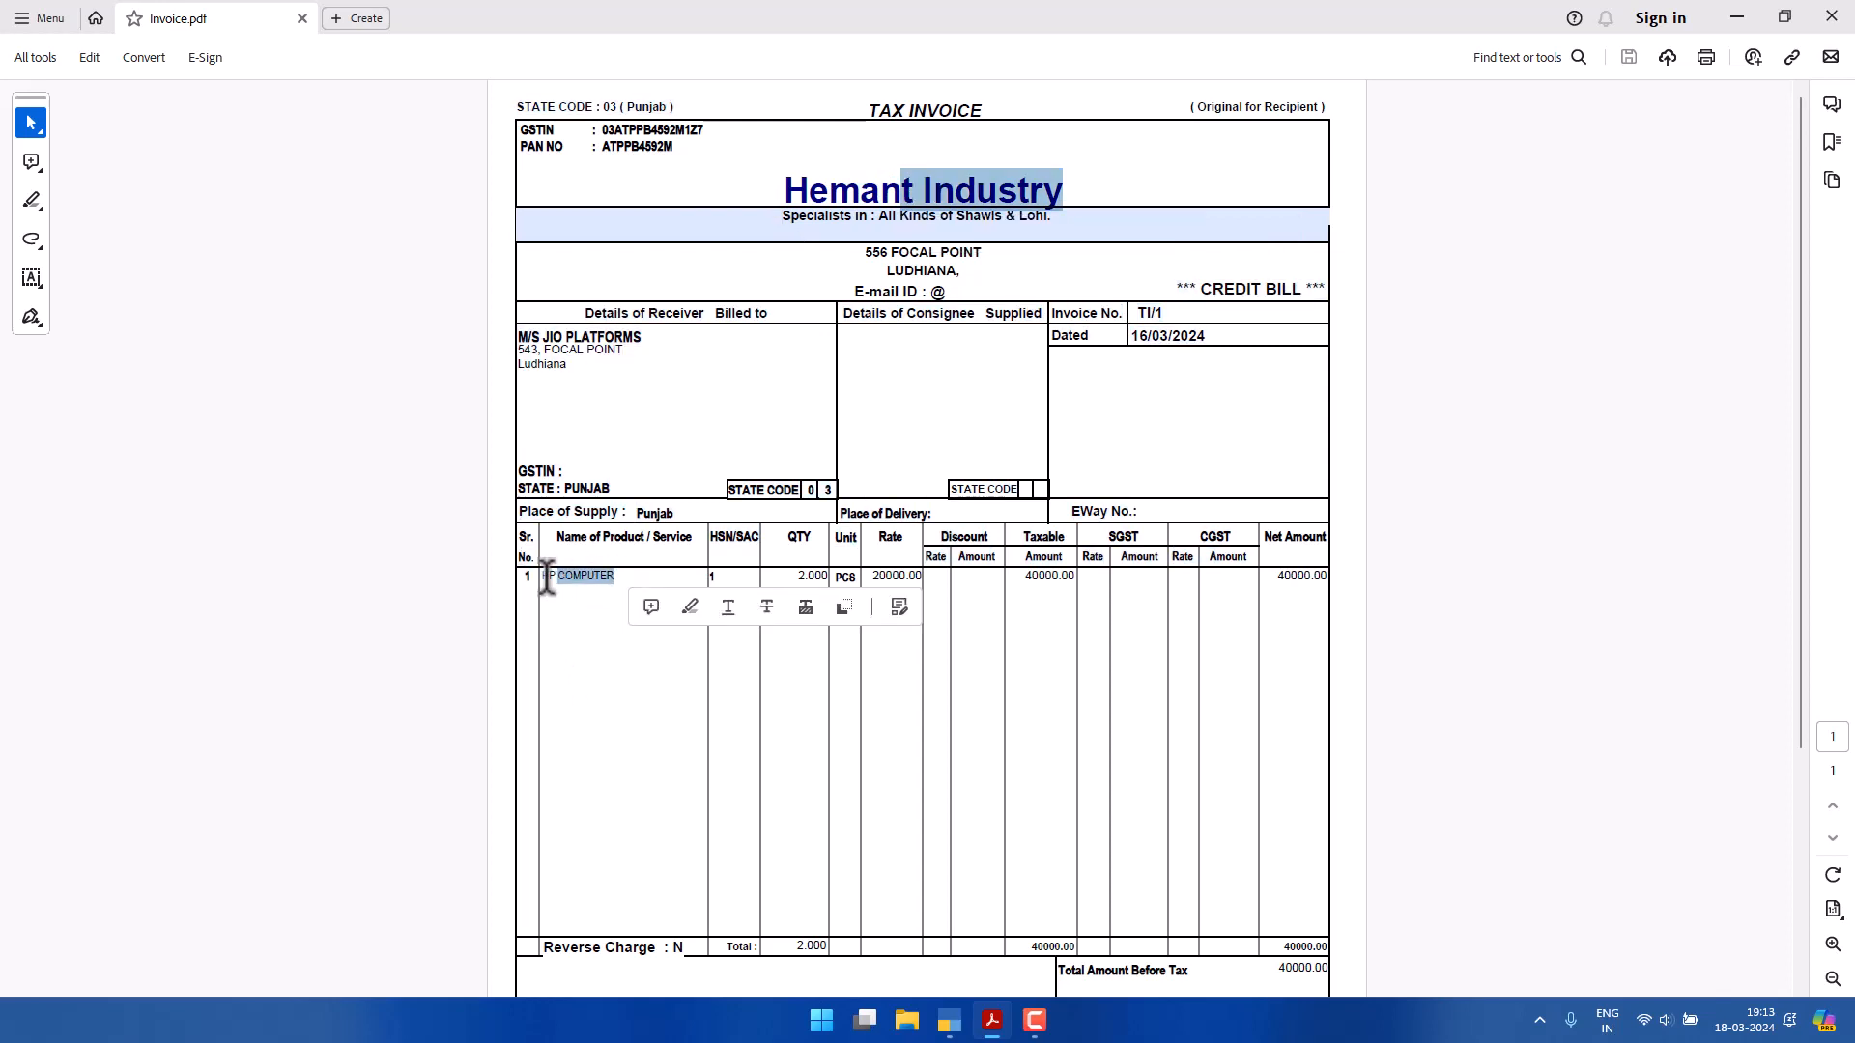
left_click_drag(632, 572, 566, 576)
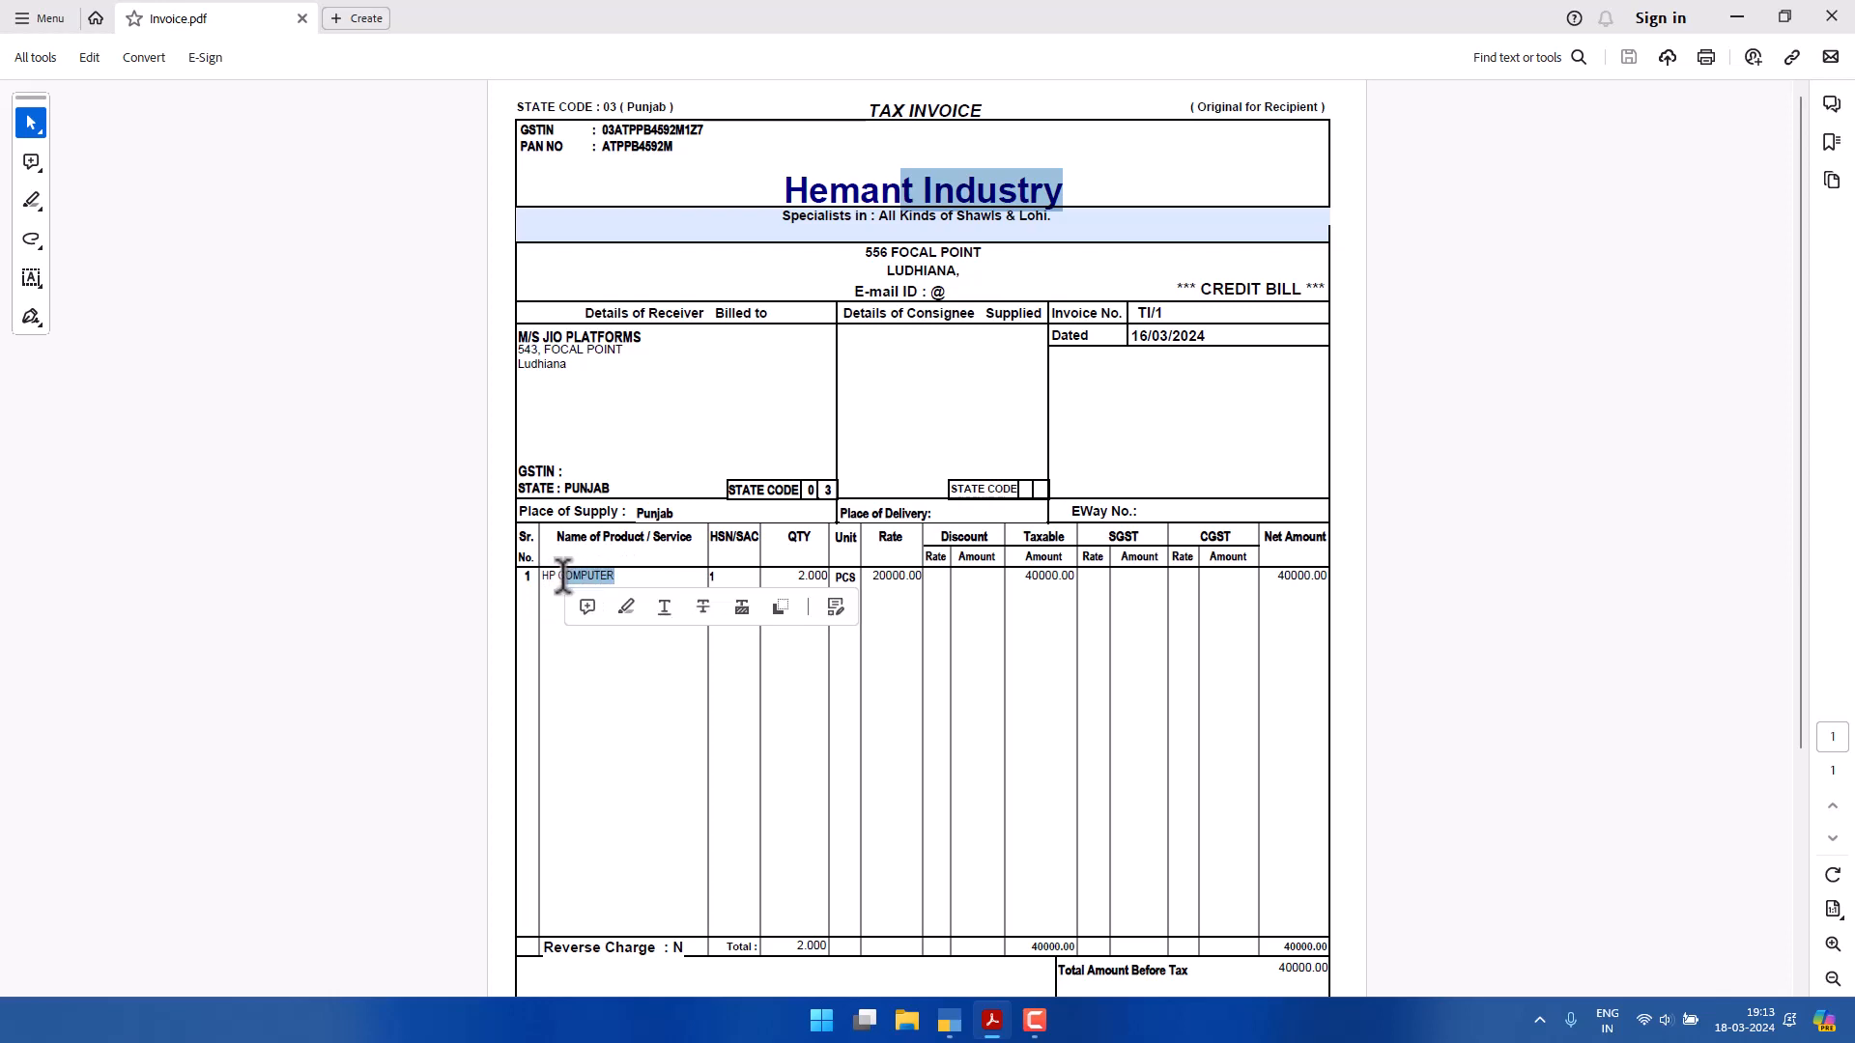
left_click(790, 572)
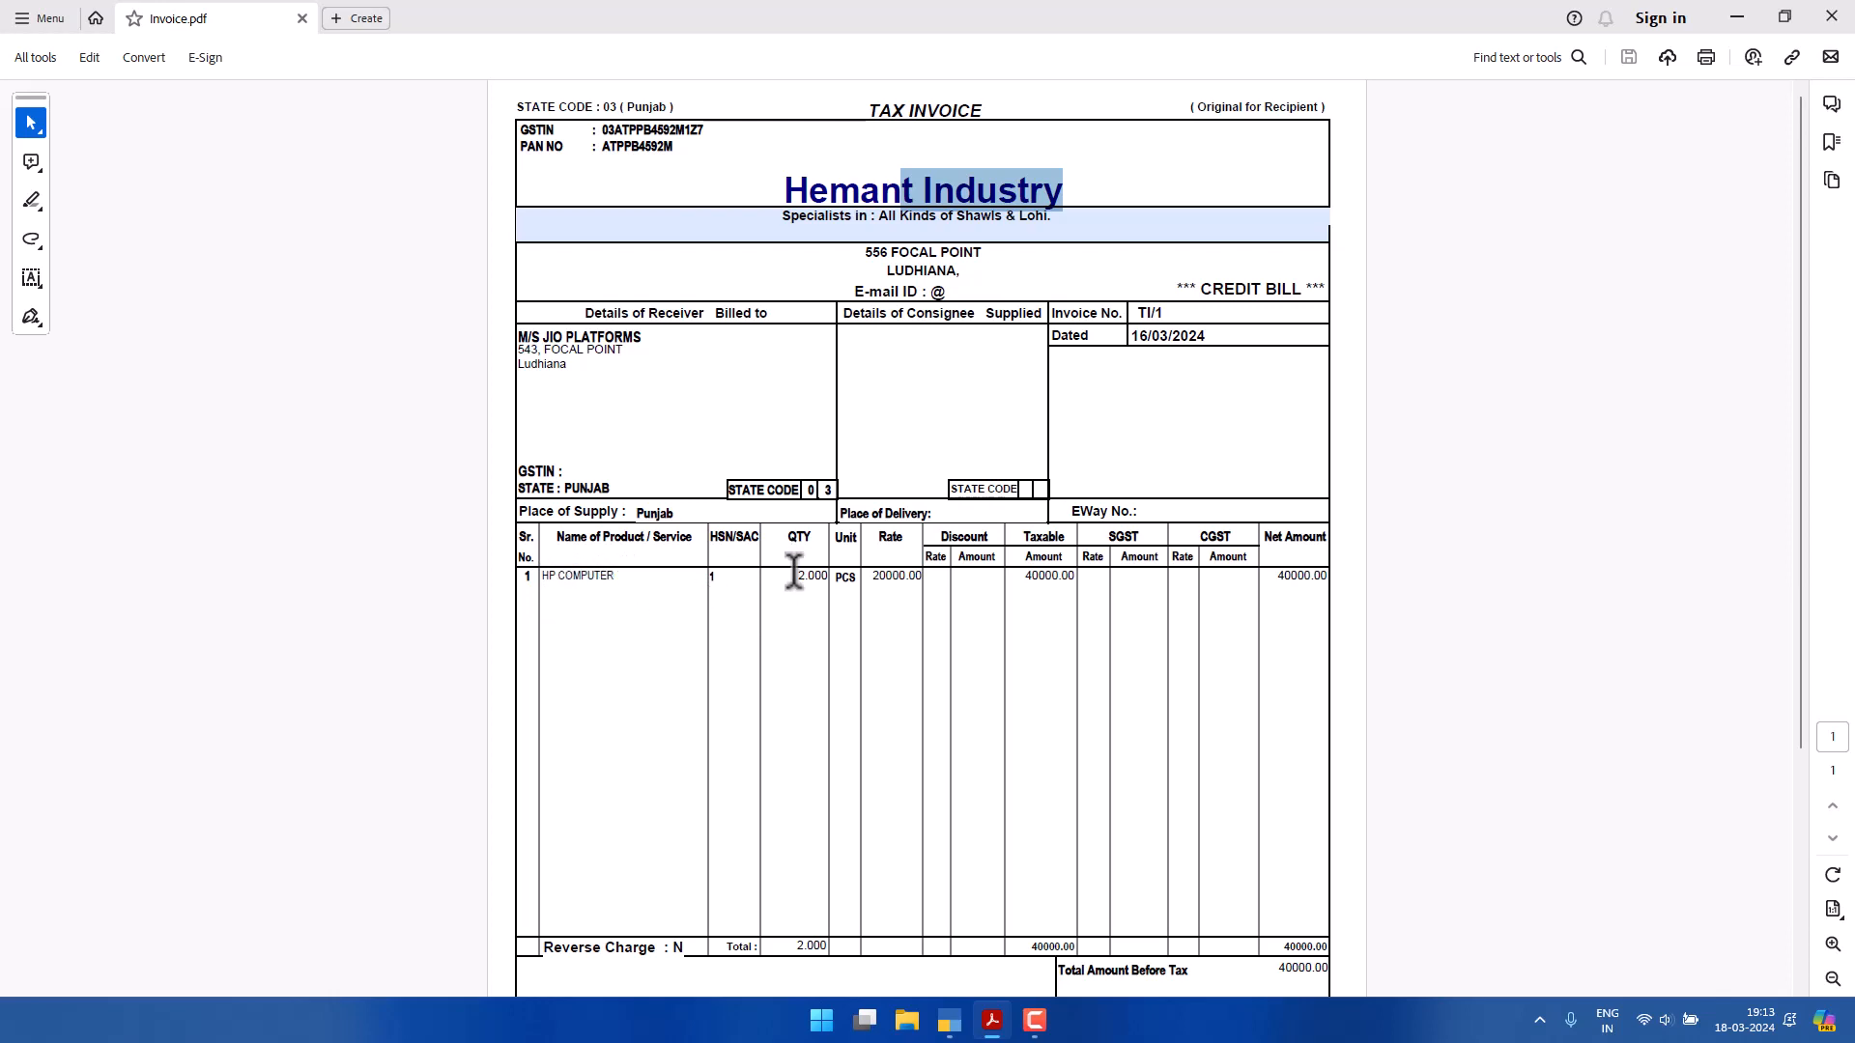
double_click(875, 575)
left_click(858, 580)
left_click_drag(858, 580, 846, 581)
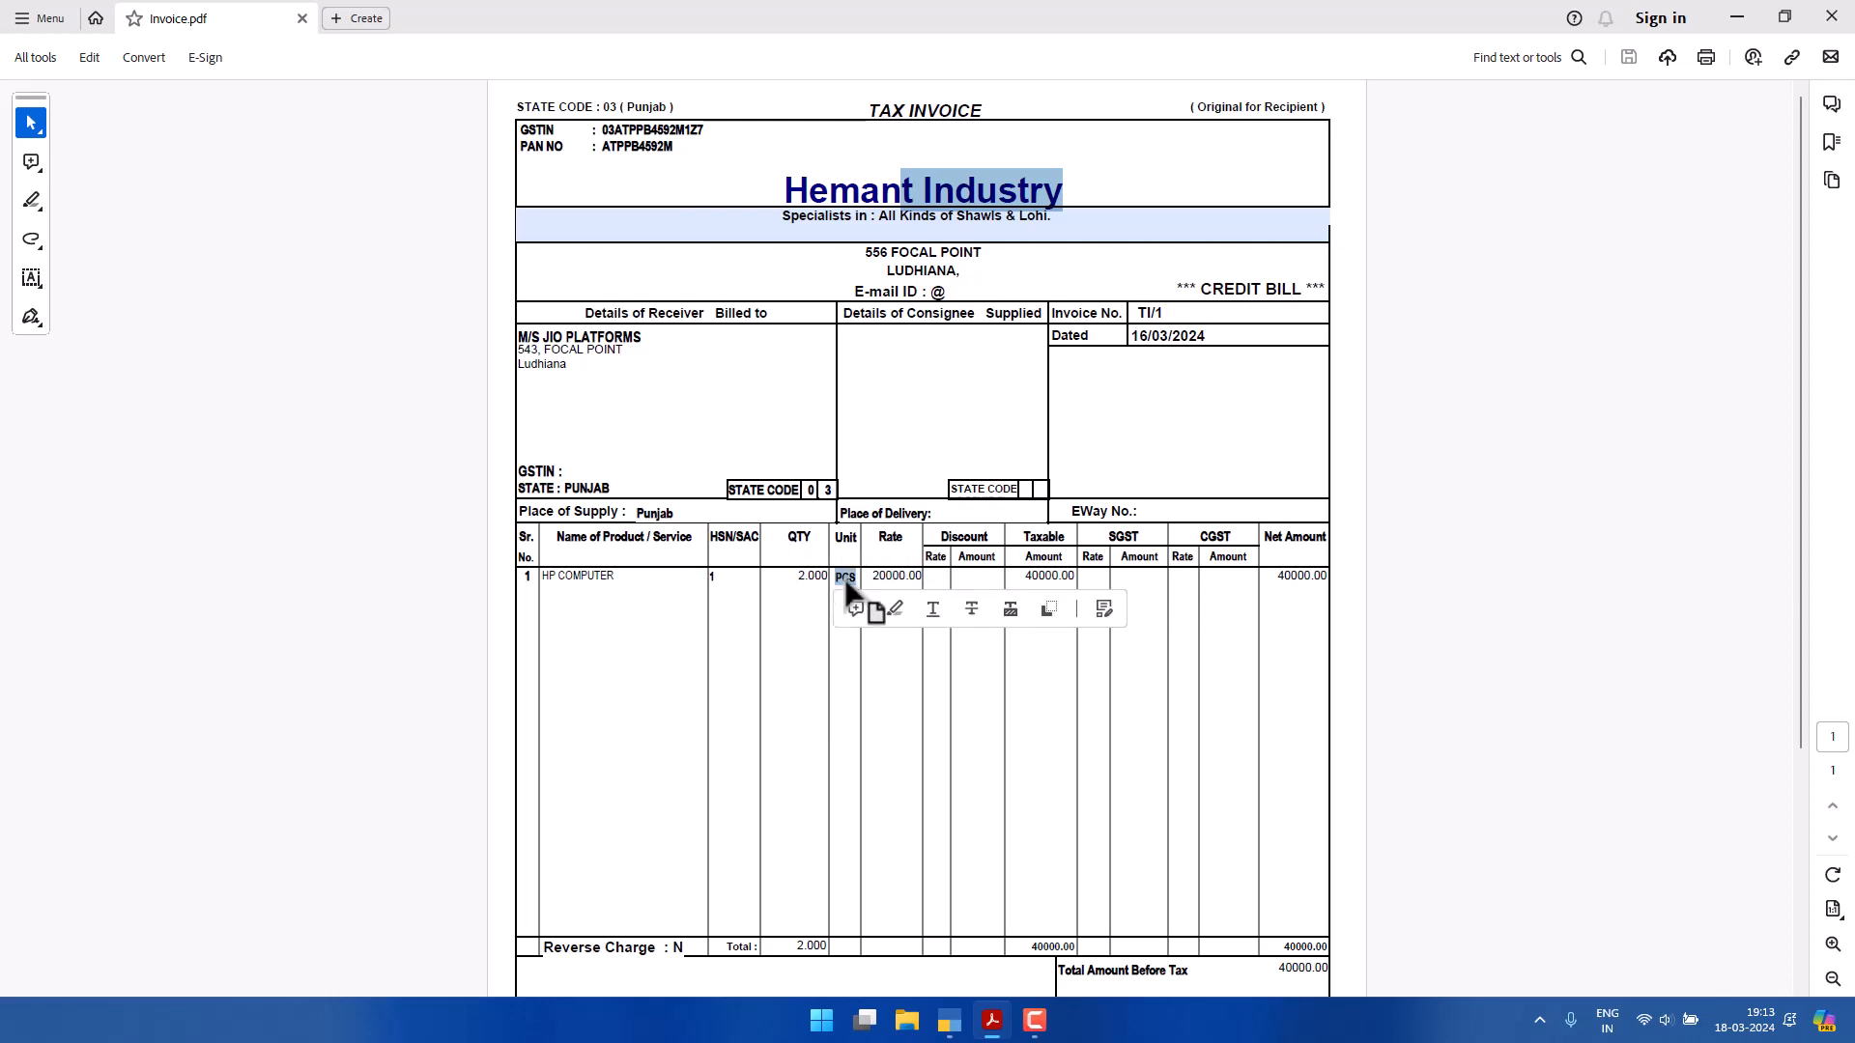
left_click(842, 580)
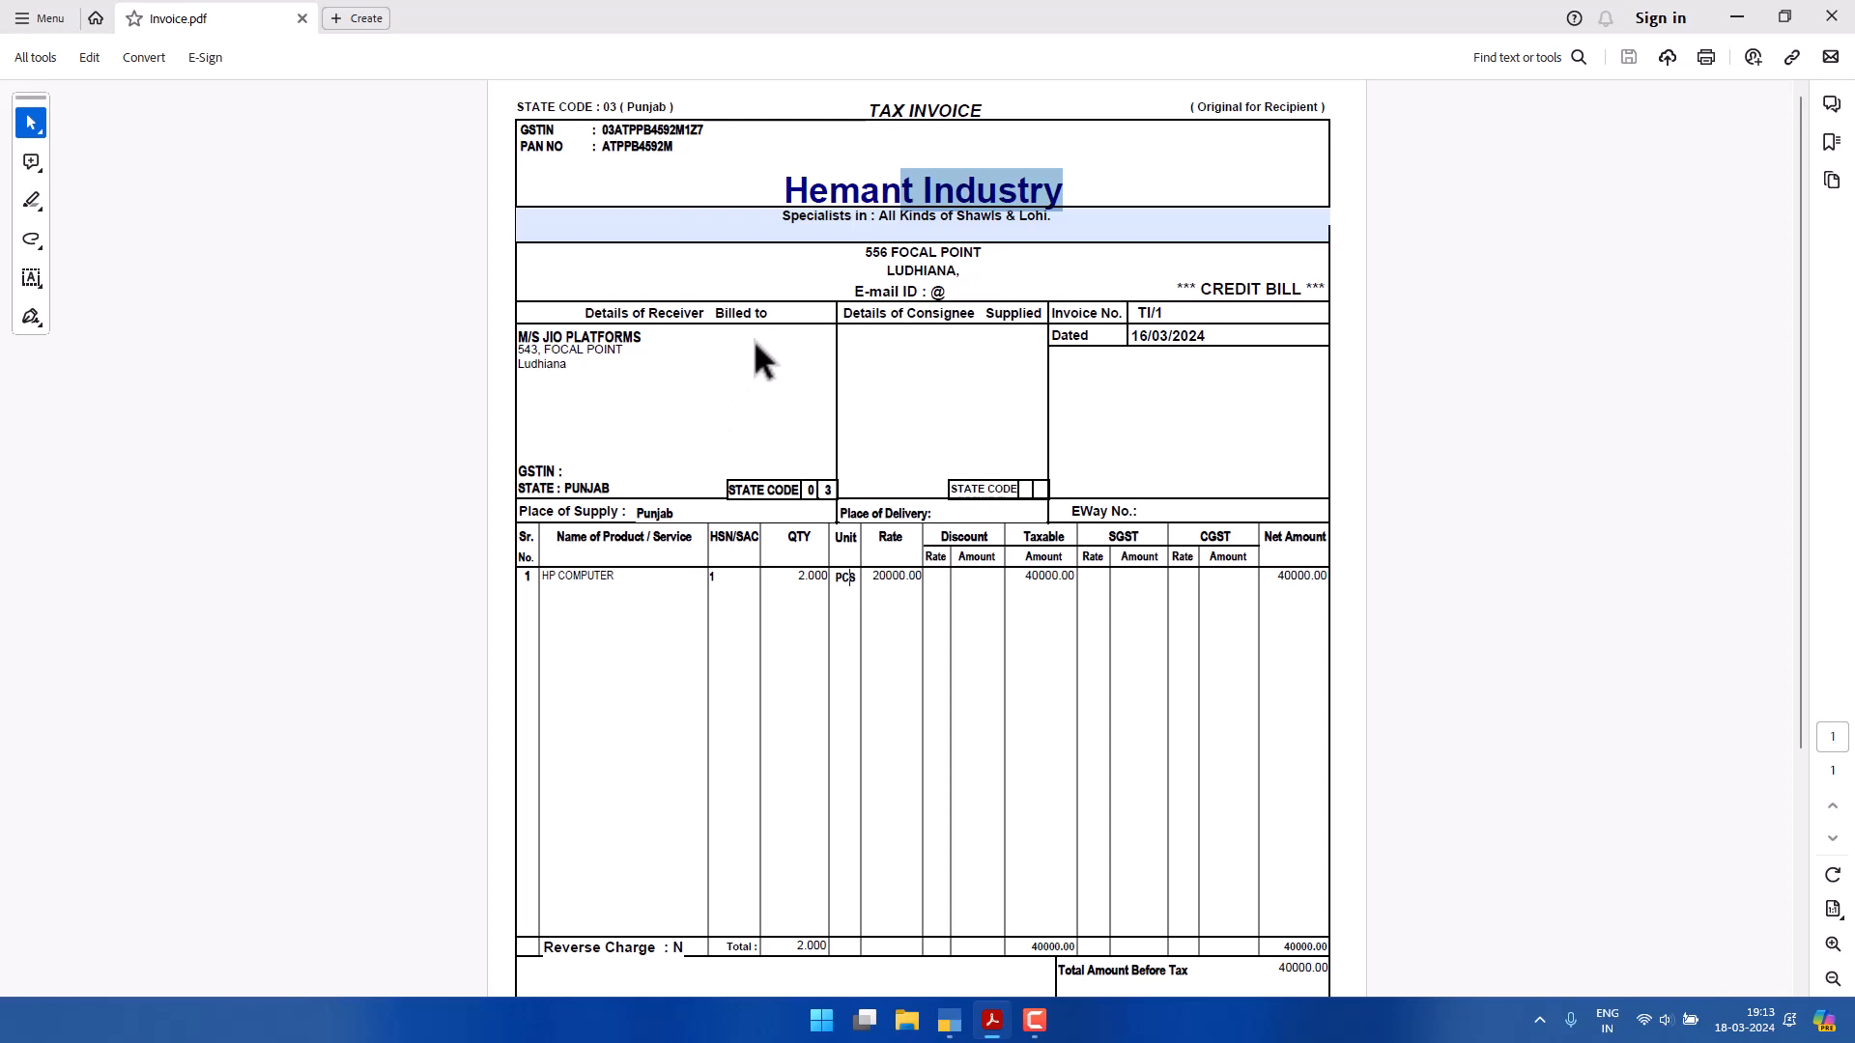
scroll(1039, 705, "down", 3)
scroll(1159, 763, "up", 3)
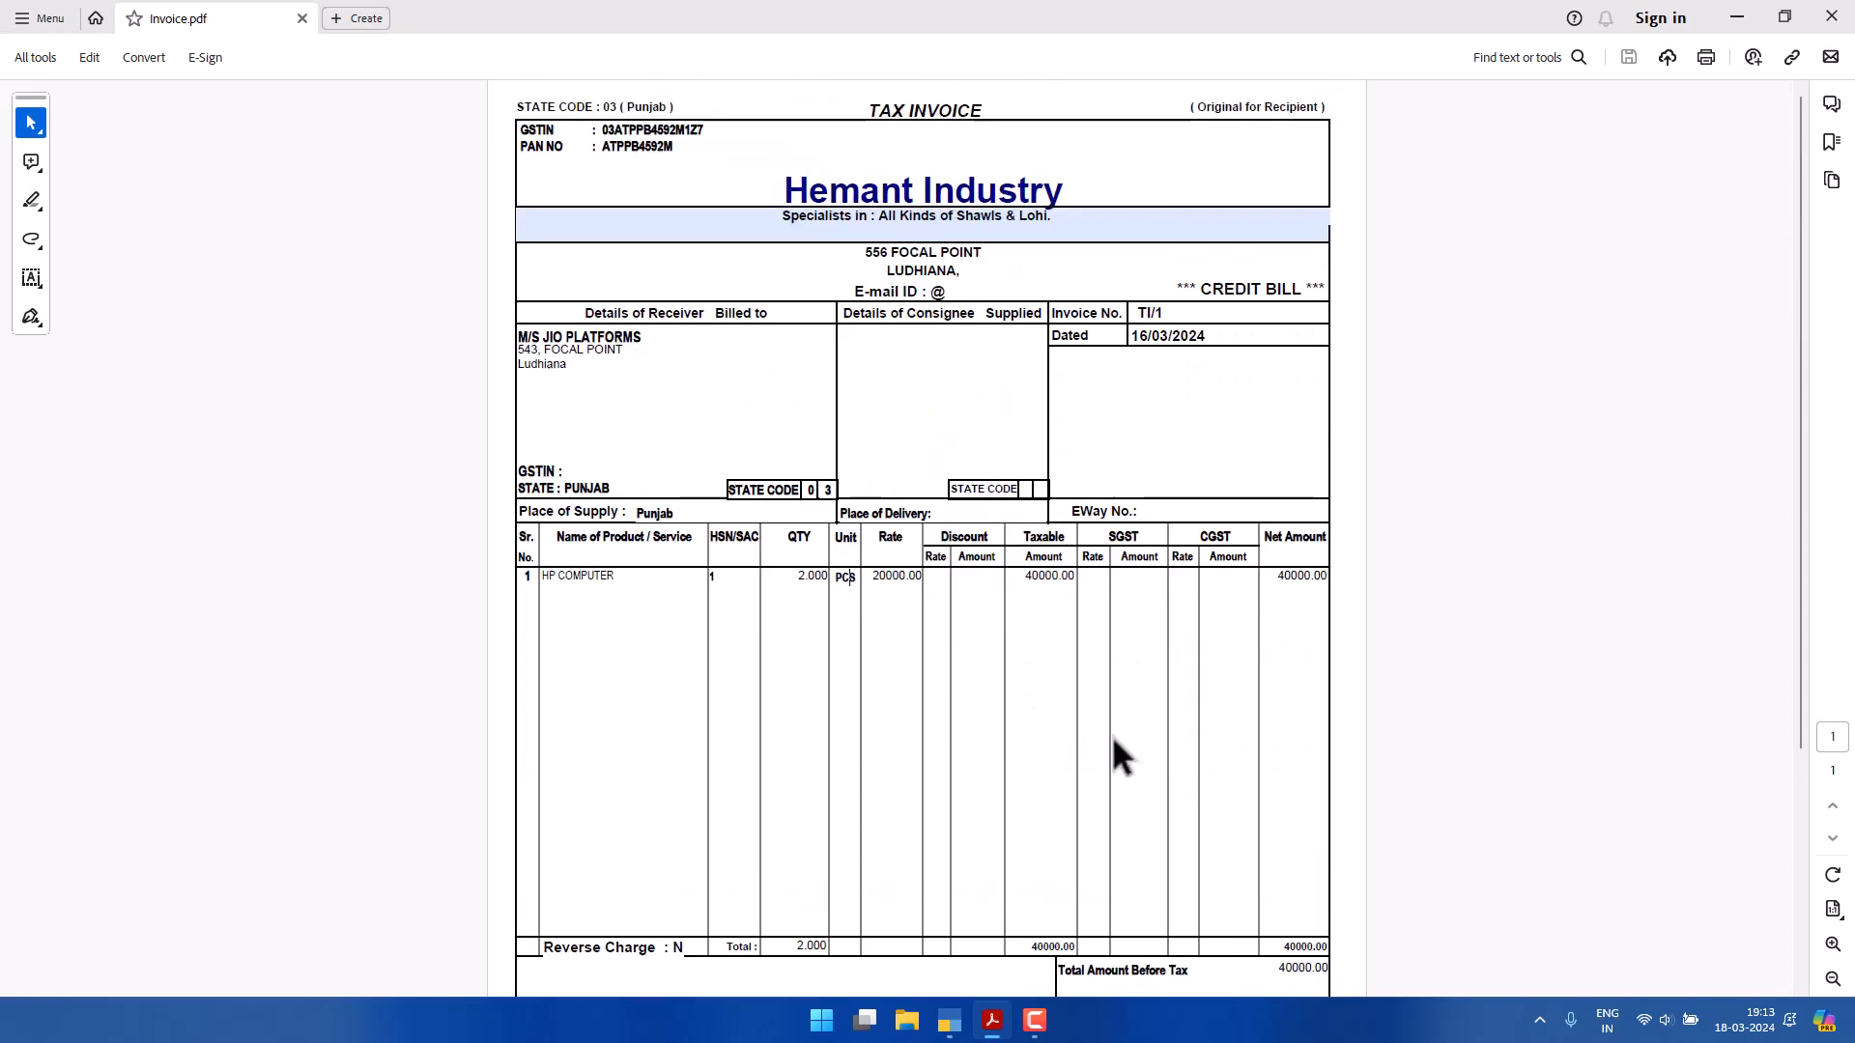
left_click_drag(779, 578, 868, 580)
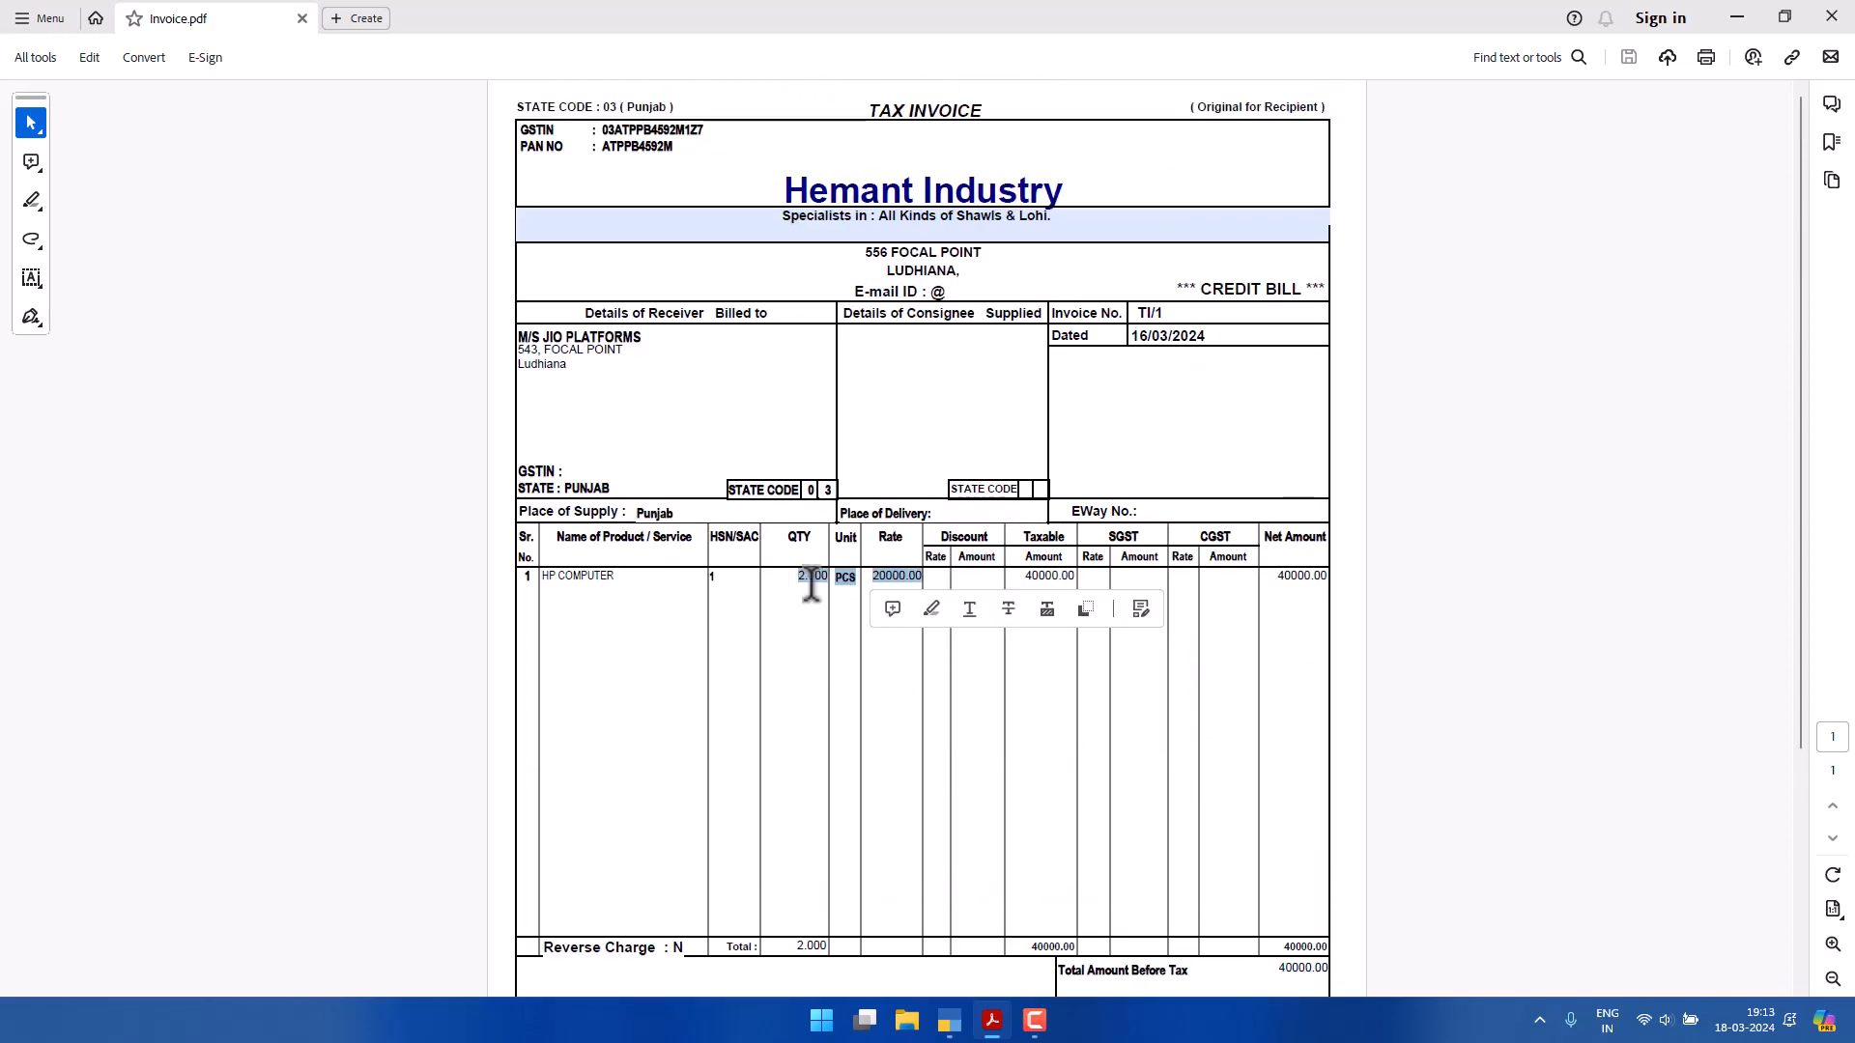
left_click(773, 603)
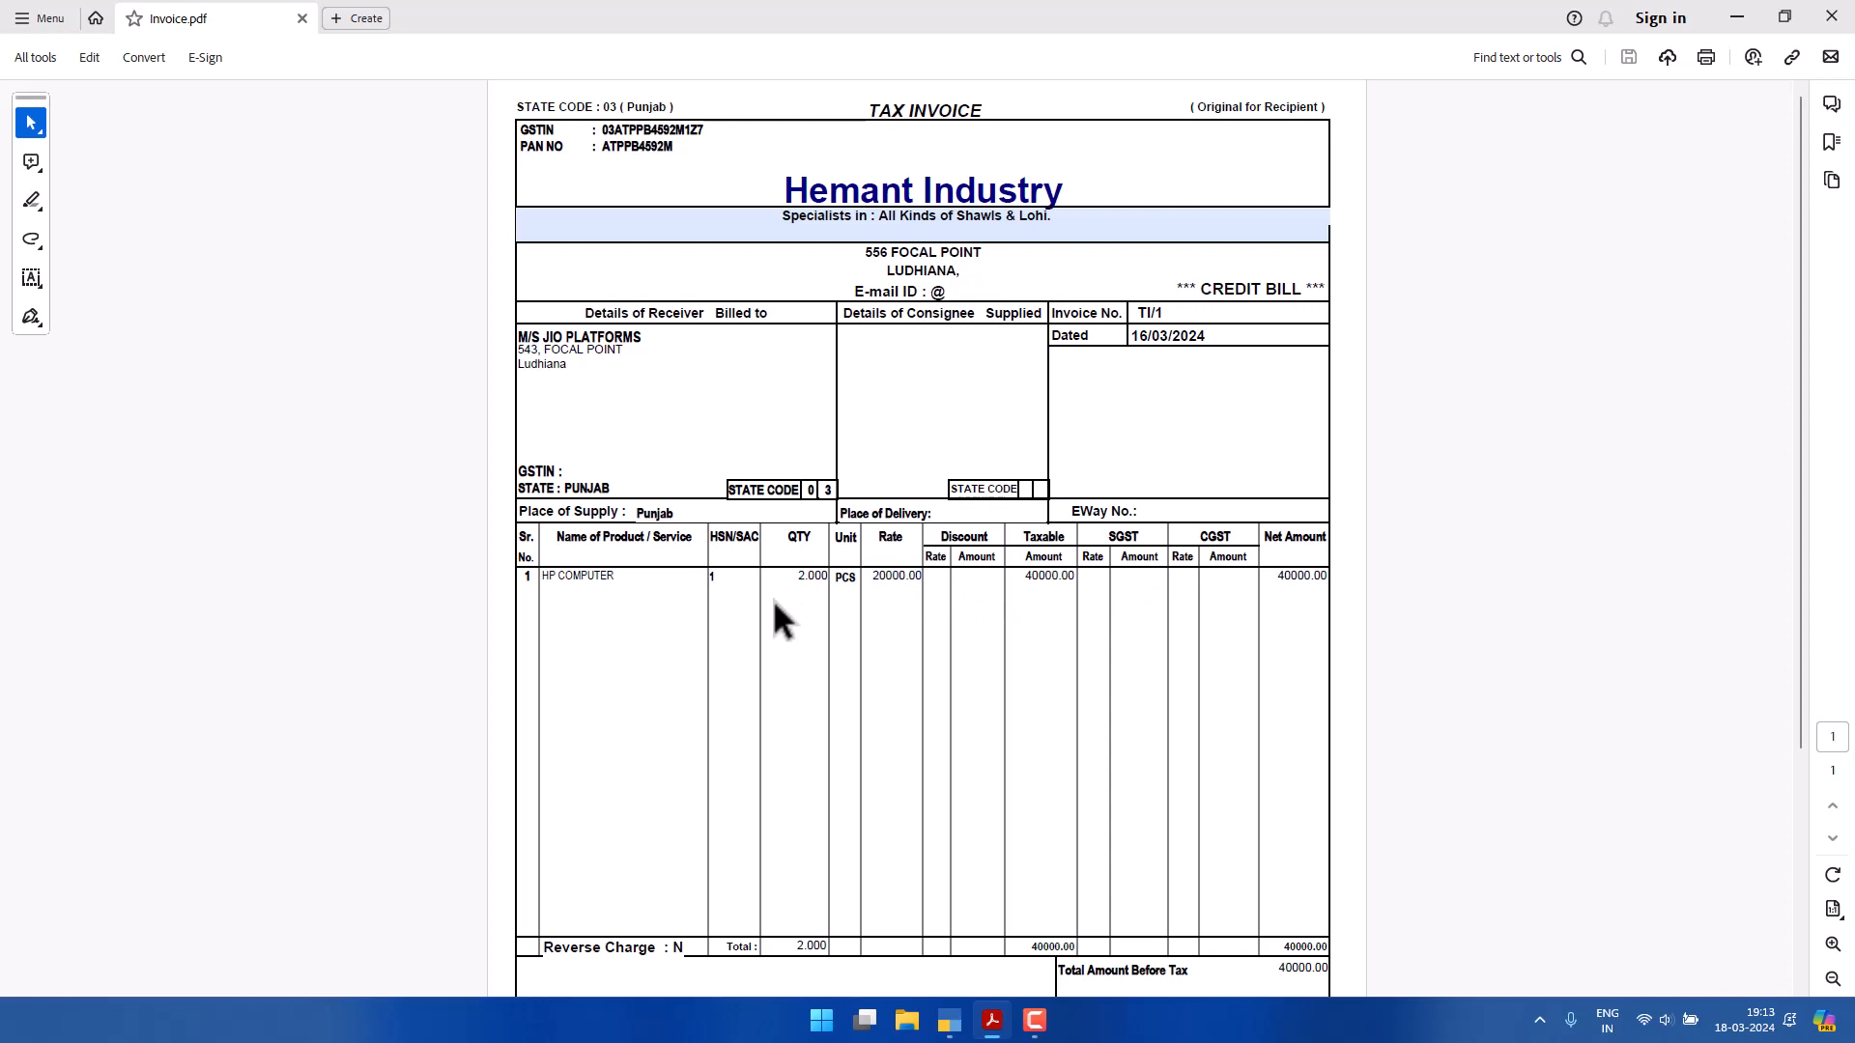
scroll(792, 637, "down", 3)
scroll(808, 541, "up", 2)
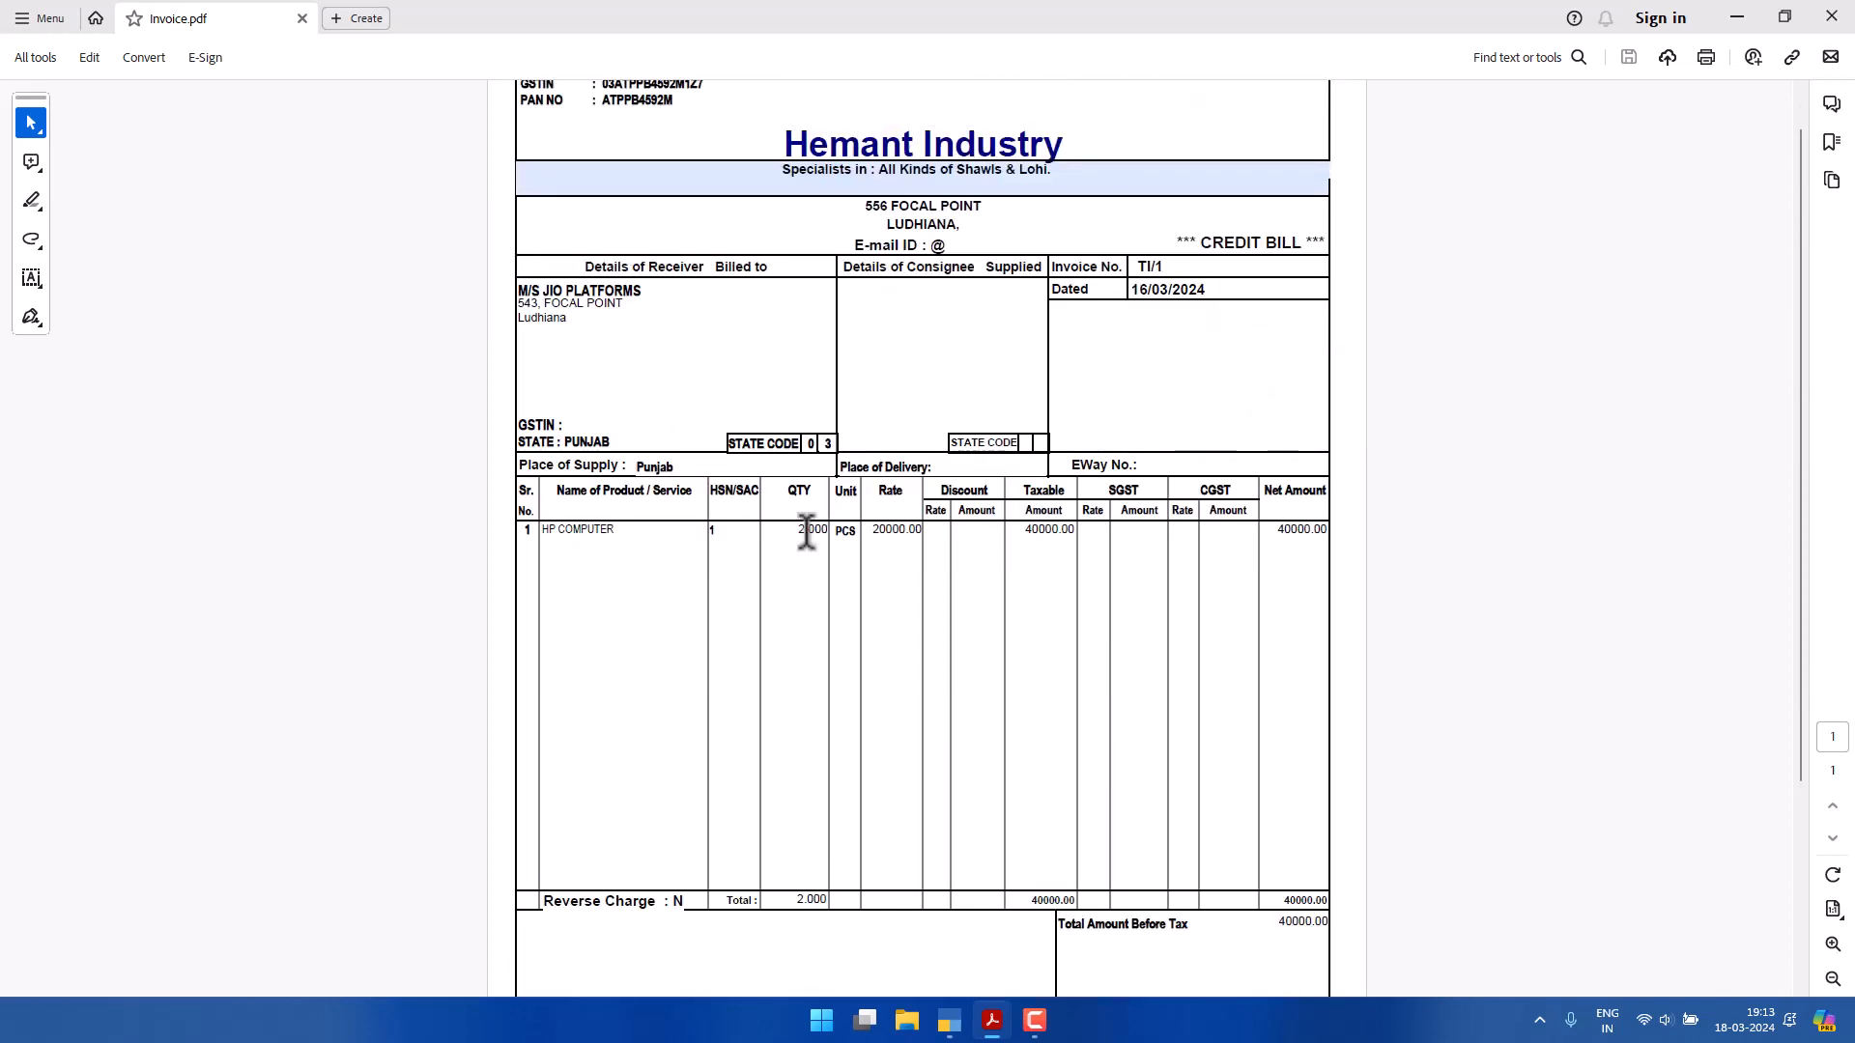
left_click_drag(787, 529, 833, 529)
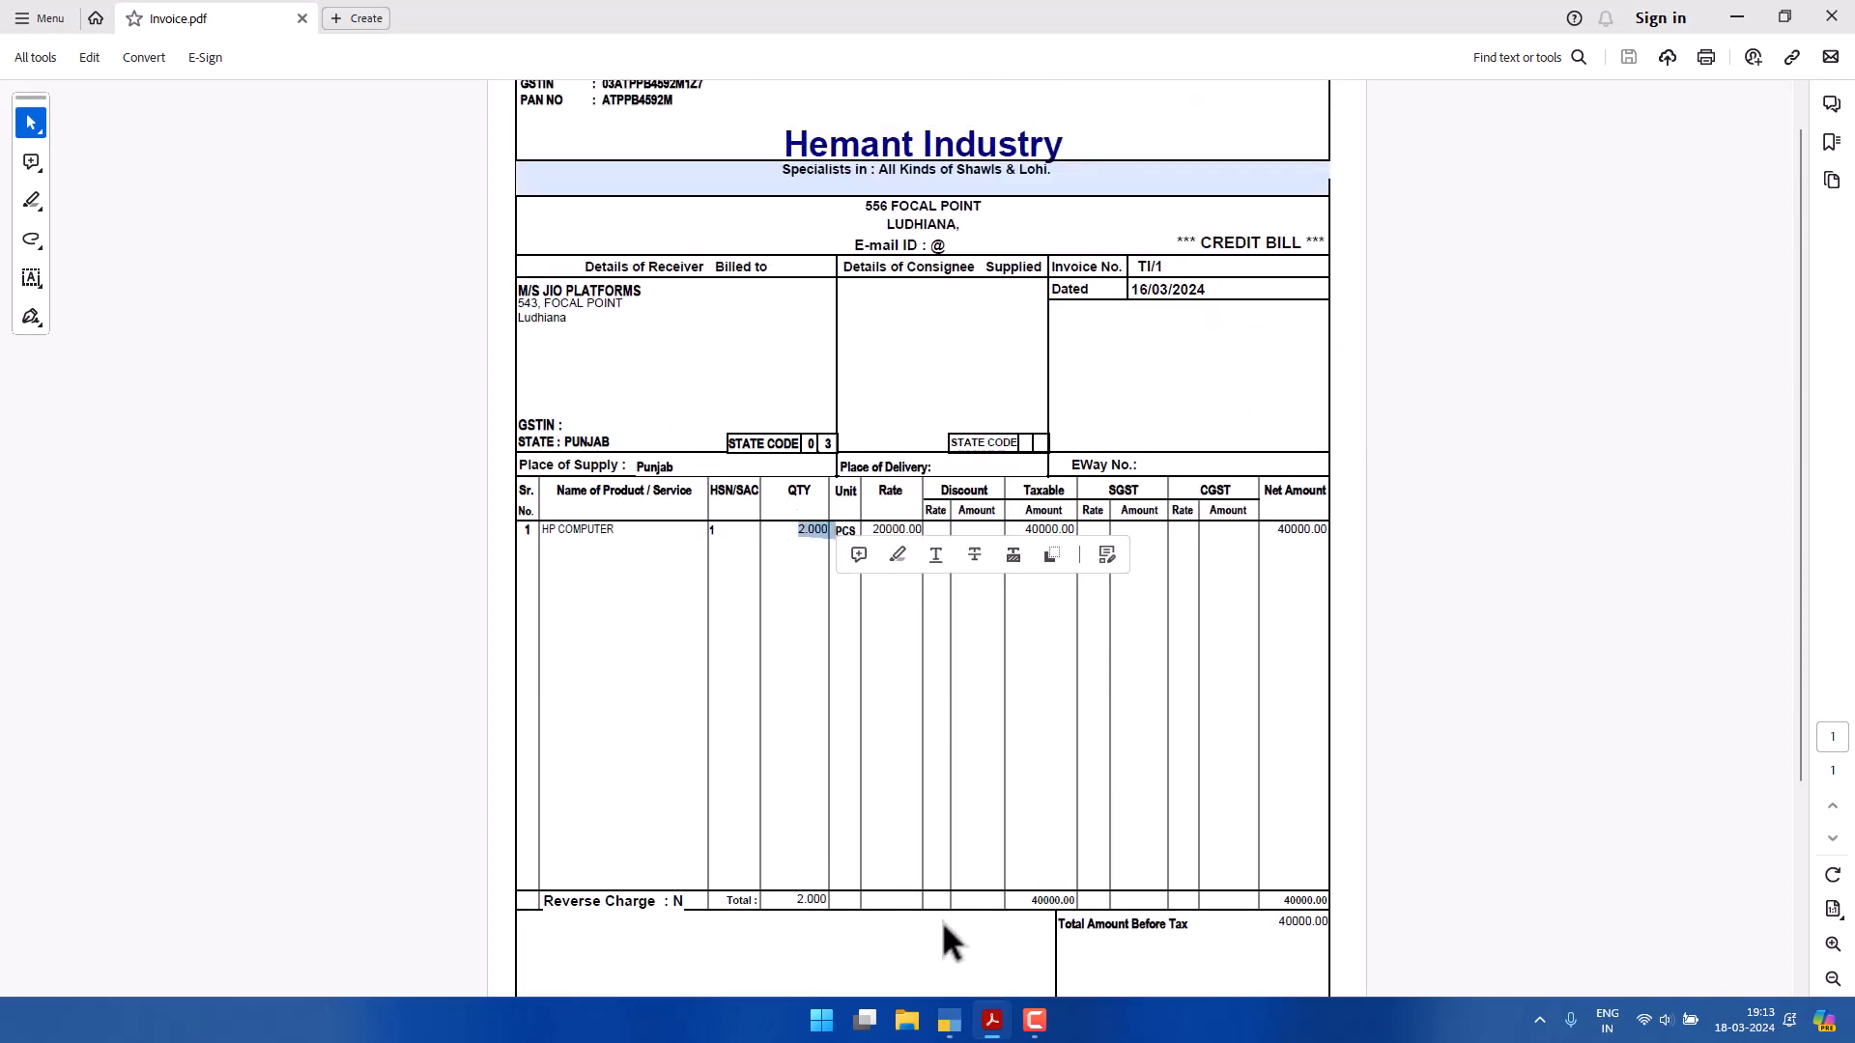
Switch to TallyPrime and start a new ledger named Hemant Industry.
left_click(951, 1022)
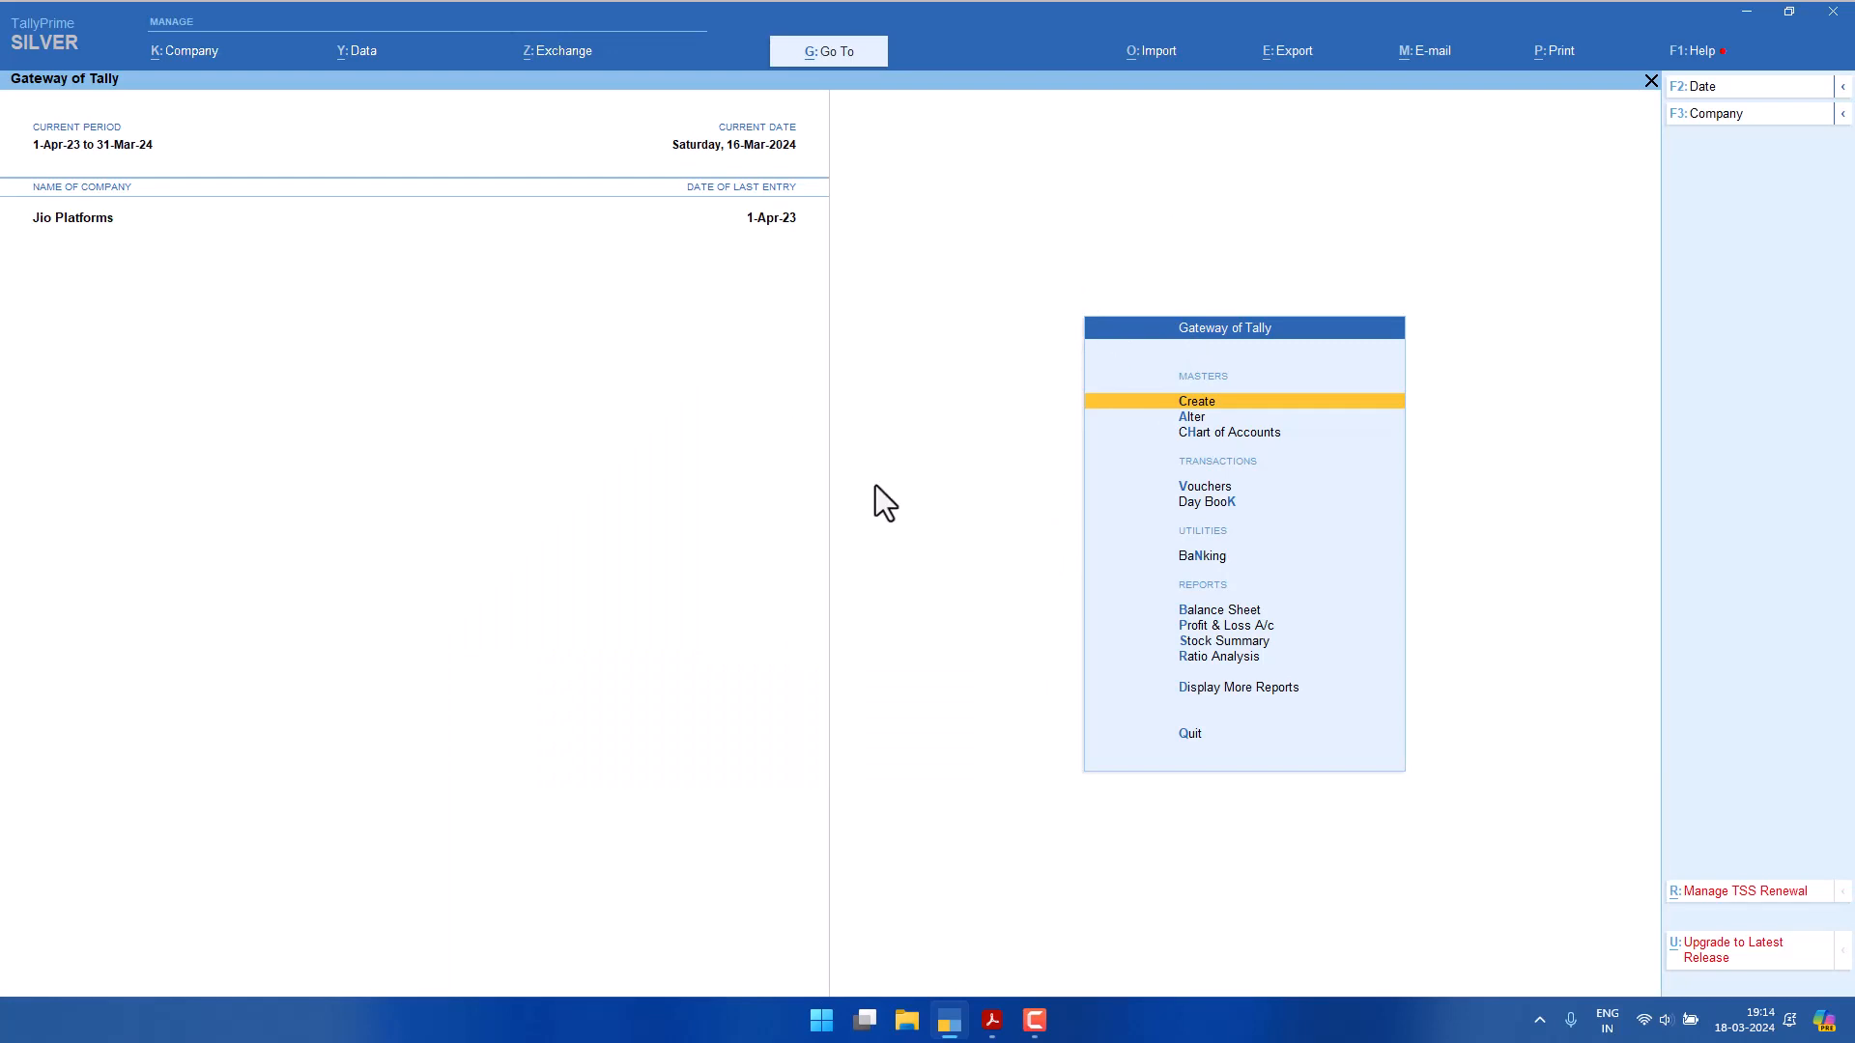
left_click(1204, 404)
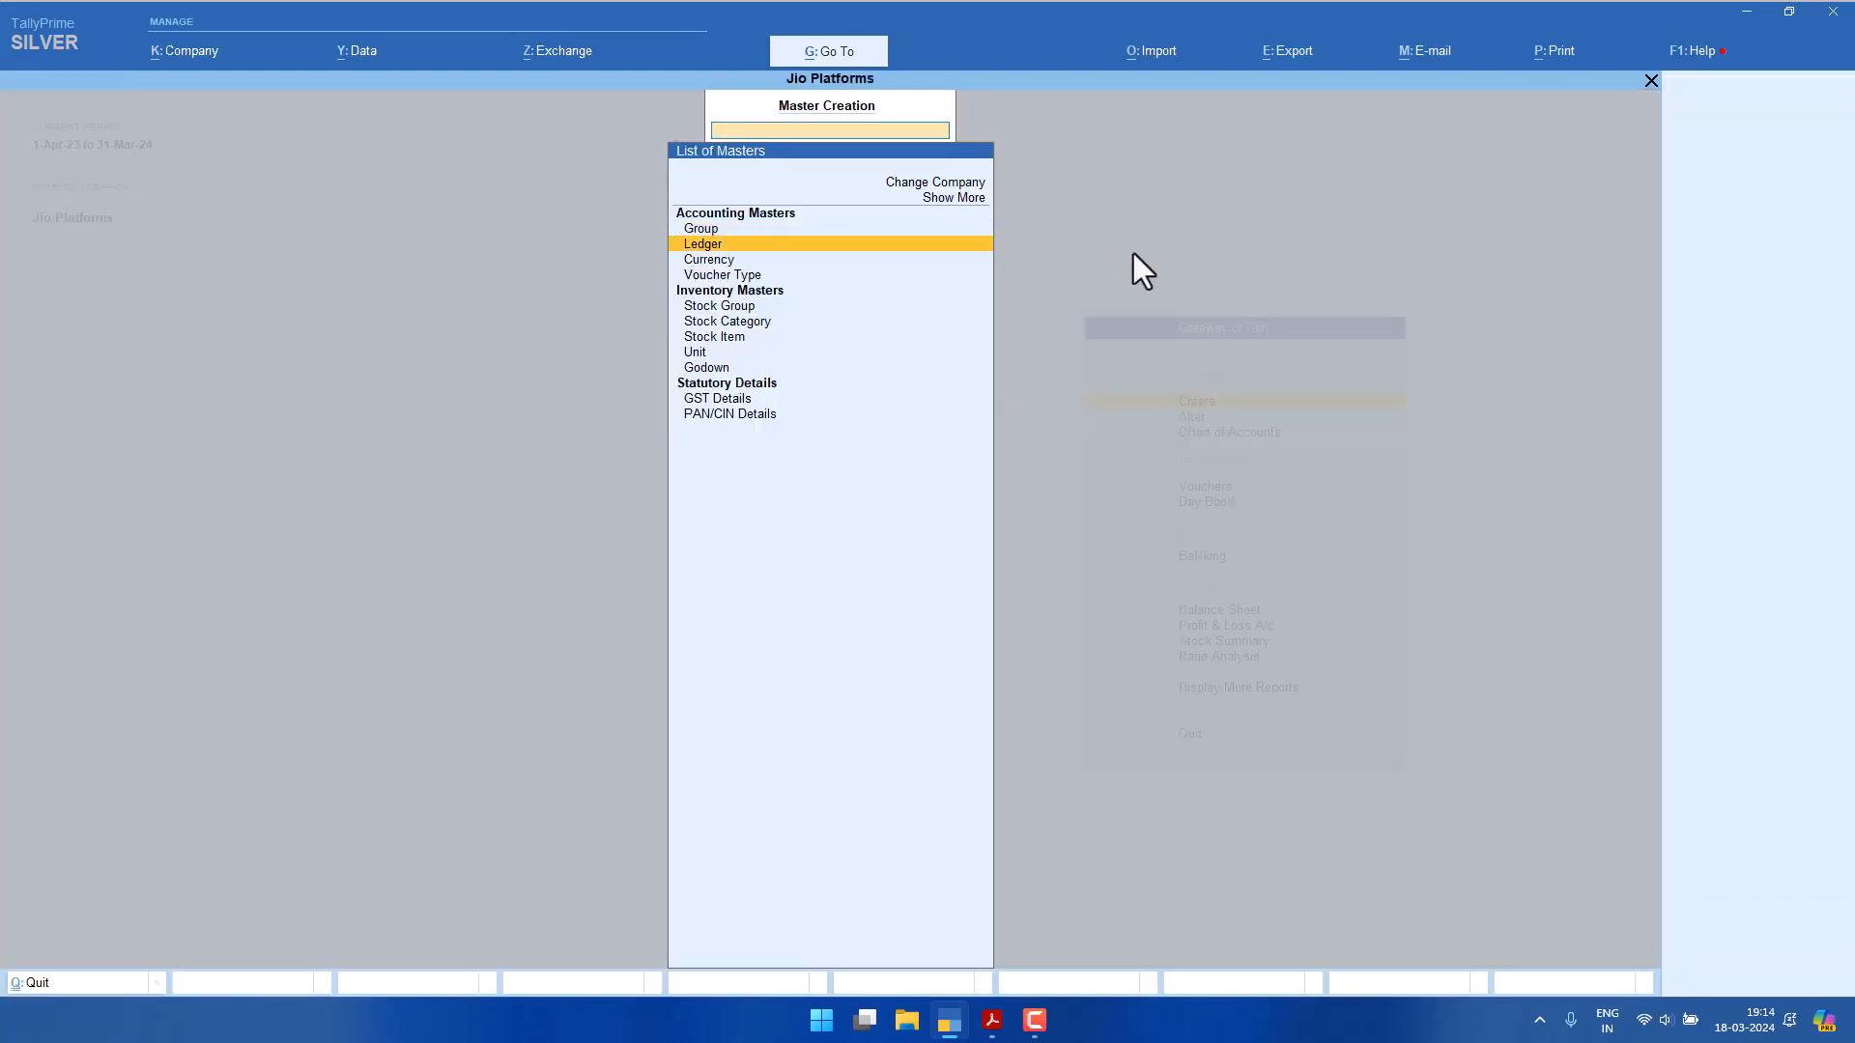
key("Return")
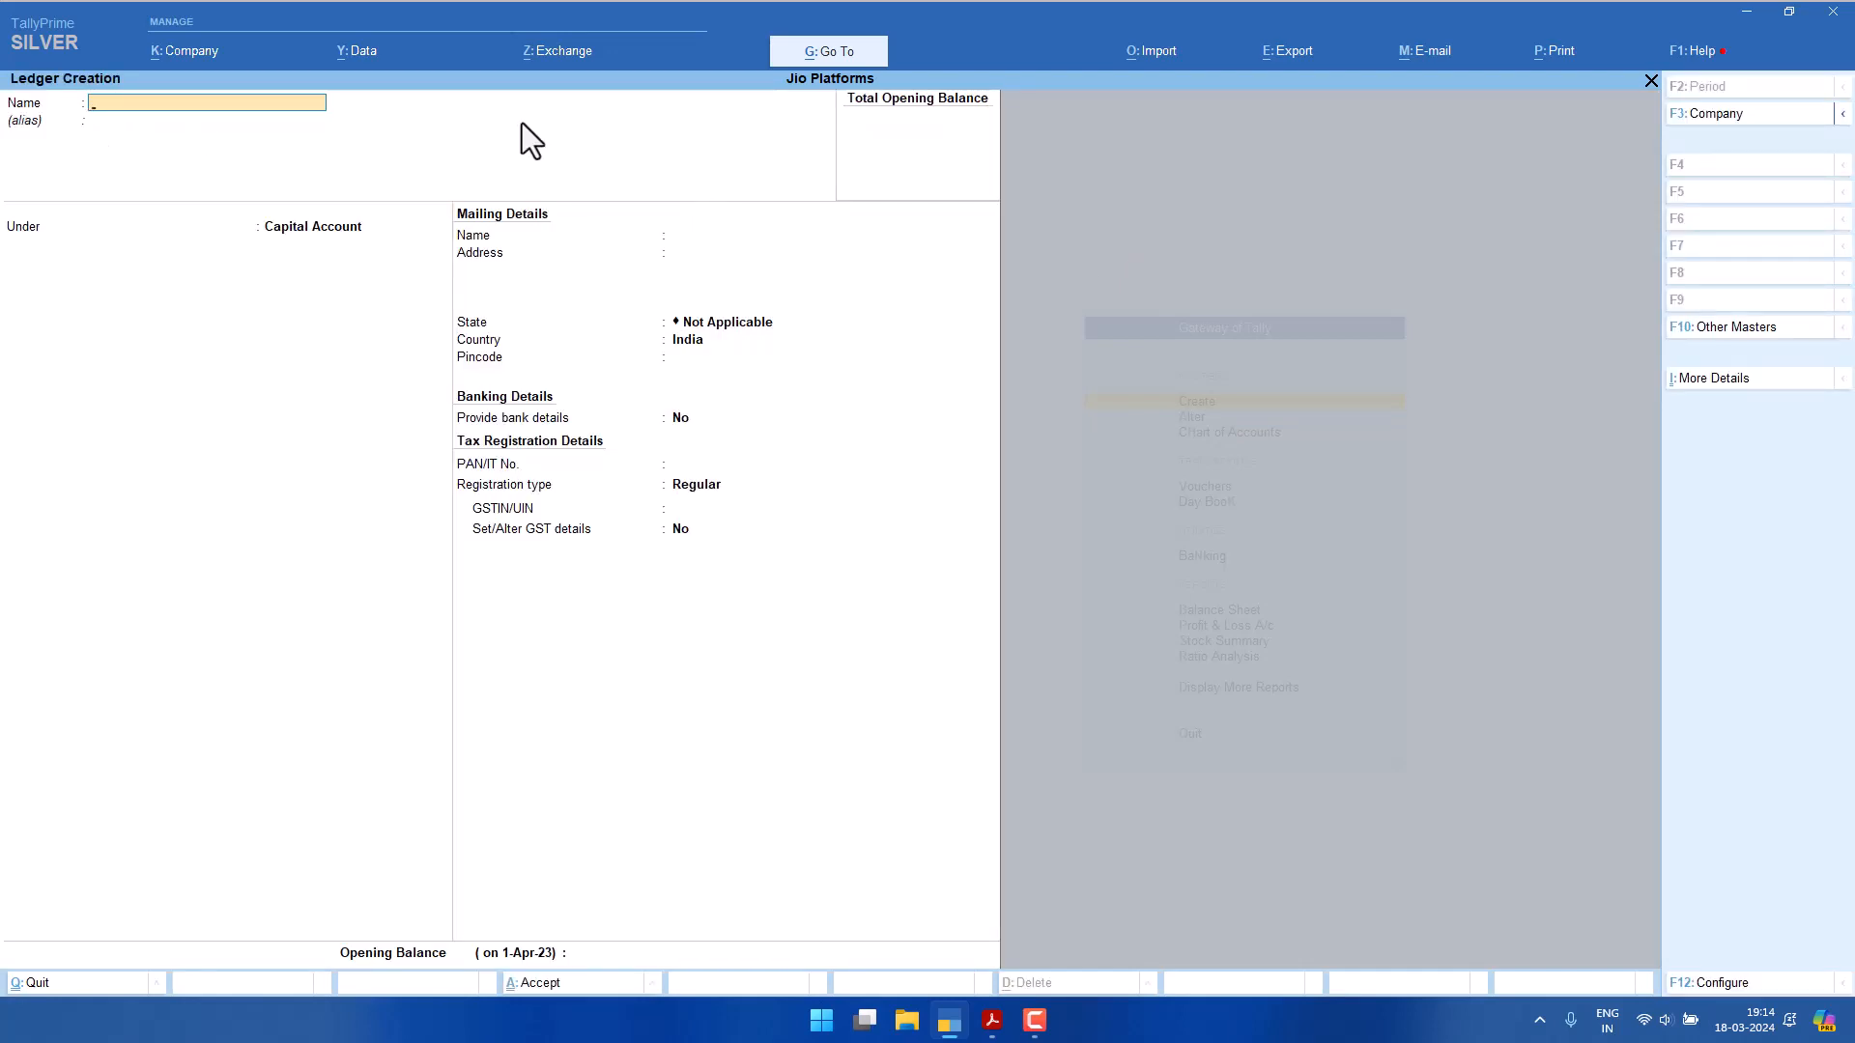
type("Hemant Industry")
key("Return")
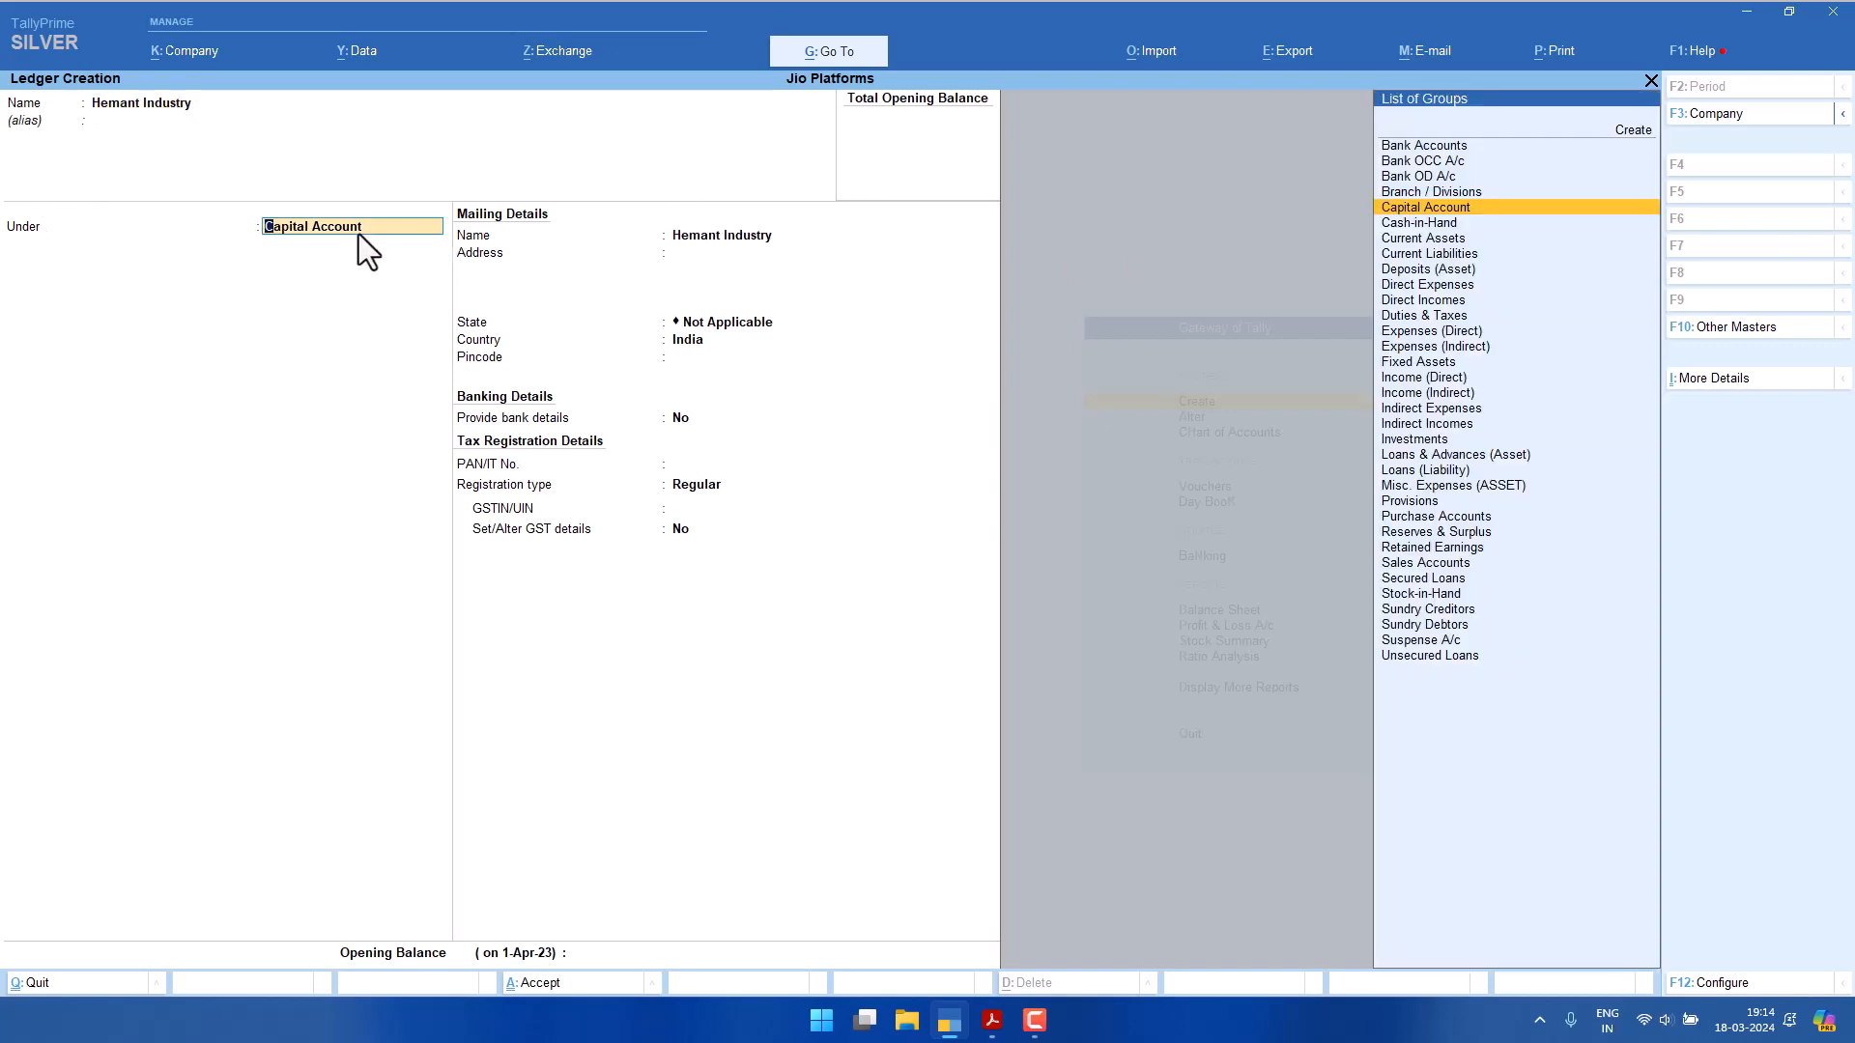
Place the Hemant Industry ledger under Sundry Creditors with bill-by-bill balances kept on, save it and return to the Gateway of Tally.
type("Sun")
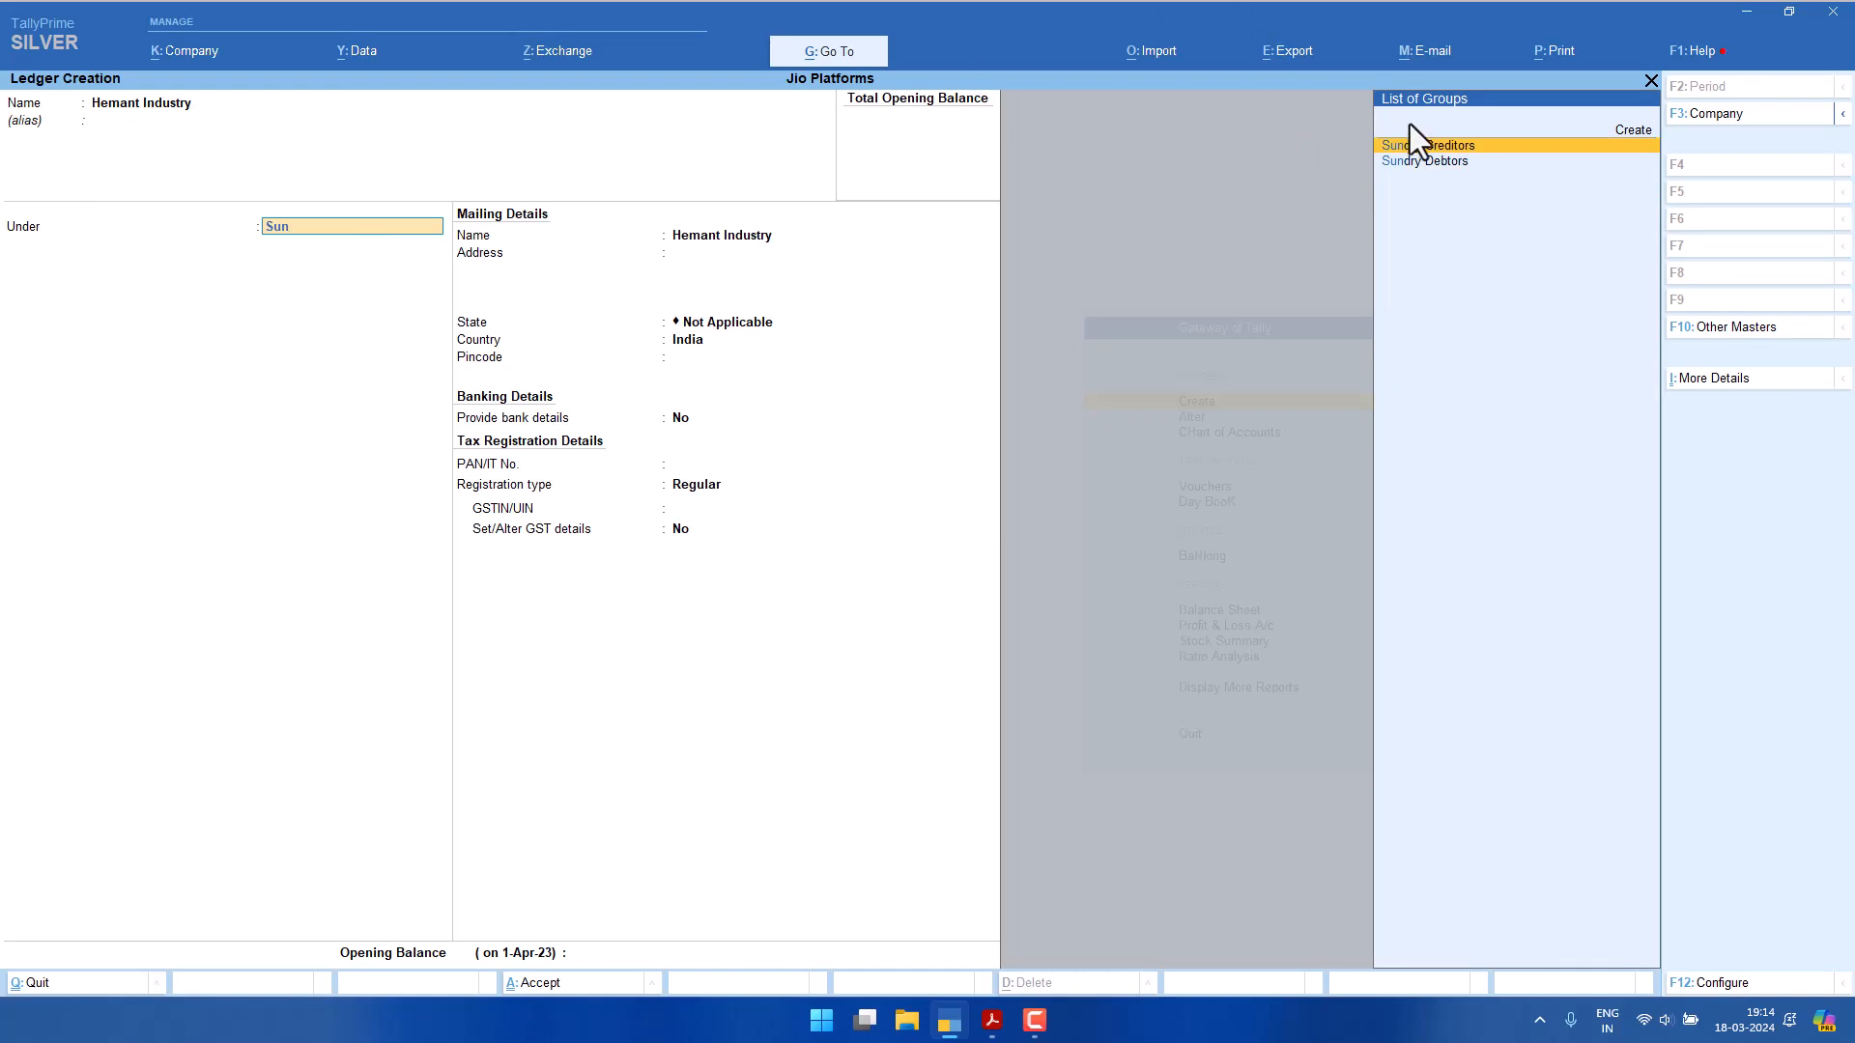
left_click(1464, 146)
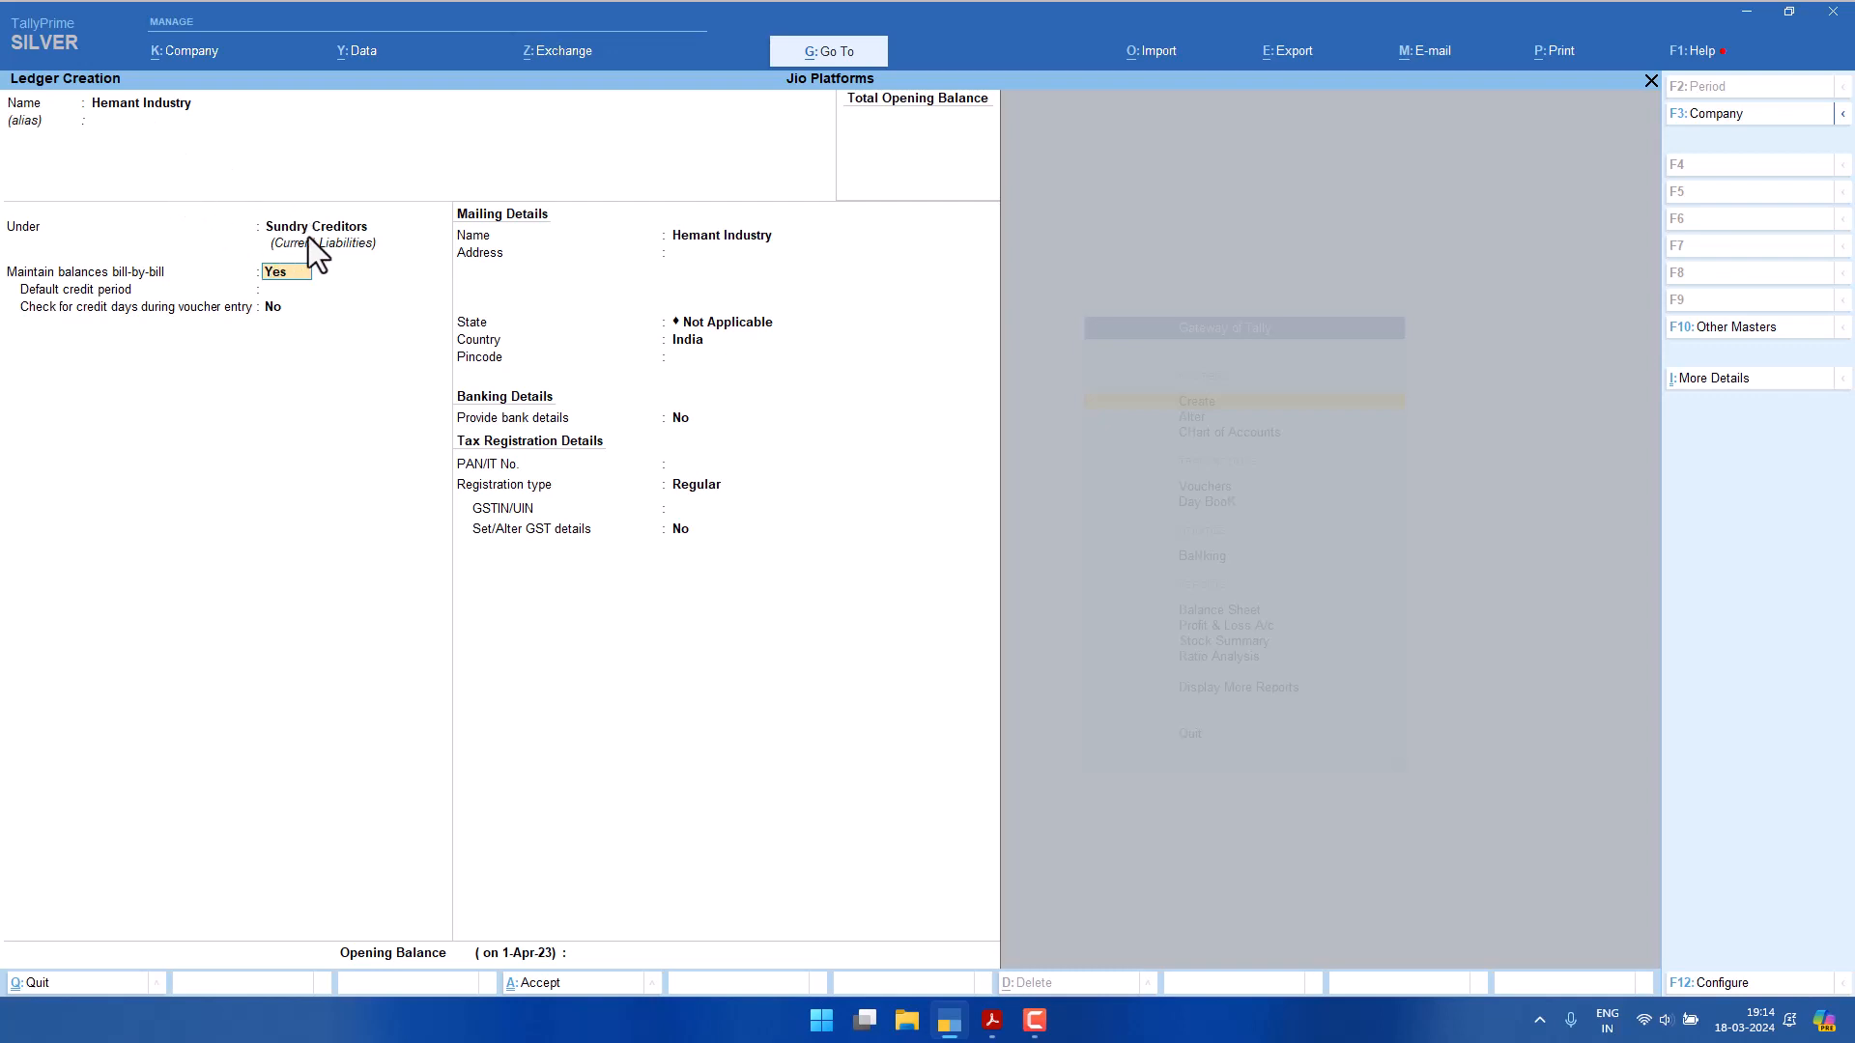
key("Return")
key("ctrl+a")
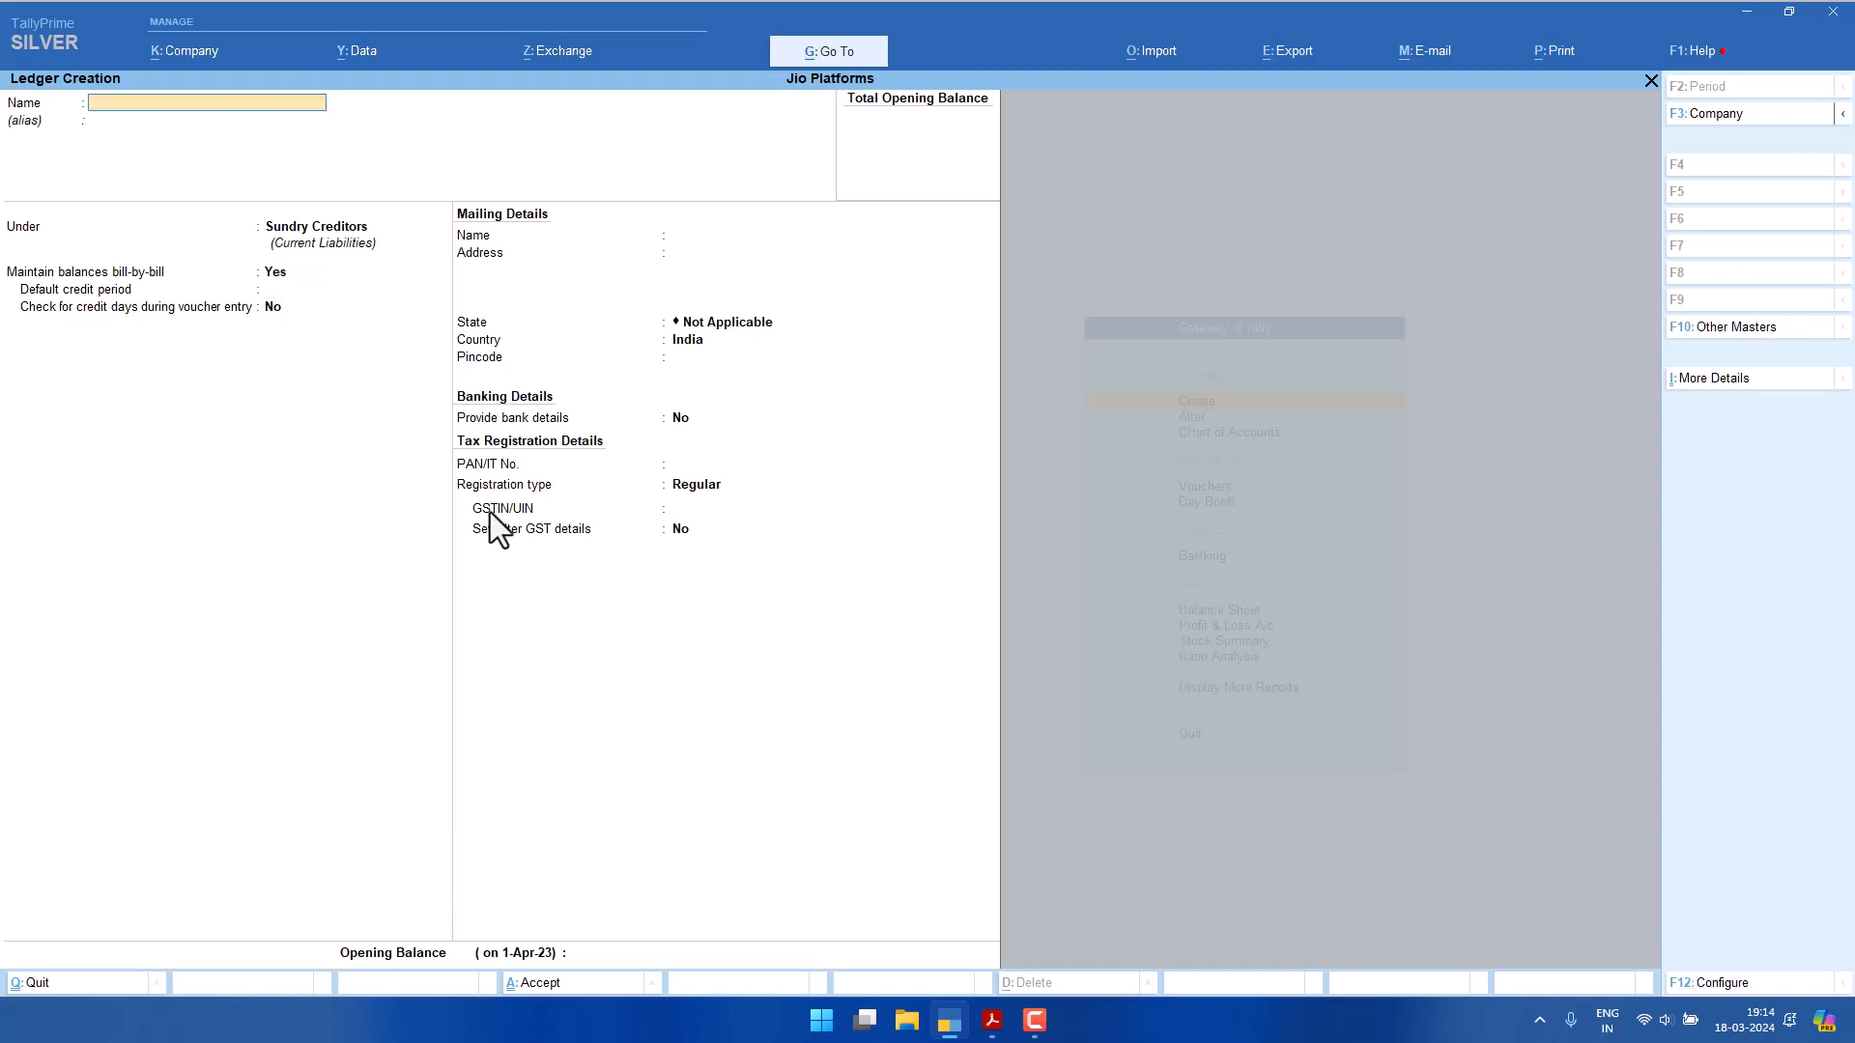
key("Escape")
key("Escape")
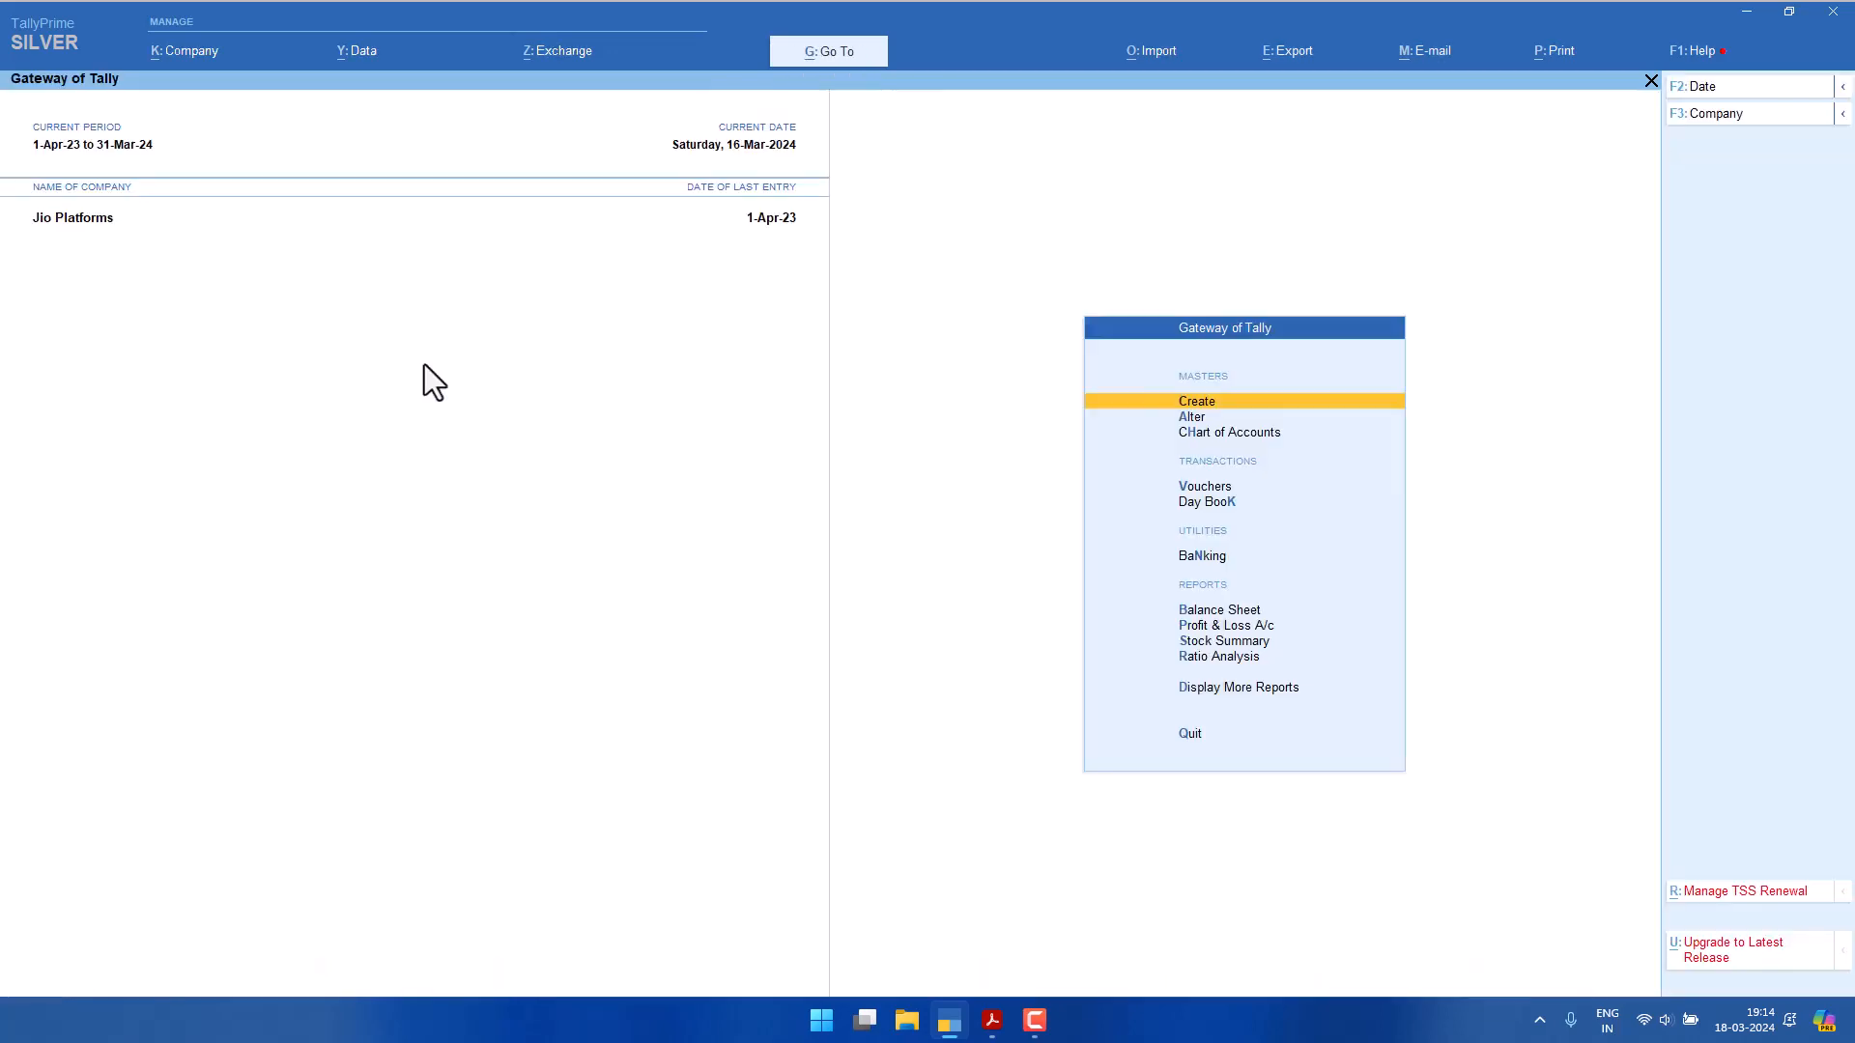
key("Escape")
key("Escape")
Check the product line on the PDF invoice, return to TallyPrime and start a new ledger named Purchase.
left_click(978, 1023)
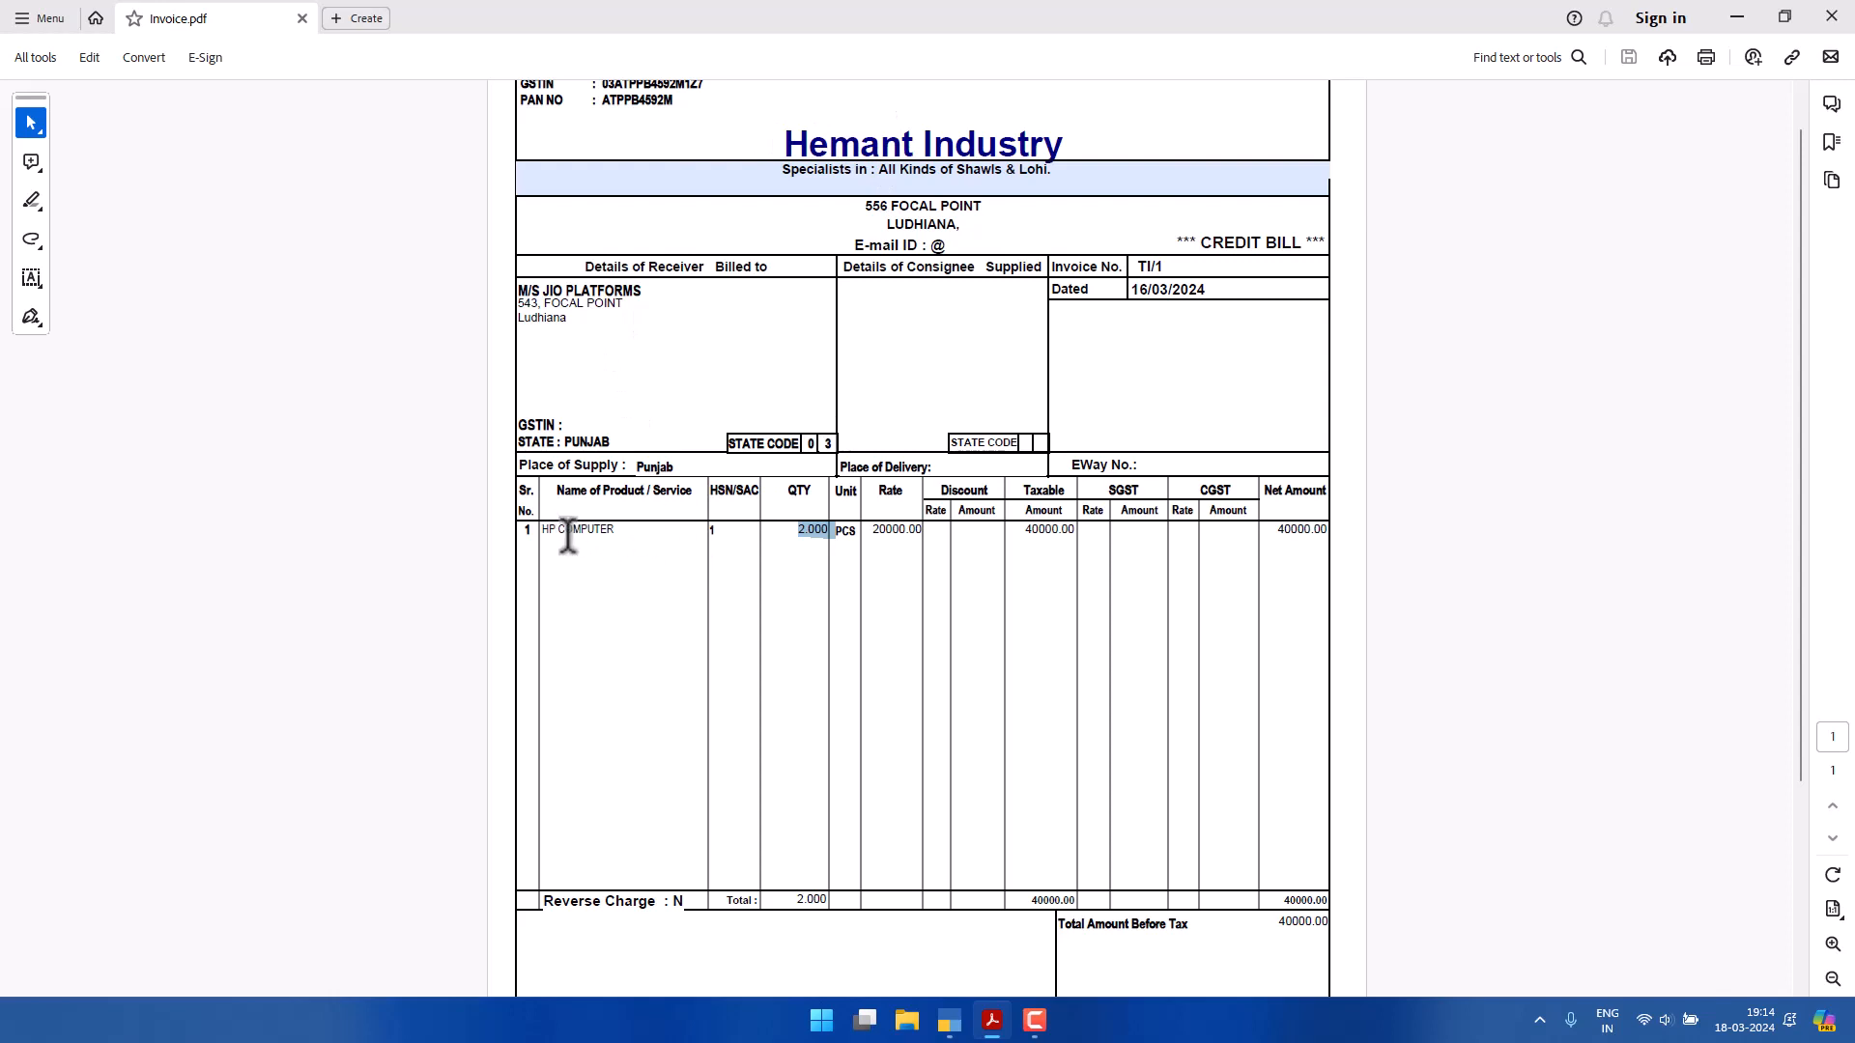
left_click(950, 1020)
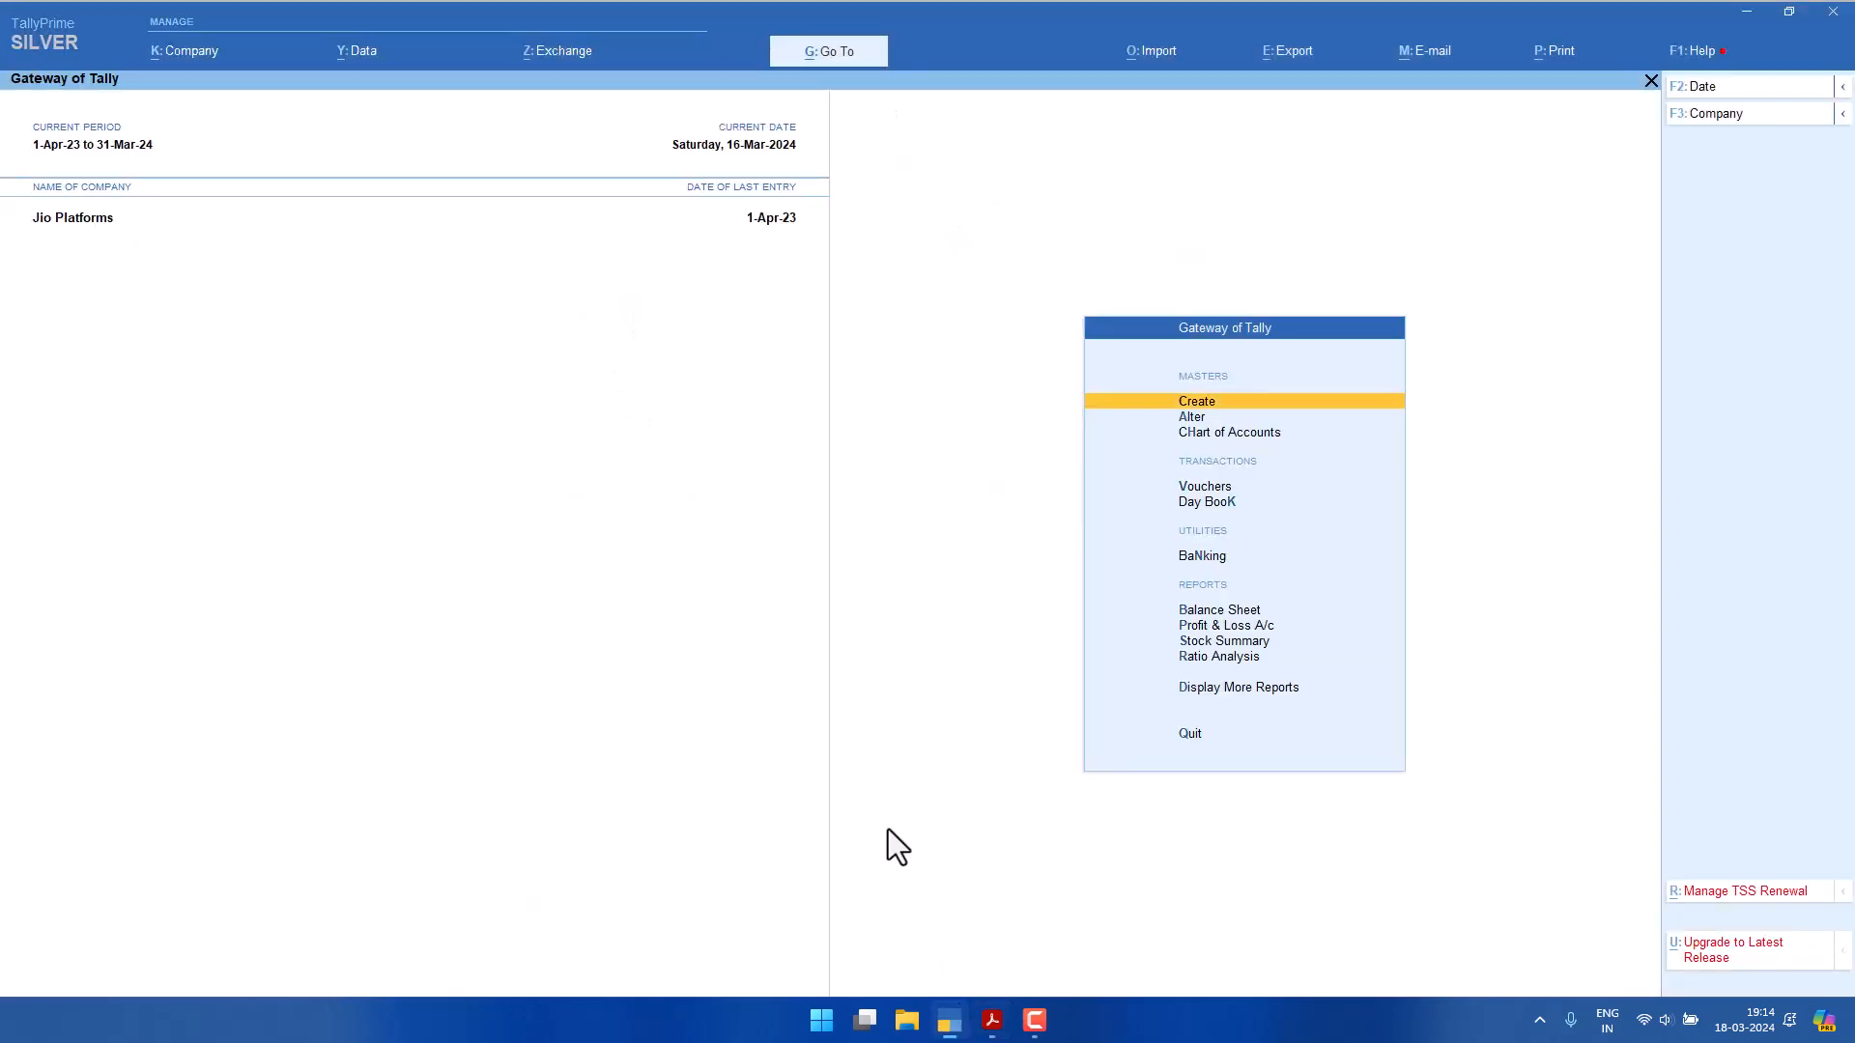
left_click(1194, 403)
key("Down")
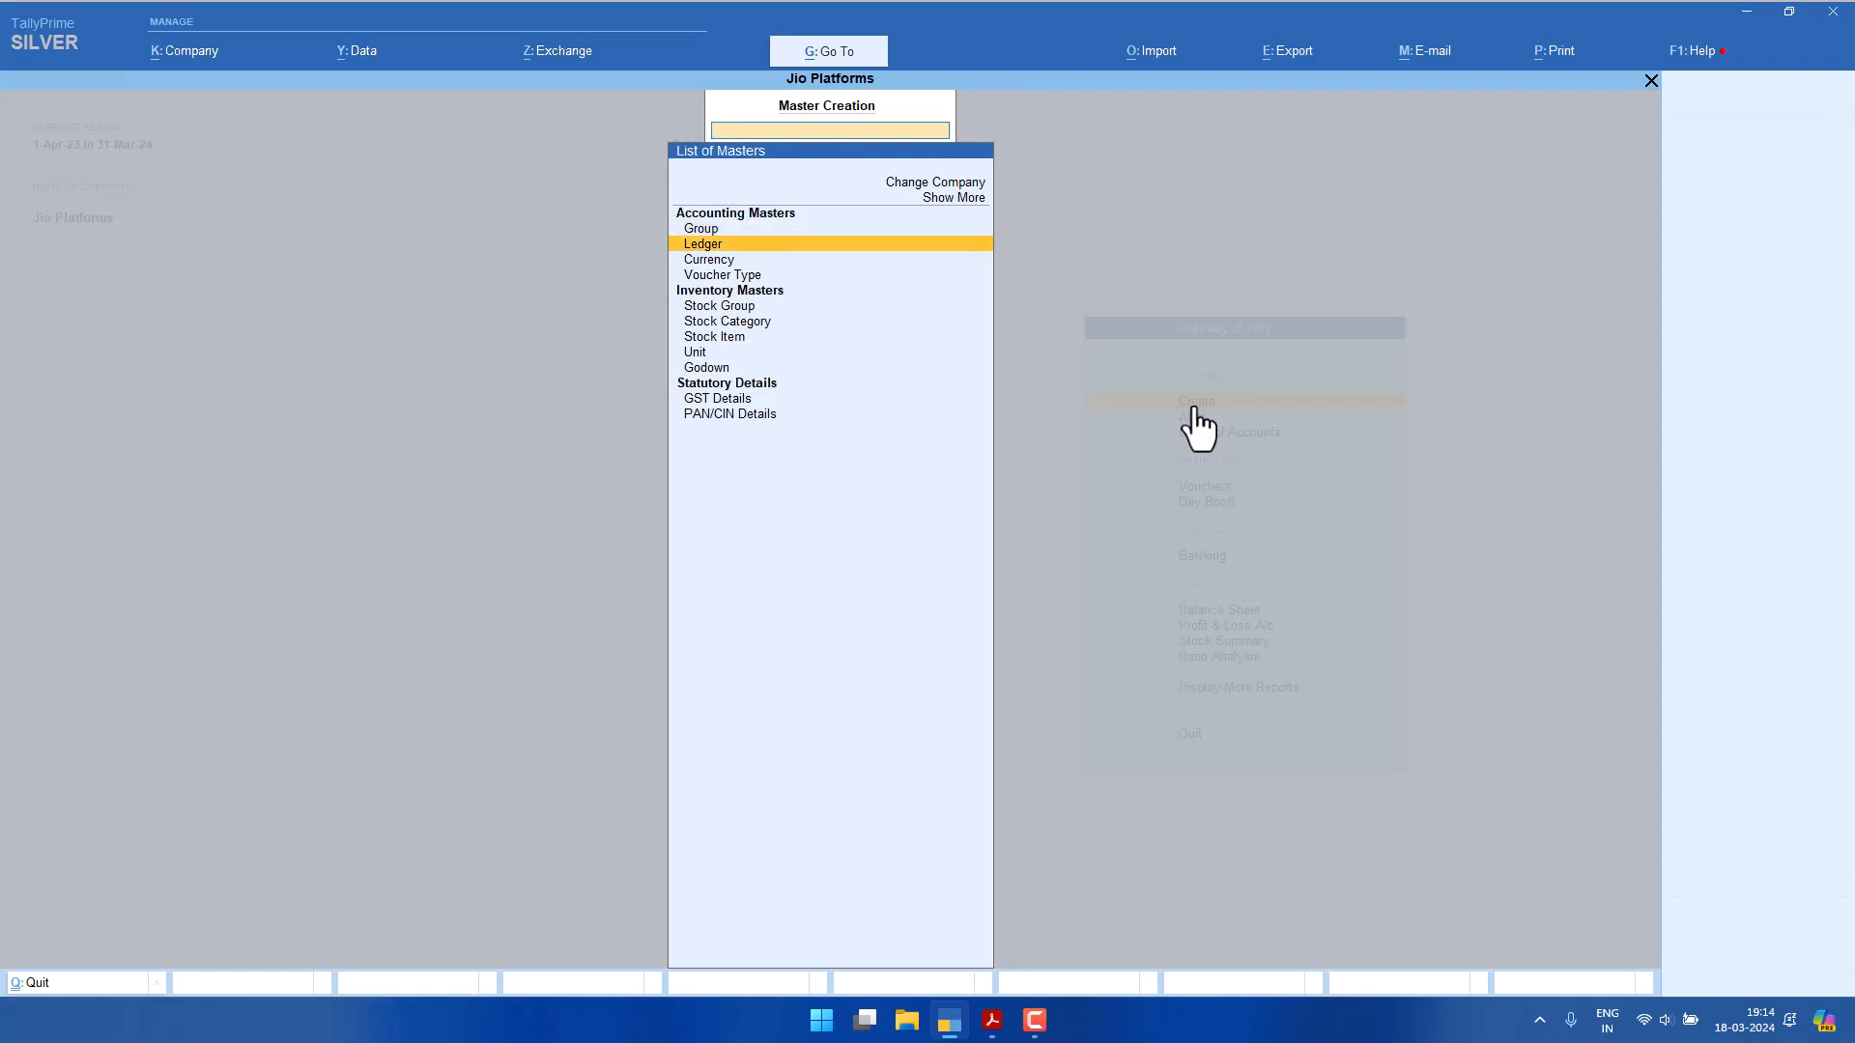
key("Return")
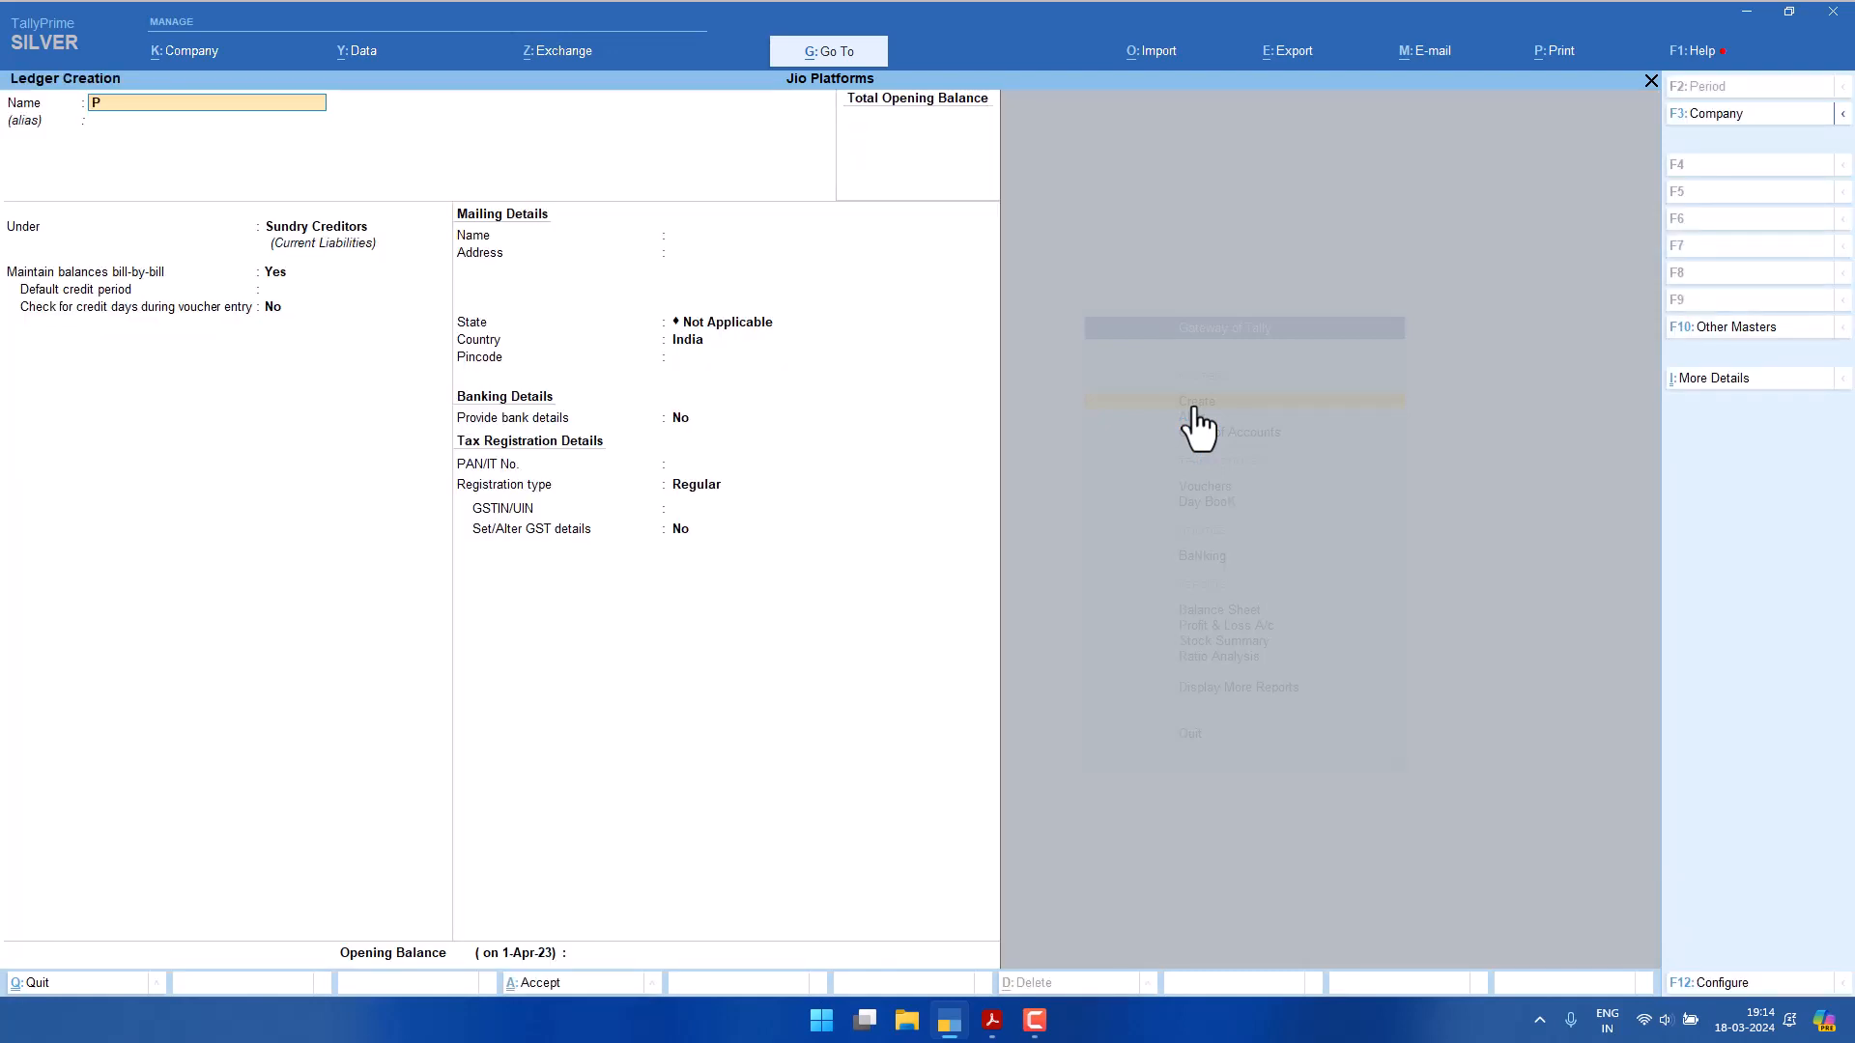
type("Purchase")
key("Return")
Place the Purchase ledger under Purchase Accounts with its type of ledger set to Not Applicable.
type("Pur")
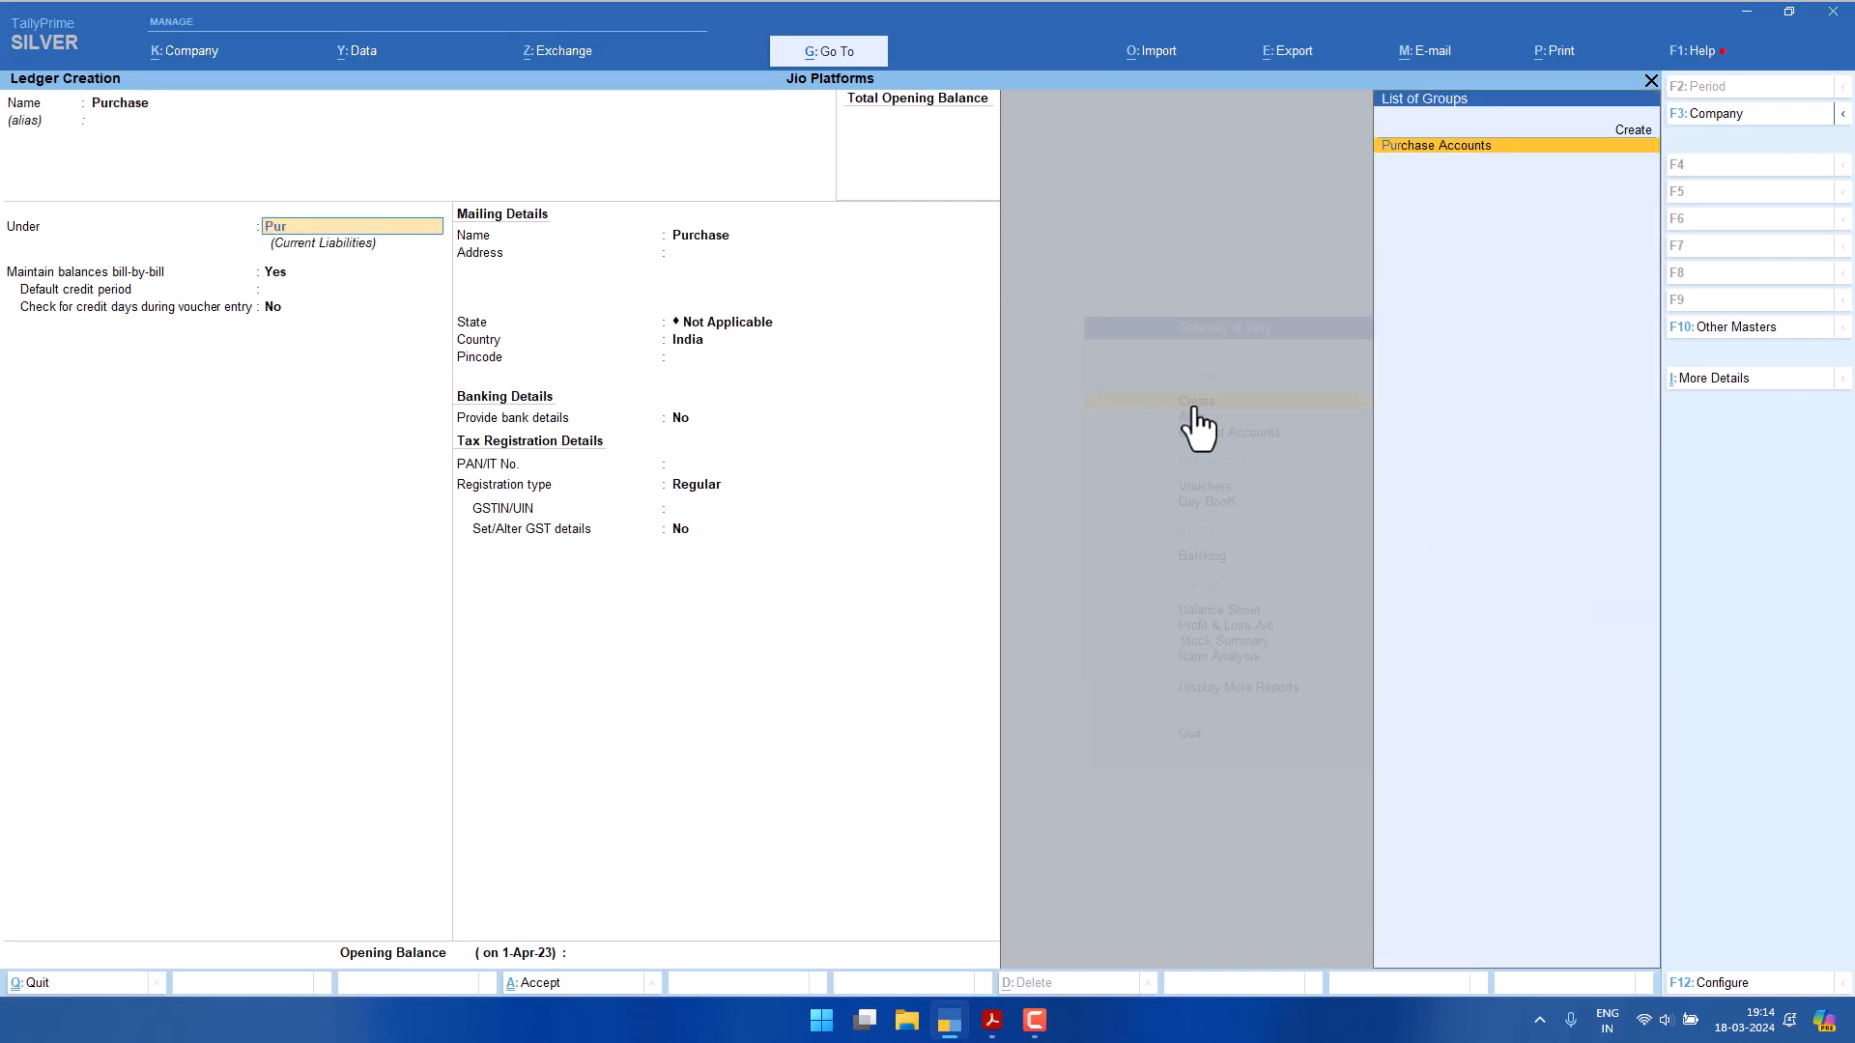
key("Return")
key("Return")
key("Return")
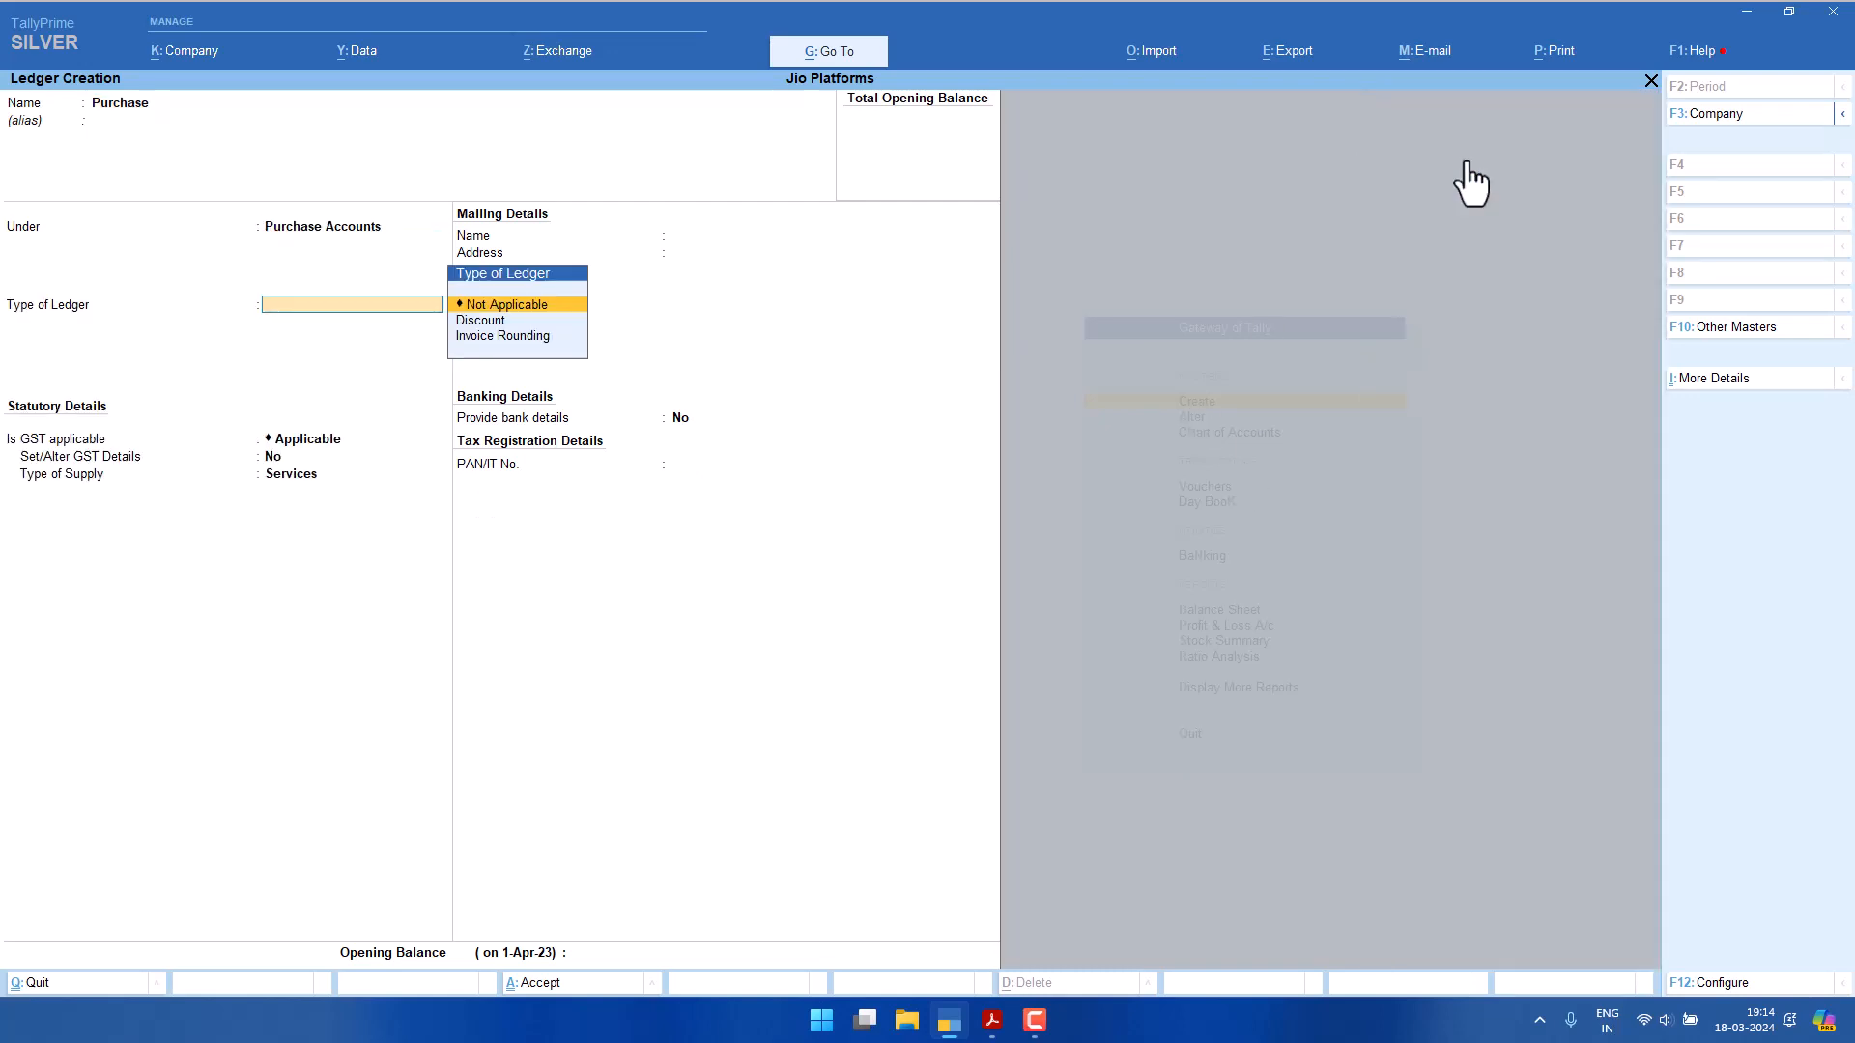
key("Return")
key("Return")
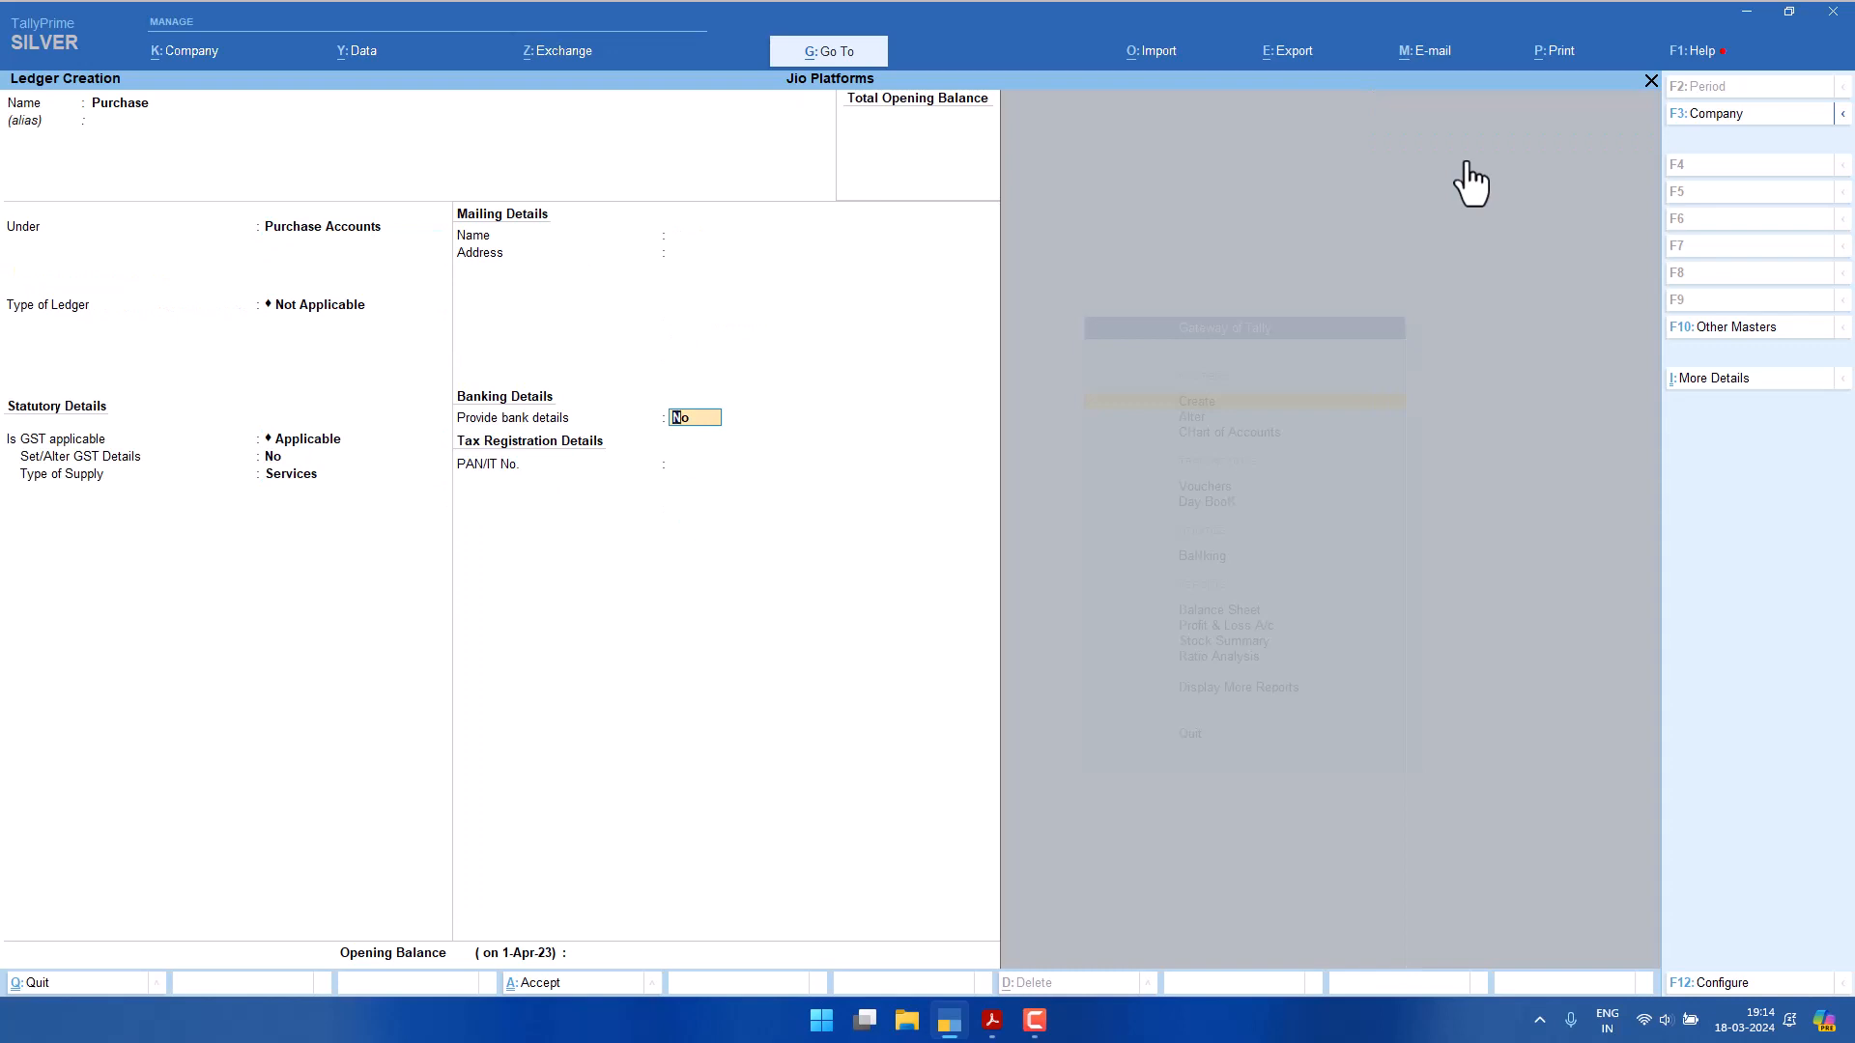
Set the Purchase ledger's type of supply to Goods, save the ledger and return to the Gateway of Tally.
key("BackSpace")
key("Up")
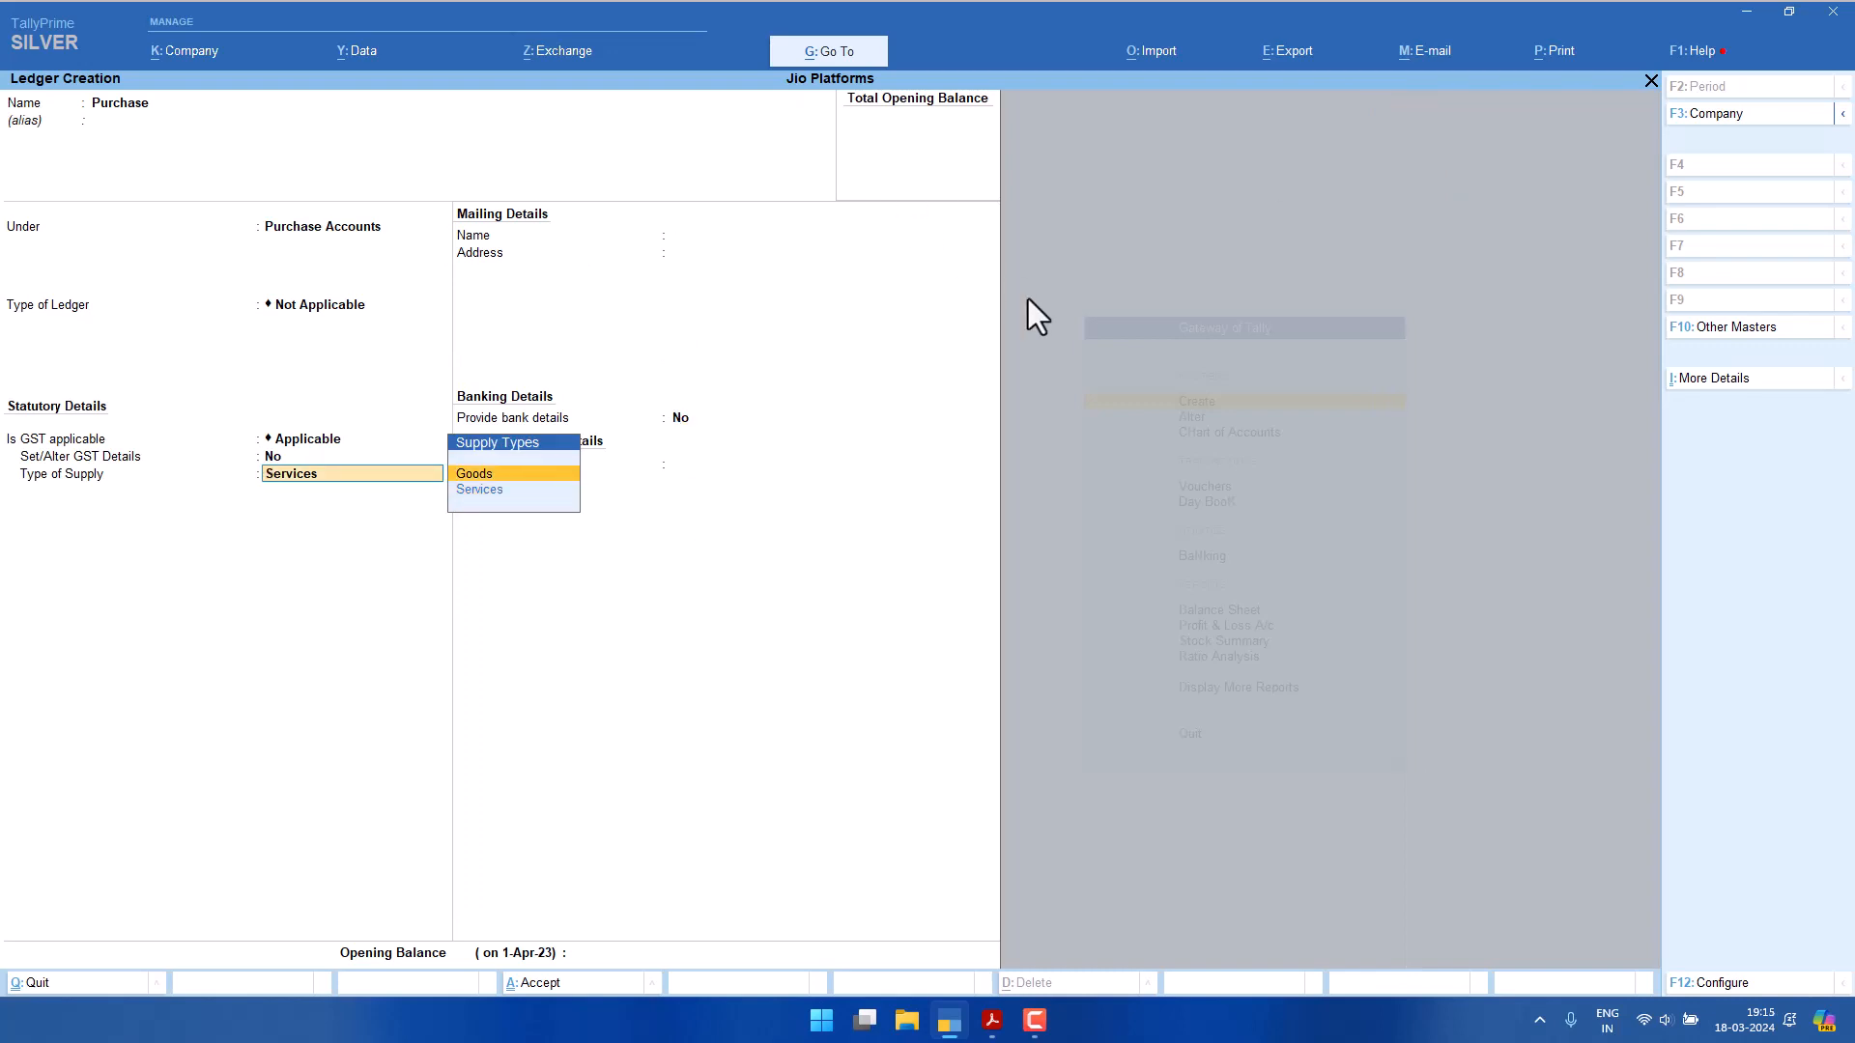
key("Return")
key("Return")
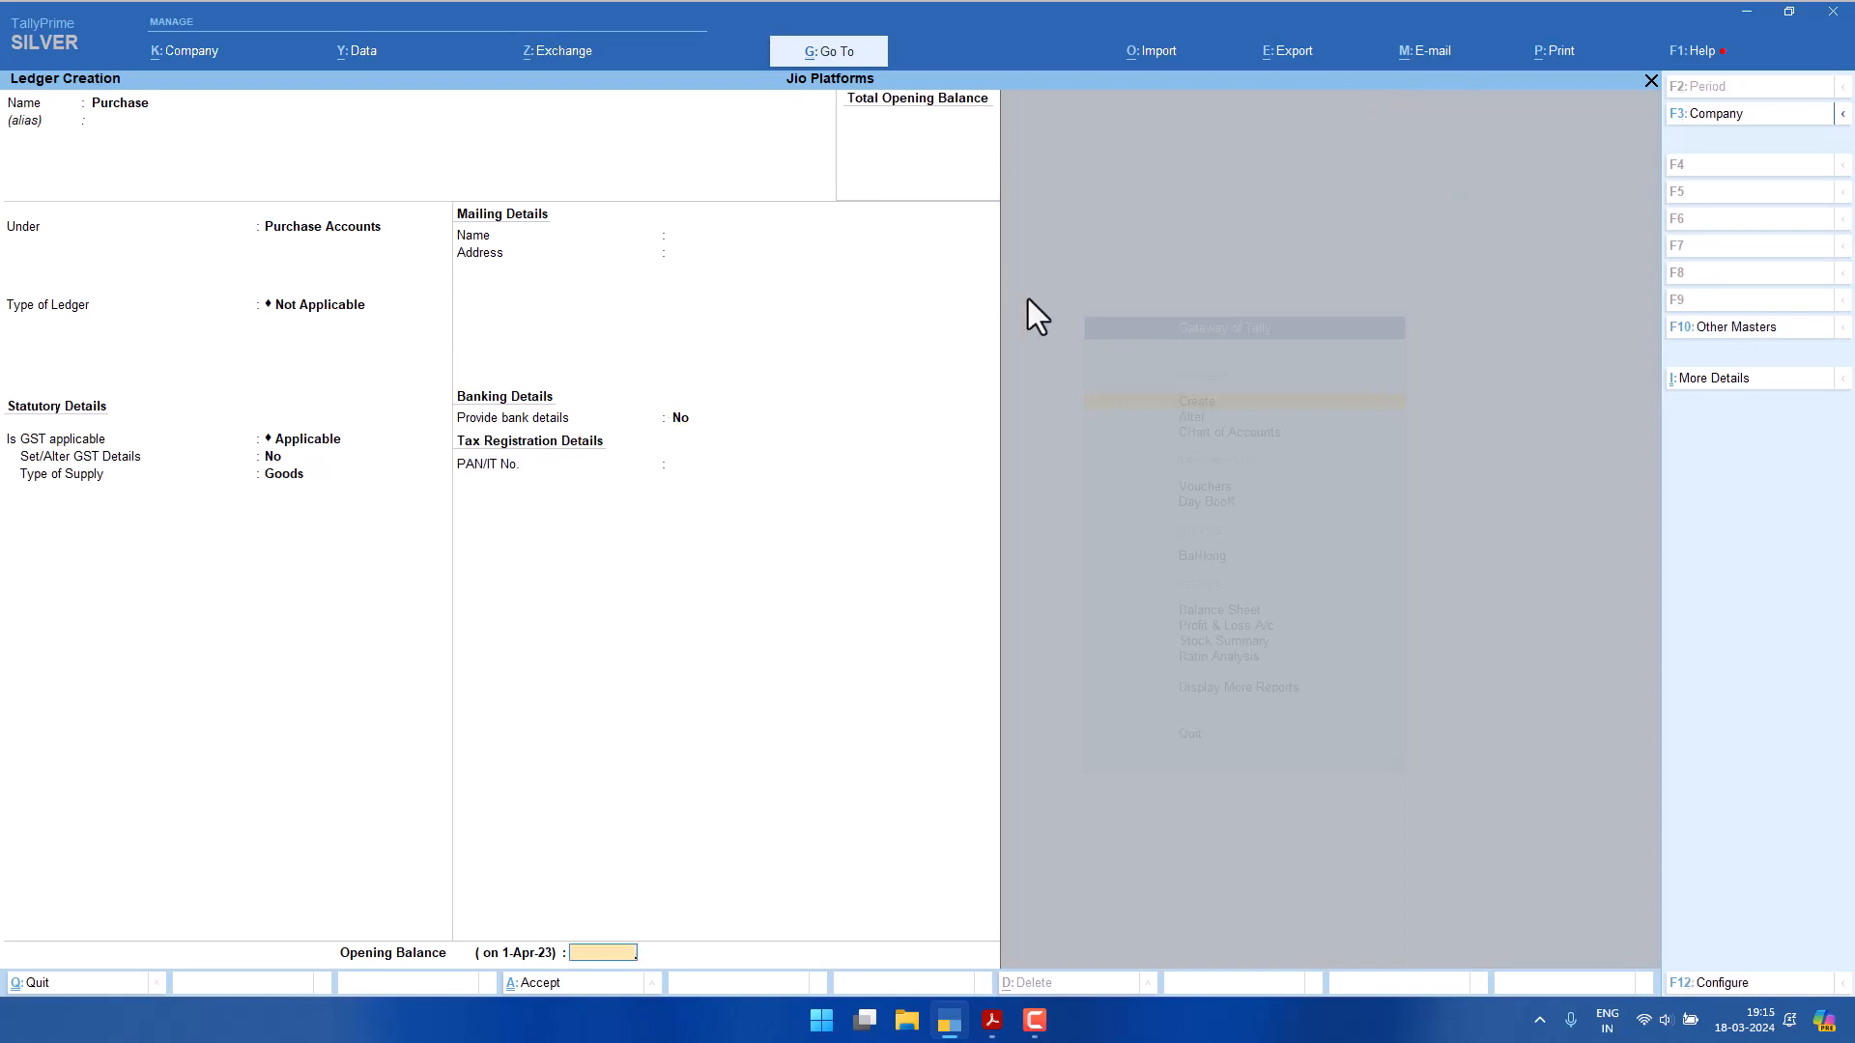
key("Return")
key("Return")
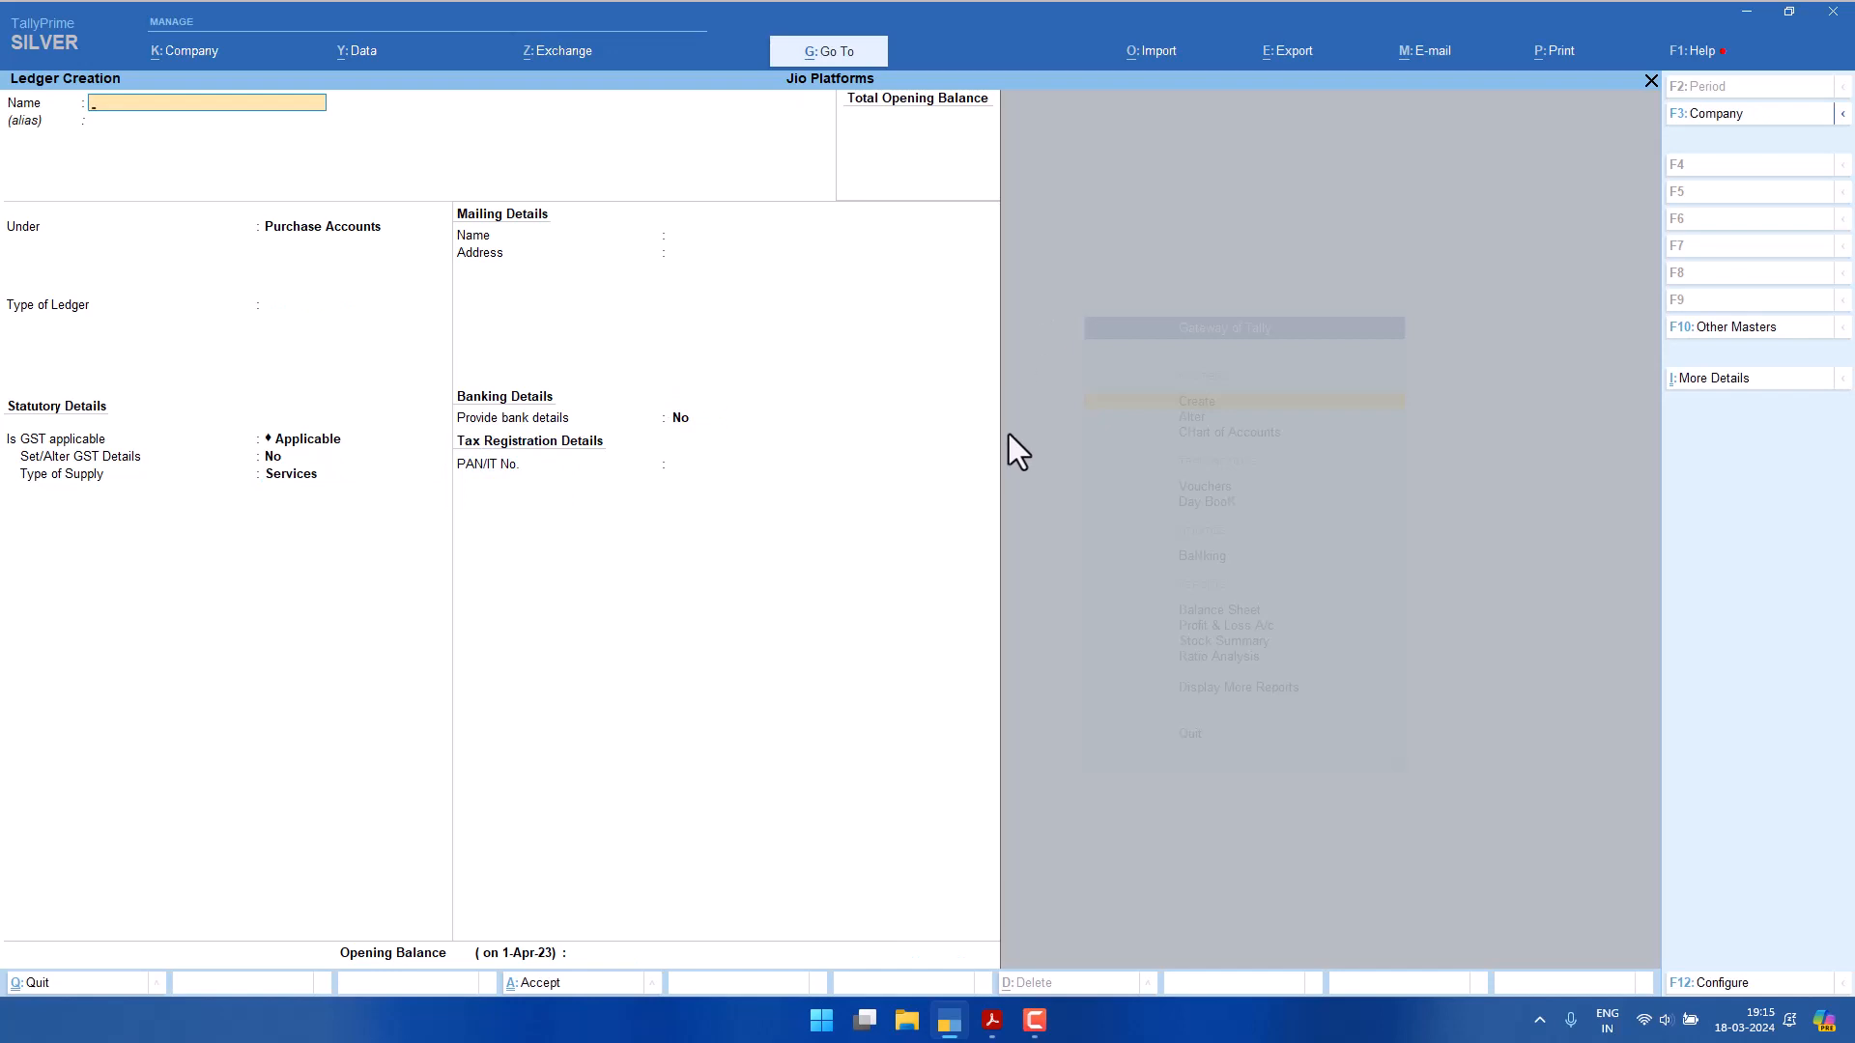
key("Escape")
key("Escape")
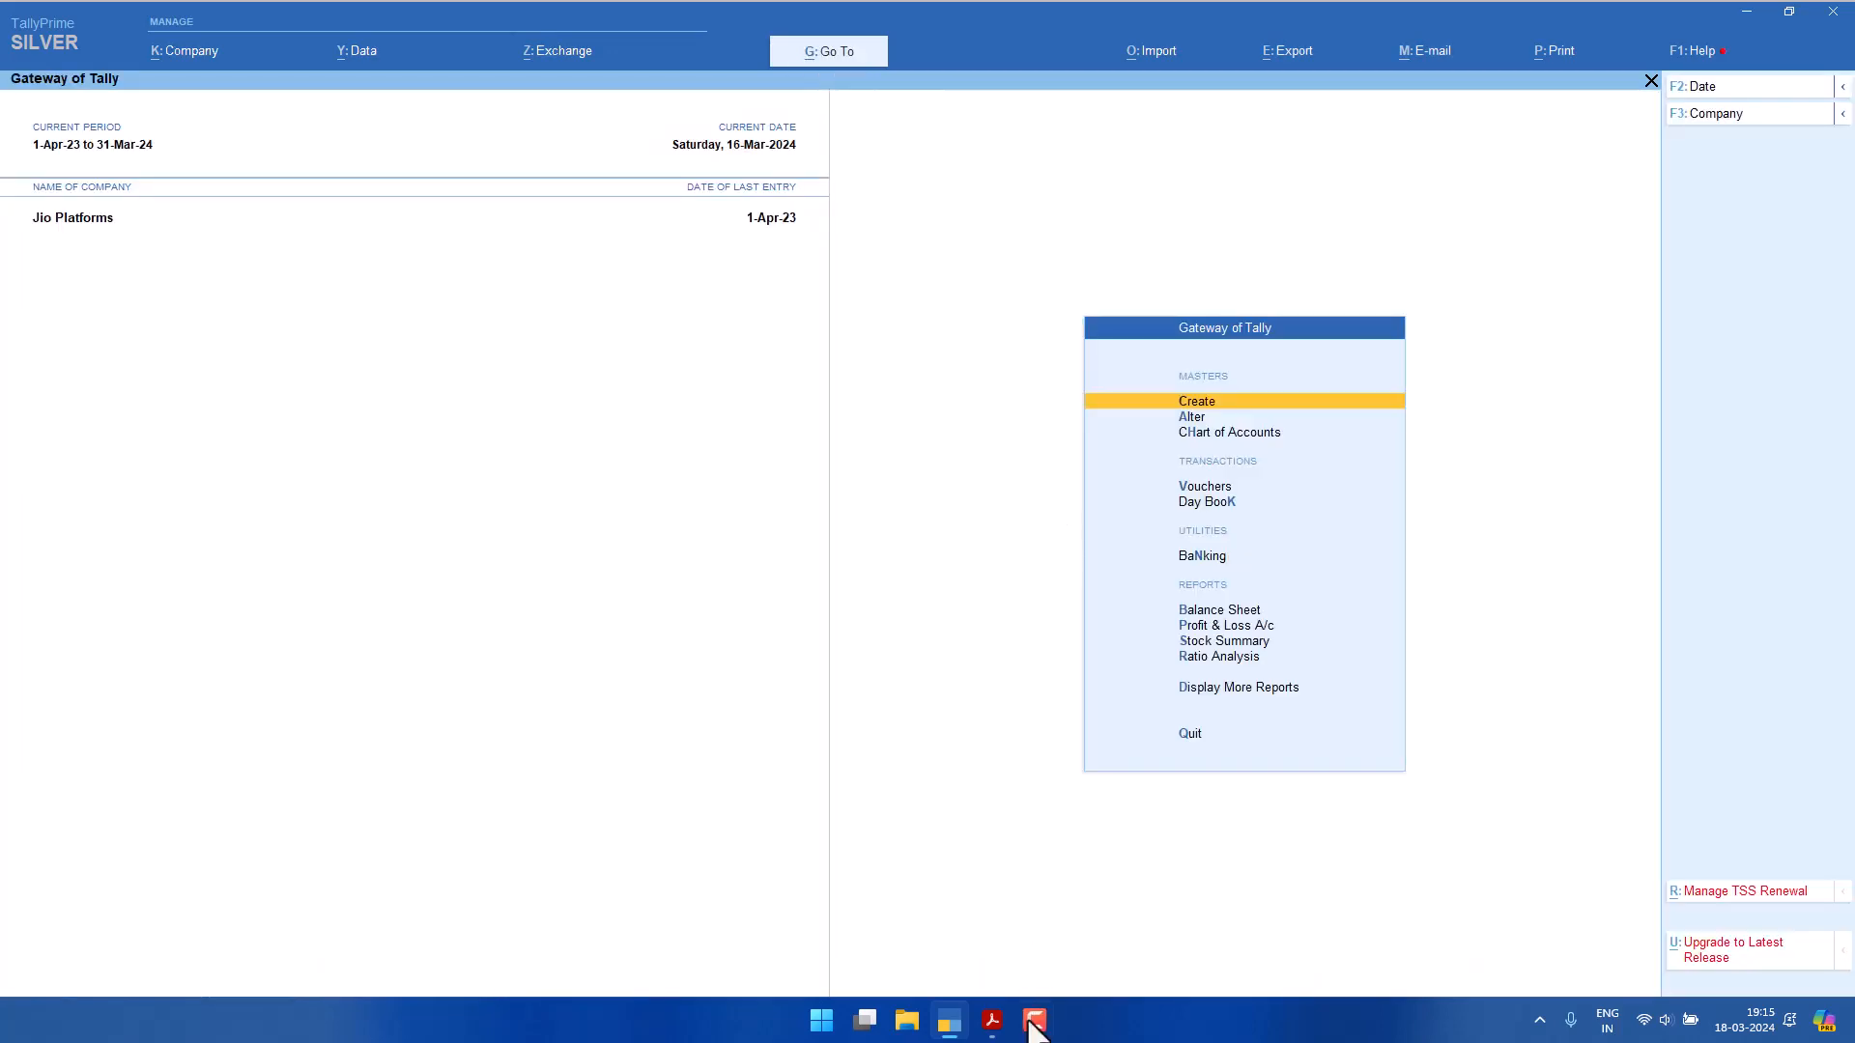
Check the product's unit of measure on the PDF invoice, return to TallyPrime and start creating a new unit.
left_click(992, 1020)
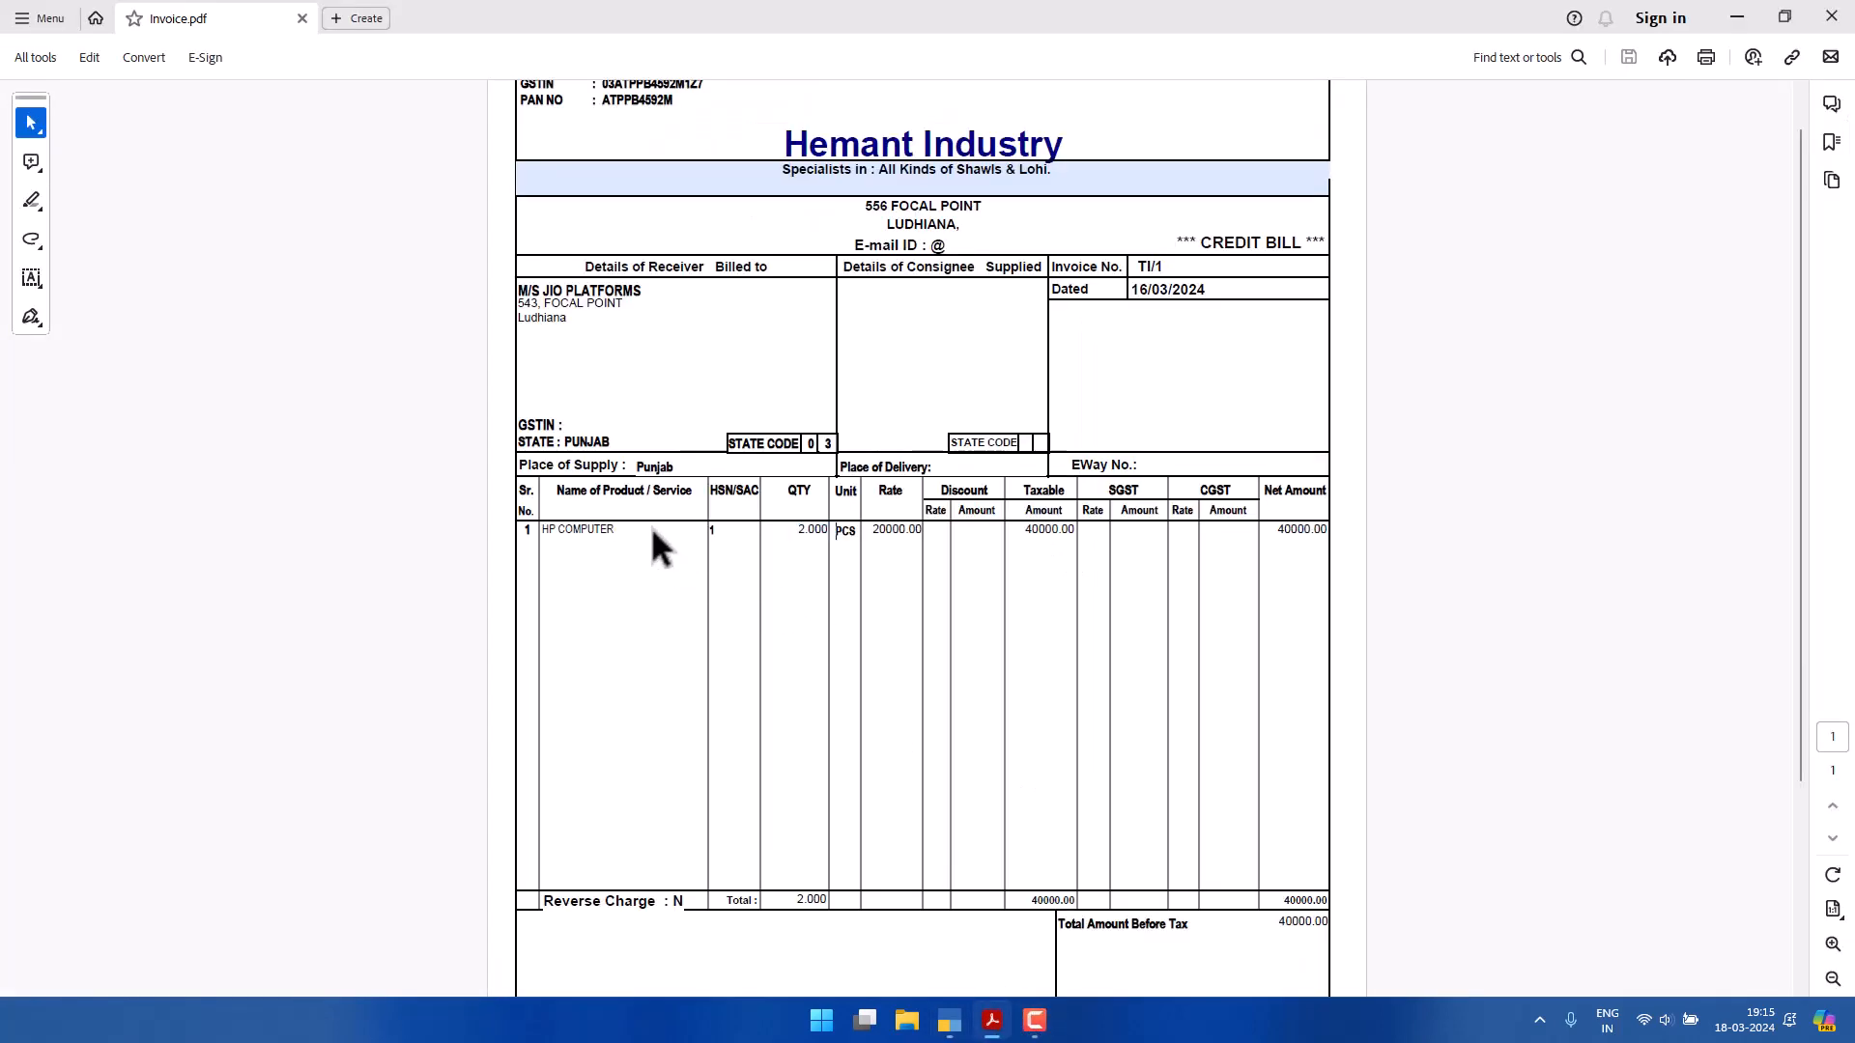
double_click(854, 534)
left_click(949, 1020)
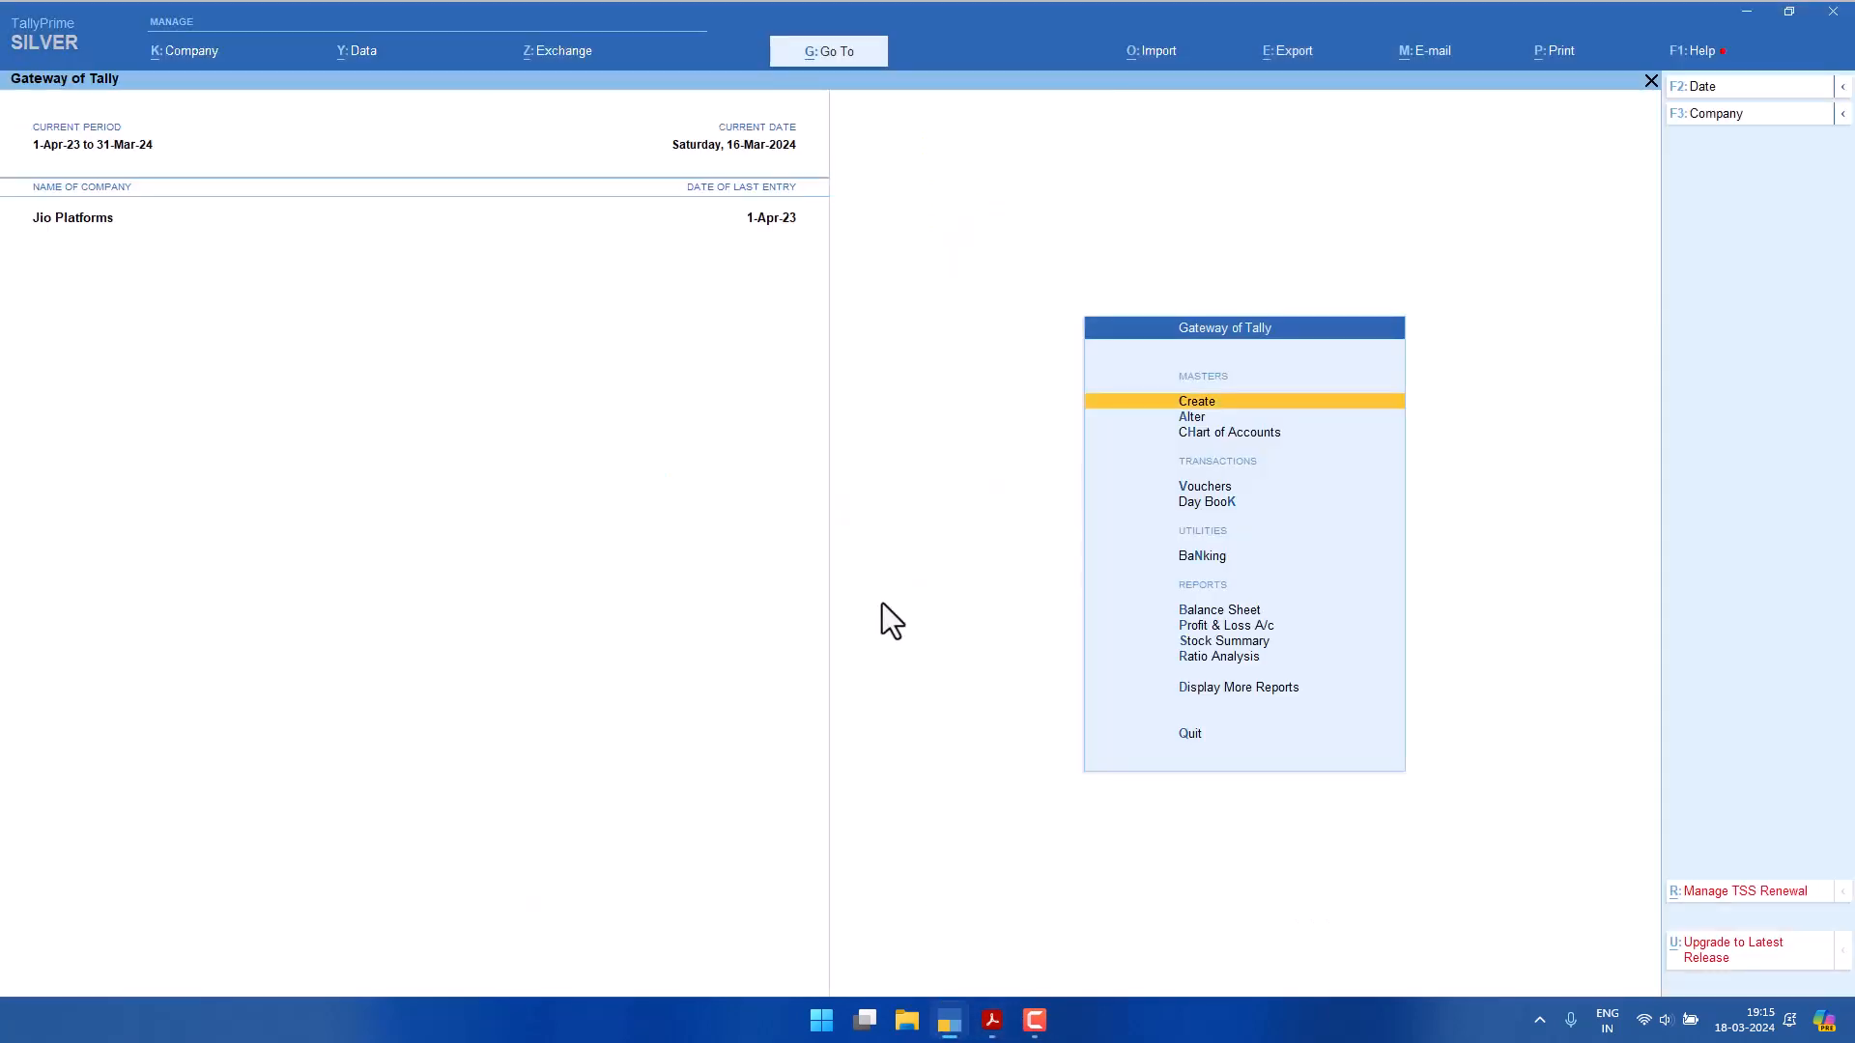
left_click(1194, 403)
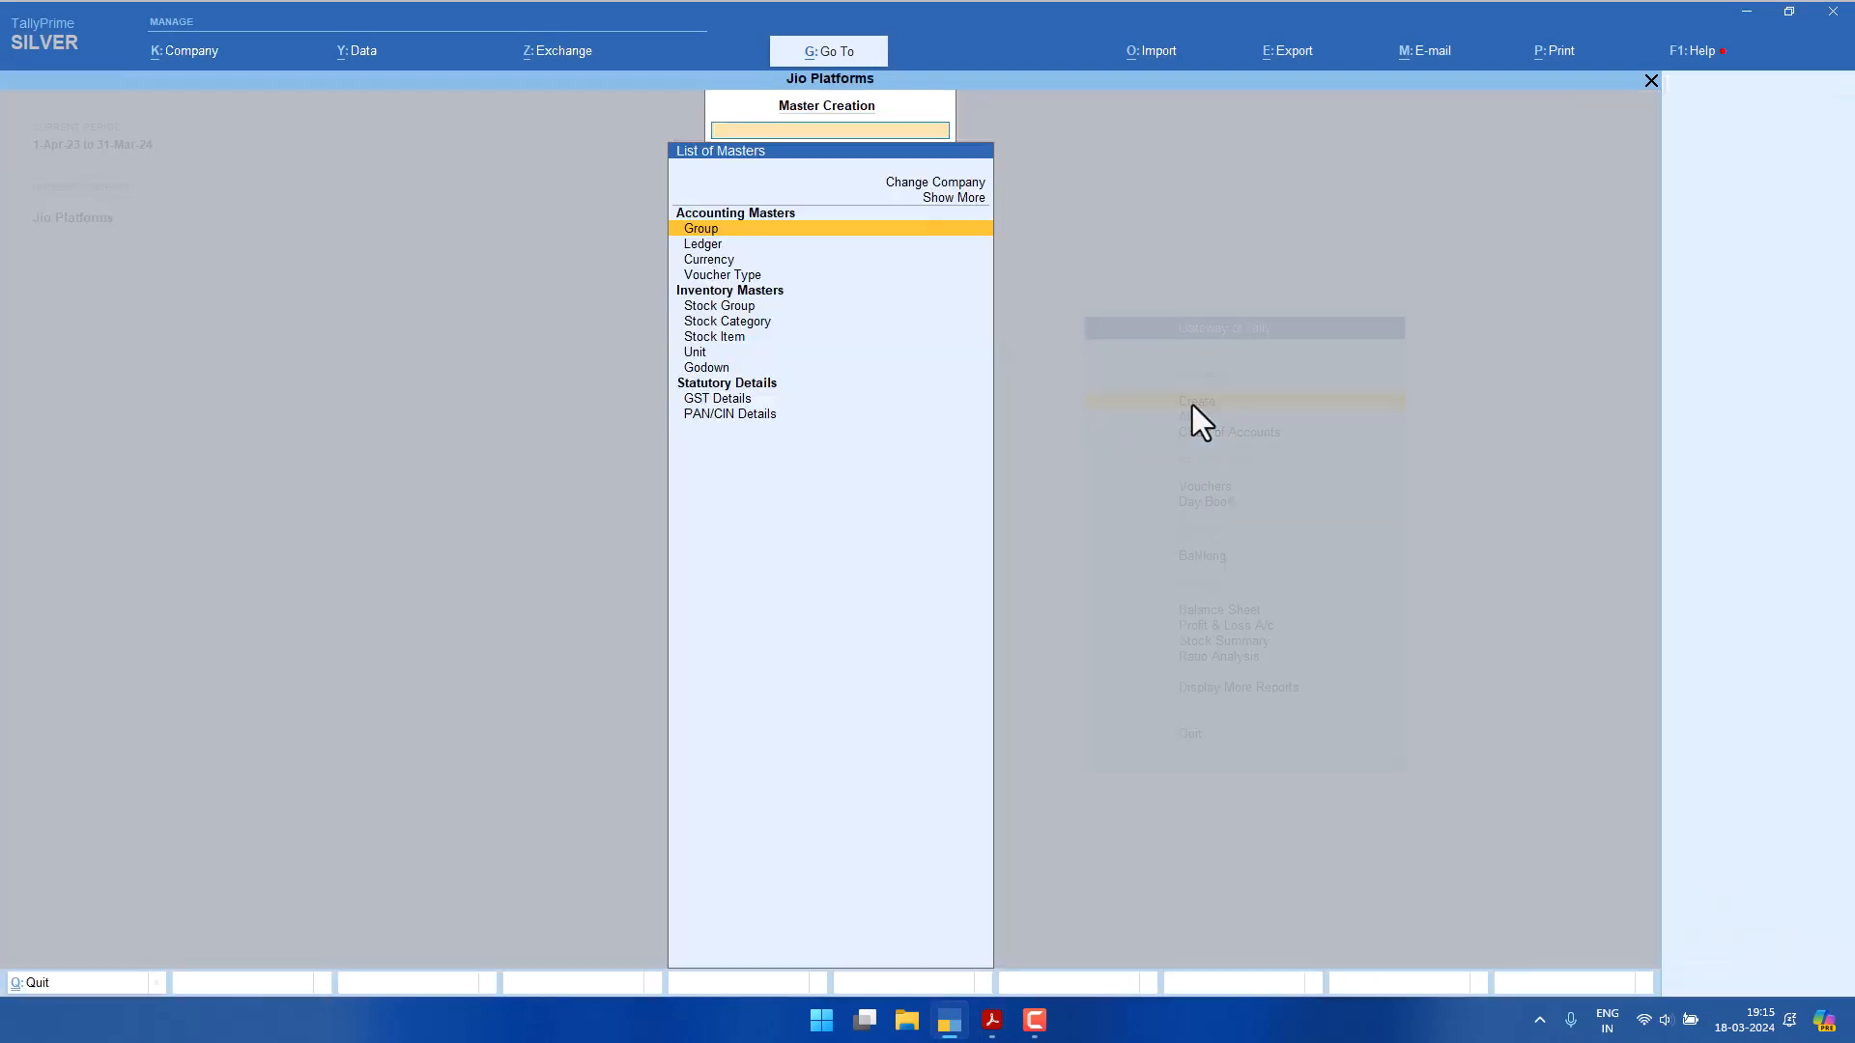
key("Down")
key("Down")
key("Down")
key("Down")
key("Down")
key("Down")
key("Down")
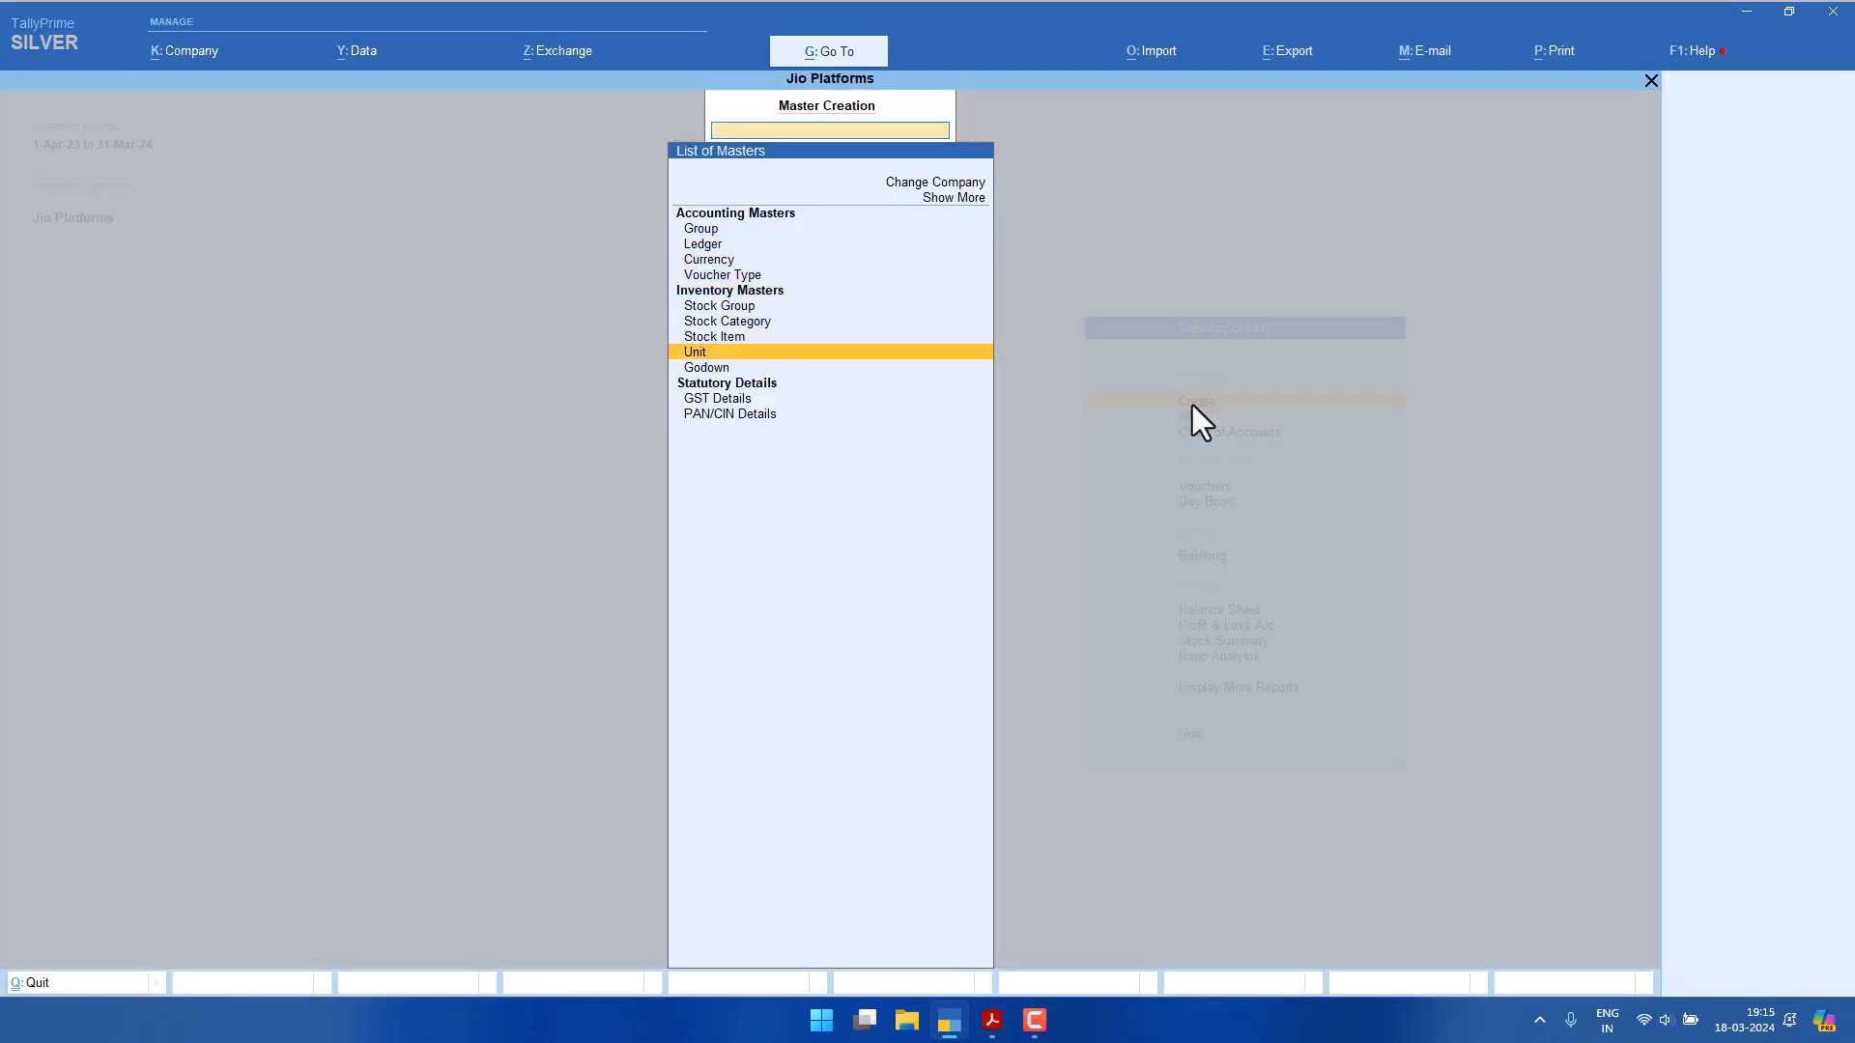
key("Return")
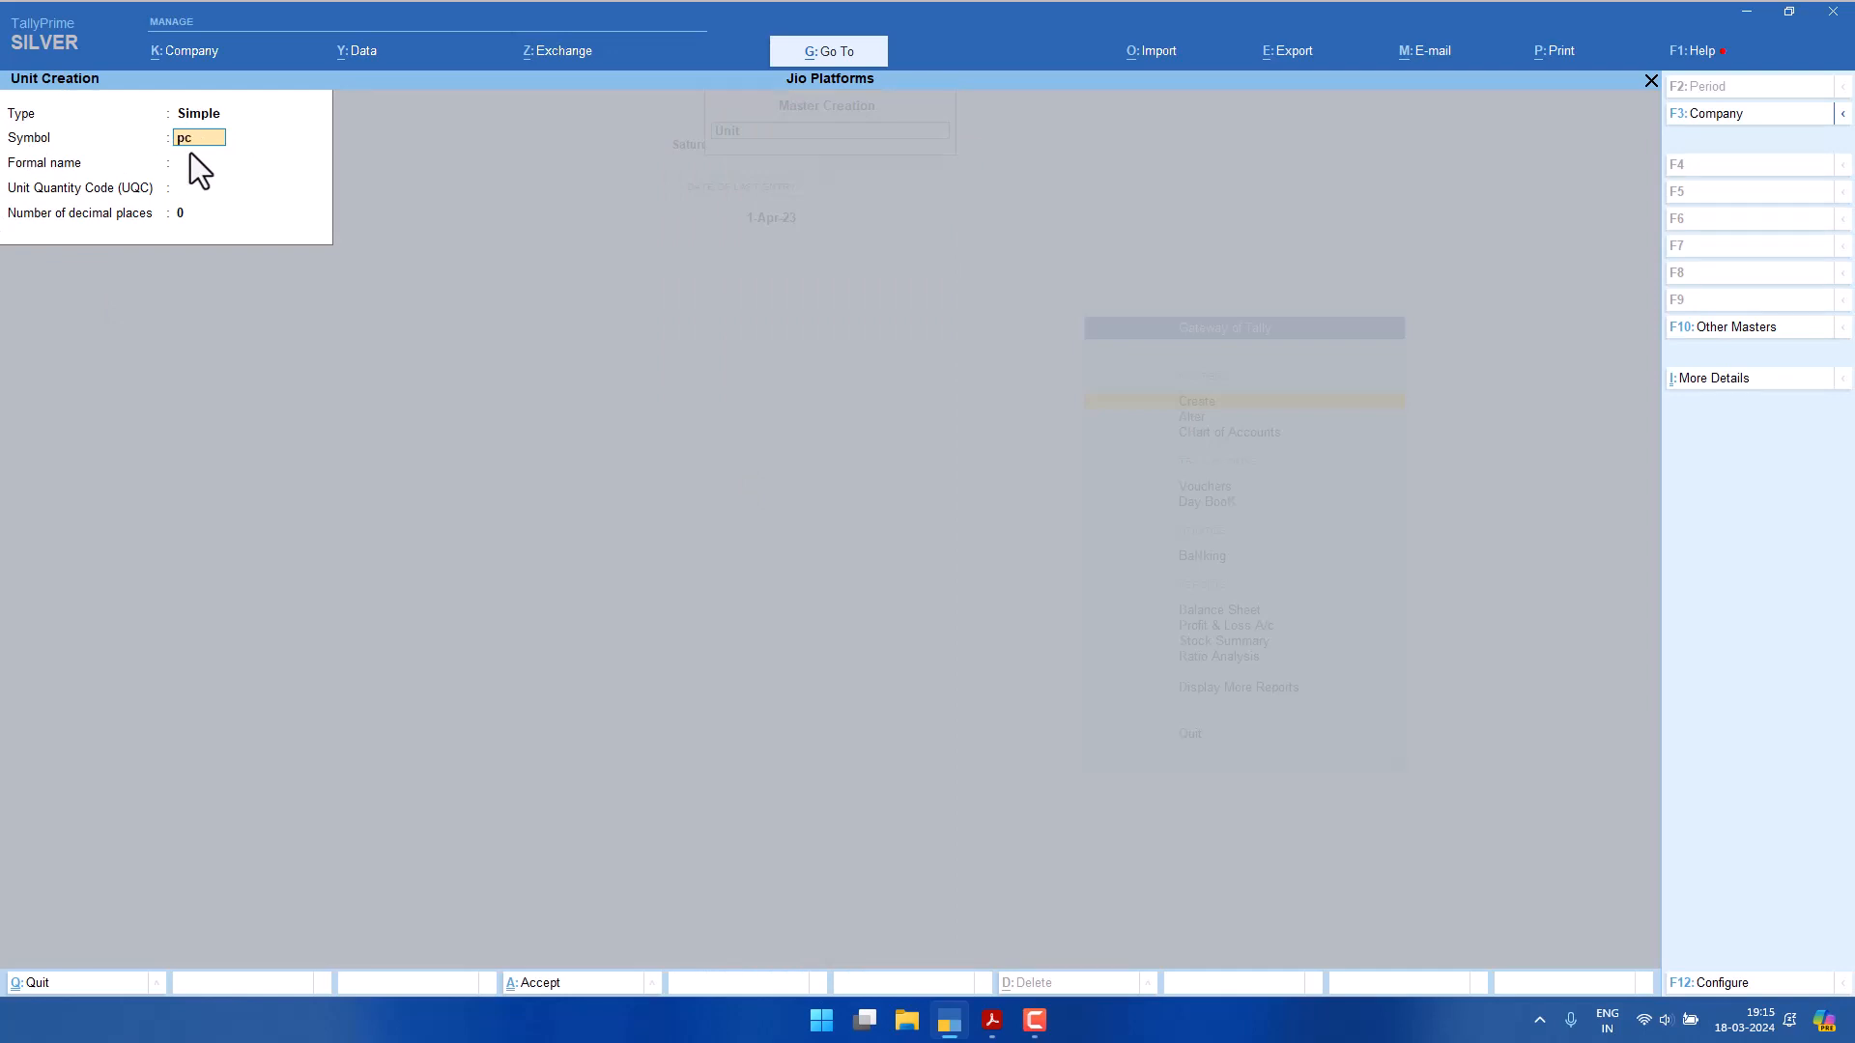
Define the unit with symbol PCS, UQC PCS-PIECES and 0 decimal places, save it and return to the Gateway of Tally.
key("Return")
key("Return")
type("pcs")
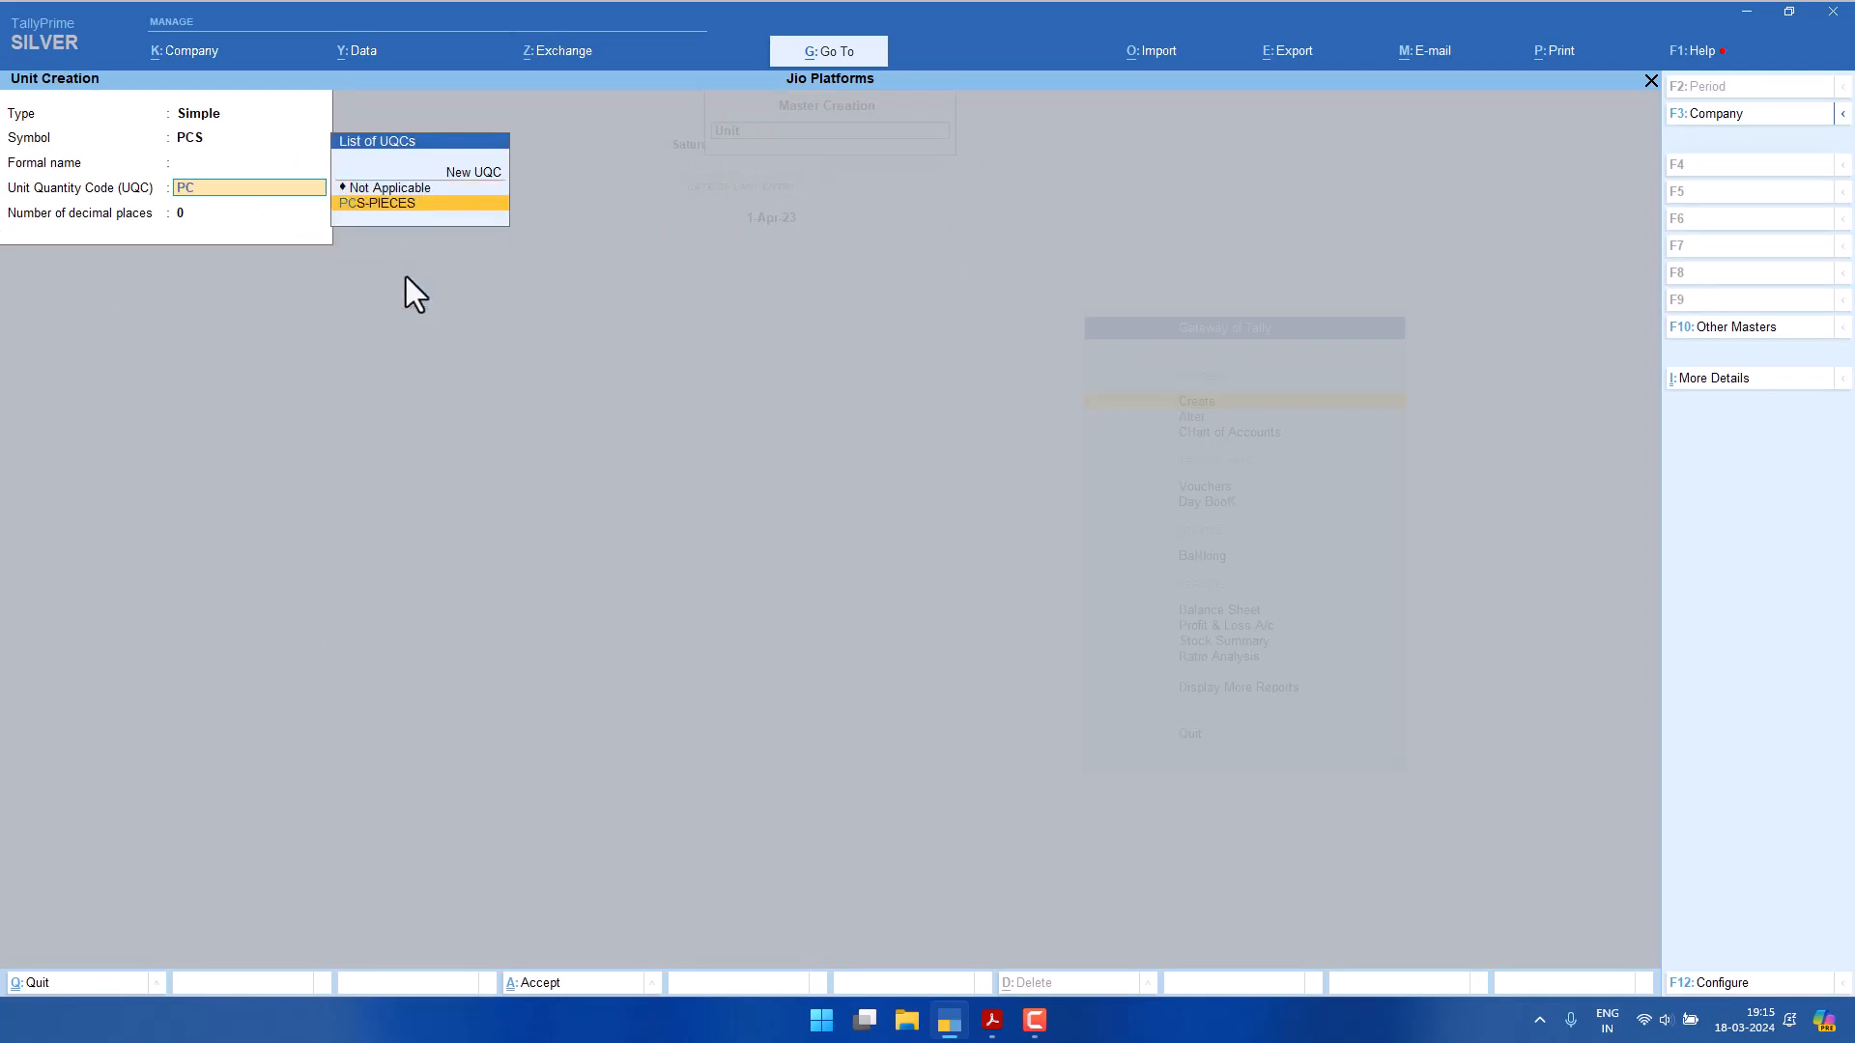
key("Return")
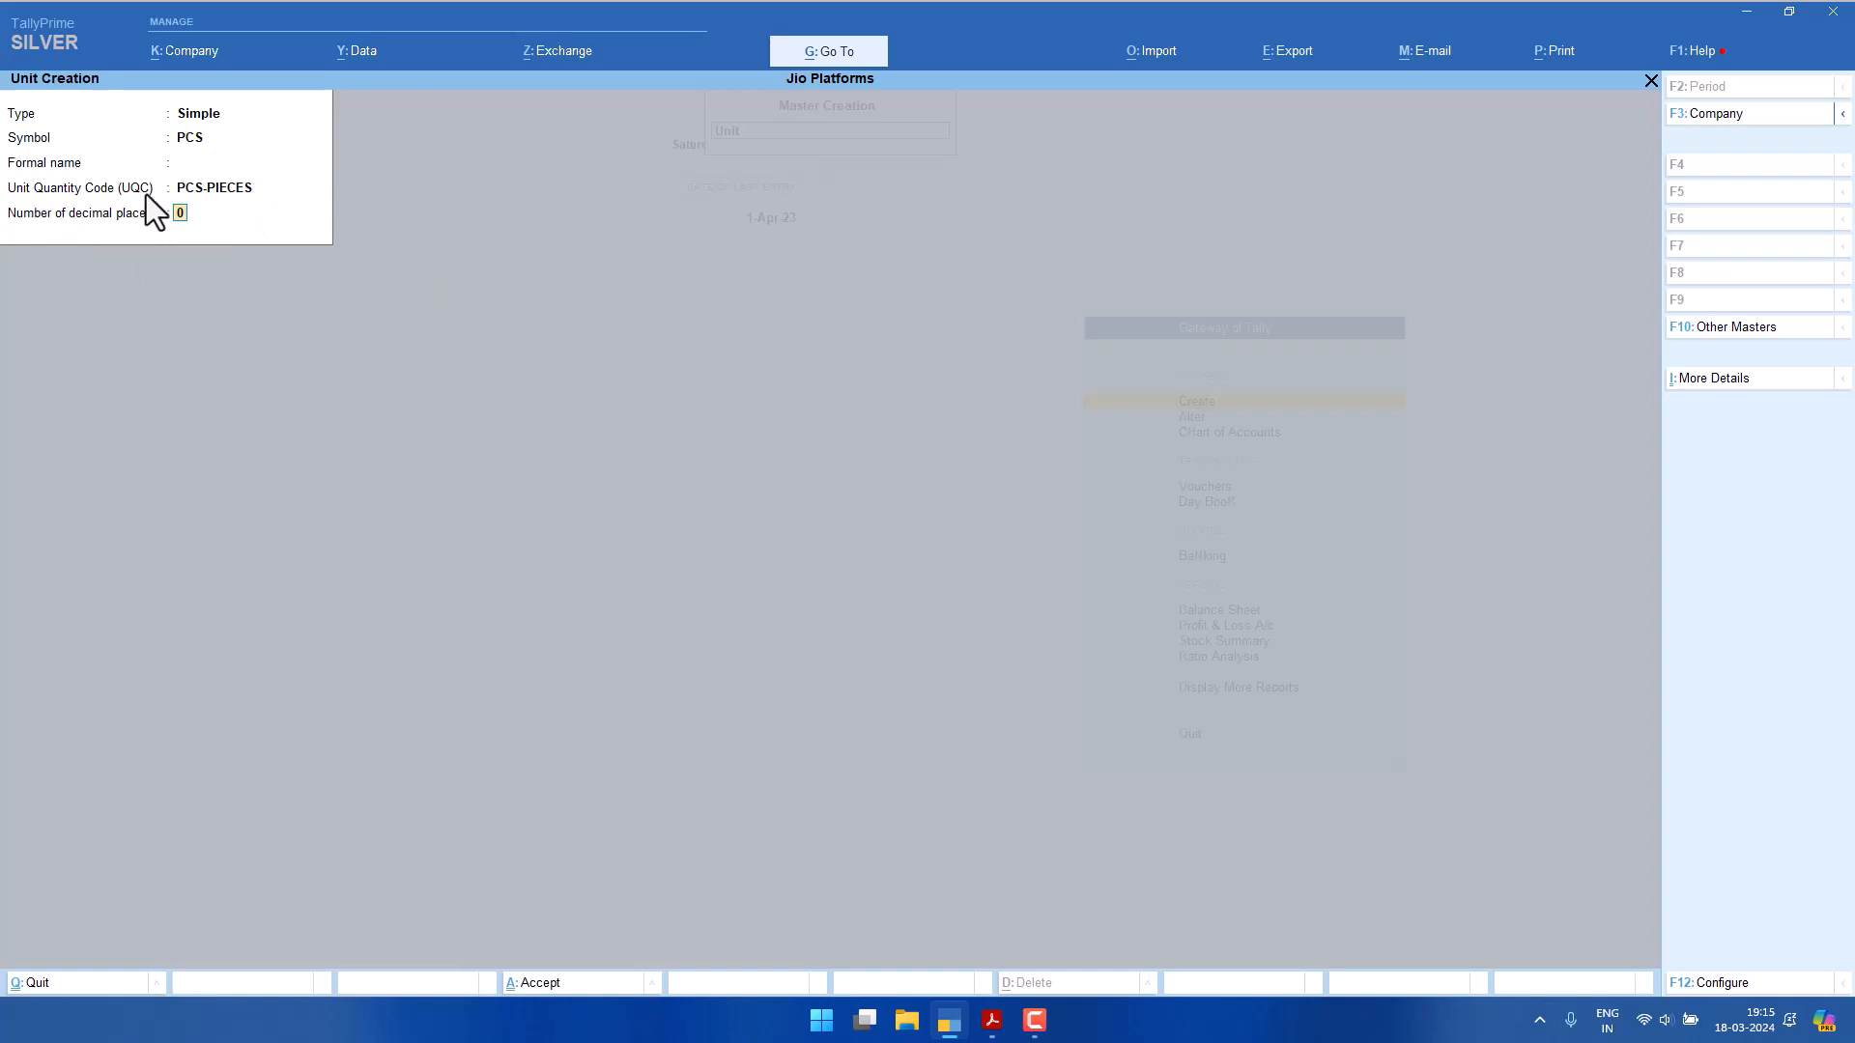
key("Return")
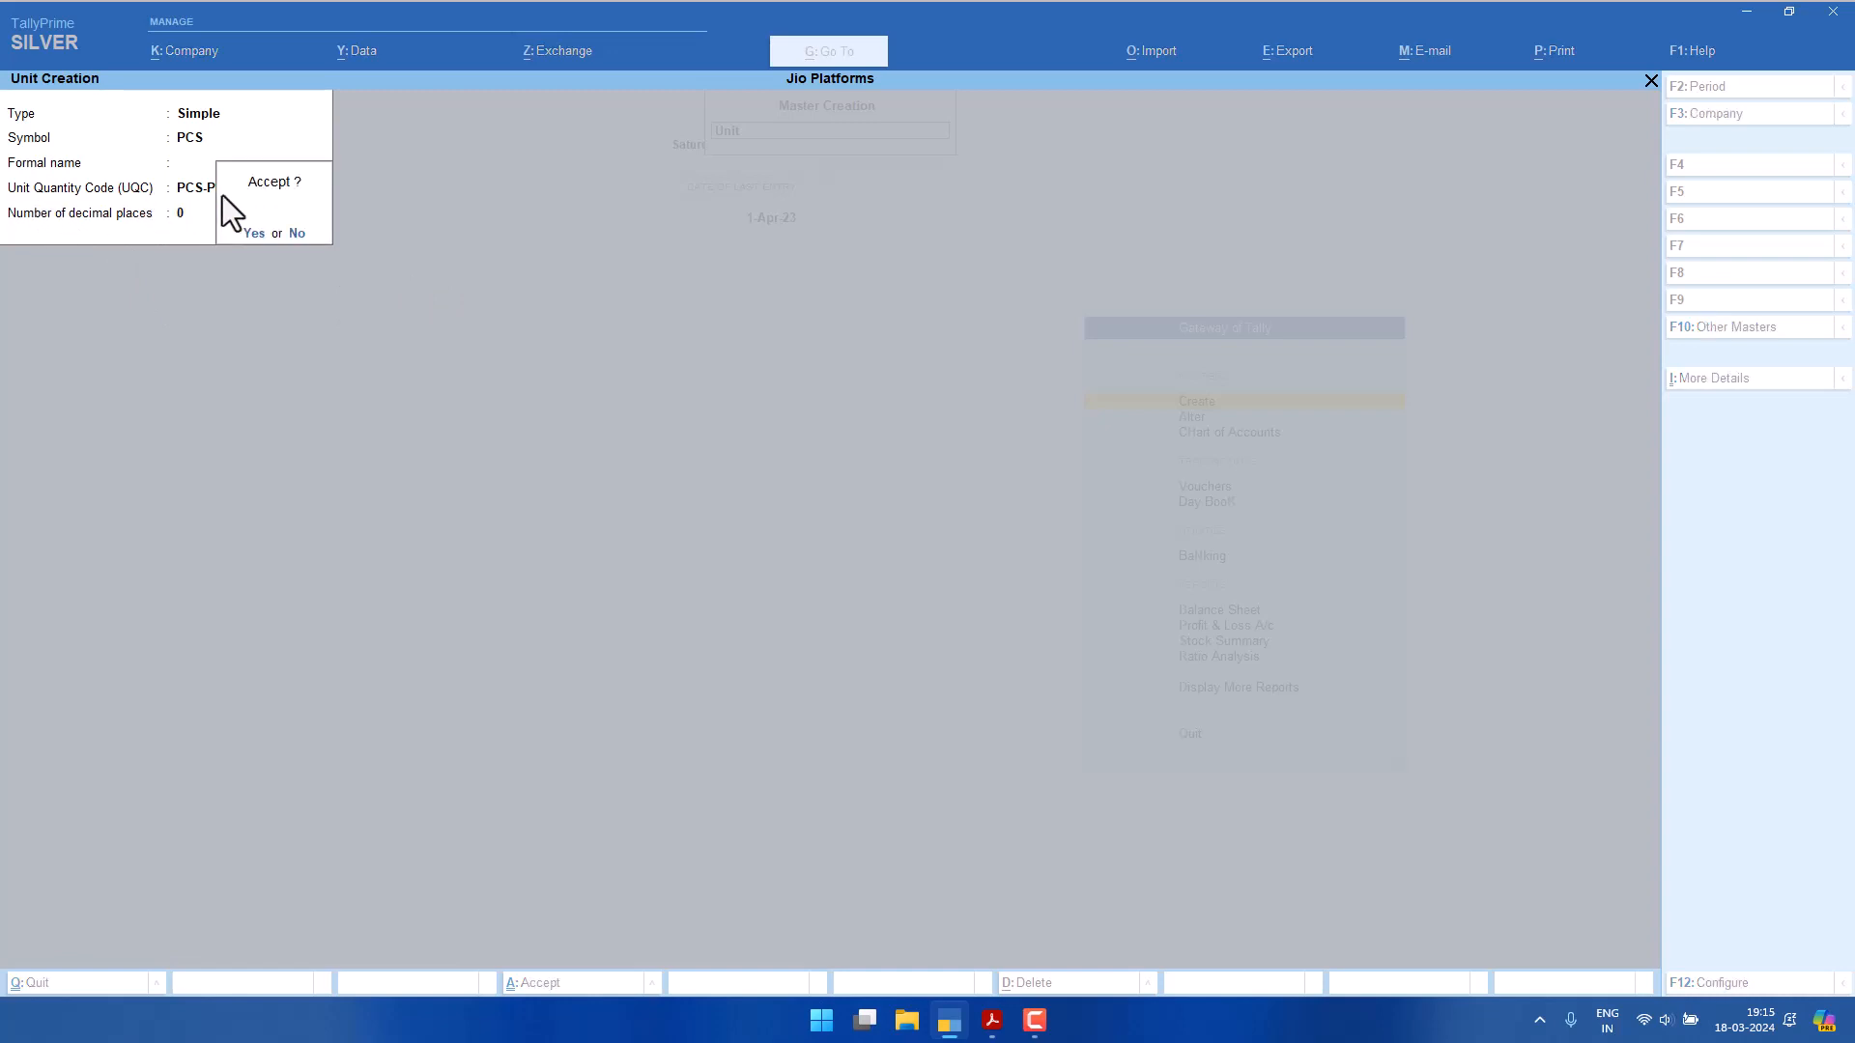
key("Return")
key("Escape")
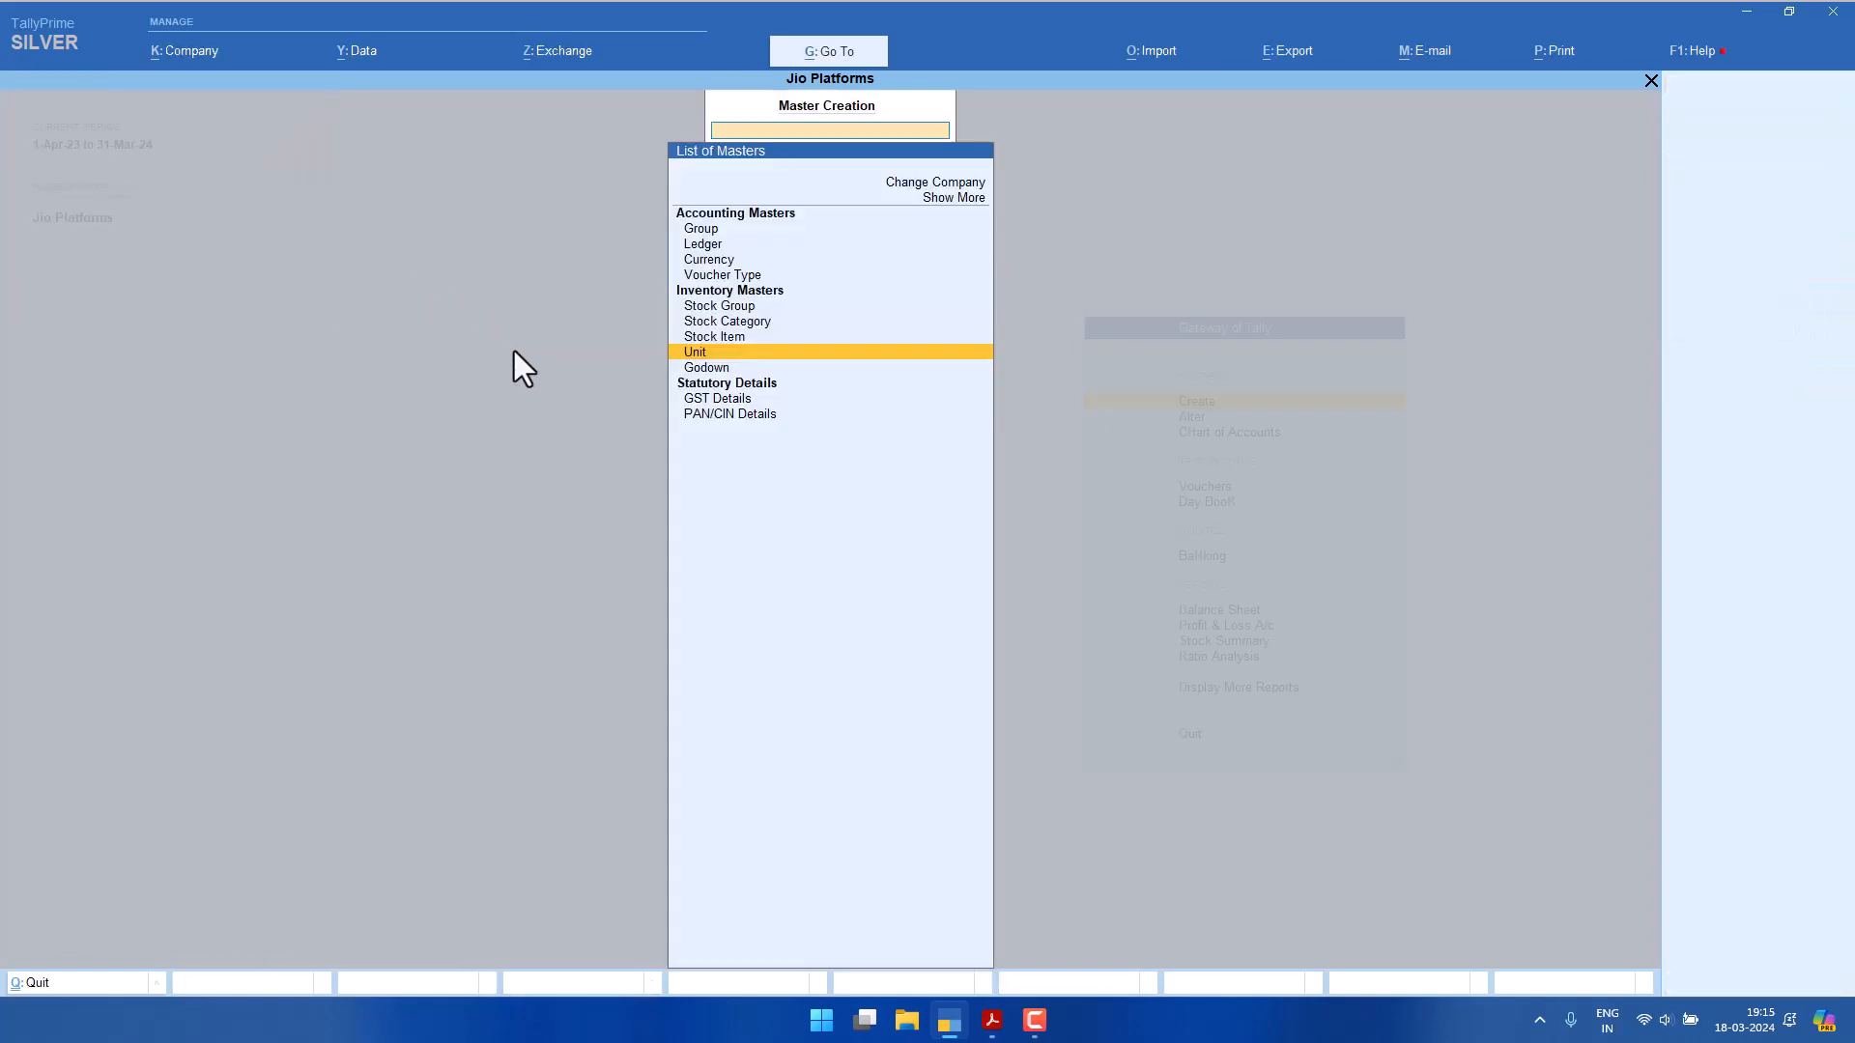
key("Escape")
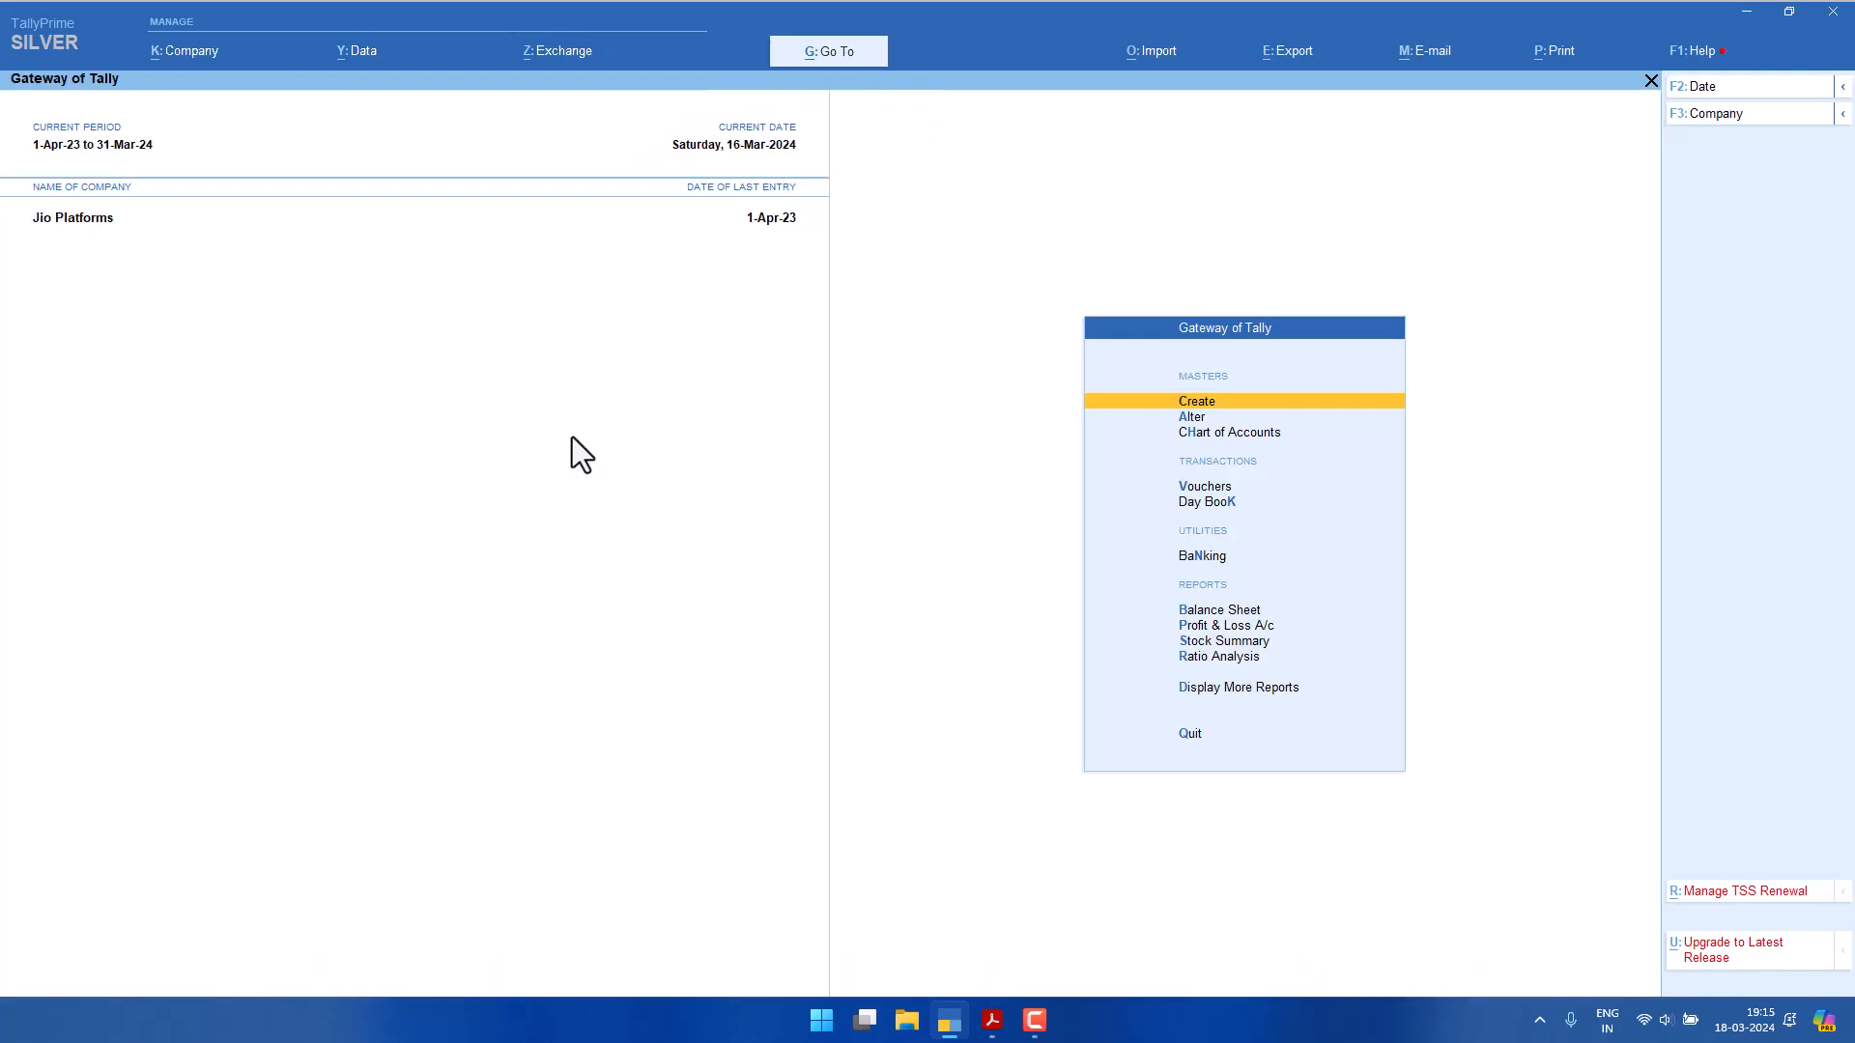
Check the product name on the PDF invoice, return to TallyPrime and start creating a new stock item.
left_click(993, 1021)
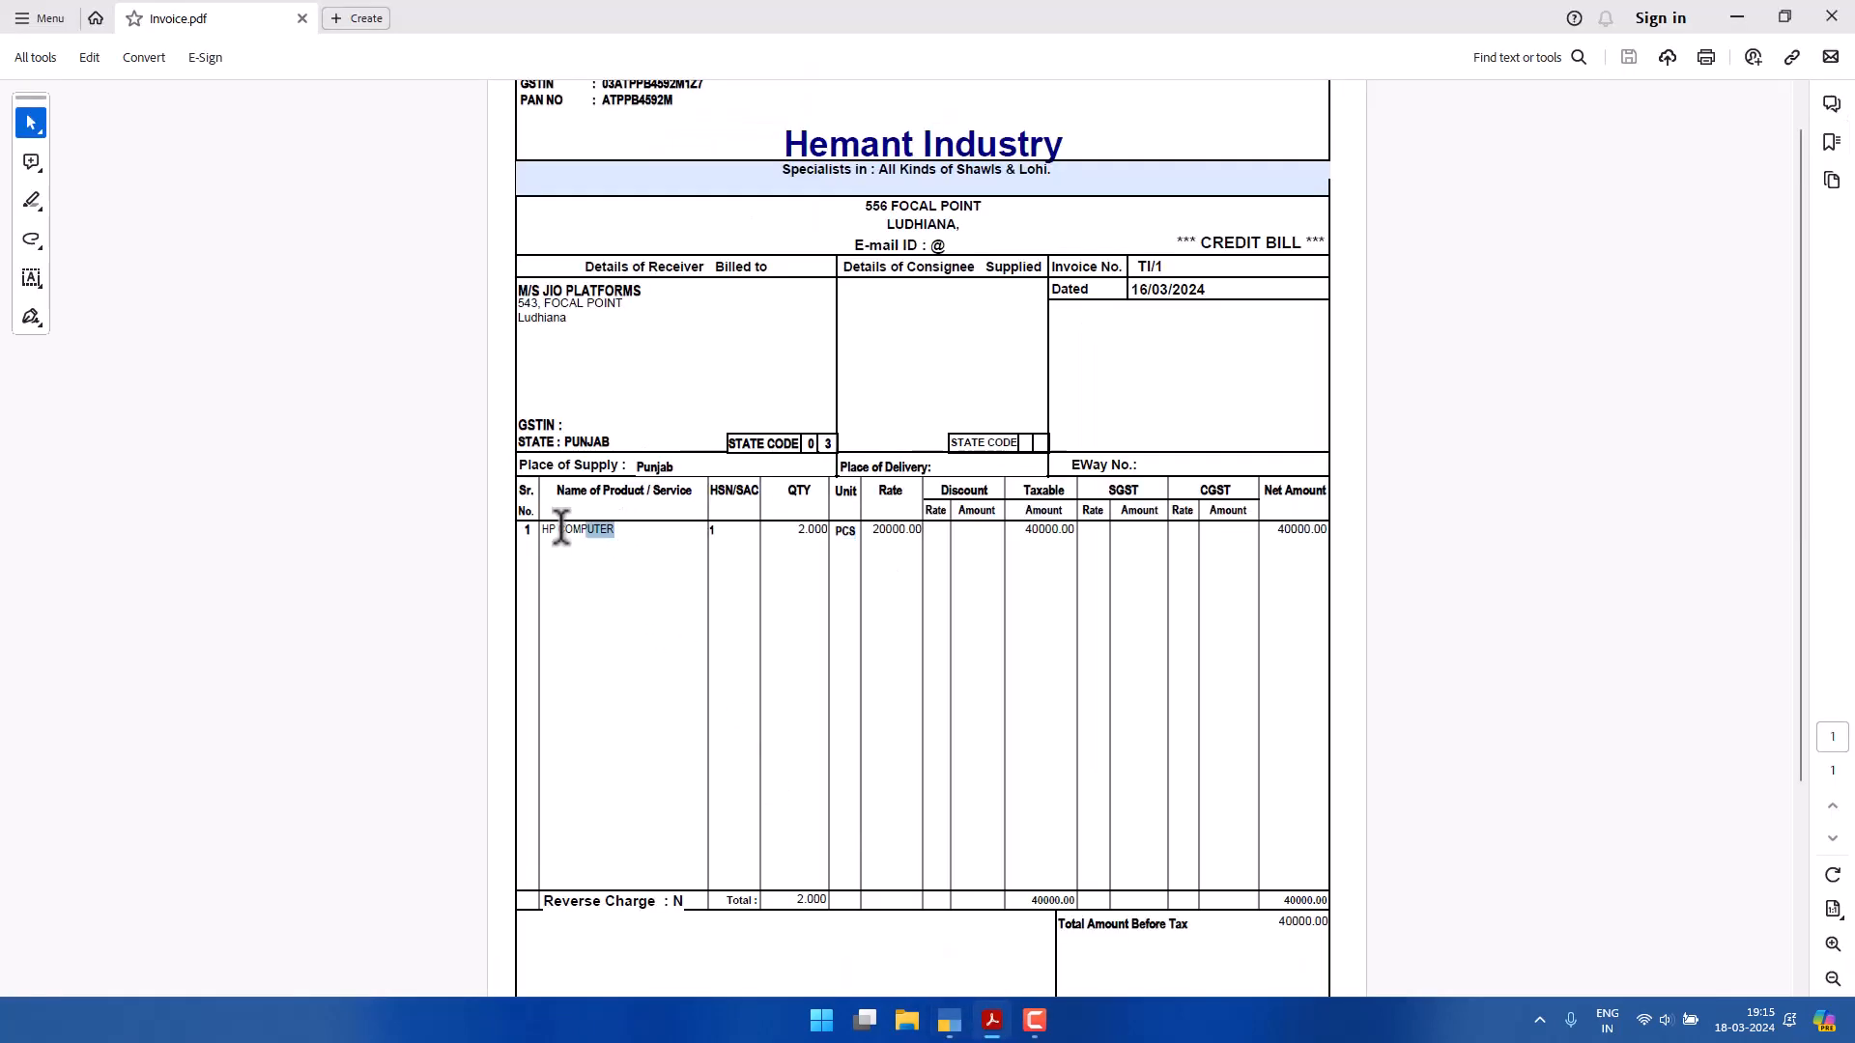
left_click_drag(541, 530, 616, 531)
left_click(948, 1020)
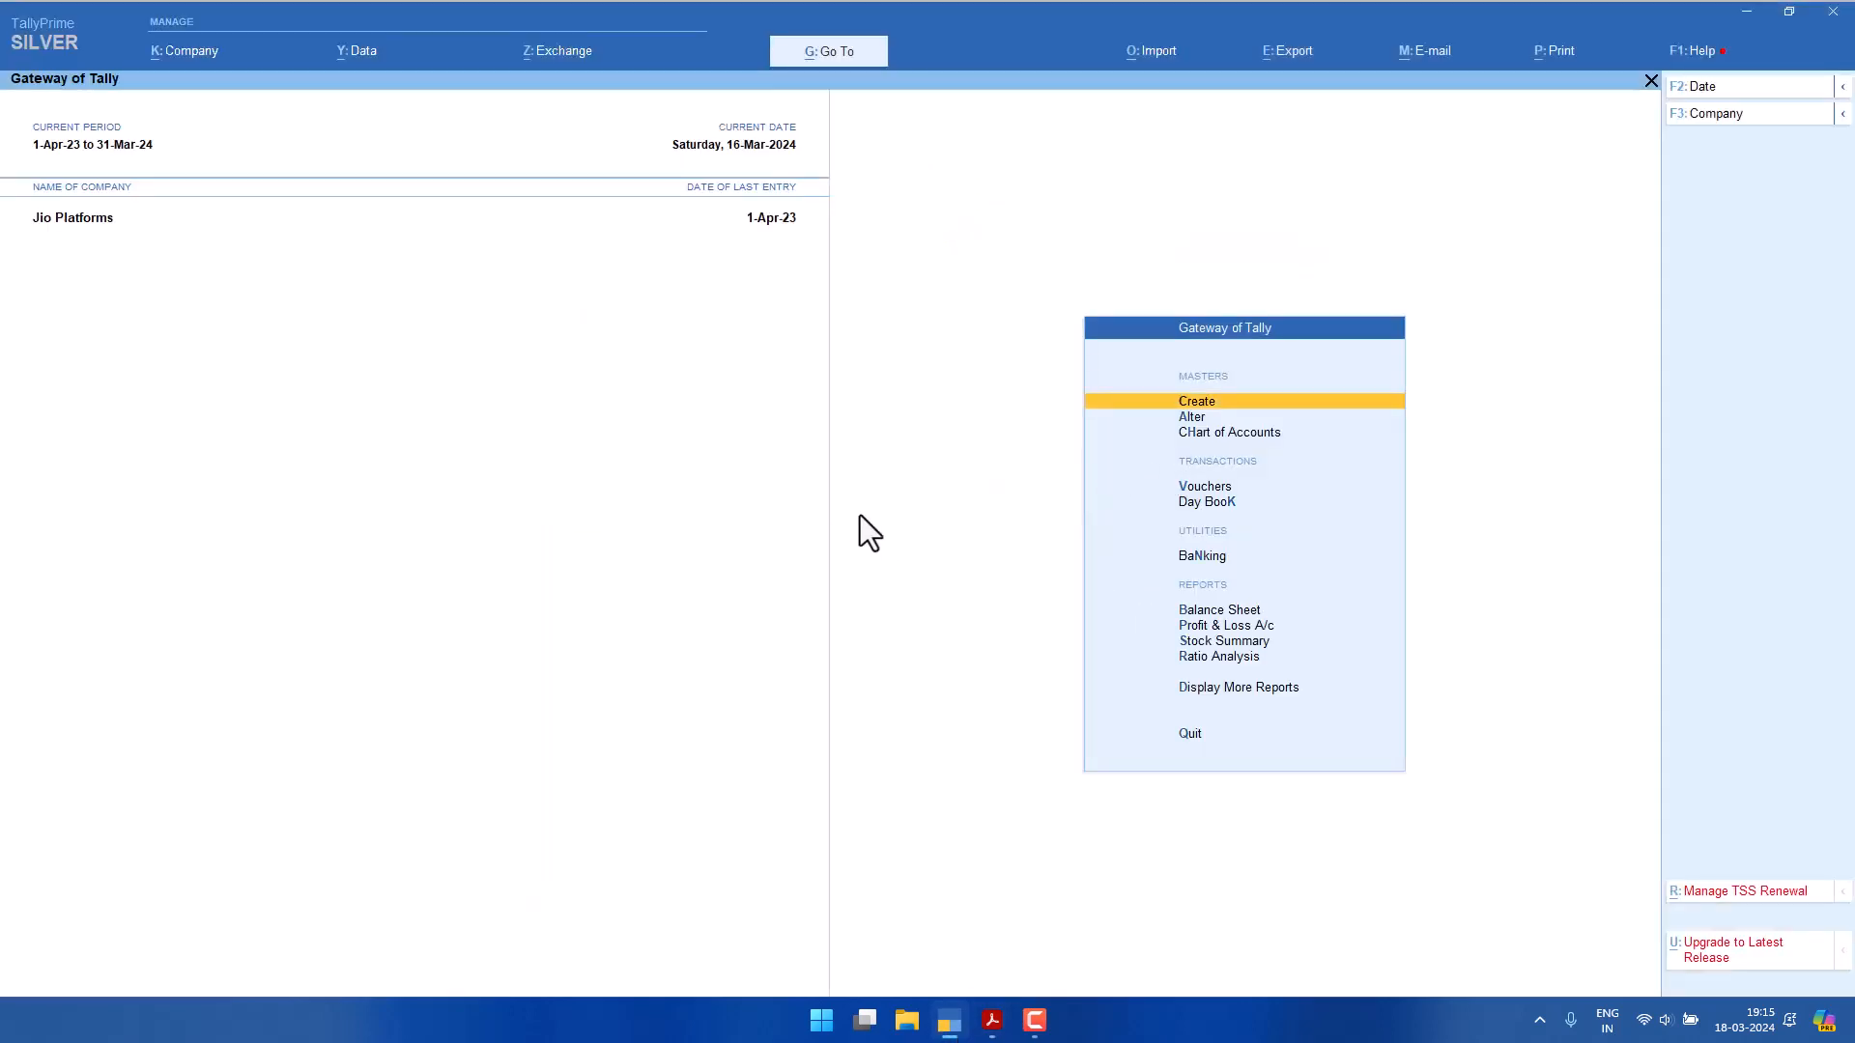
key("Down")
key("c")
key("Down")
key("Down")
key("Down")
key("Down")
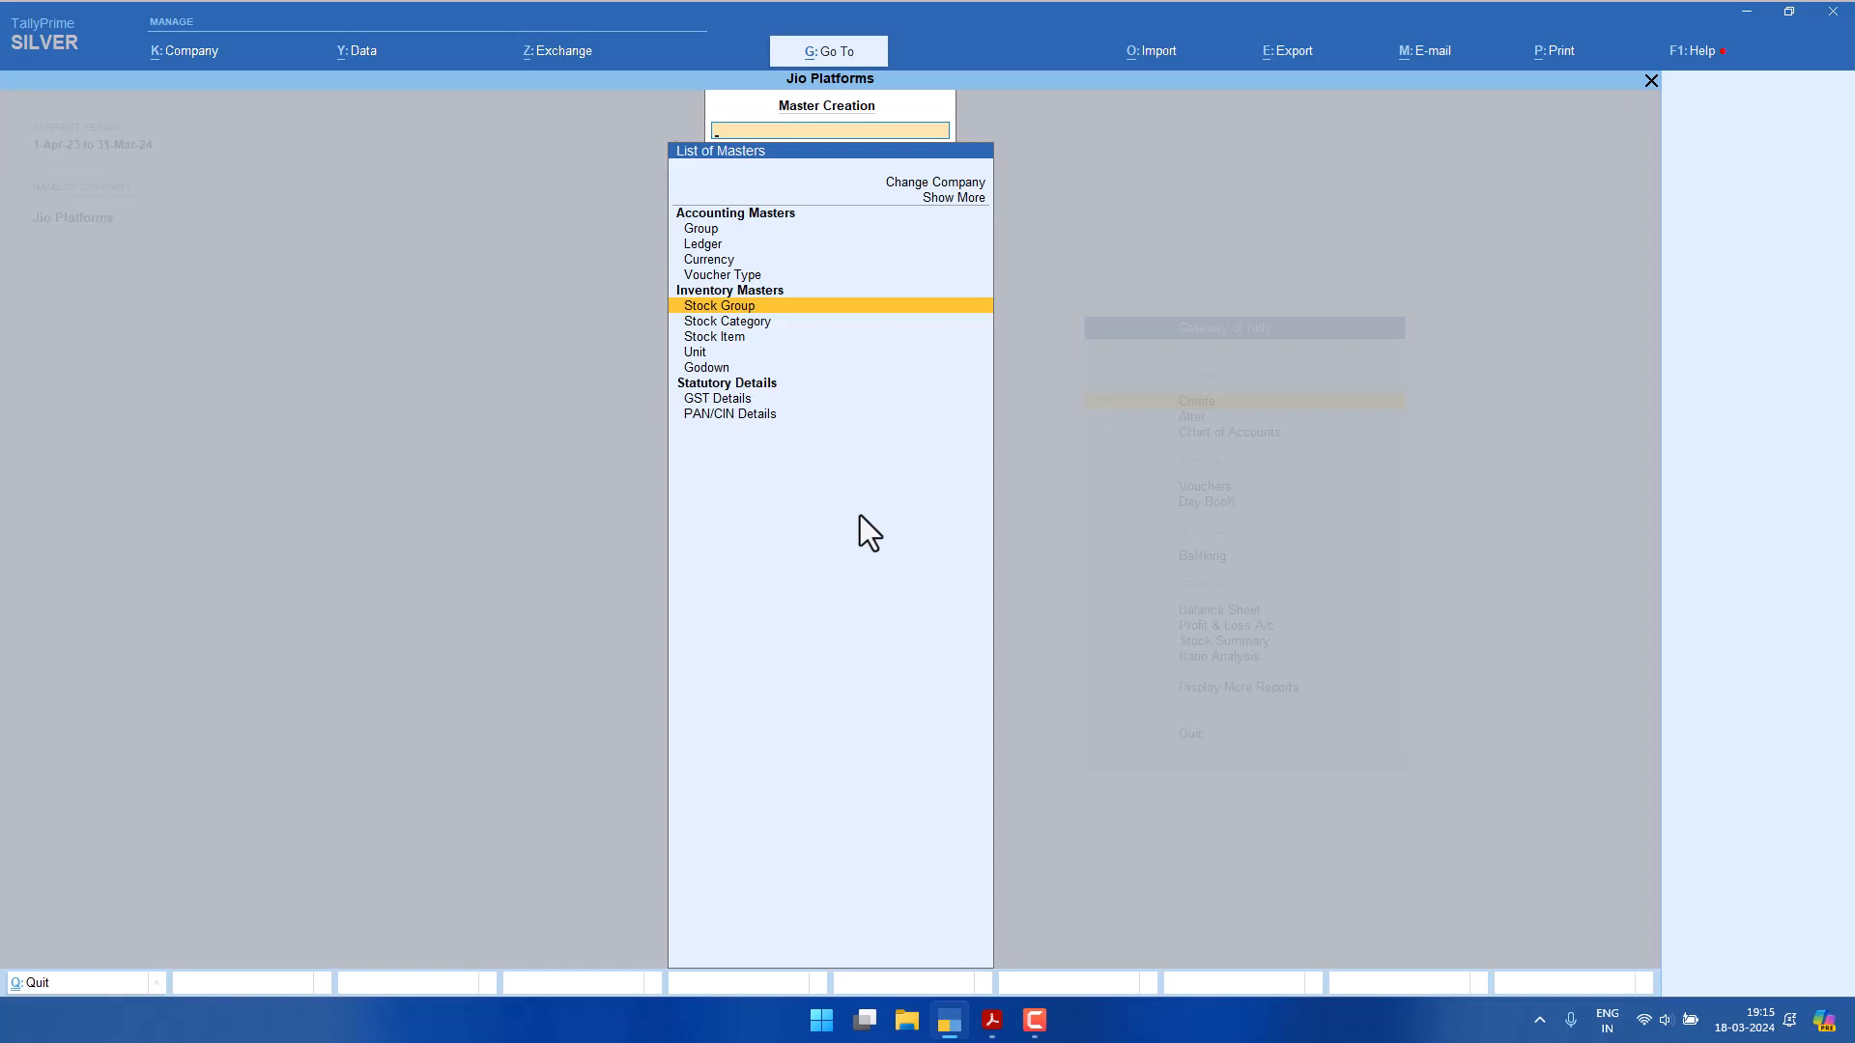
key("Down")
key("Down")
key("Return")
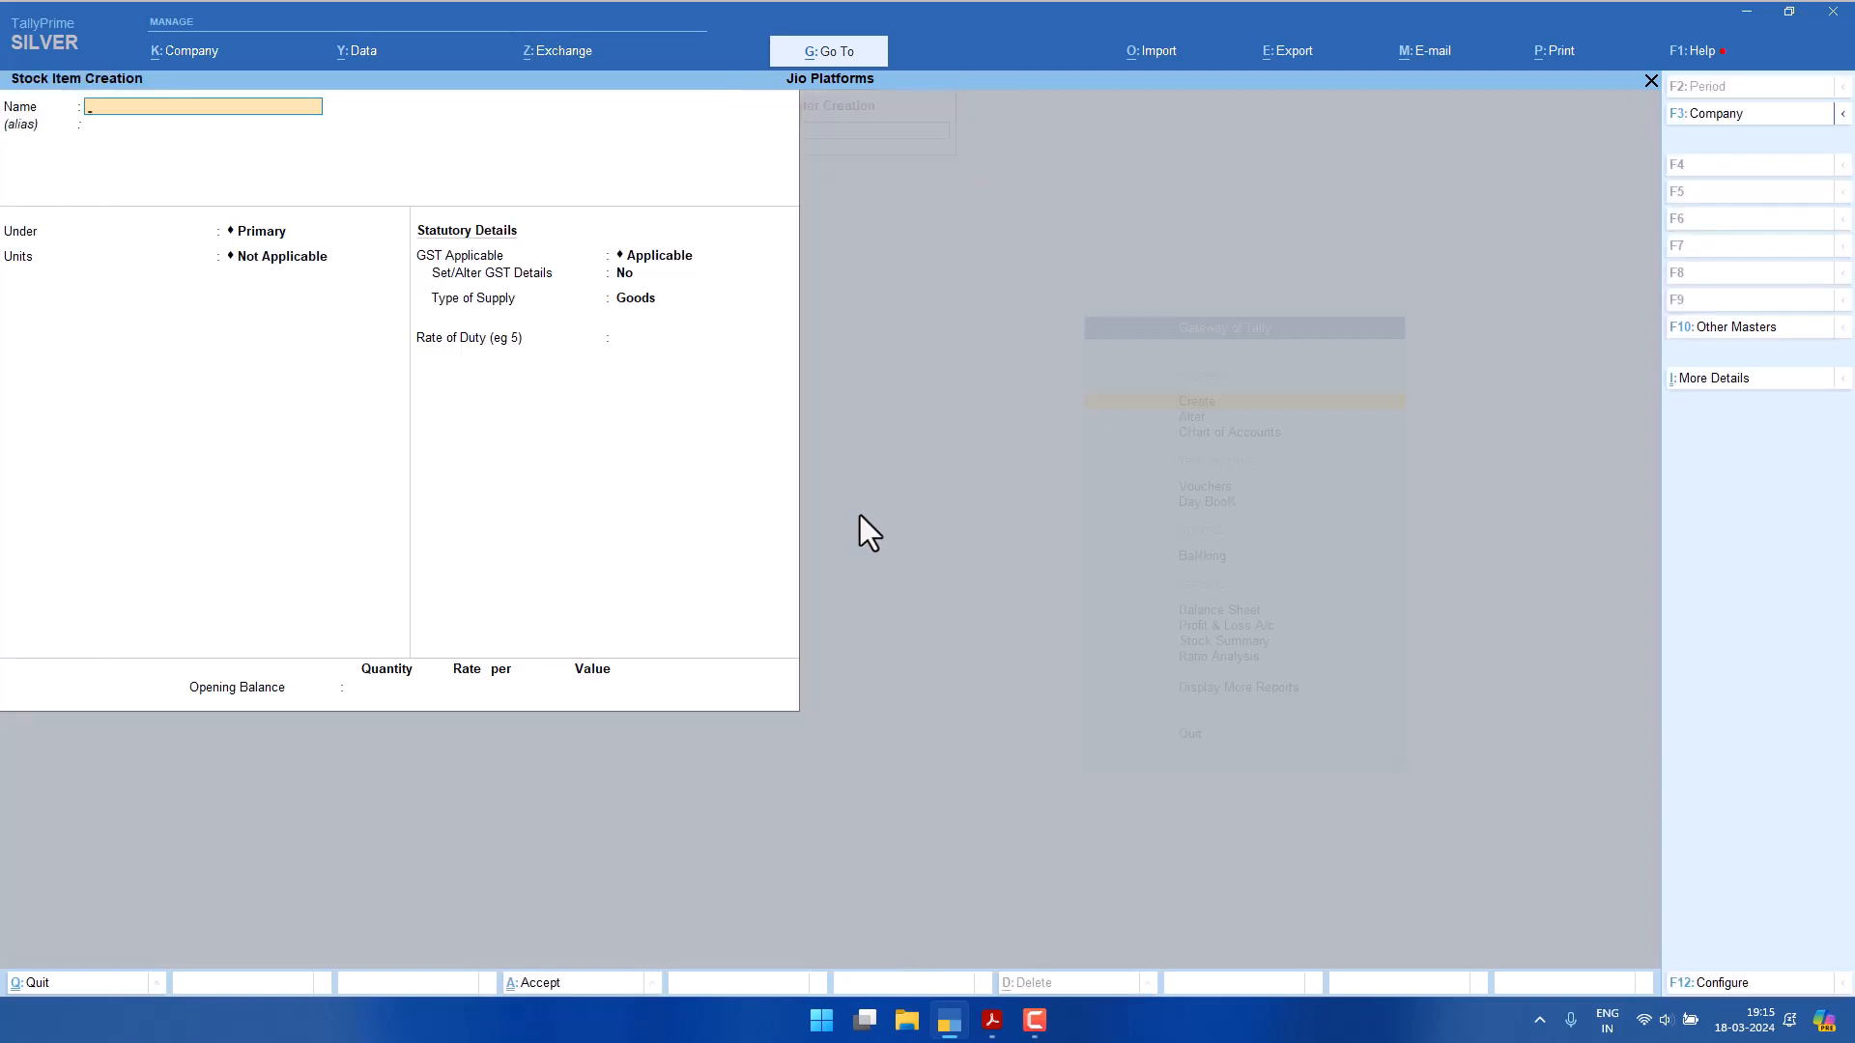
Name the stock item HP COMPUTER under Primary with PCS as its unit, save it and return to the Gateway of Tally.
type("HP COMPUTER")
key("Return")
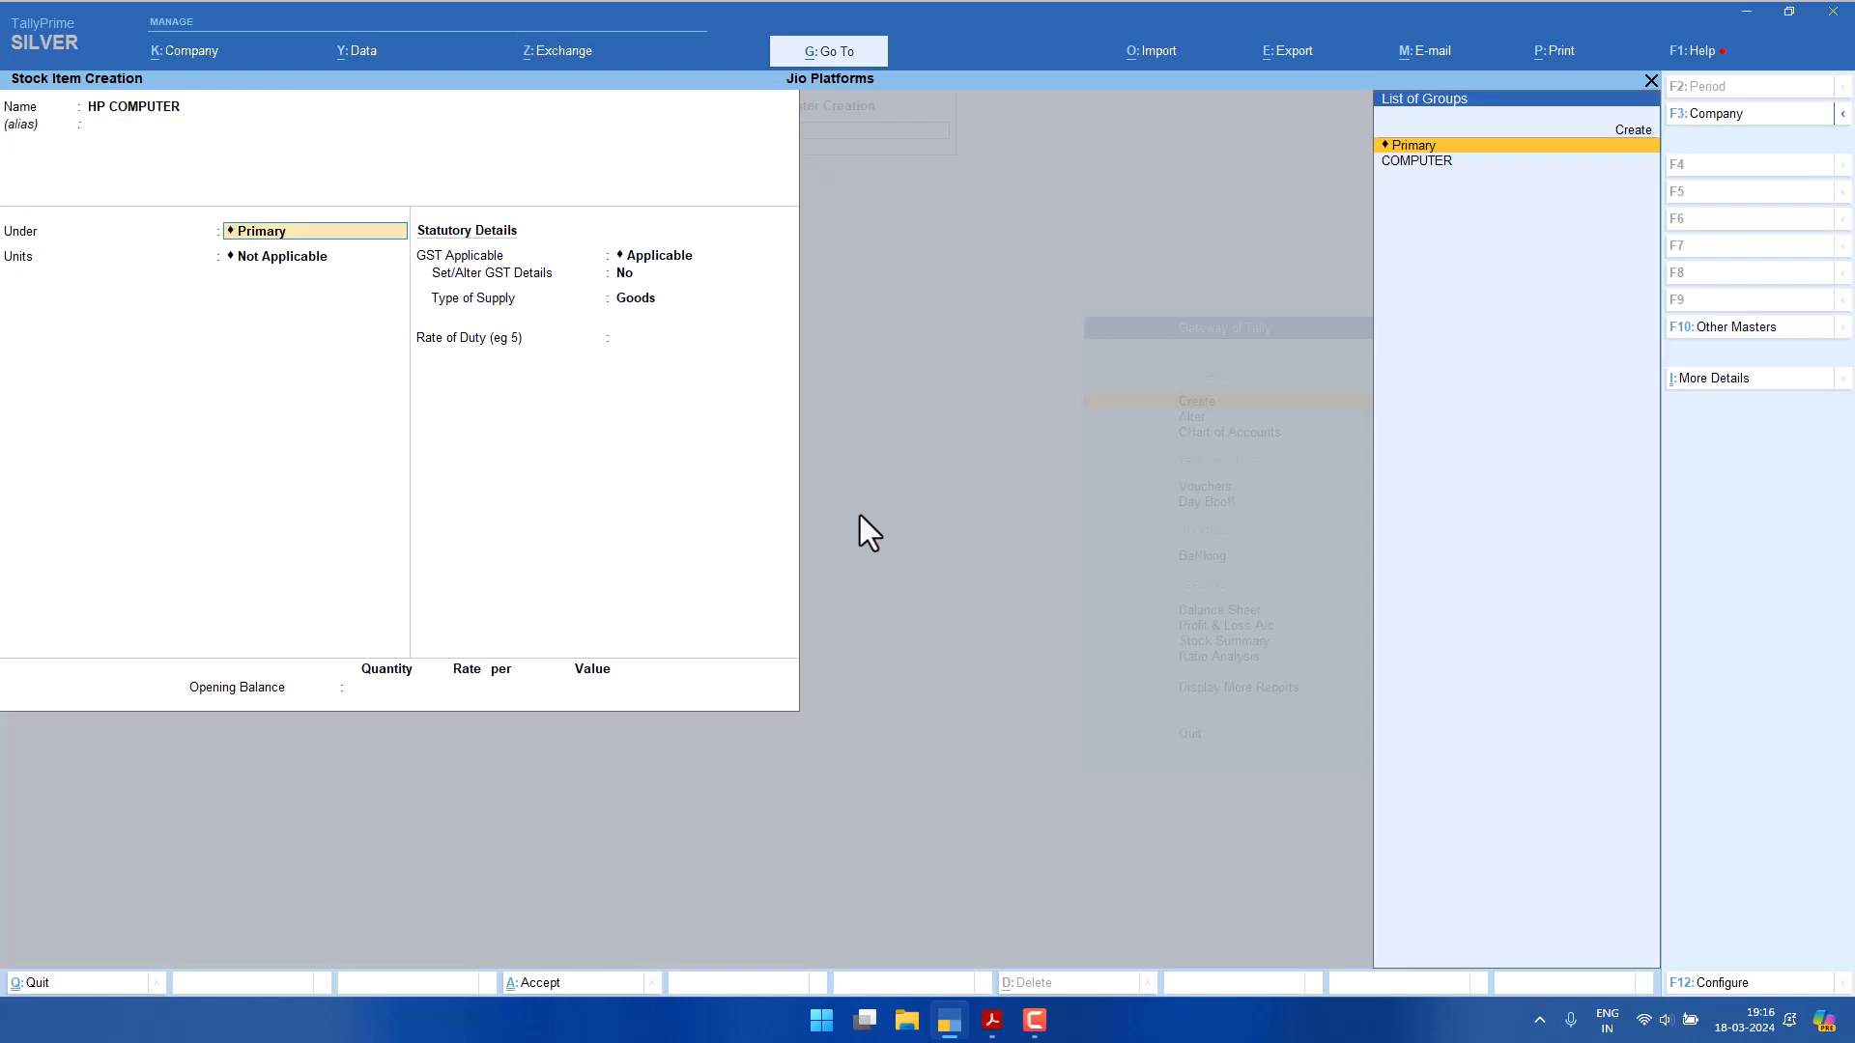
key("Return")
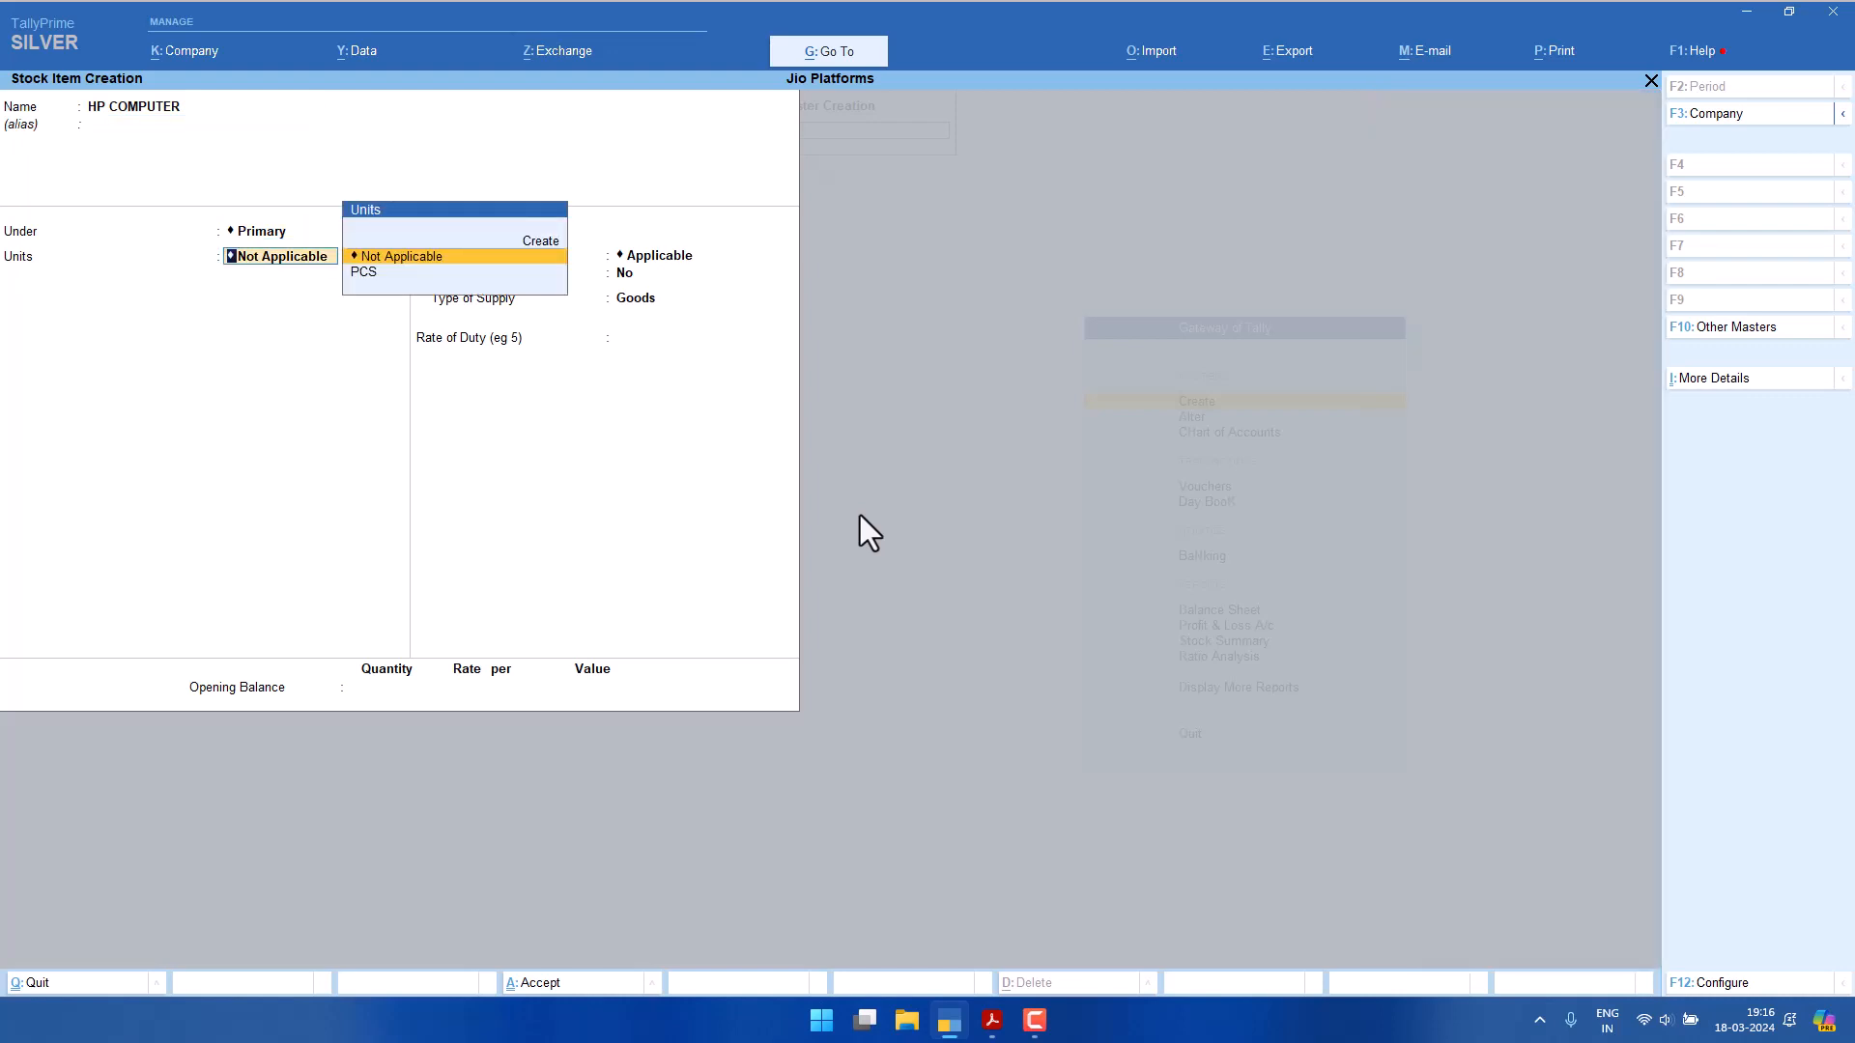
key("Down")
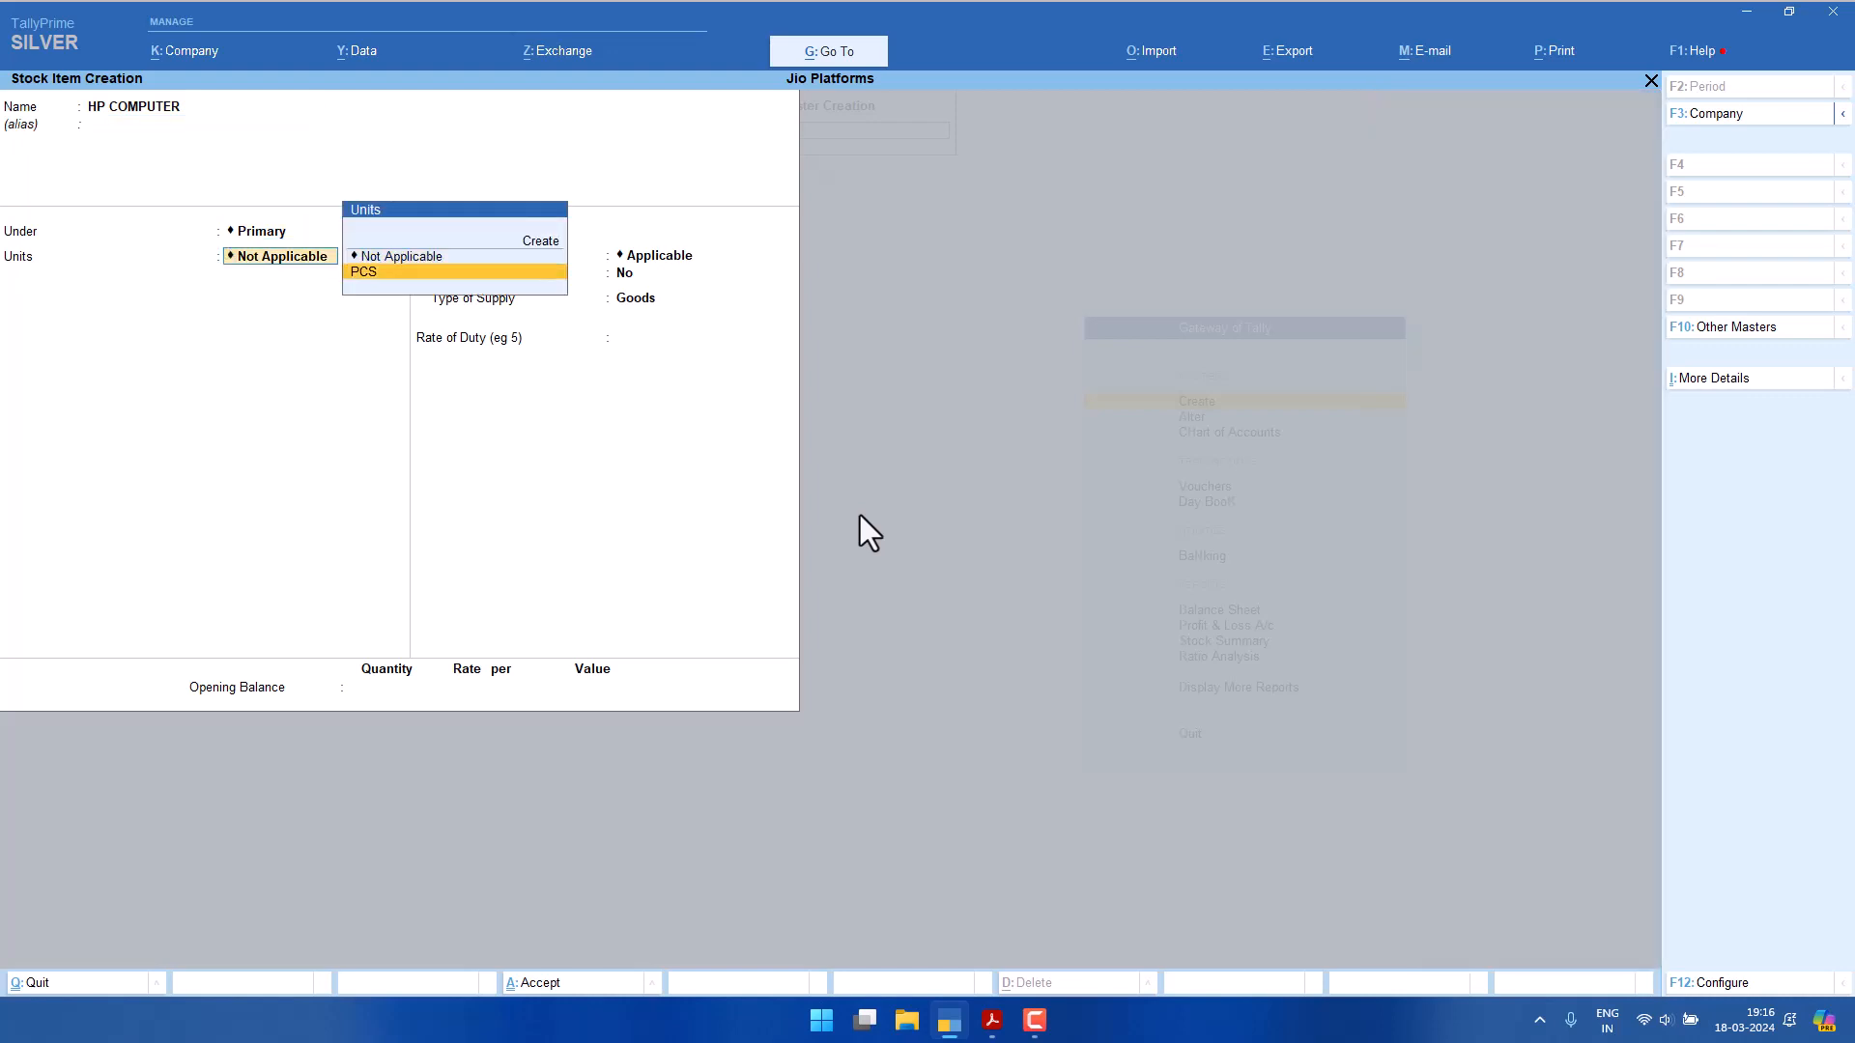
left_click(391, 272)
key("Return")
key("ctrl+a")
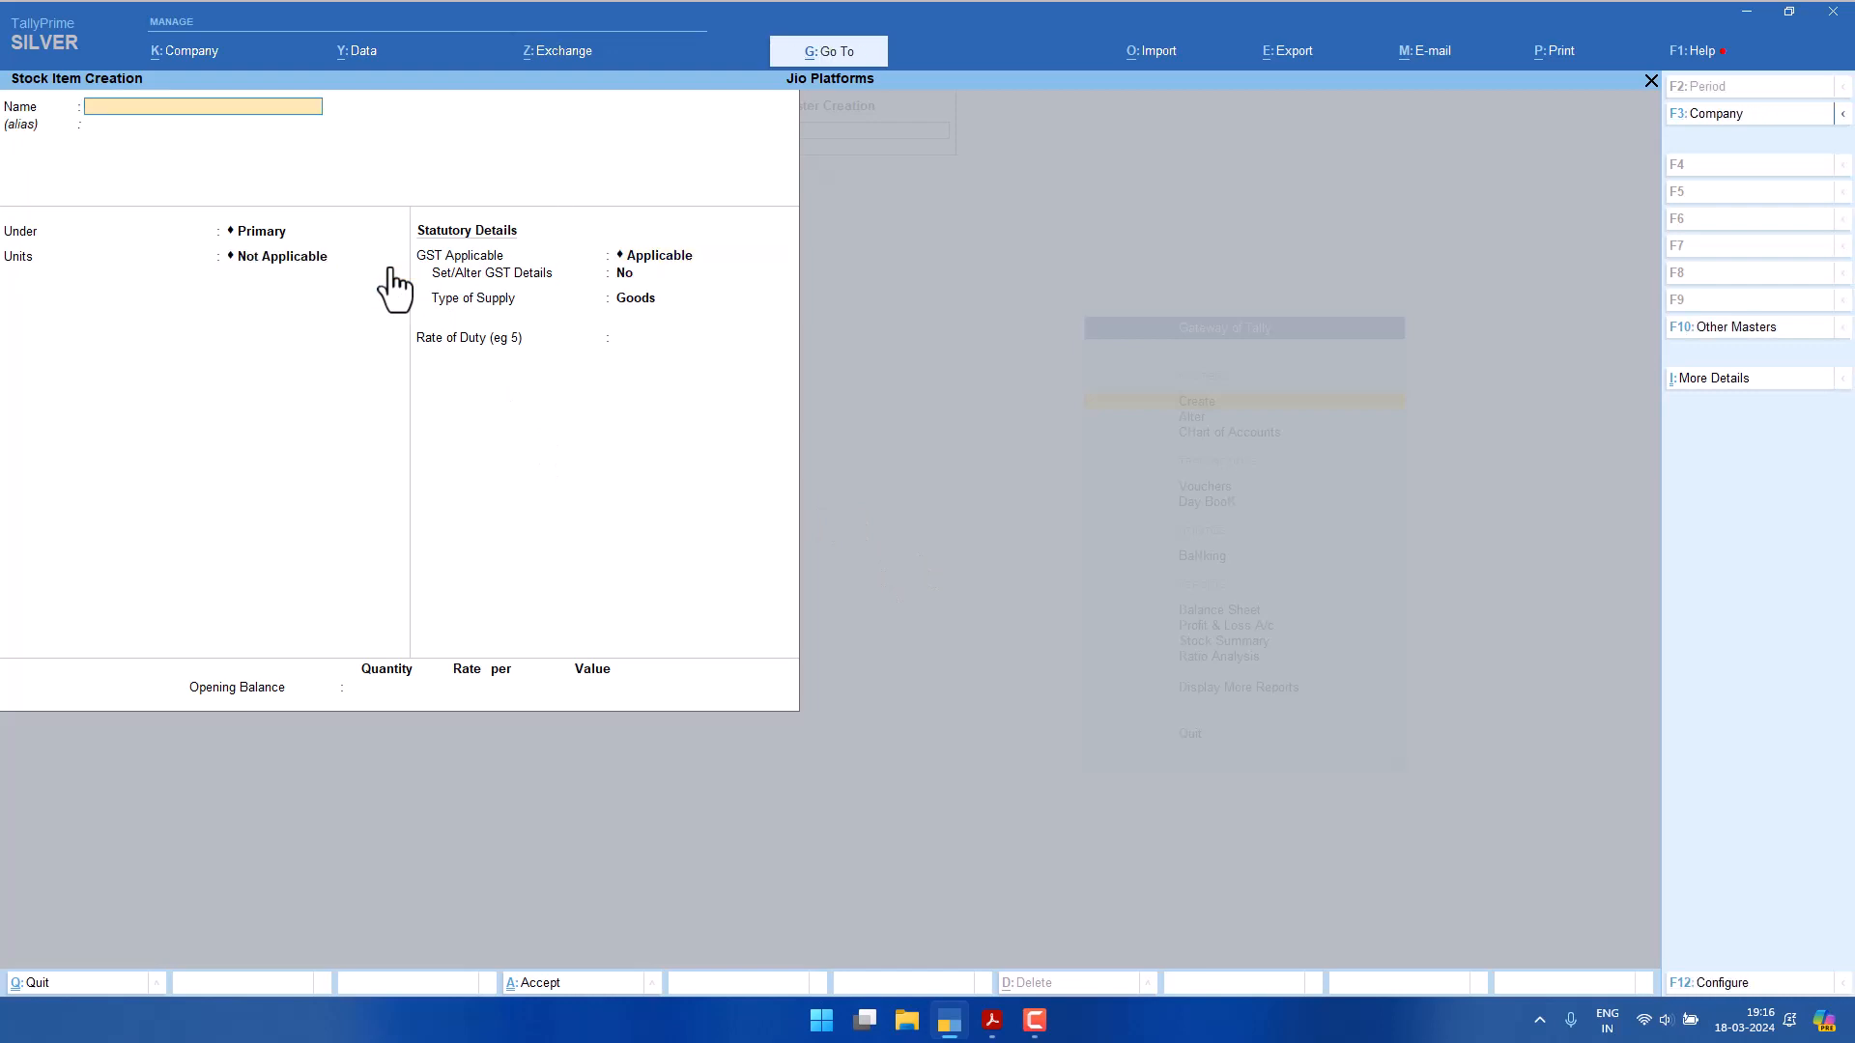
key("Escape")
key("Escape")
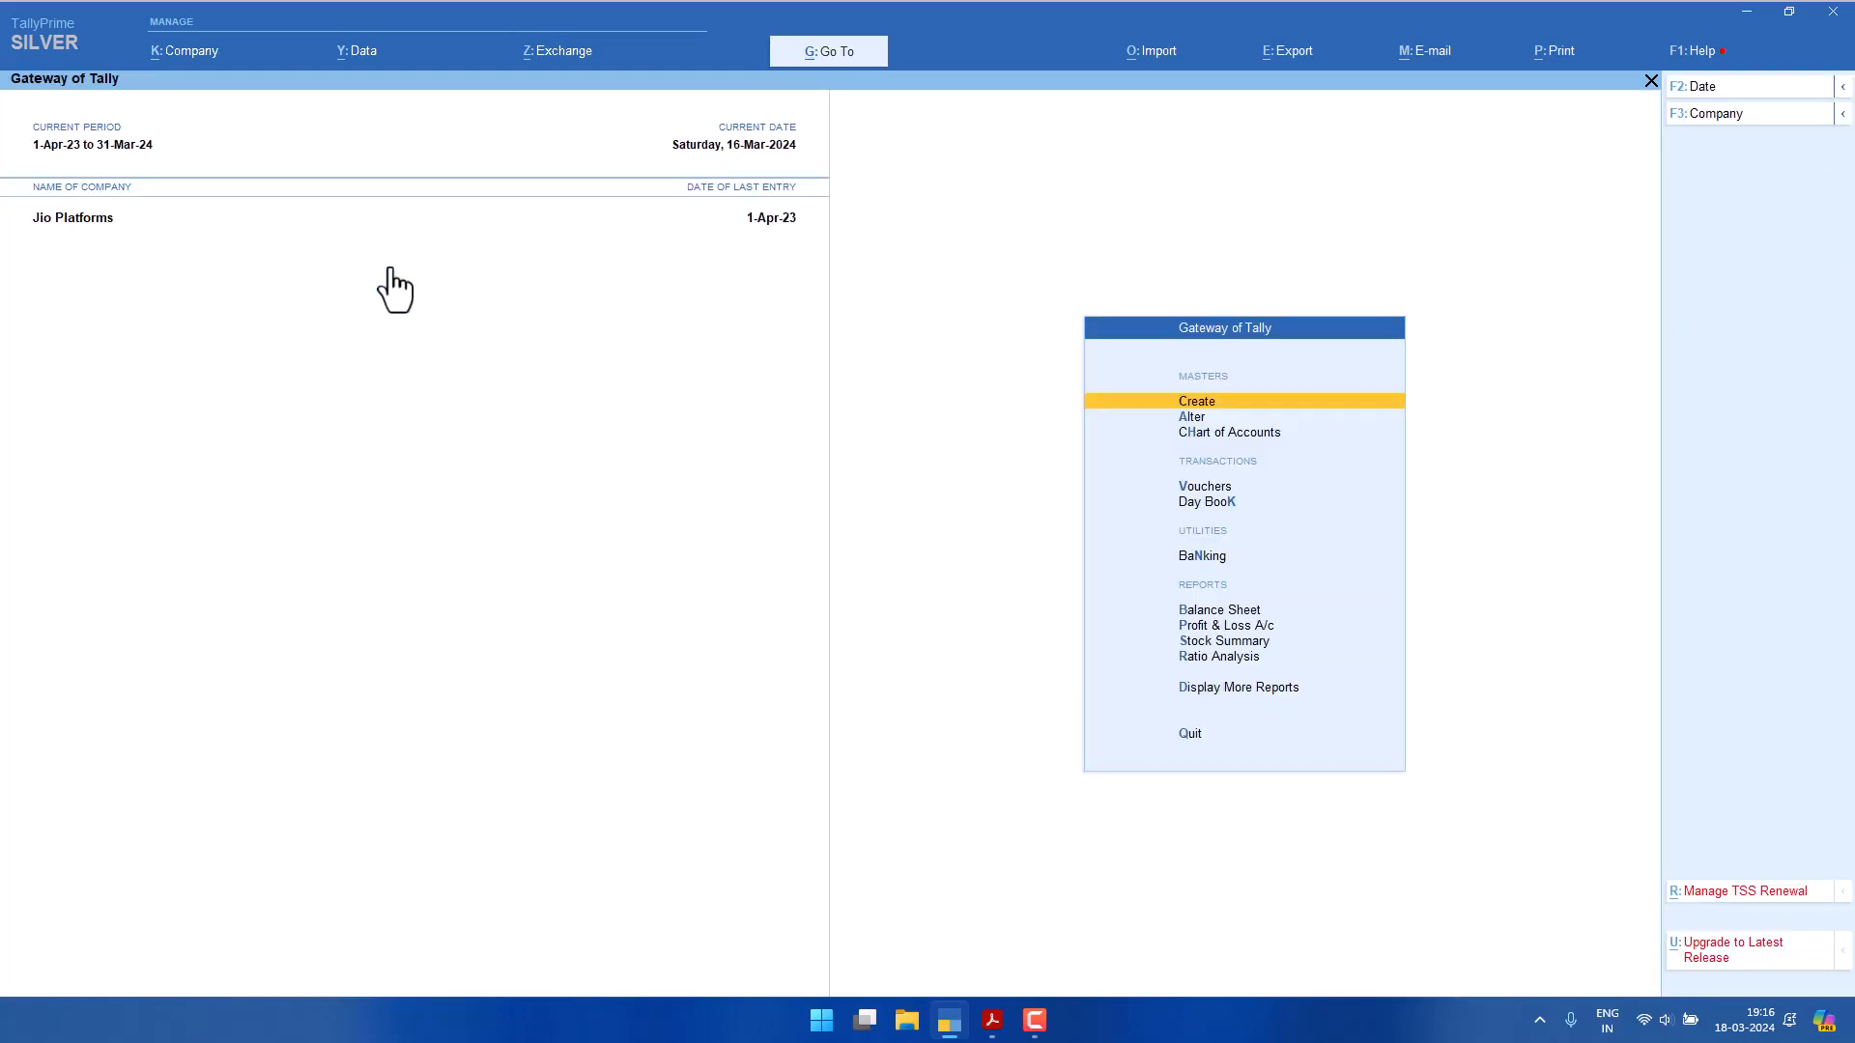
Start a new purchase voucher for Jio Platforms in TallyPrime.
left_click(992, 1021)
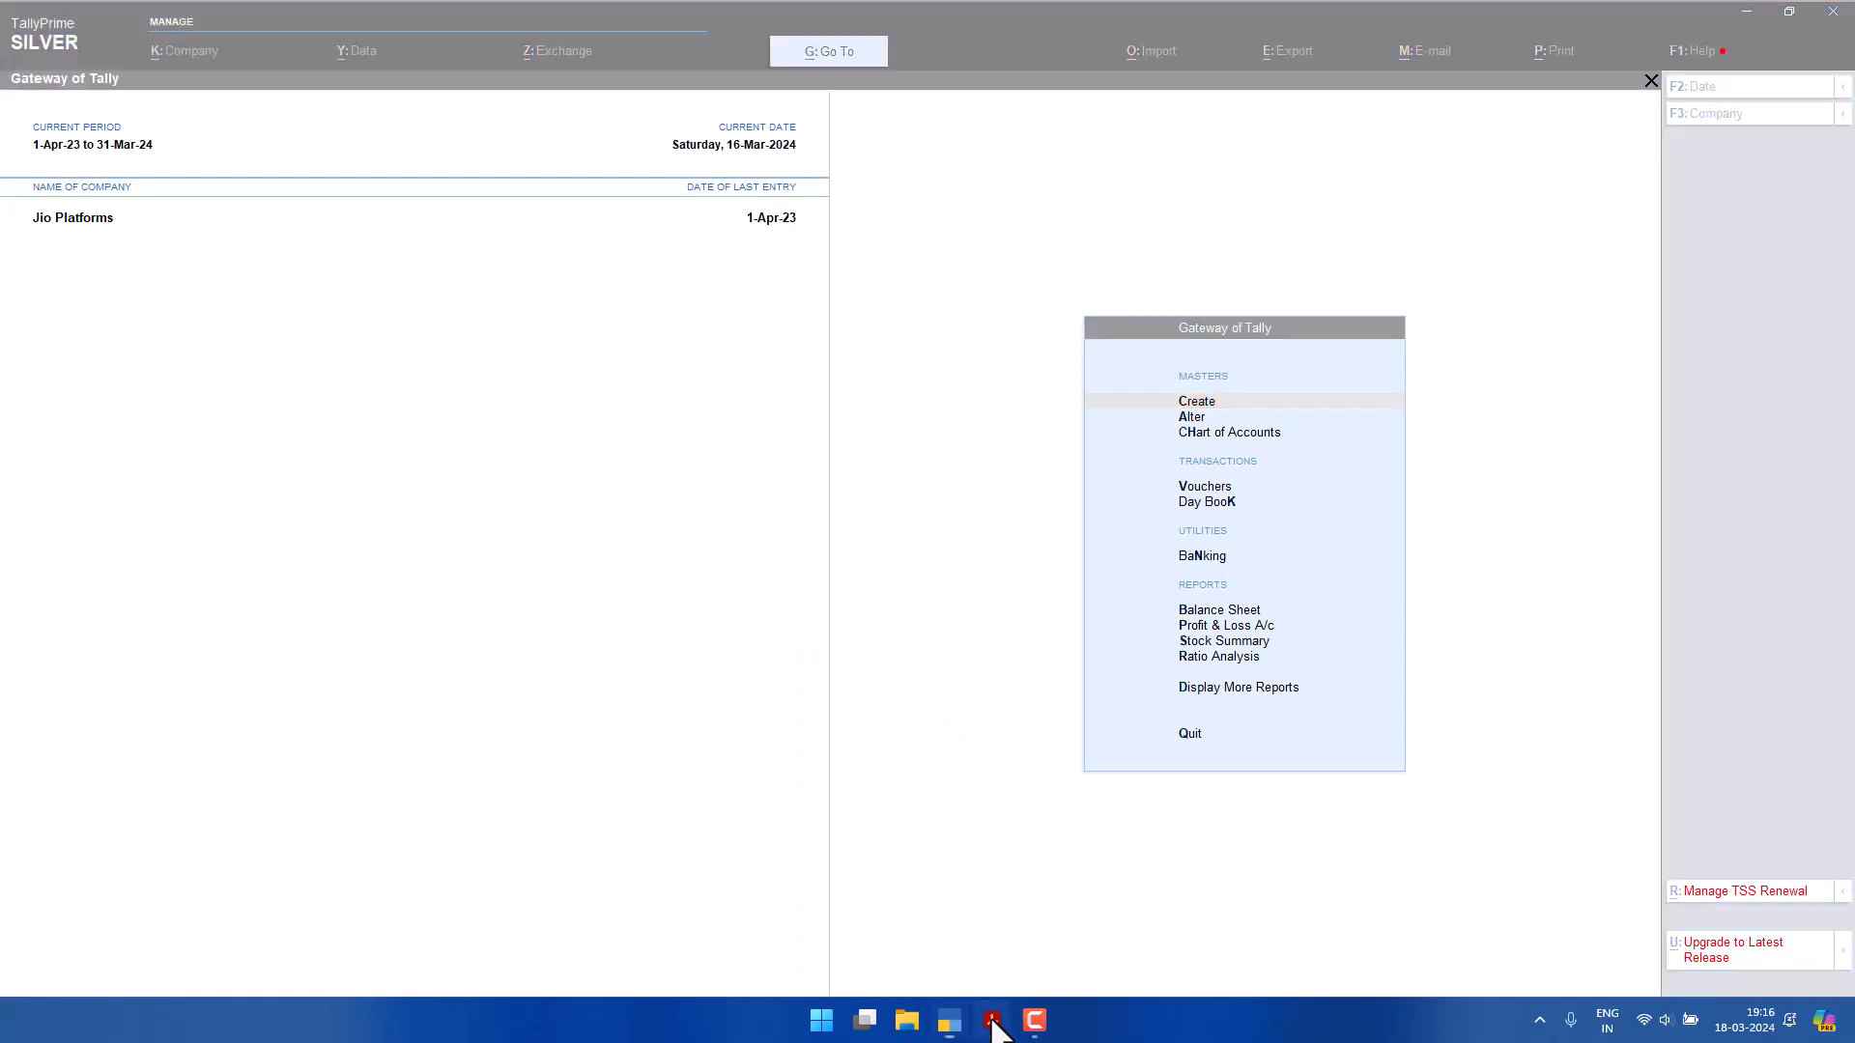
left_click(950, 1020)
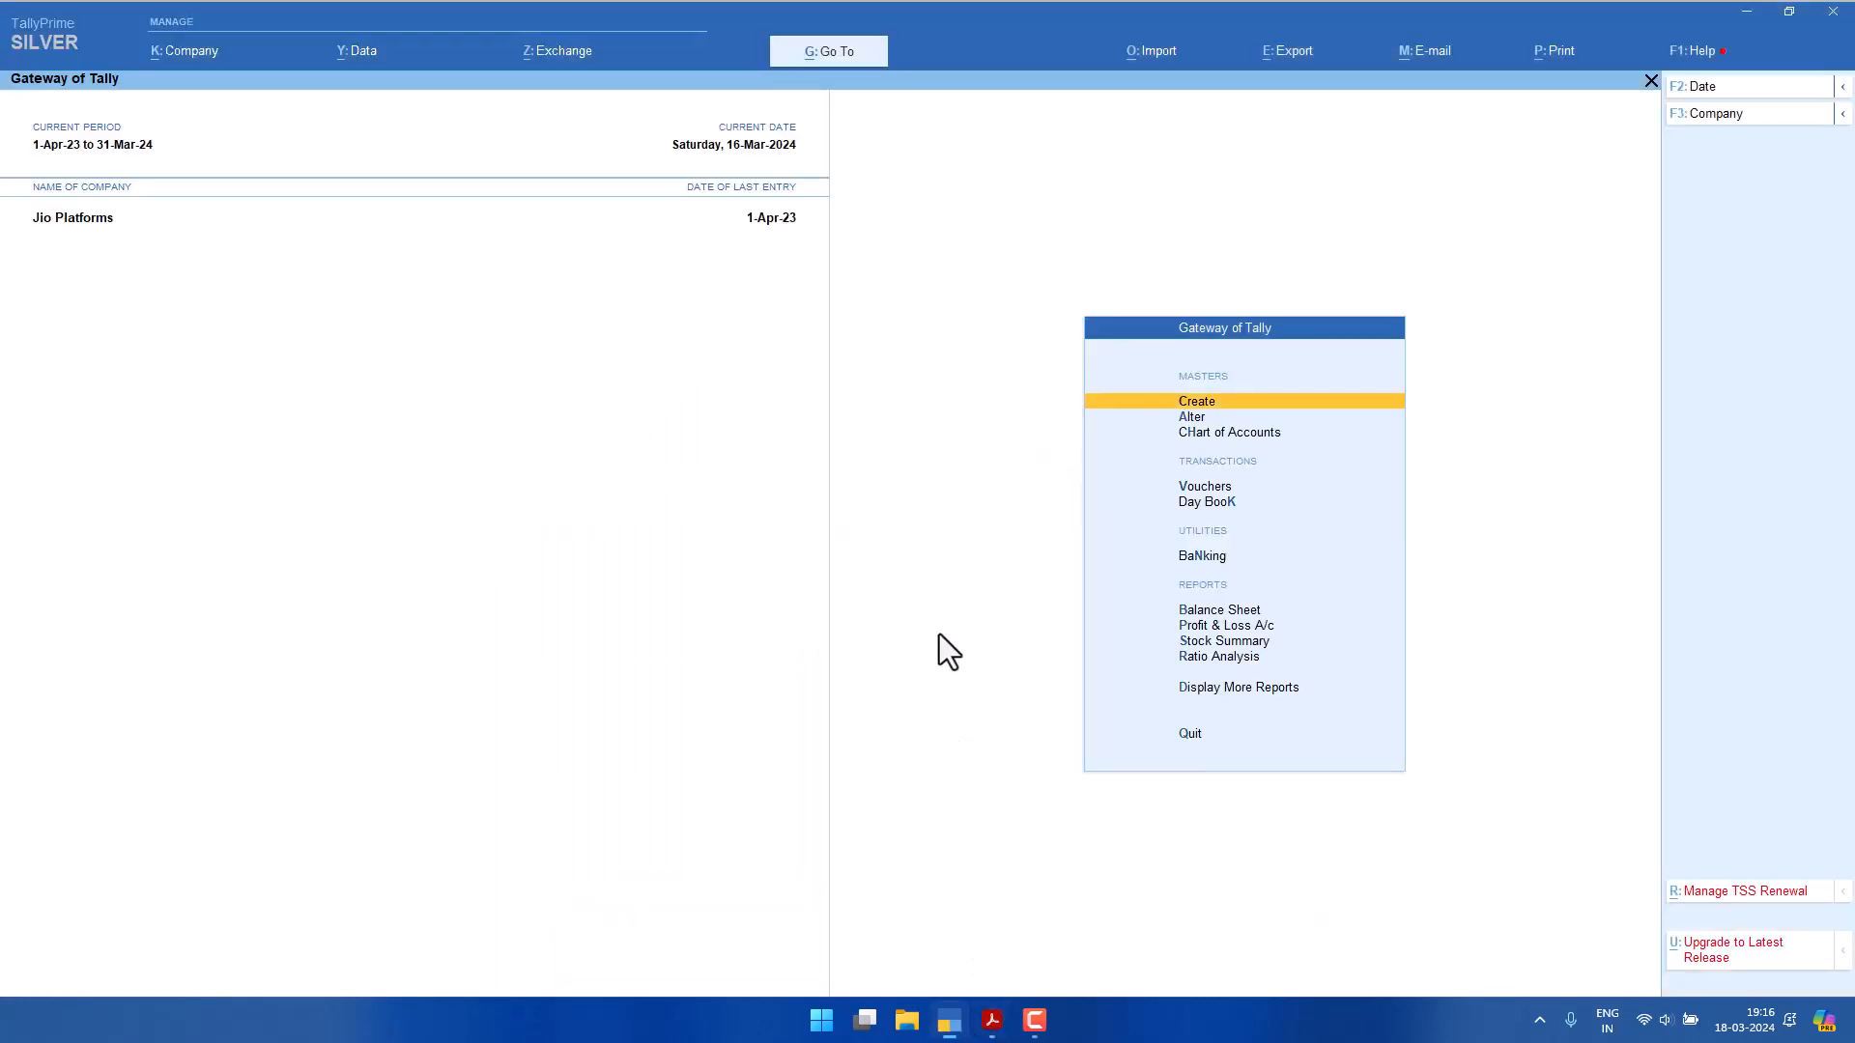
left_click(1201, 486)
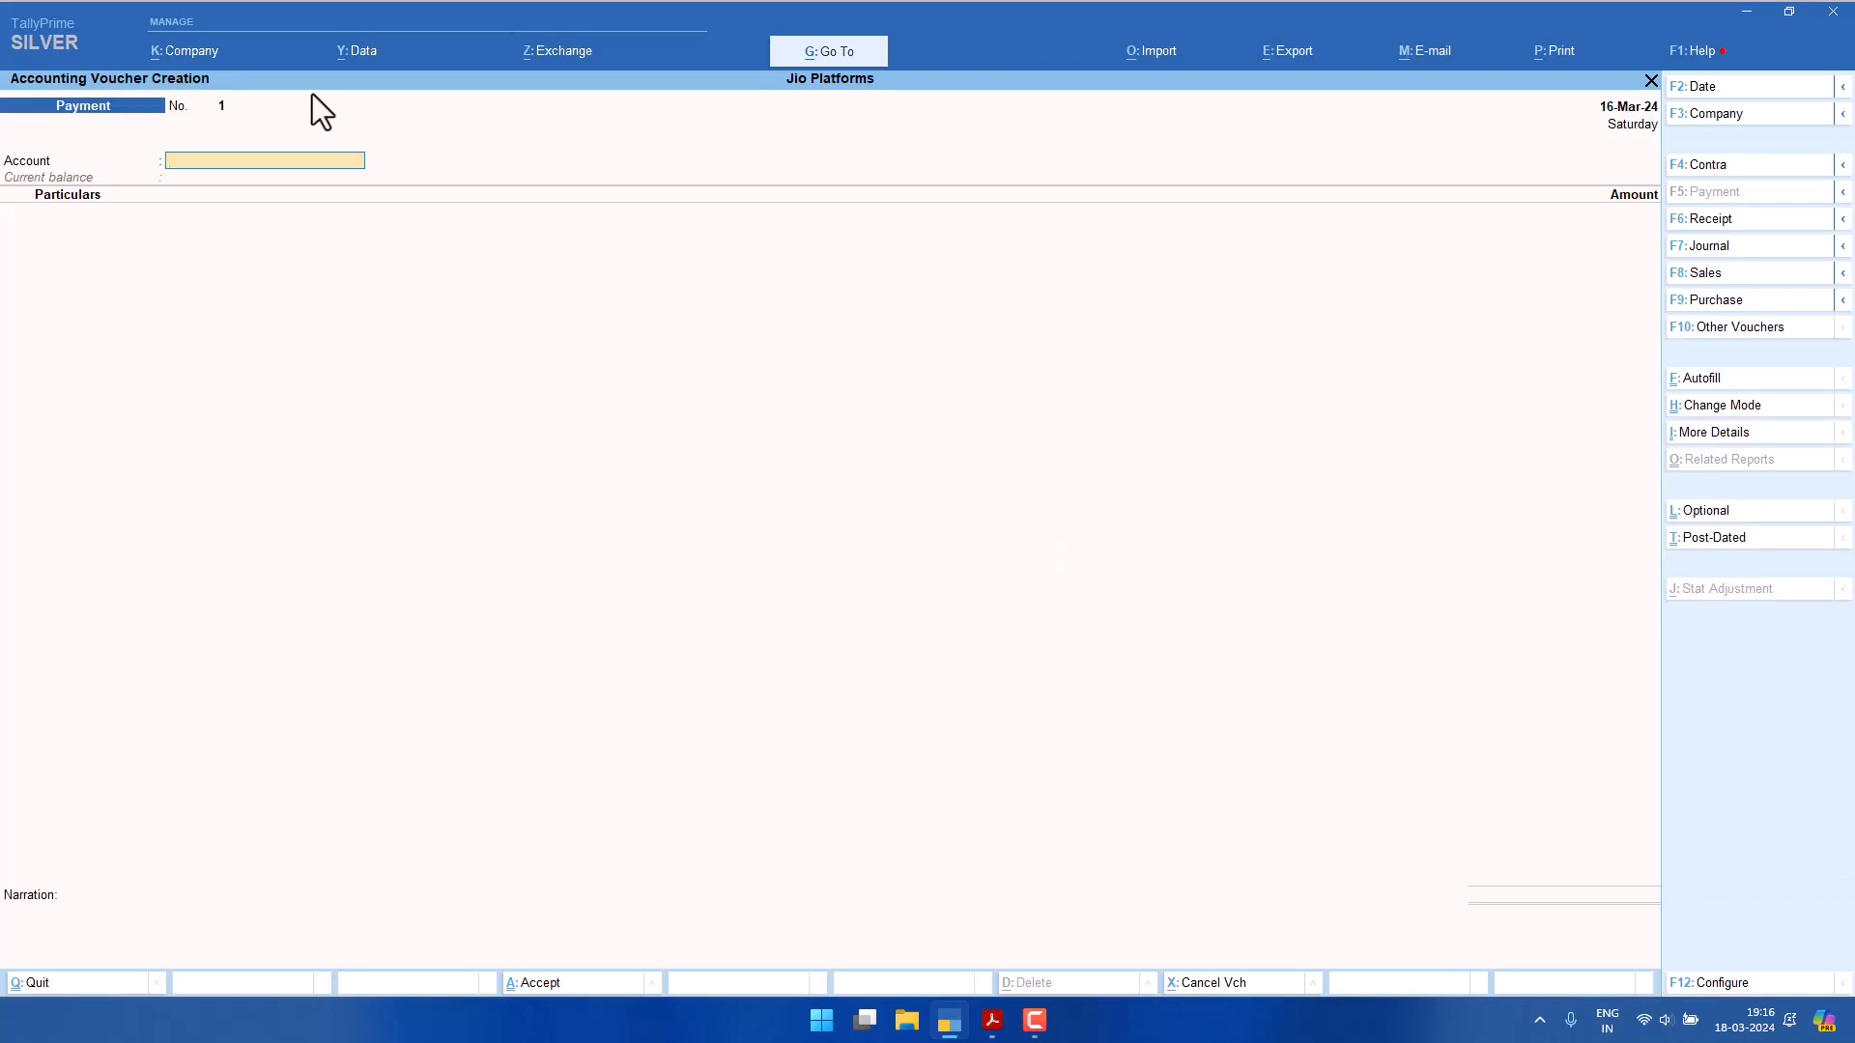
left_click(1698, 303)
Check the invoice date in the PDF, return to TallyPrime and set the purchase voucher date to 16-3-24.
left_click(992, 1021)
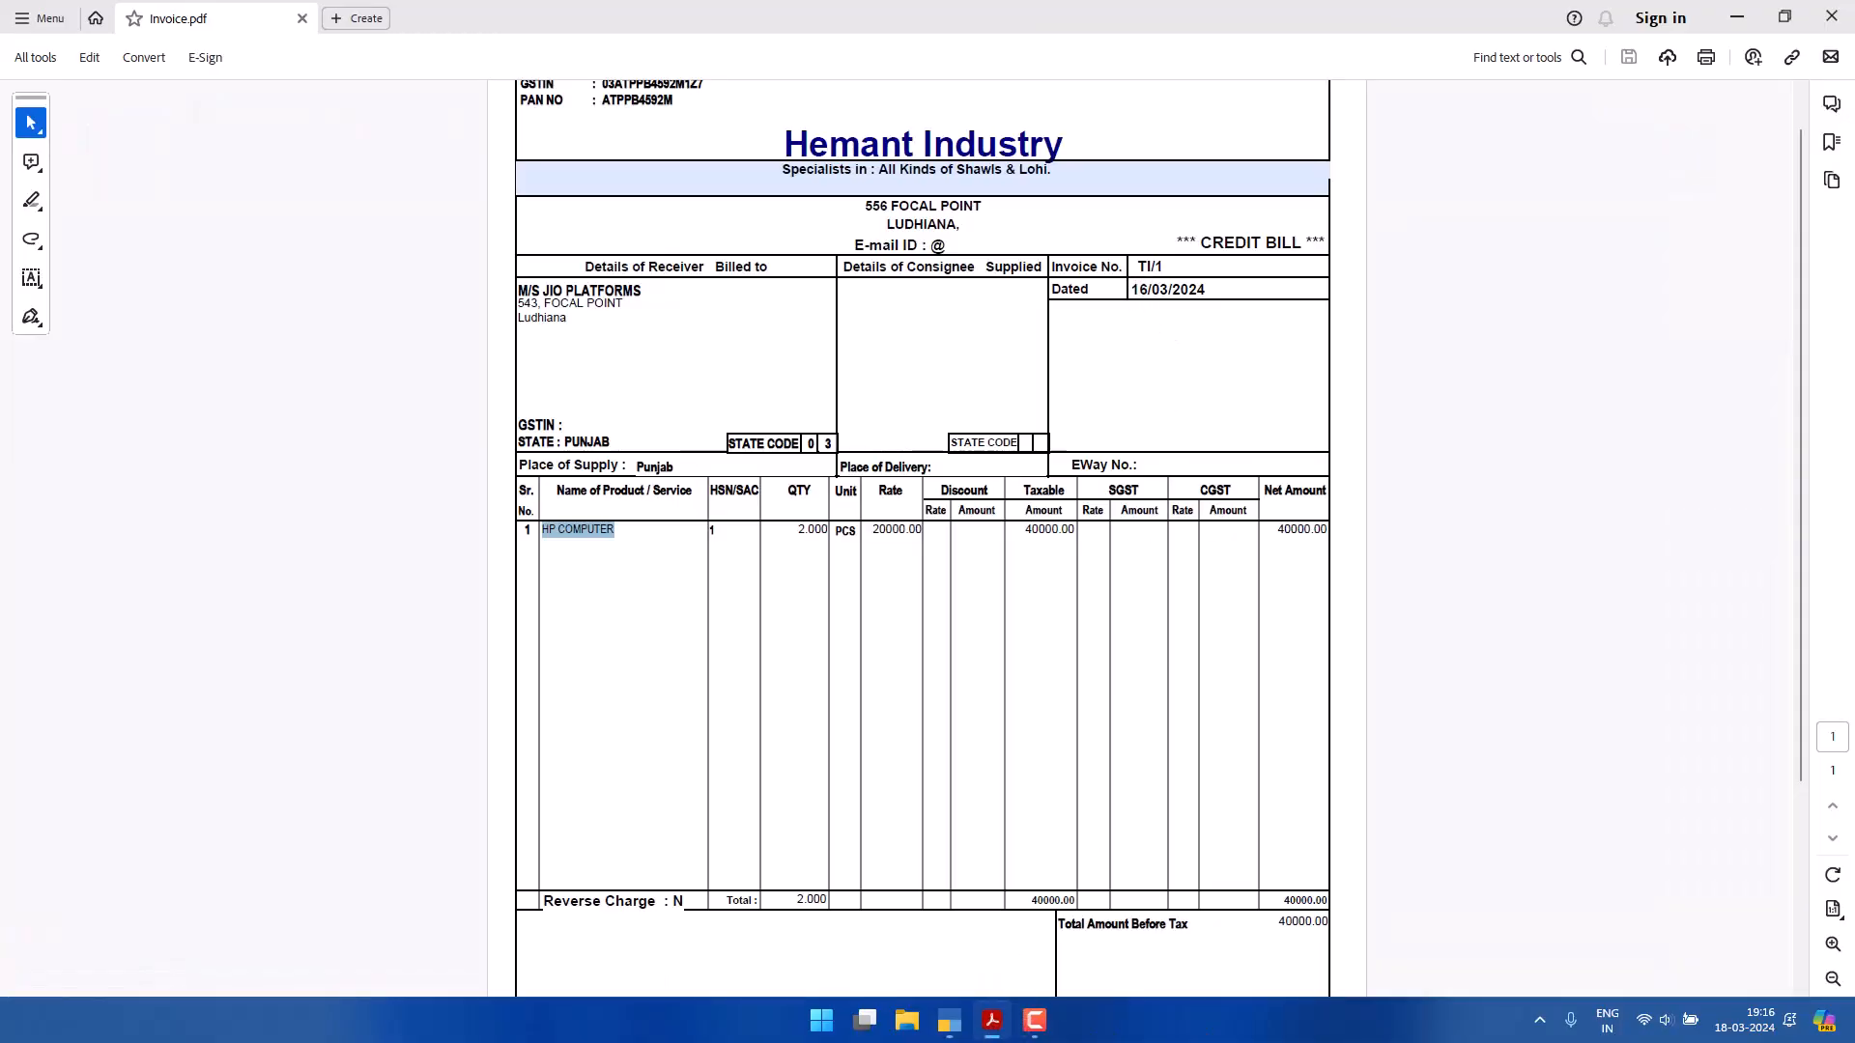
left_click(949, 1020)
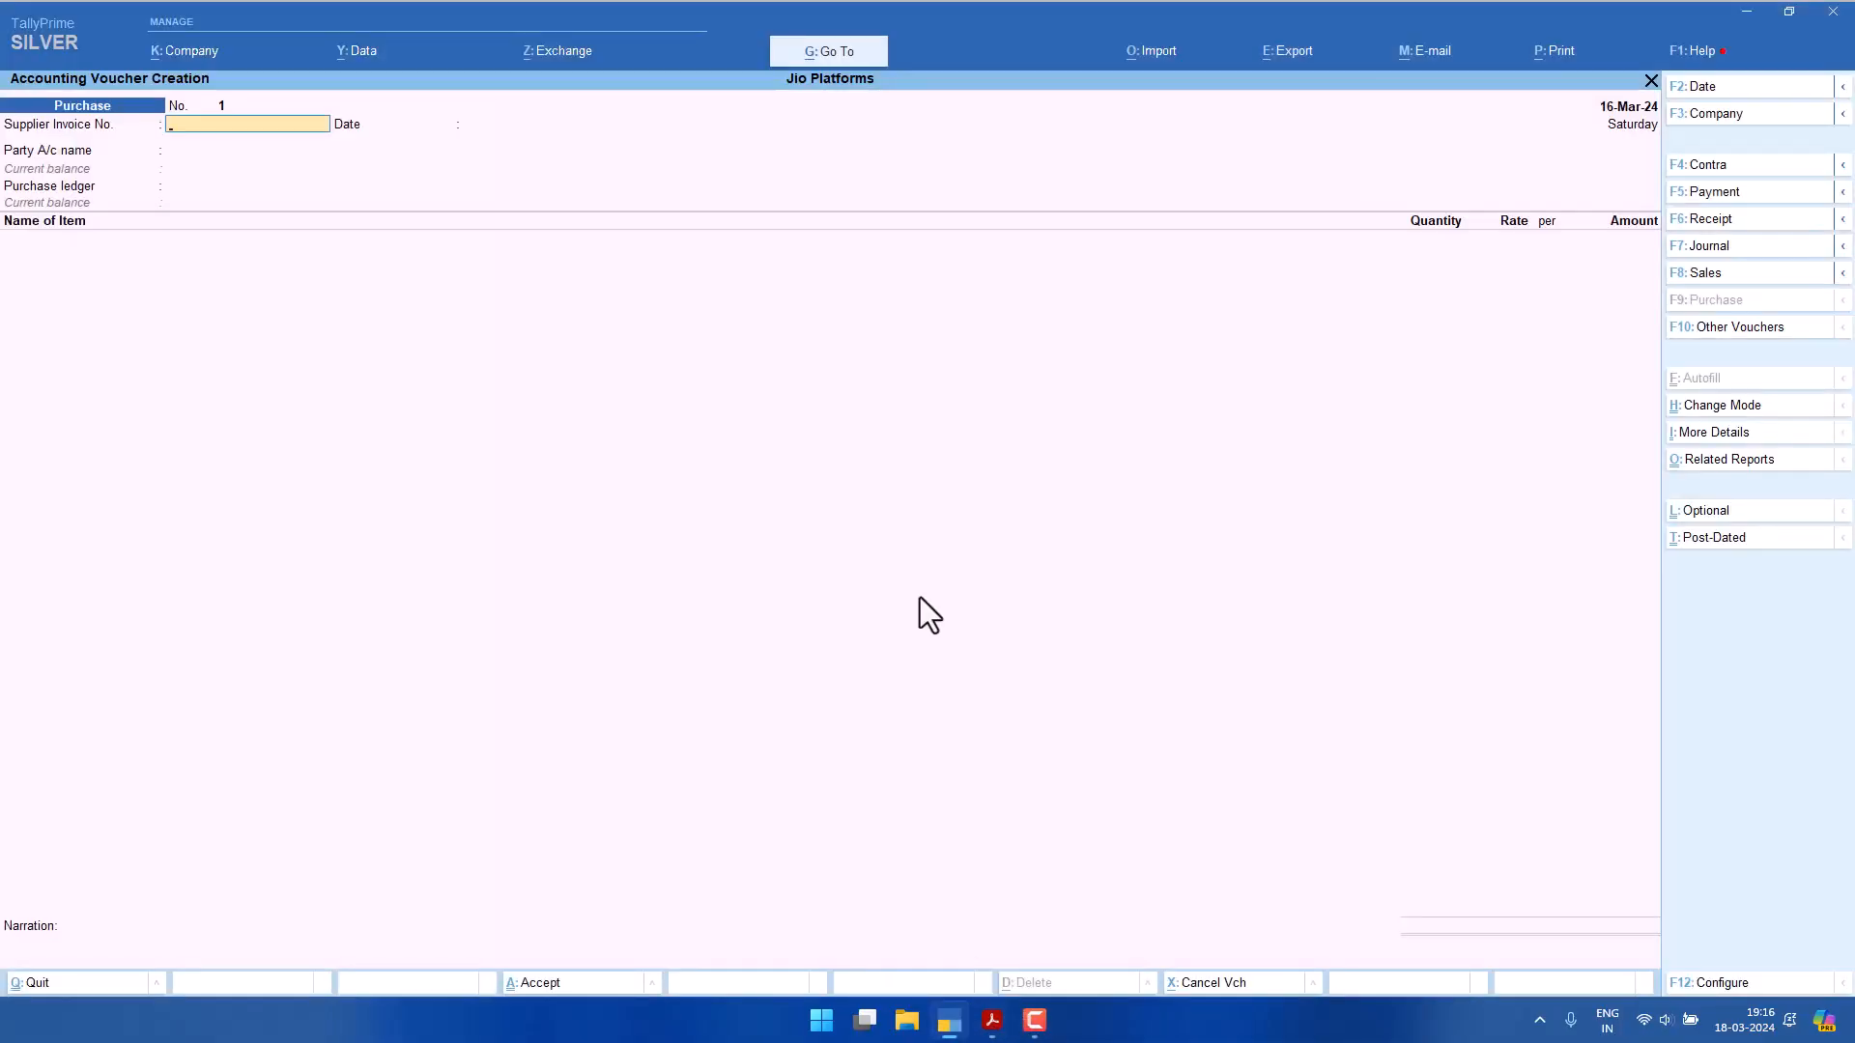
key("F2")
type("16-3-")
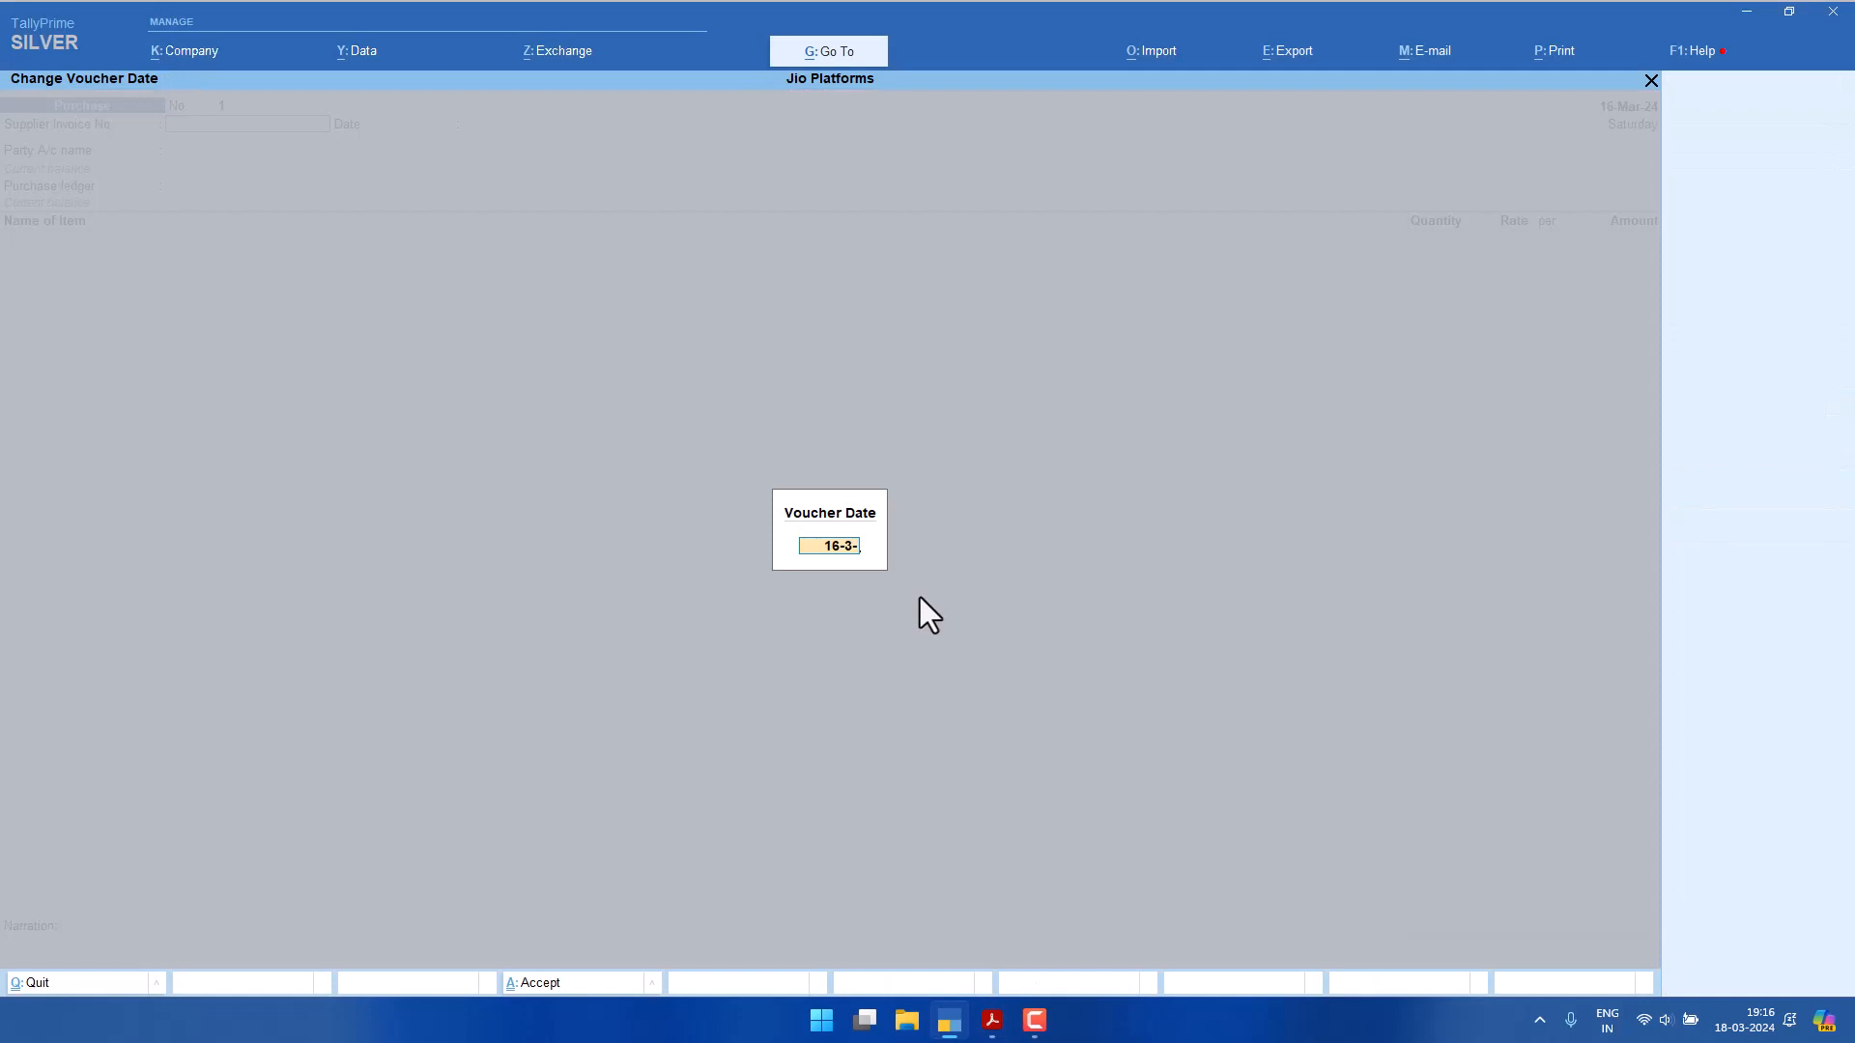
type("24")
key("Return")
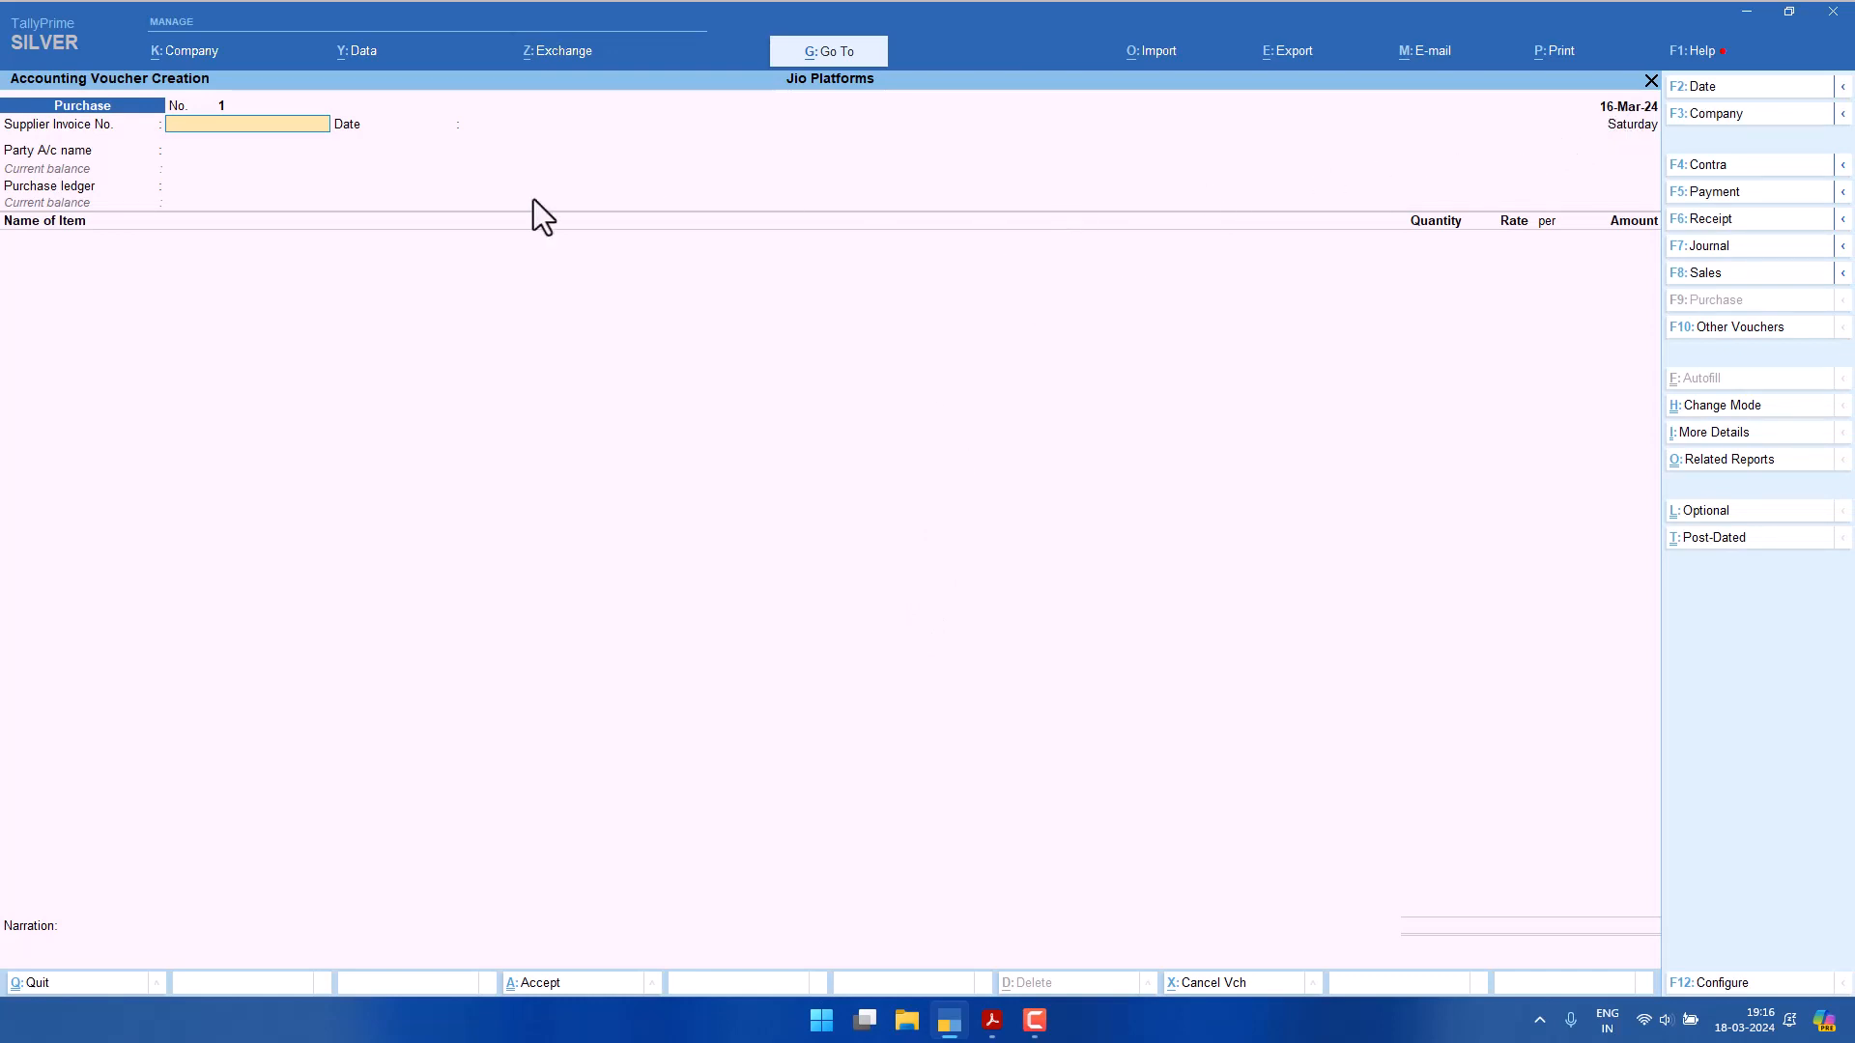
Look up the invoice number in the PDF and enter TI/1 as the supplier invoice number, dated 16-Mar-24.
left_click(995, 1024)
left_click_drag(1173, 277, 1134, 264)
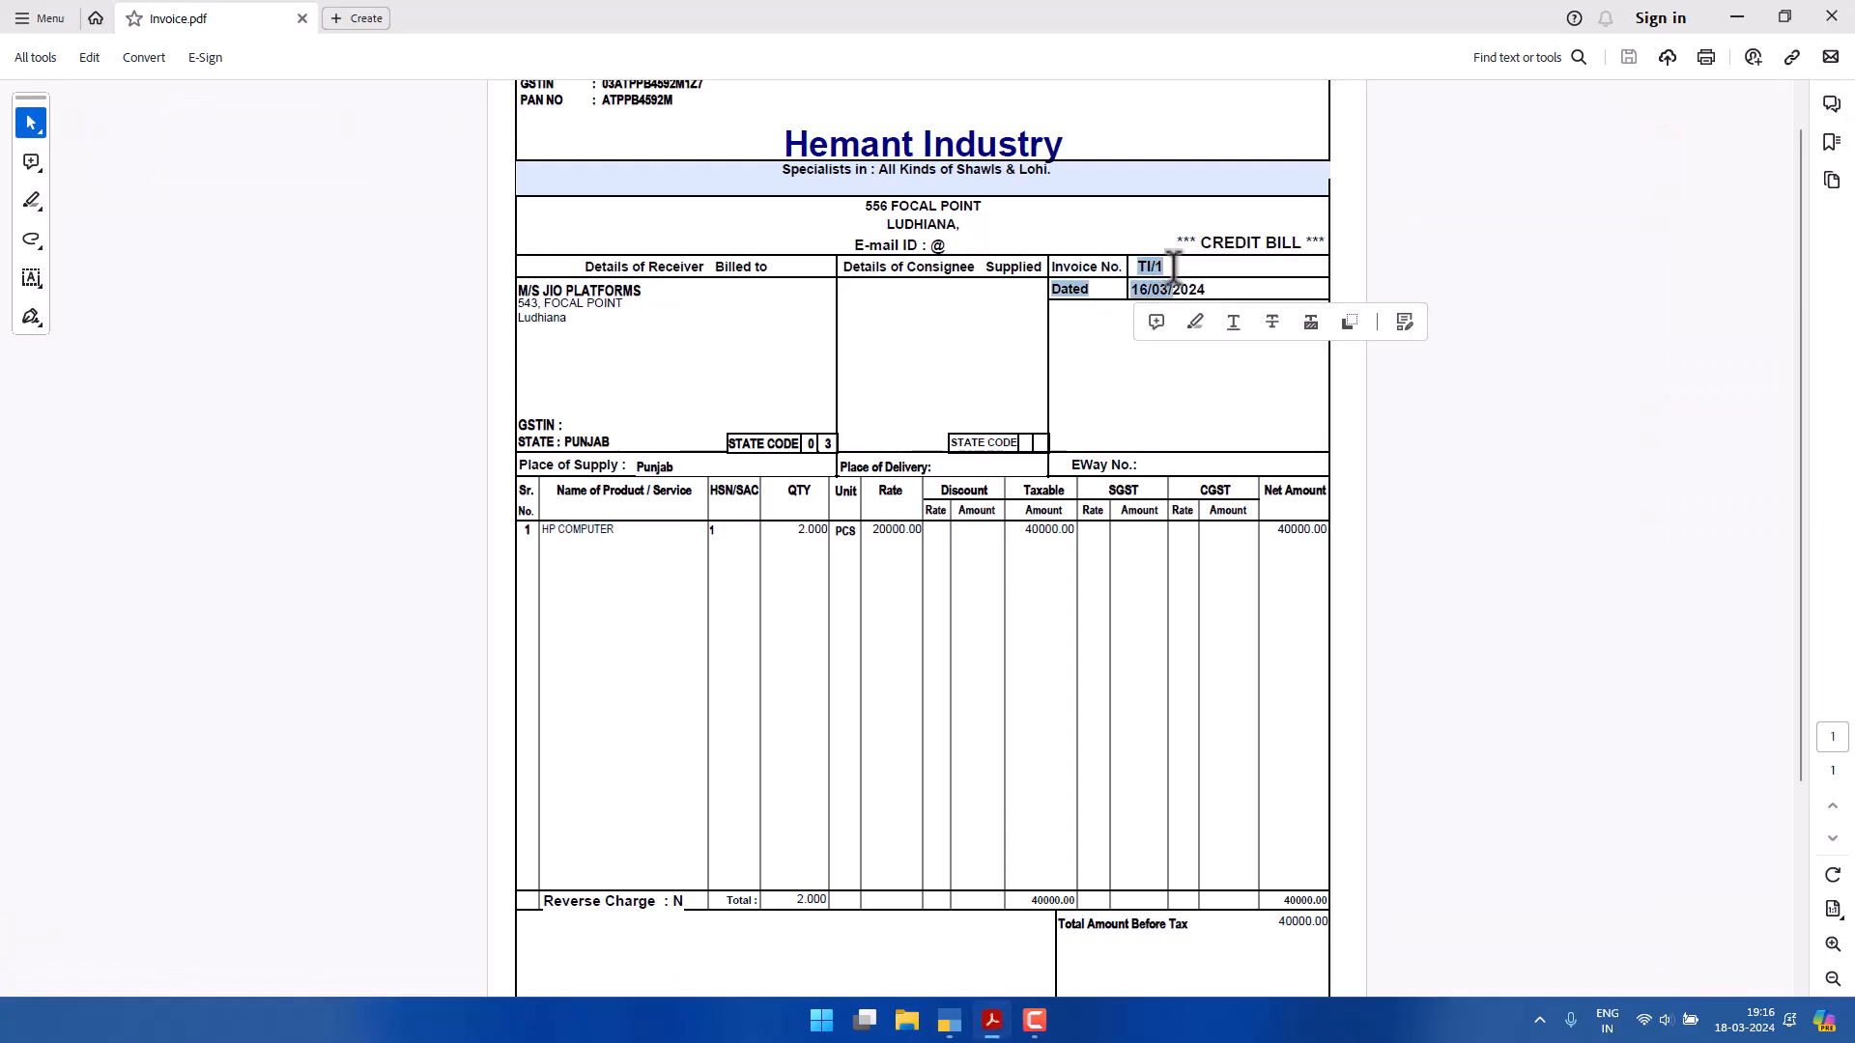
left_click(936, 989)
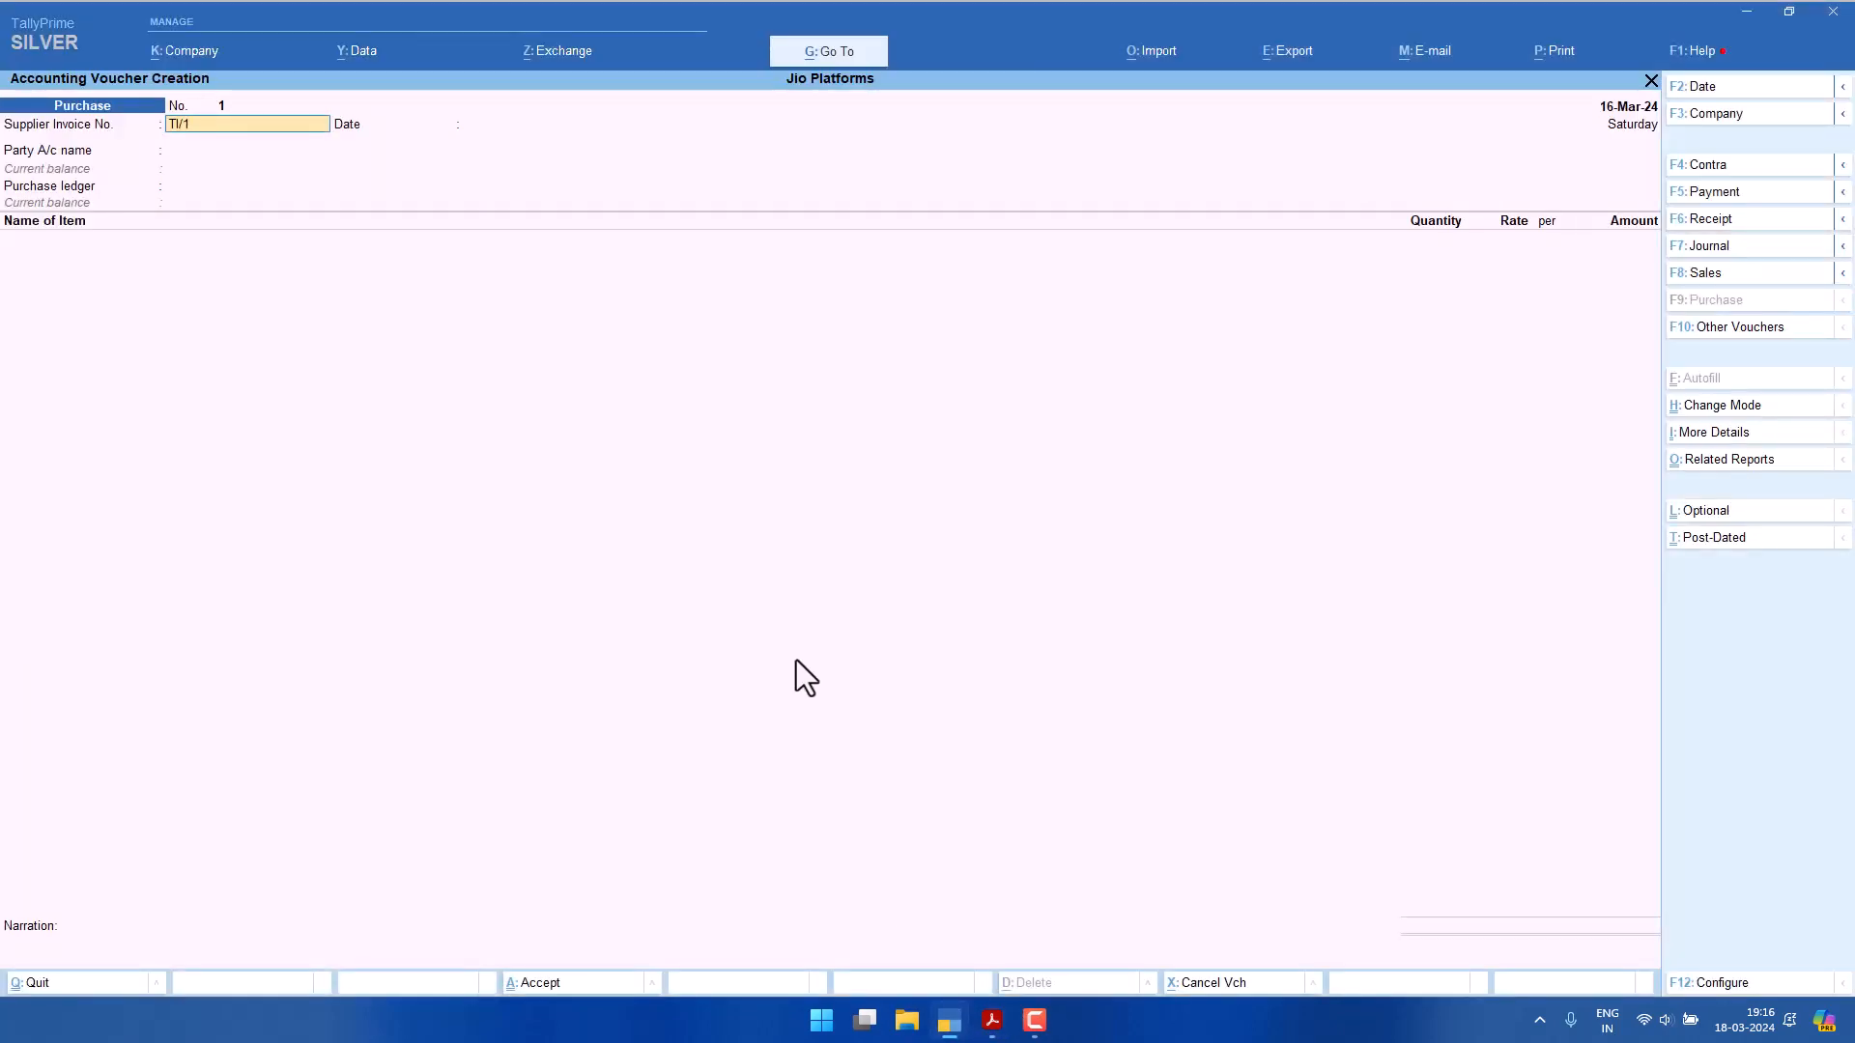
type("TI/1")
key("Return")
key("Return")
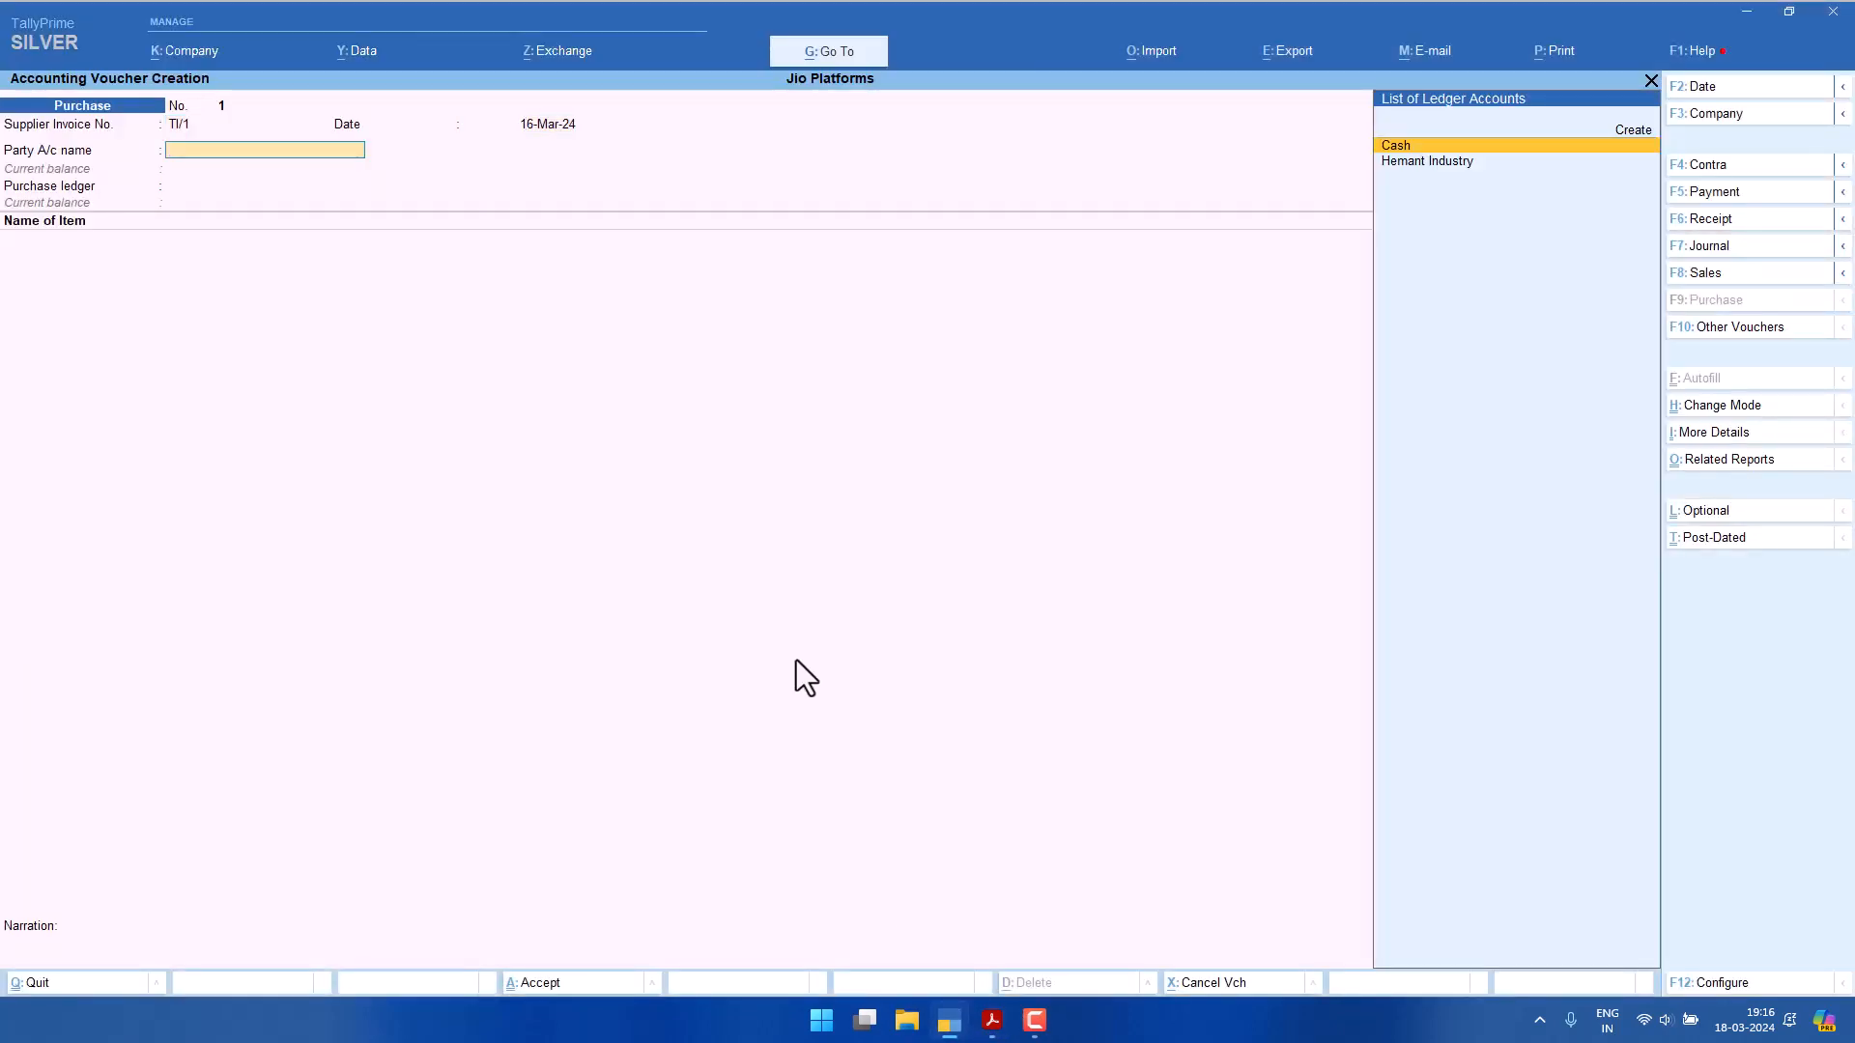
Select Hemant Industry as the voucher's party account and pass through the receipt details with all fields left blank.
type("HE")
left_click(1410, 147)
key("Return")
key("Return")
key("Return")
key("Return")
key("Return")
key("Return")
key("Return")
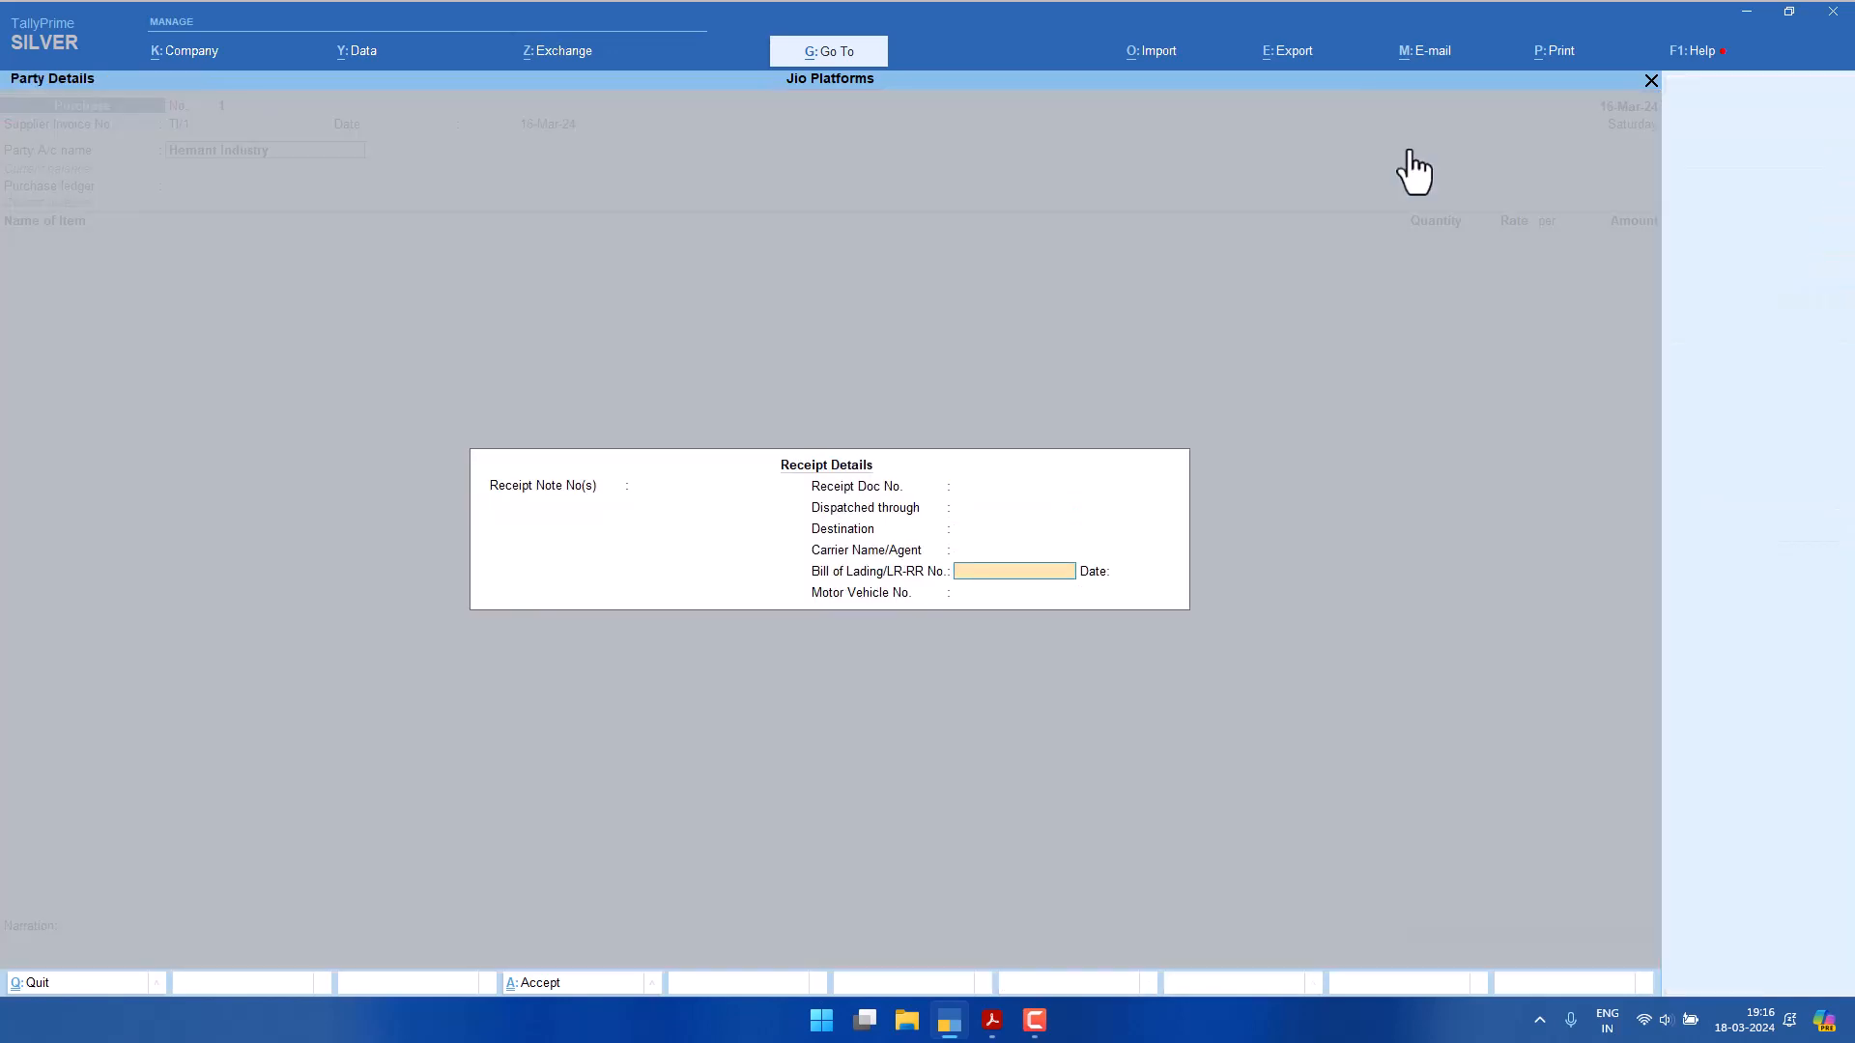
key("Return")
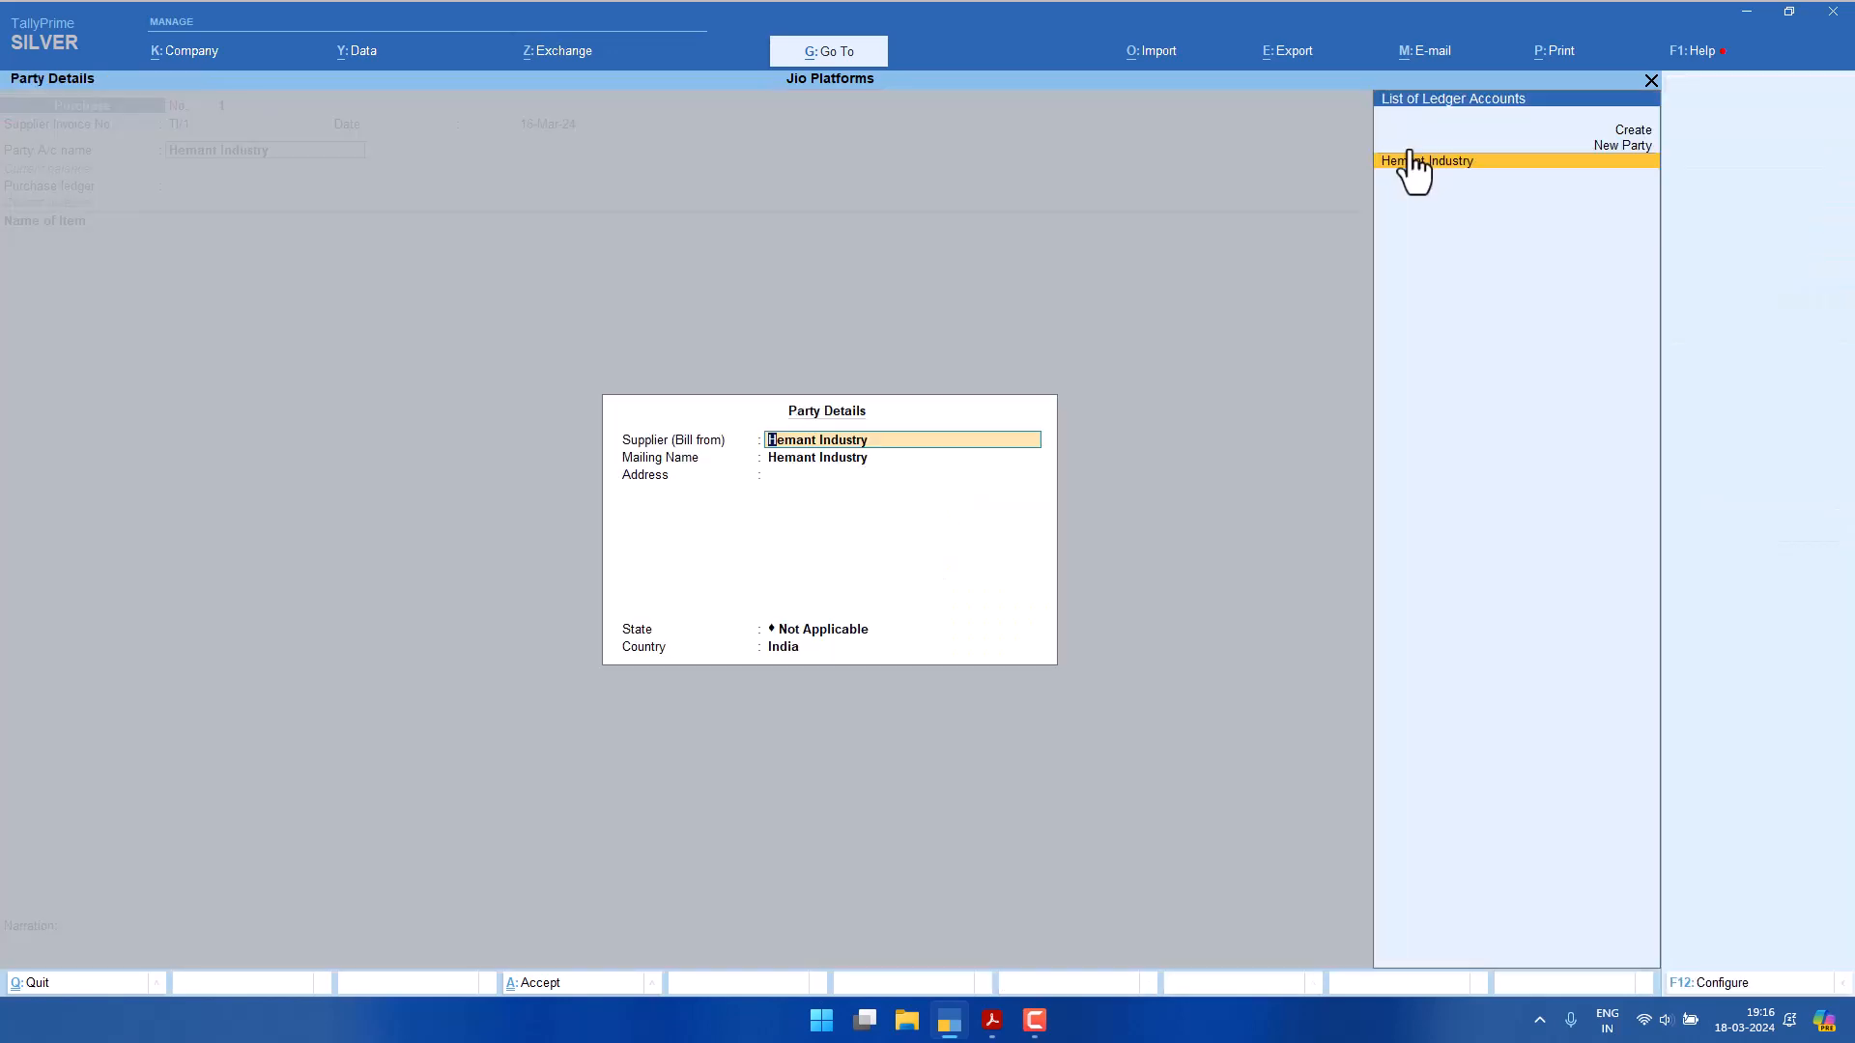
Accept the party details with Hemant Industry as the supplier and India as the country.
key("Return")
key("Return")
key("Return")
key("Return")
key("Return")
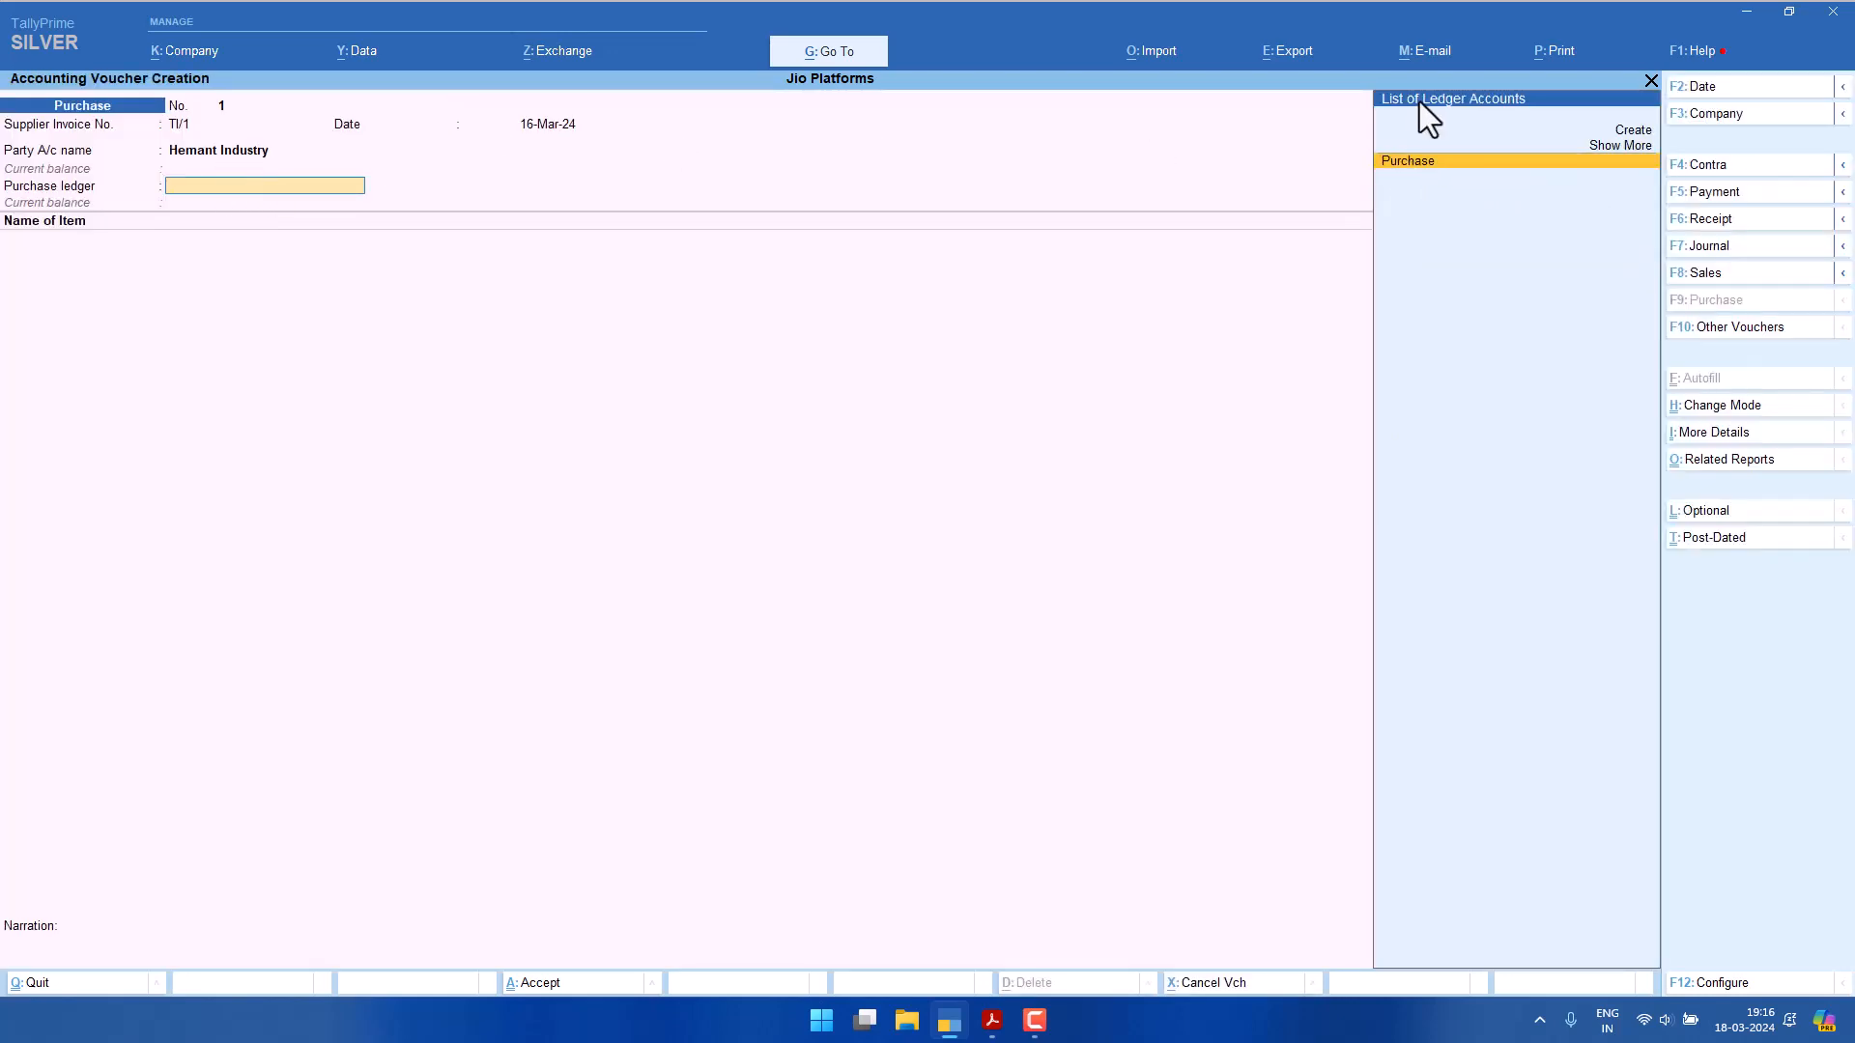
Choose Purchase as the voucher's purchase ledger and add HP COMPUTER as the first item.
left_click(1426, 162)
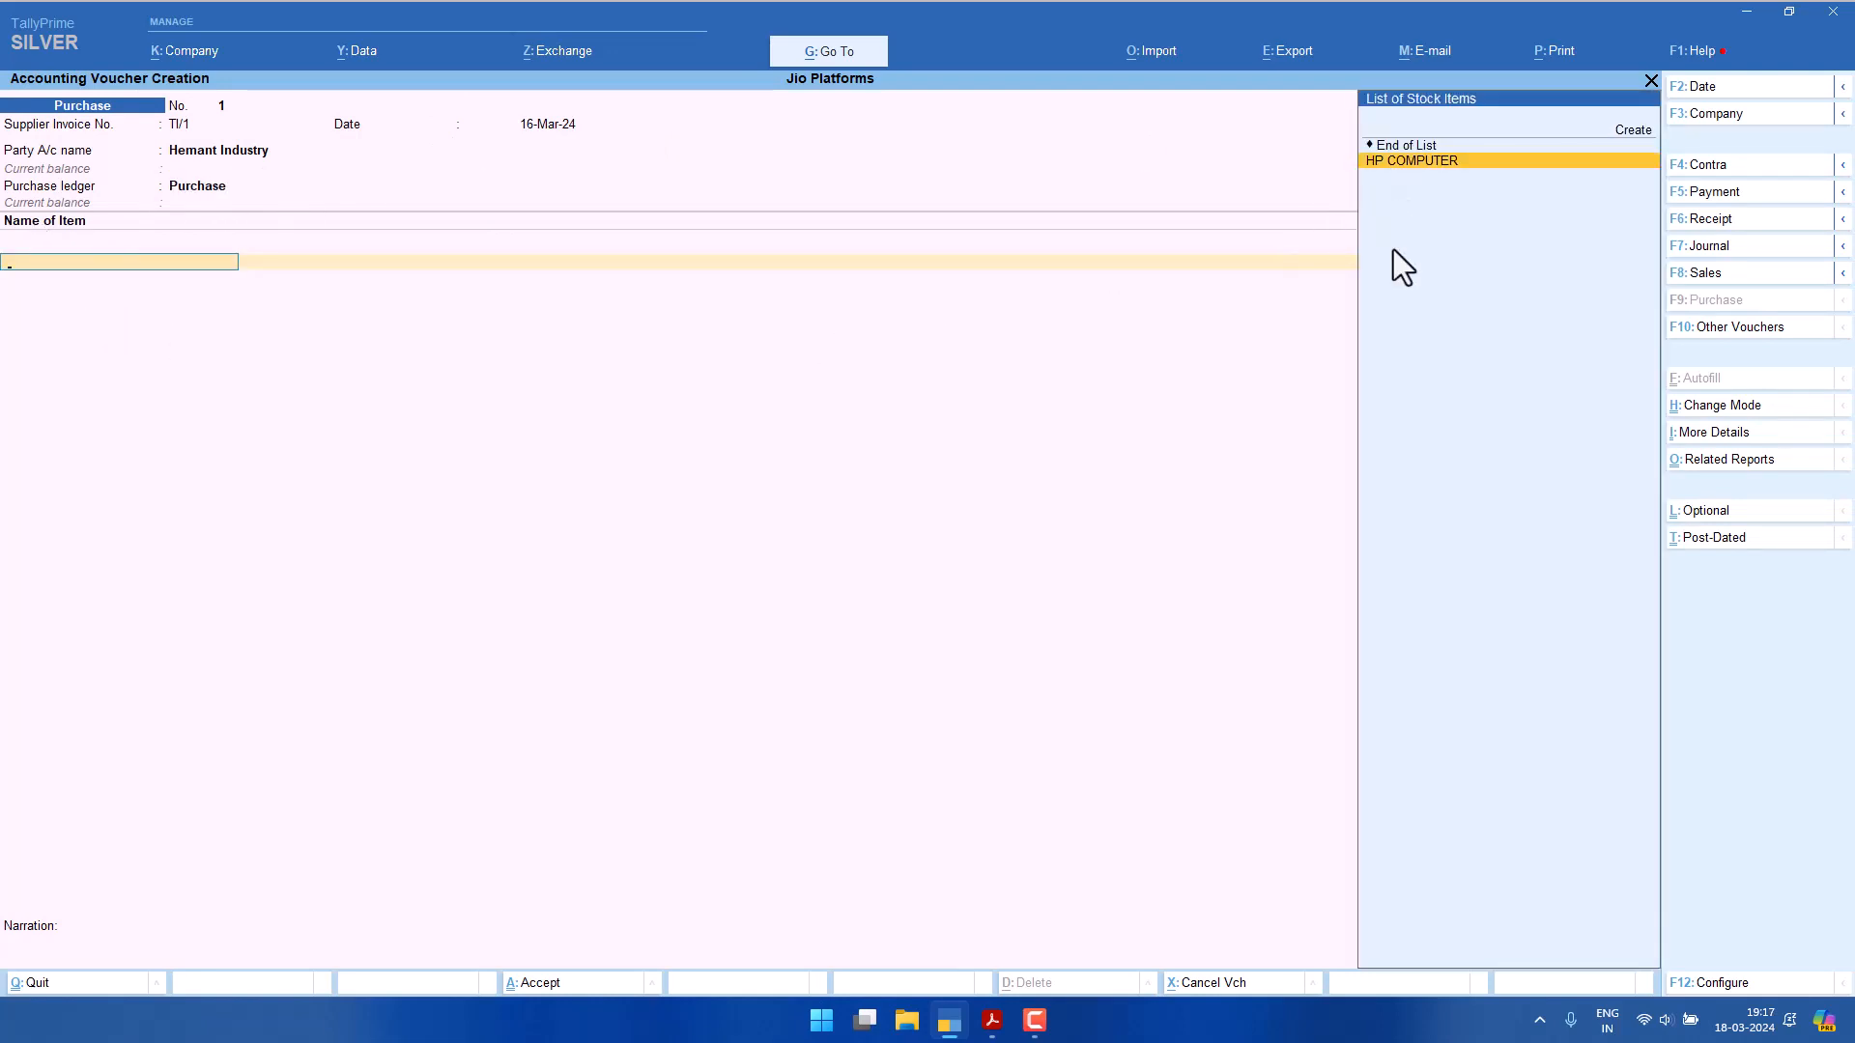
key("Return")
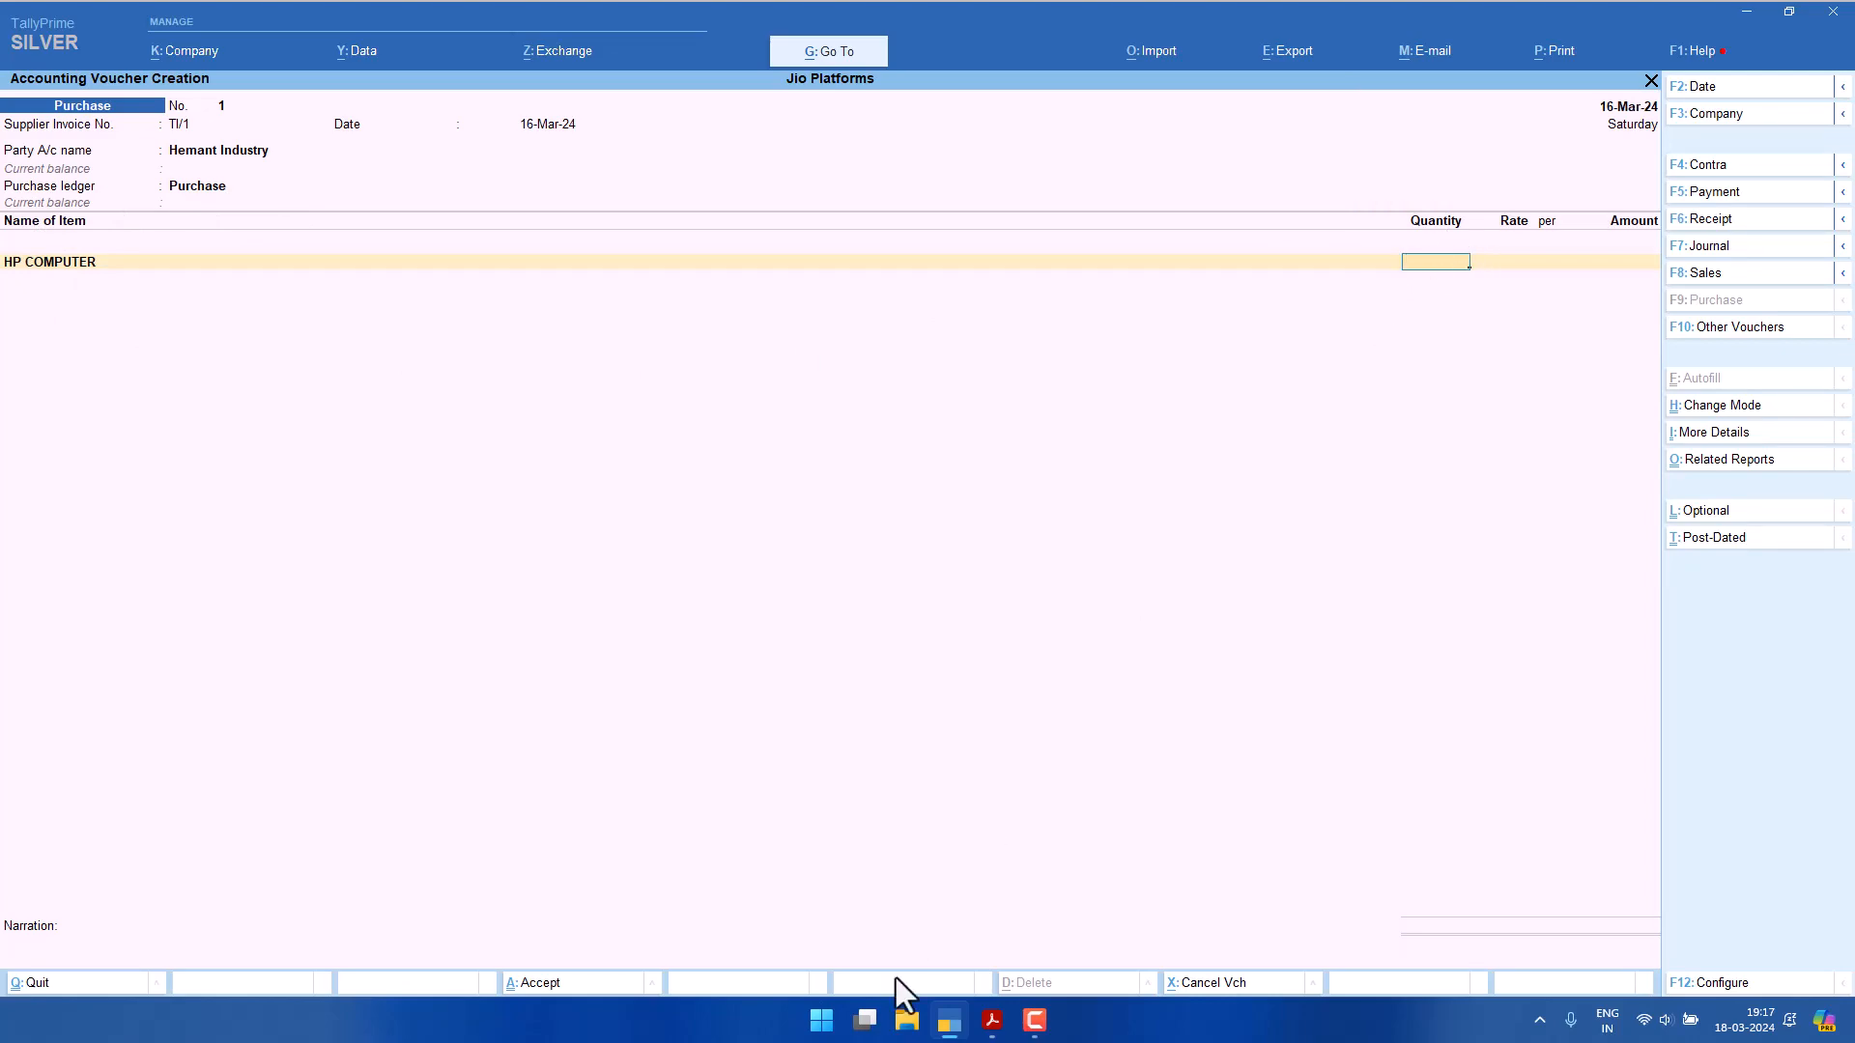
Look up the quantity and rate in the invoice PDF and enter 2 PCS at 20000 for HP COMPUTER.
left_click(990, 1020)
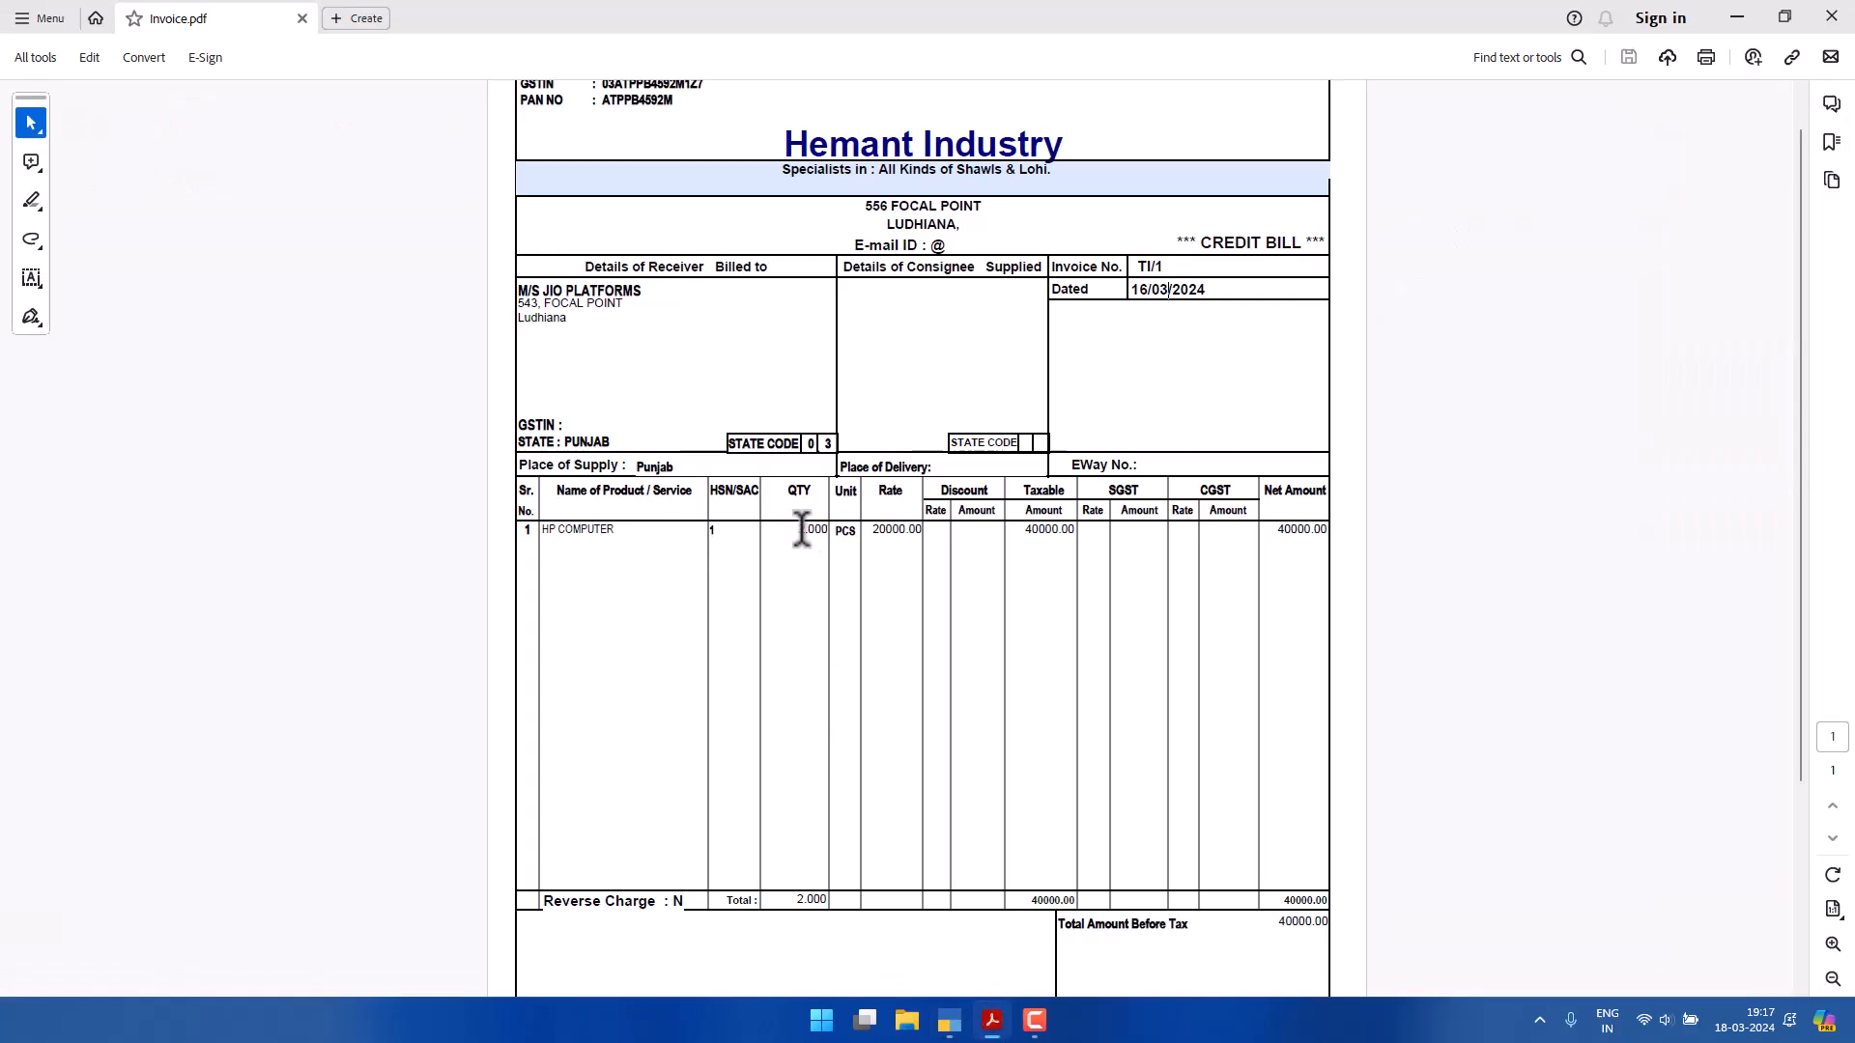
left_click_drag(798, 531, 908, 529)
left_click(947, 1021)
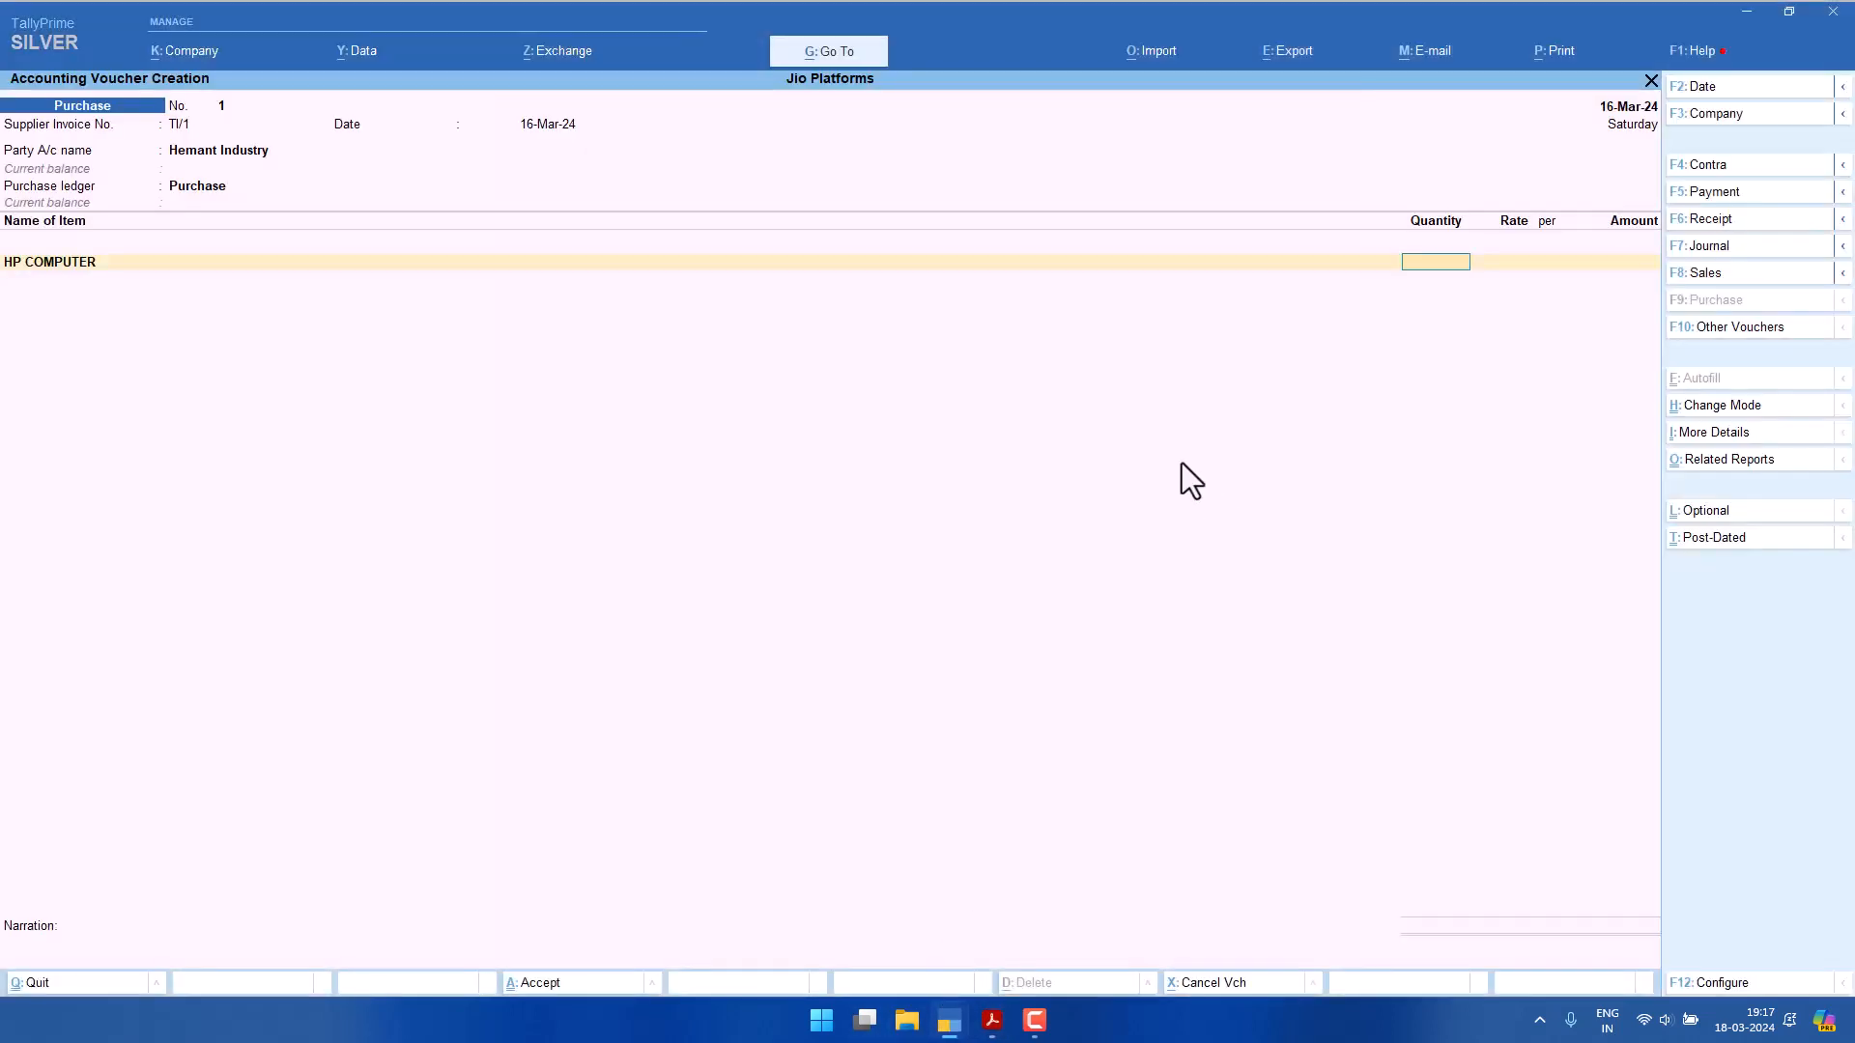
key("Return")
type("20000")
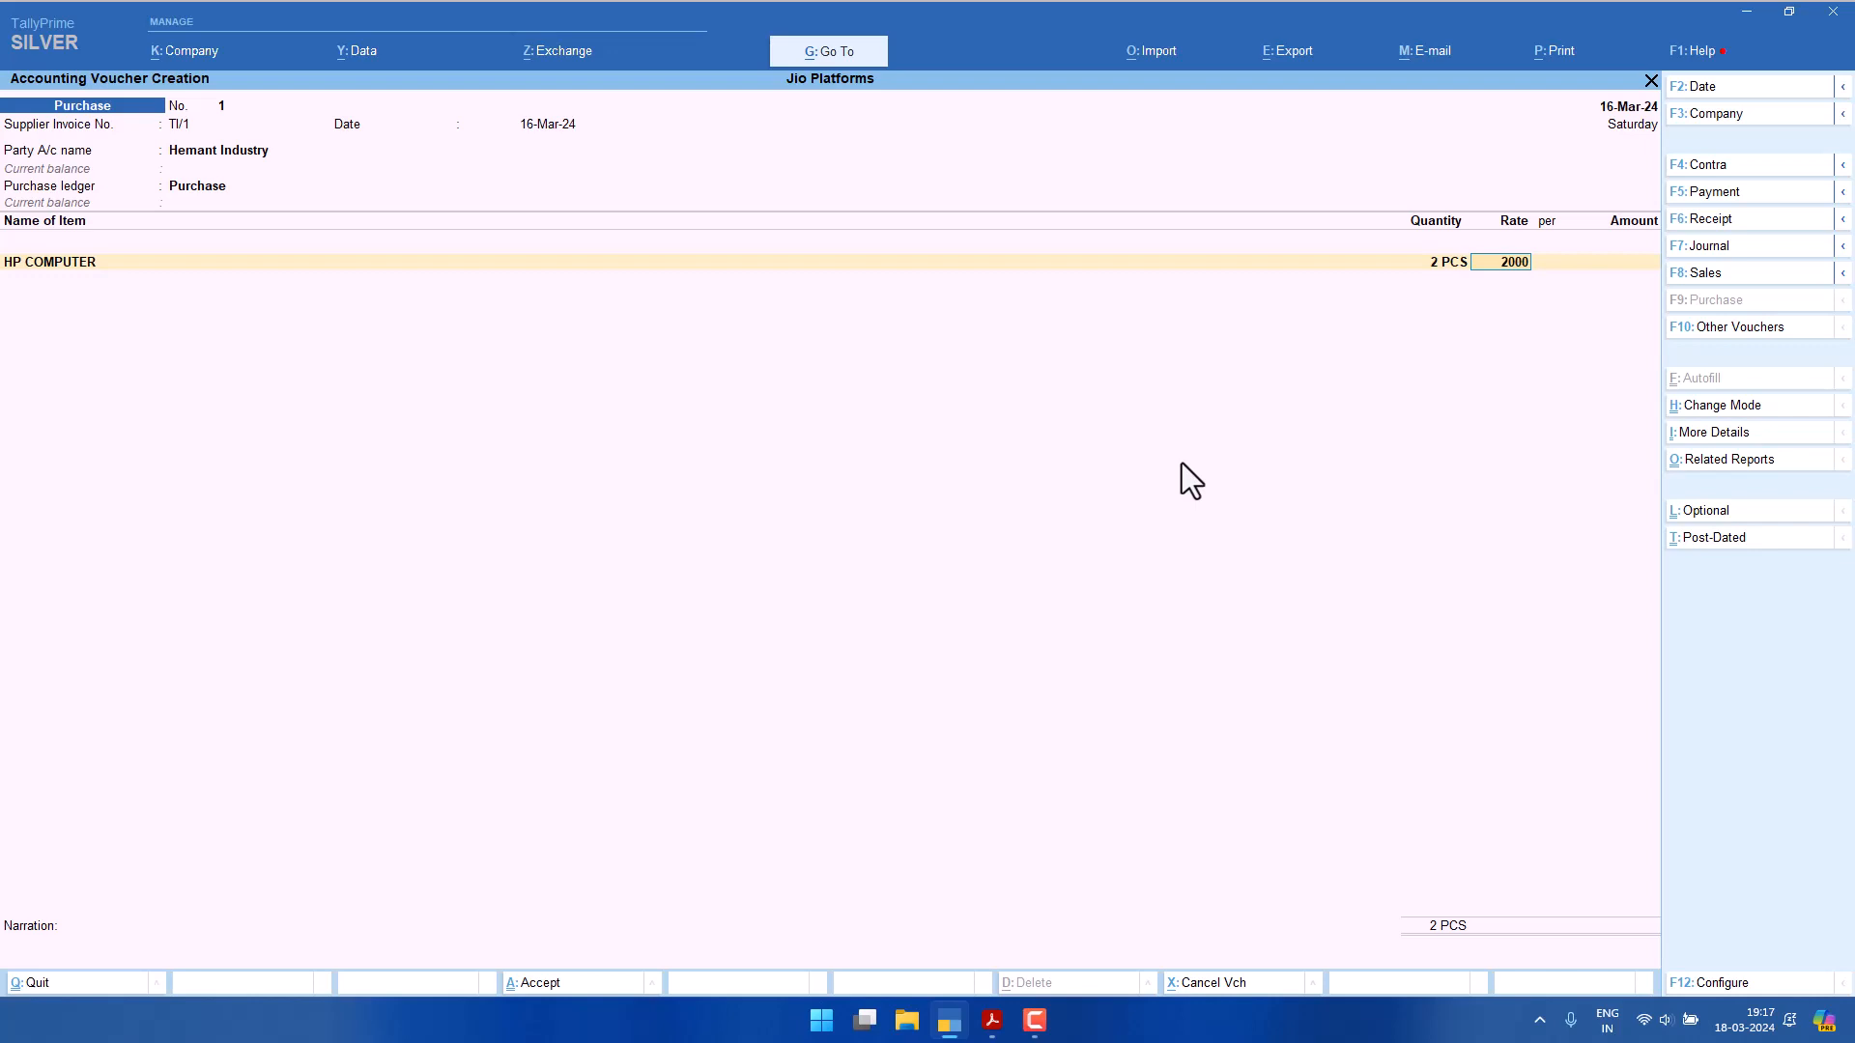
key("Return")
key("Return")
key("Return")
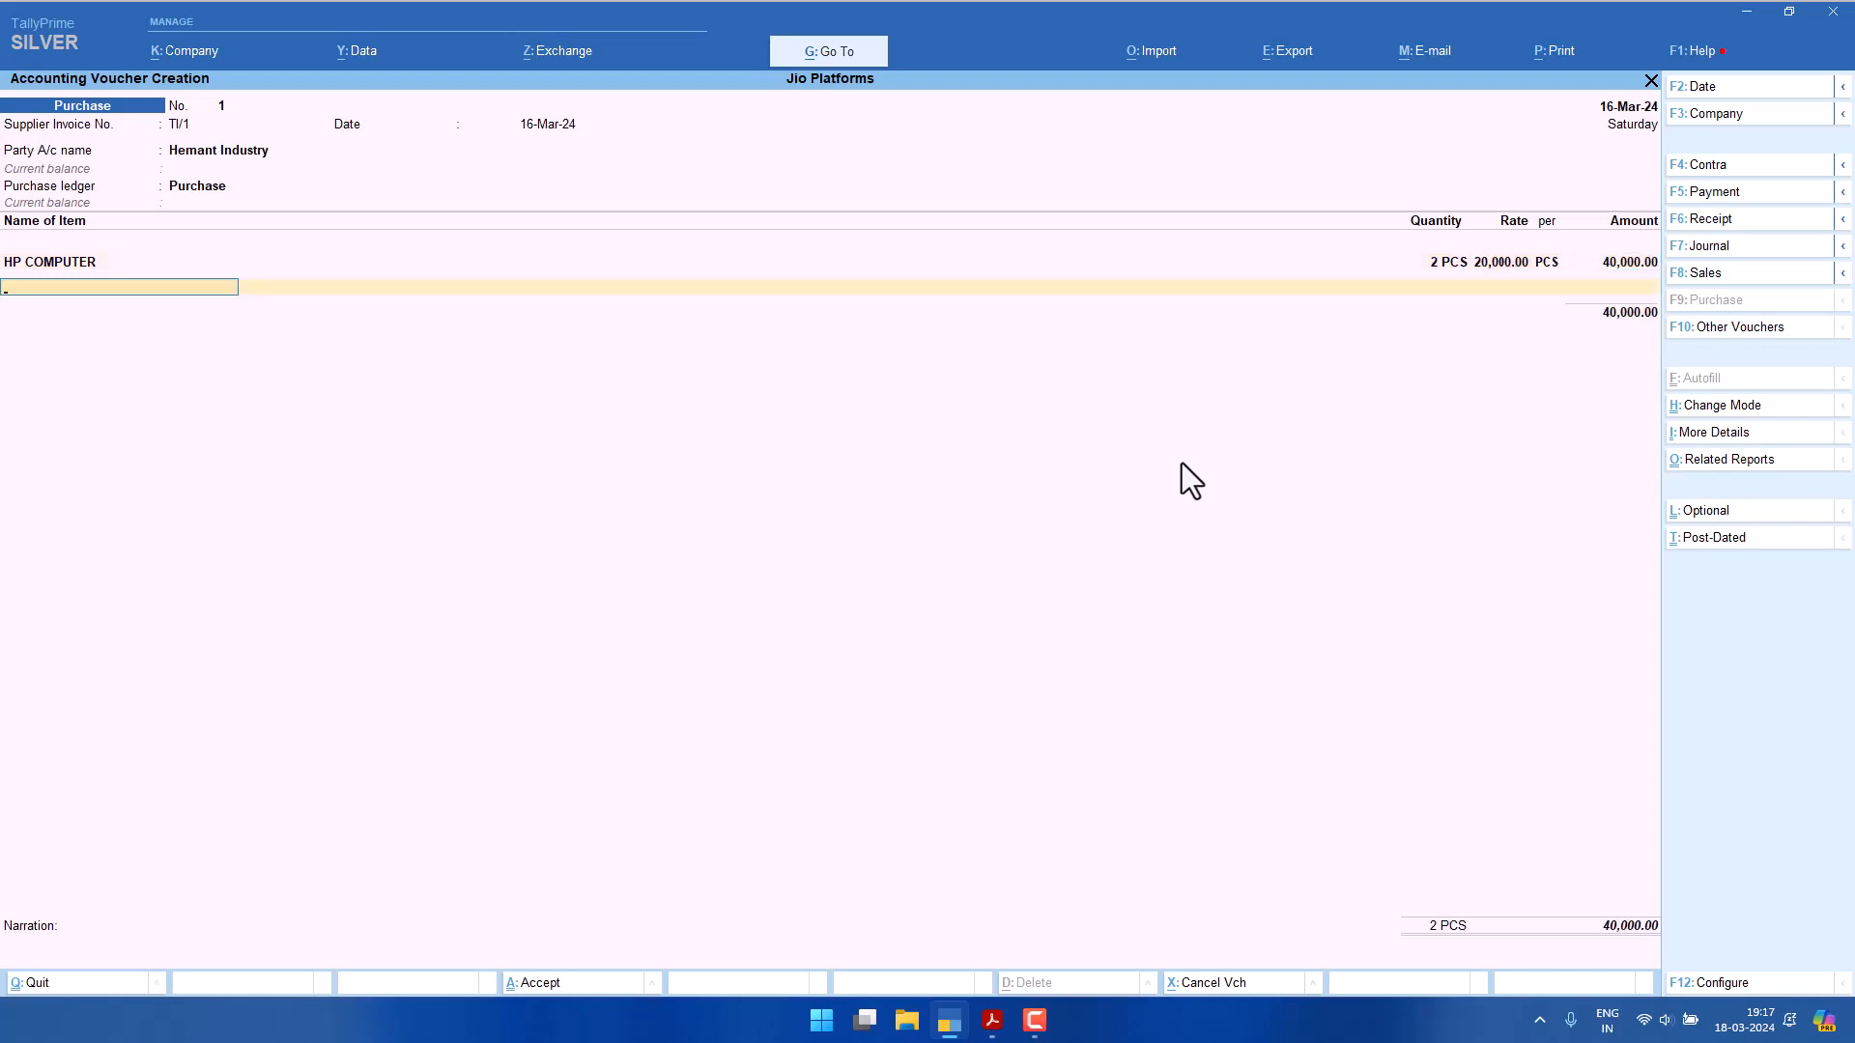
End the item list, accept the bill as a New Ref, save the purchase voucher without narration, and return to the Gateway of Tally.
key("Return")
key("Return")
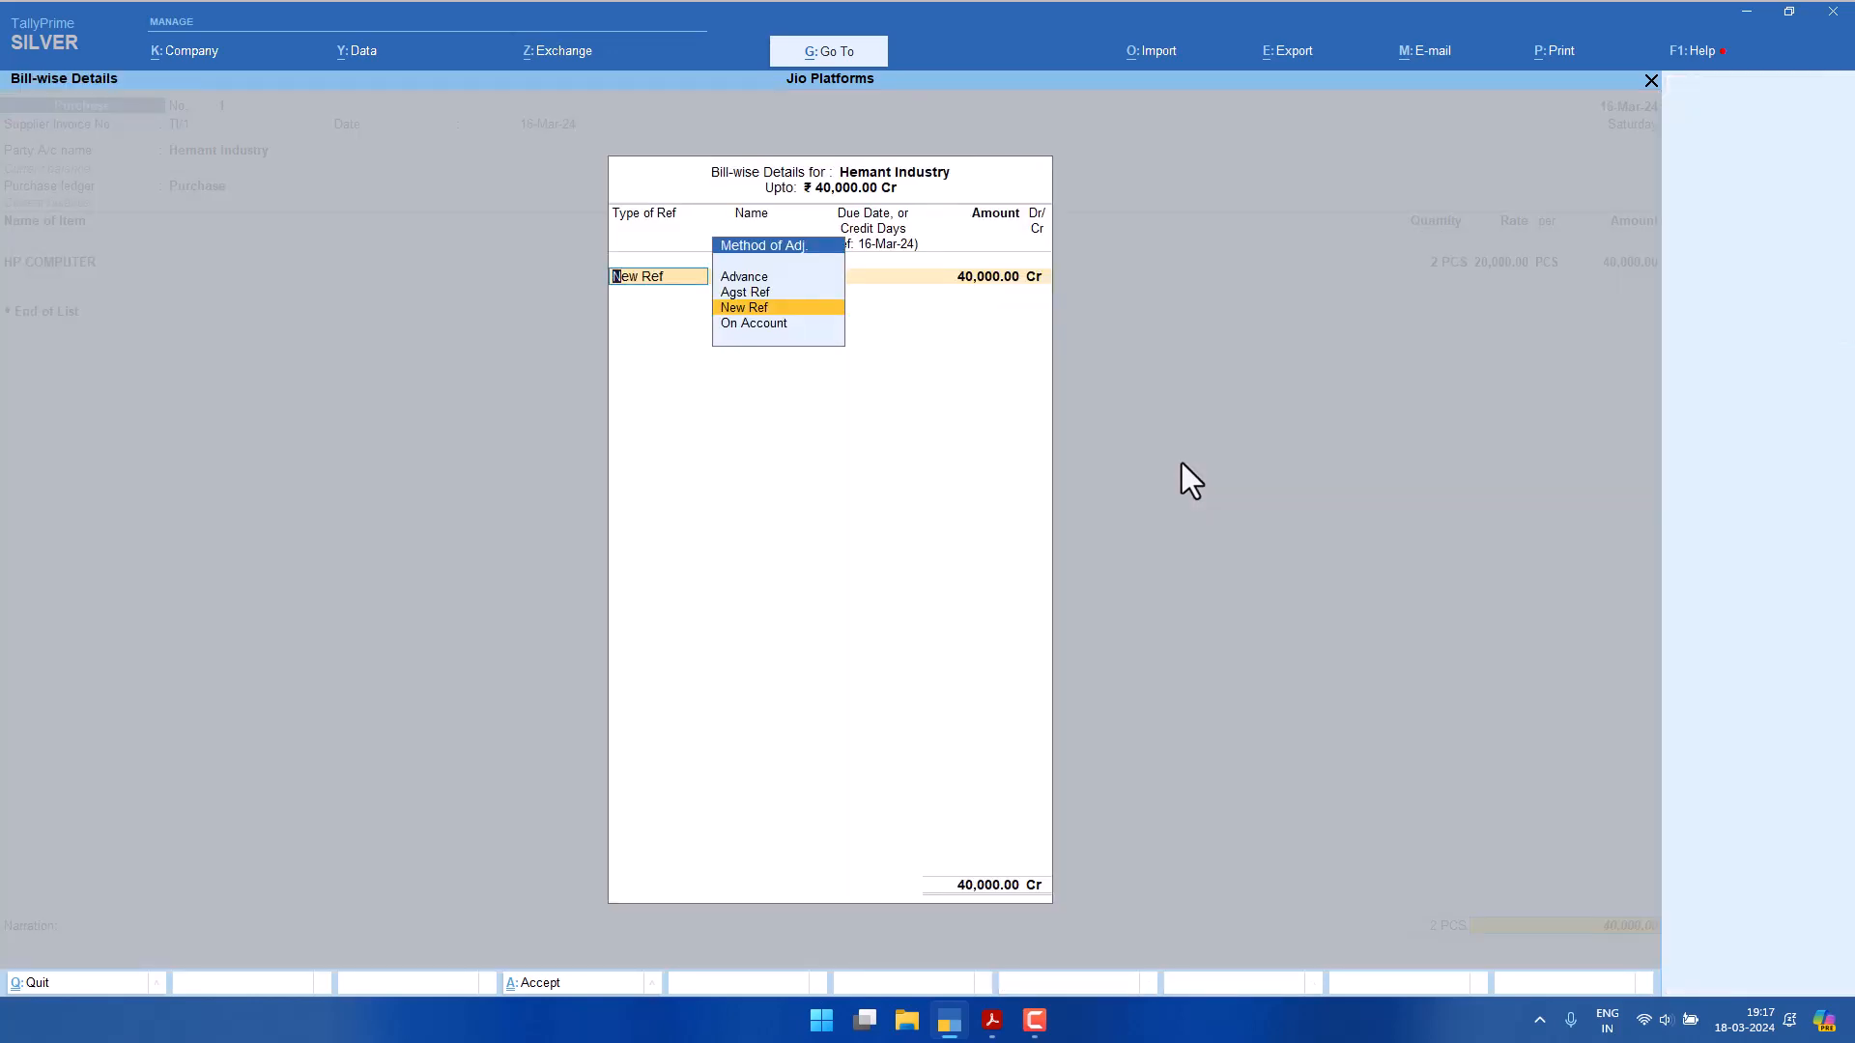
key("Return")
key("Return")
key("Return")
key("Return")
key("Return")
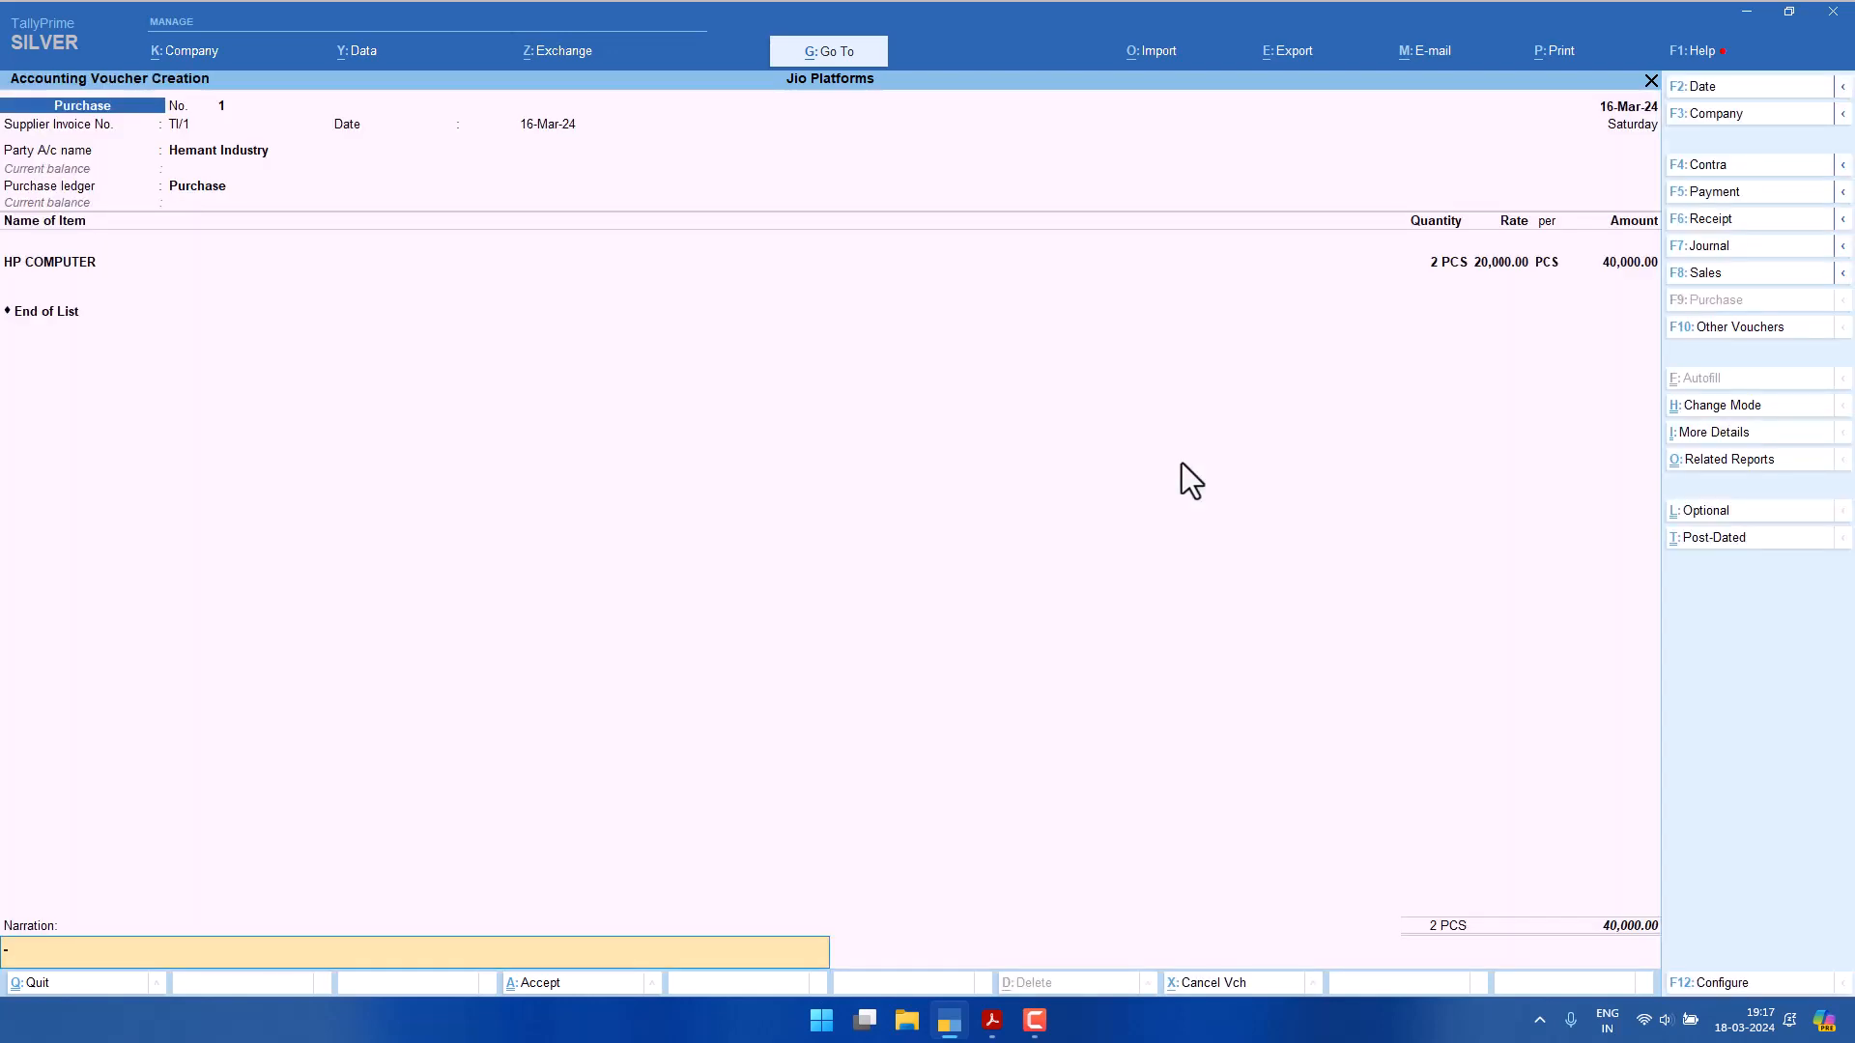
key("Return")
key("Return")
key("Escape")
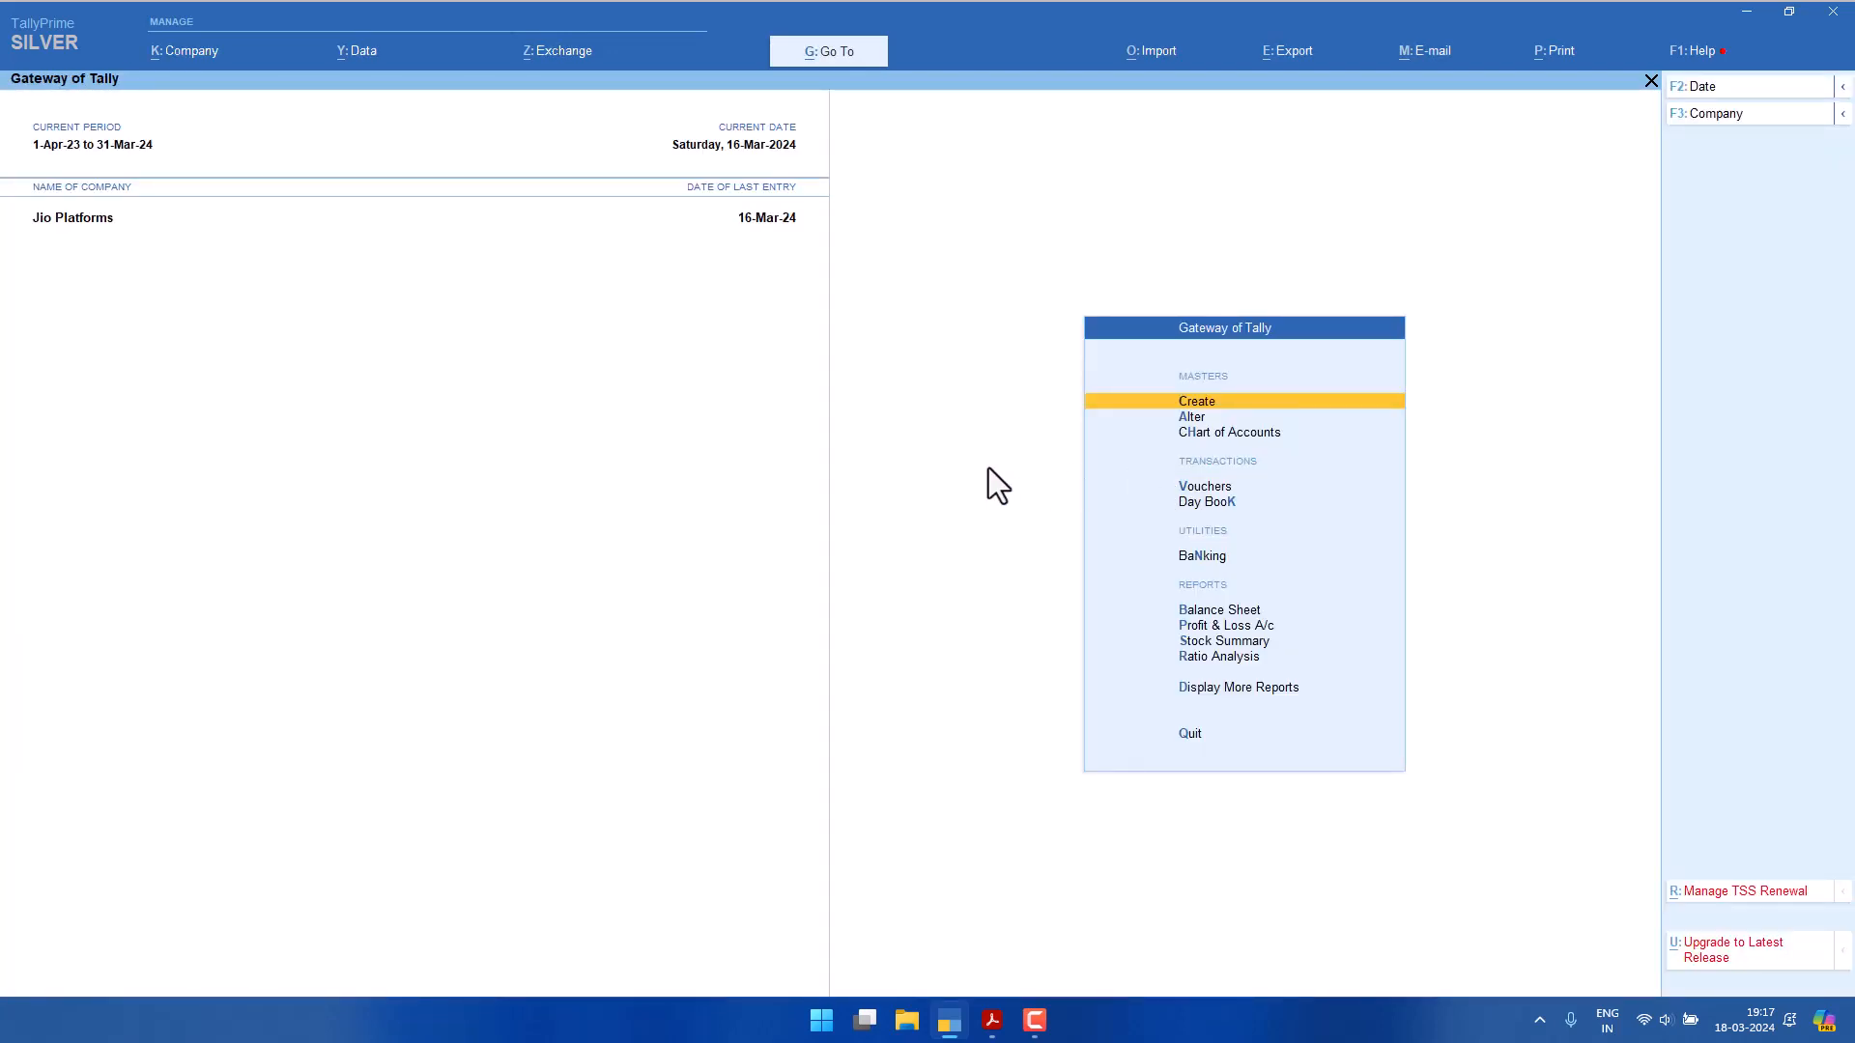
Start a new purchase voucher dated 17-3-2024 with supplier invoice number 230.
left_click(1214, 488)
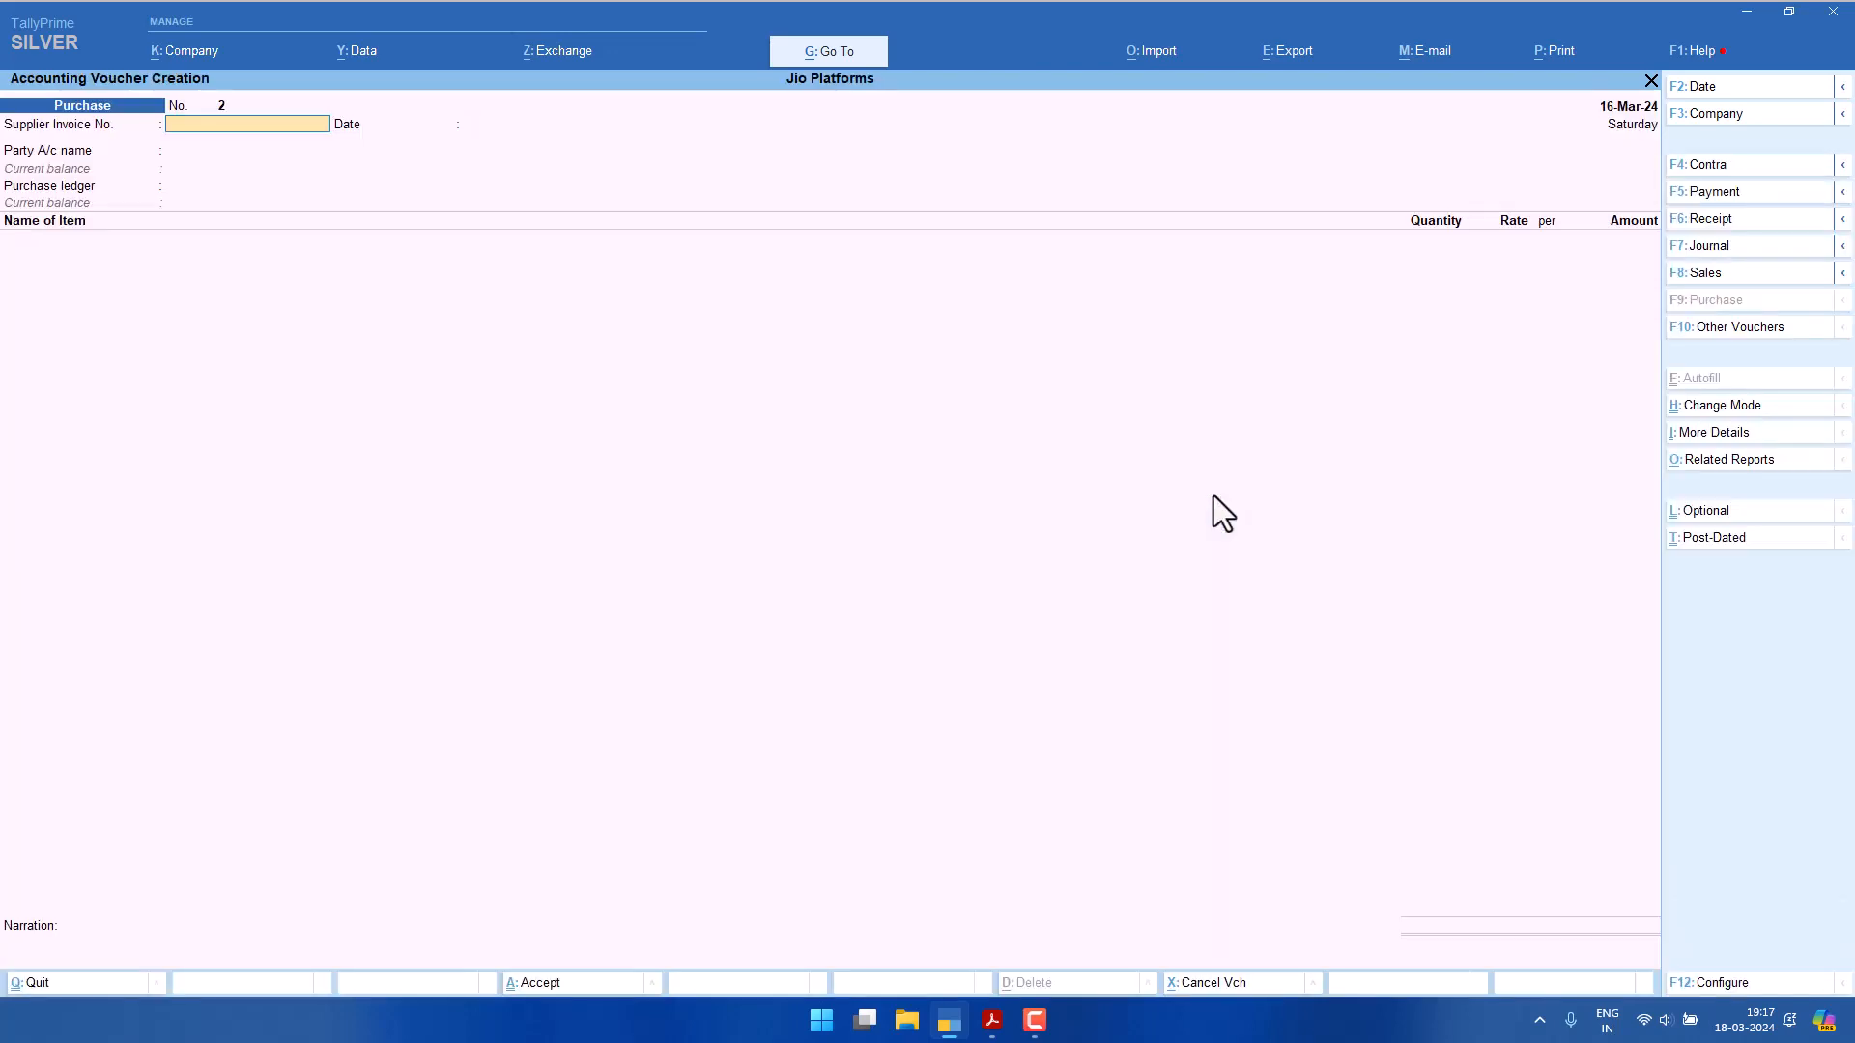
key("F2")
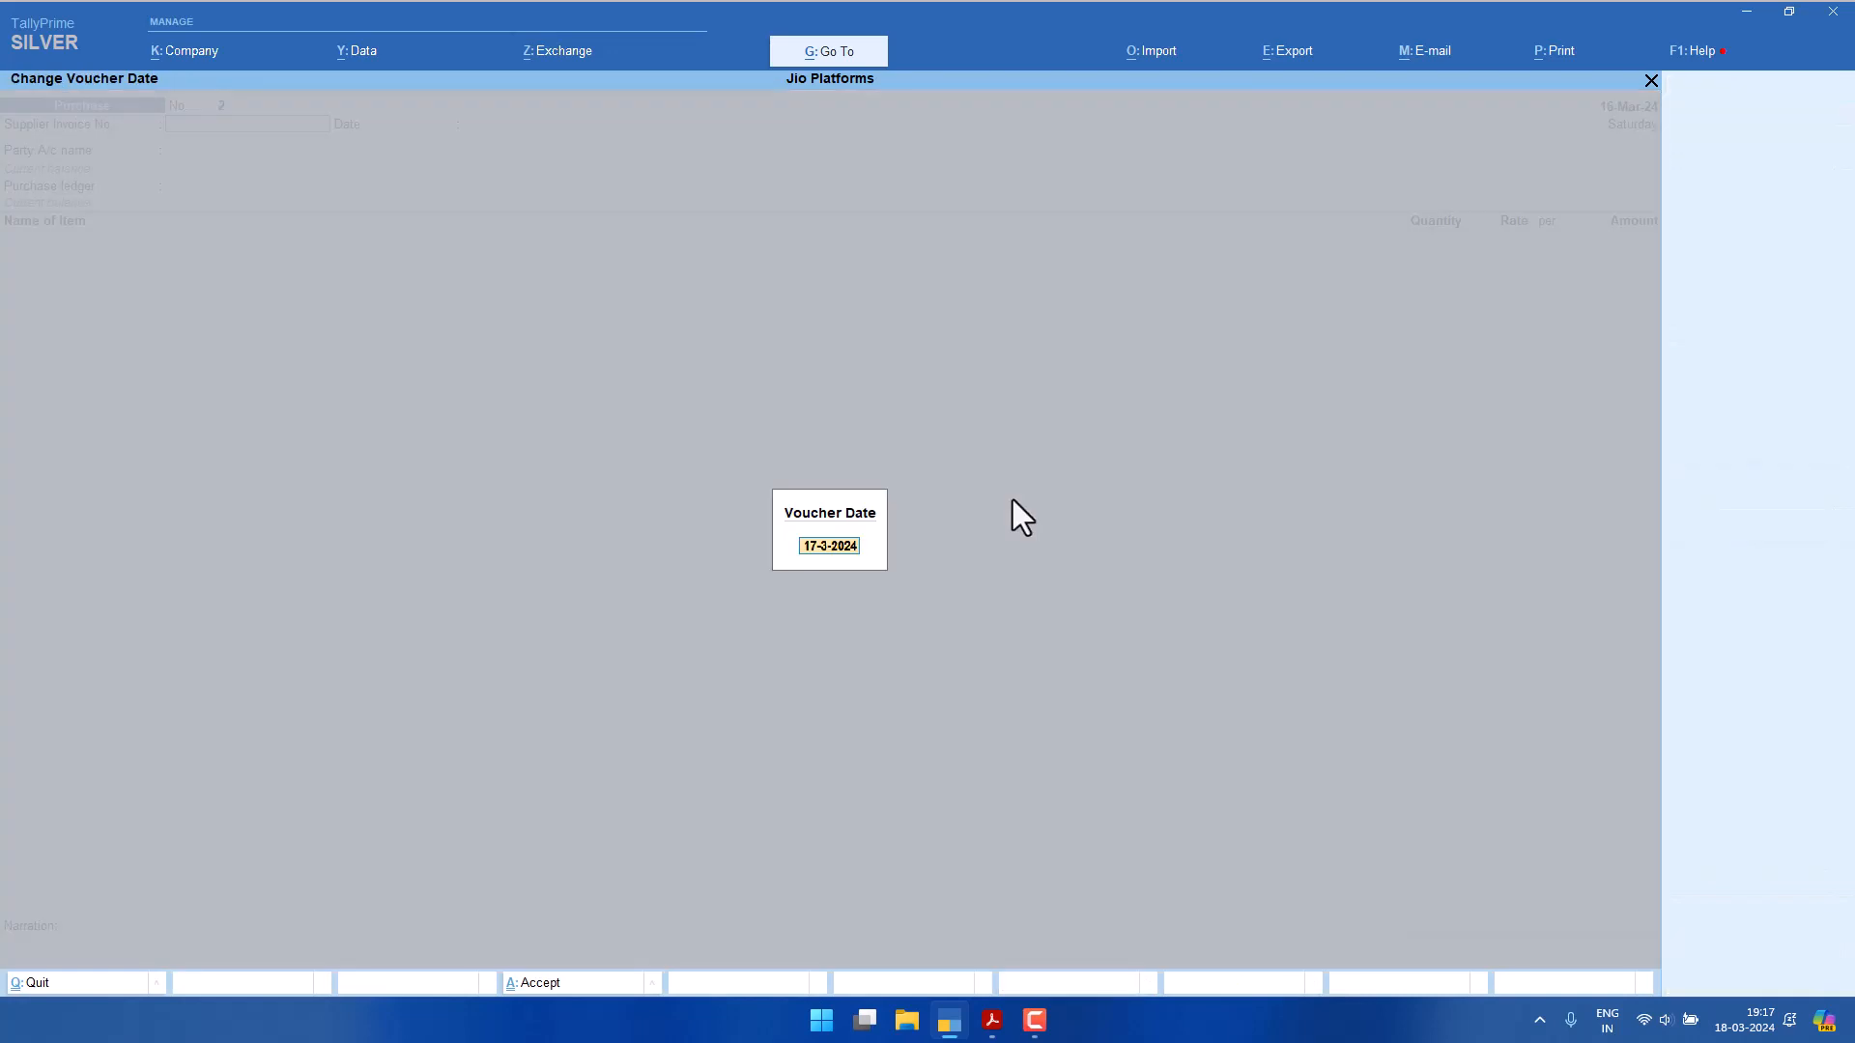
type("17-3")
key("Return")
type("23")
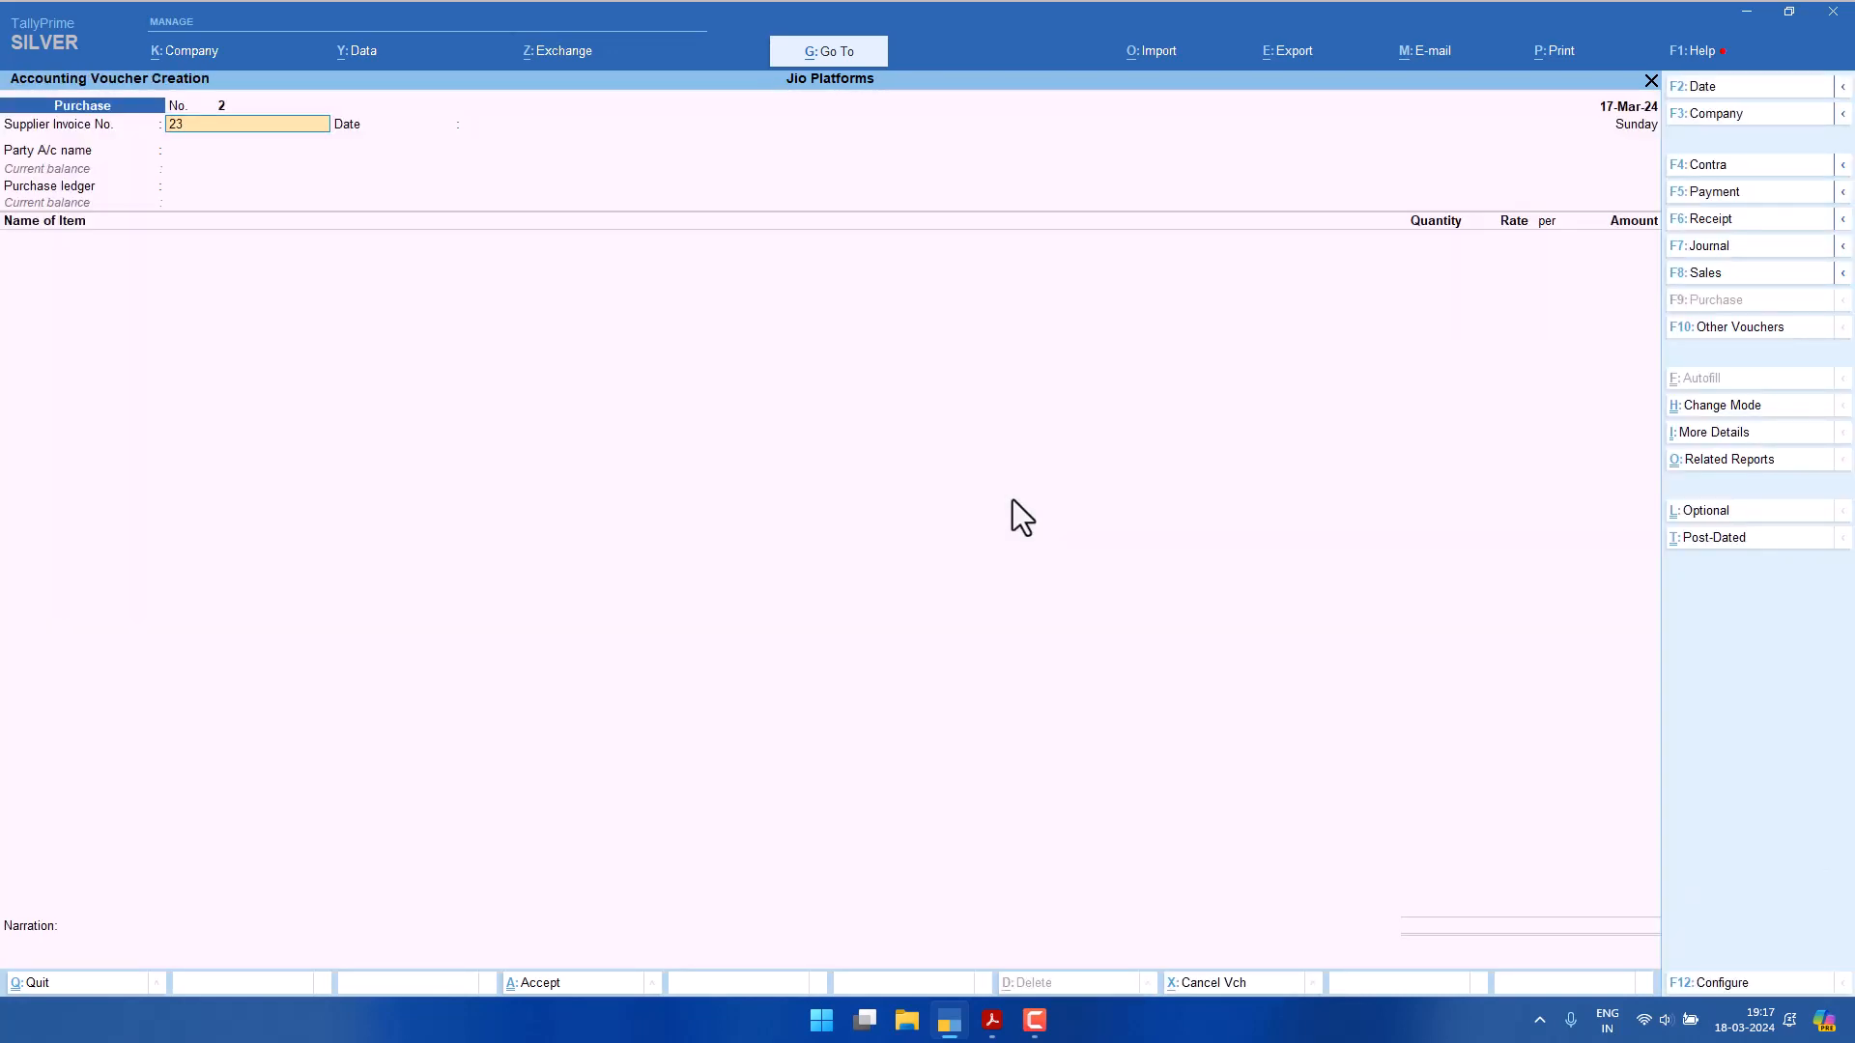
type("0")
key("Return")
key("Return")
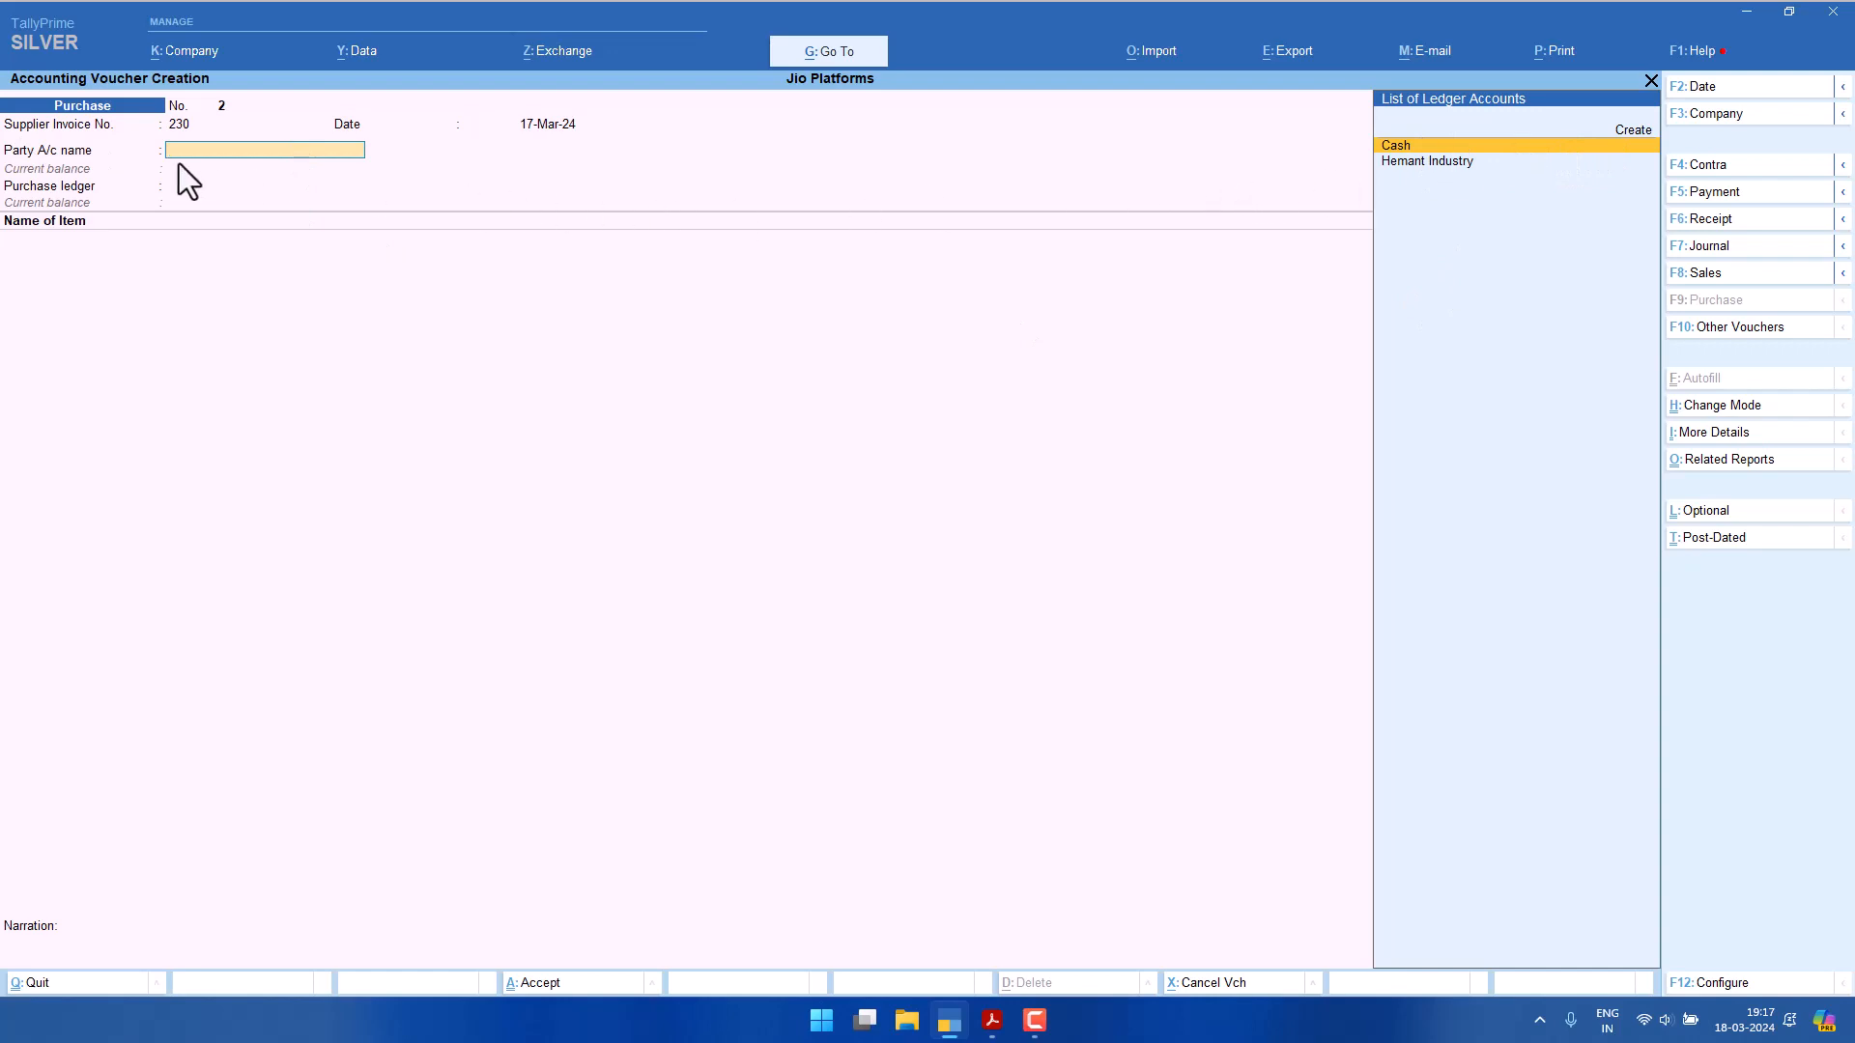
Create the party ledger SURYA INDUSTRY under Sundry Creditors from within the voucher.
left_click(1636, 129)
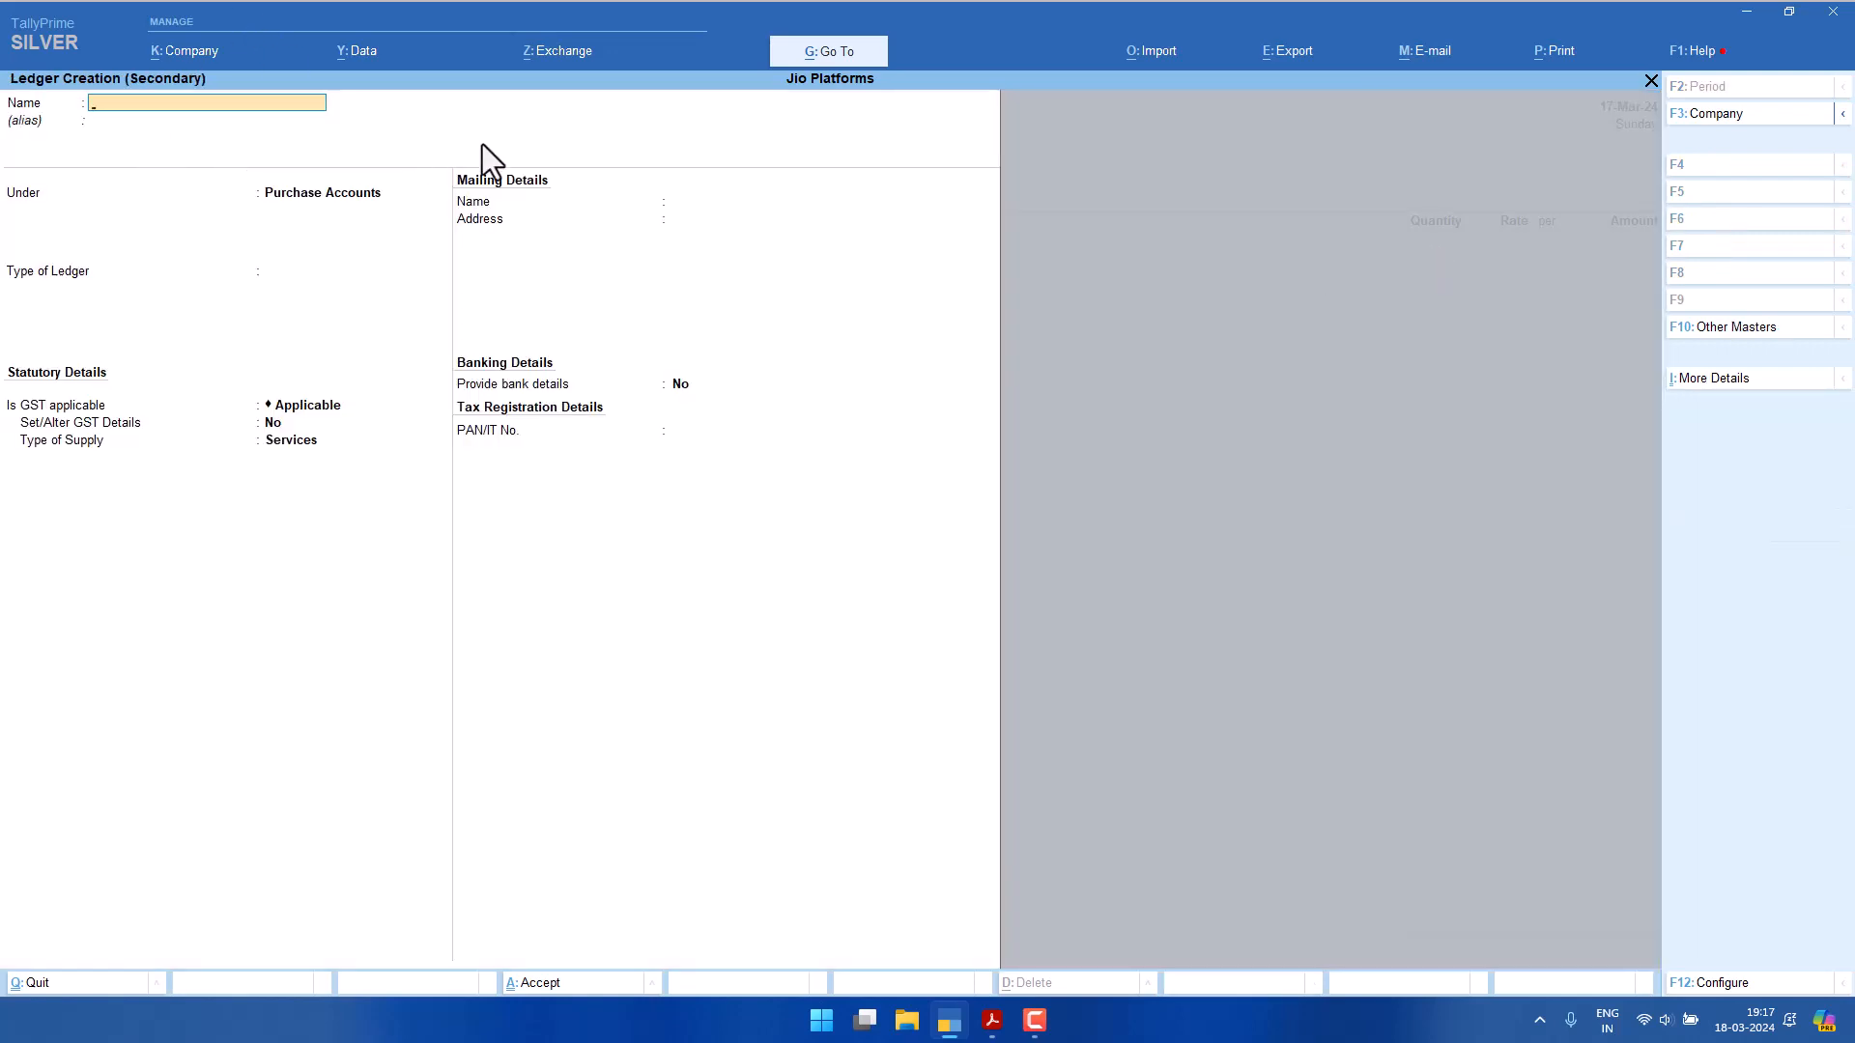
type("SURYA INDUSTR")
key("Return")
key("Return")
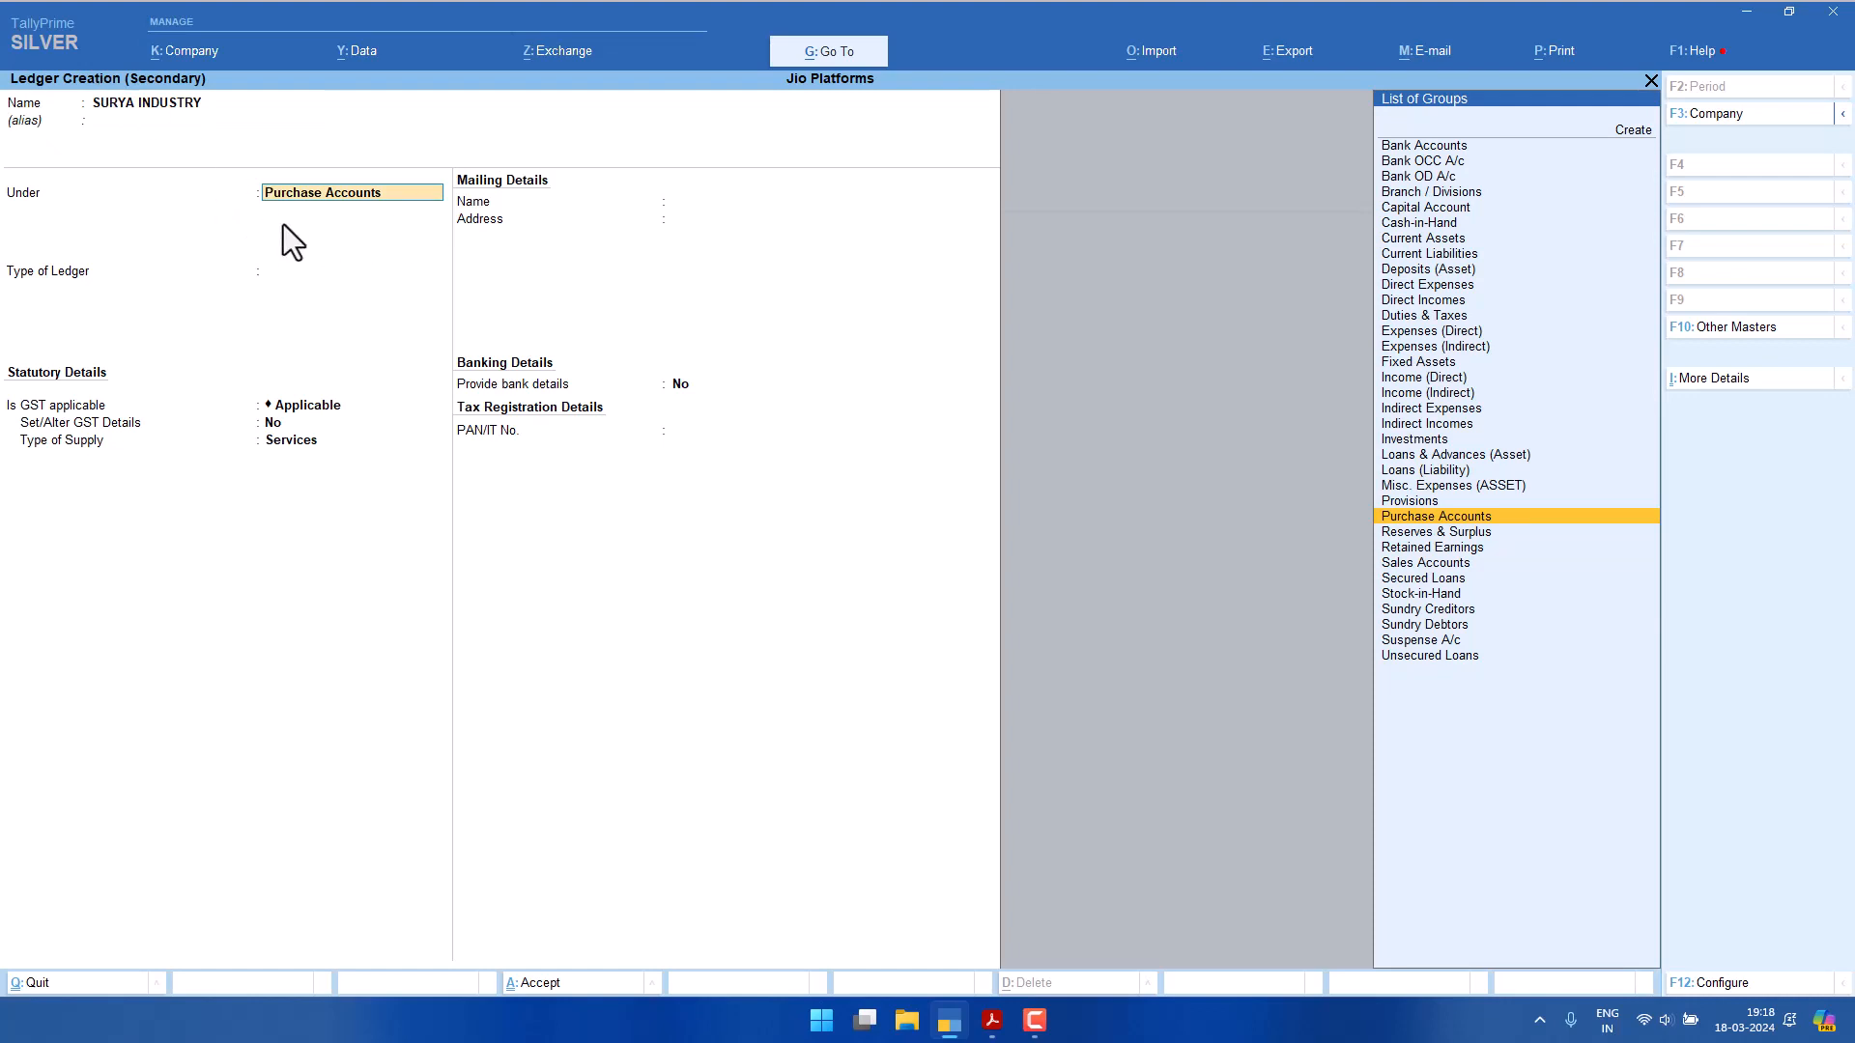
type("SUN")
key("Down")
key("Up")
key("Return")
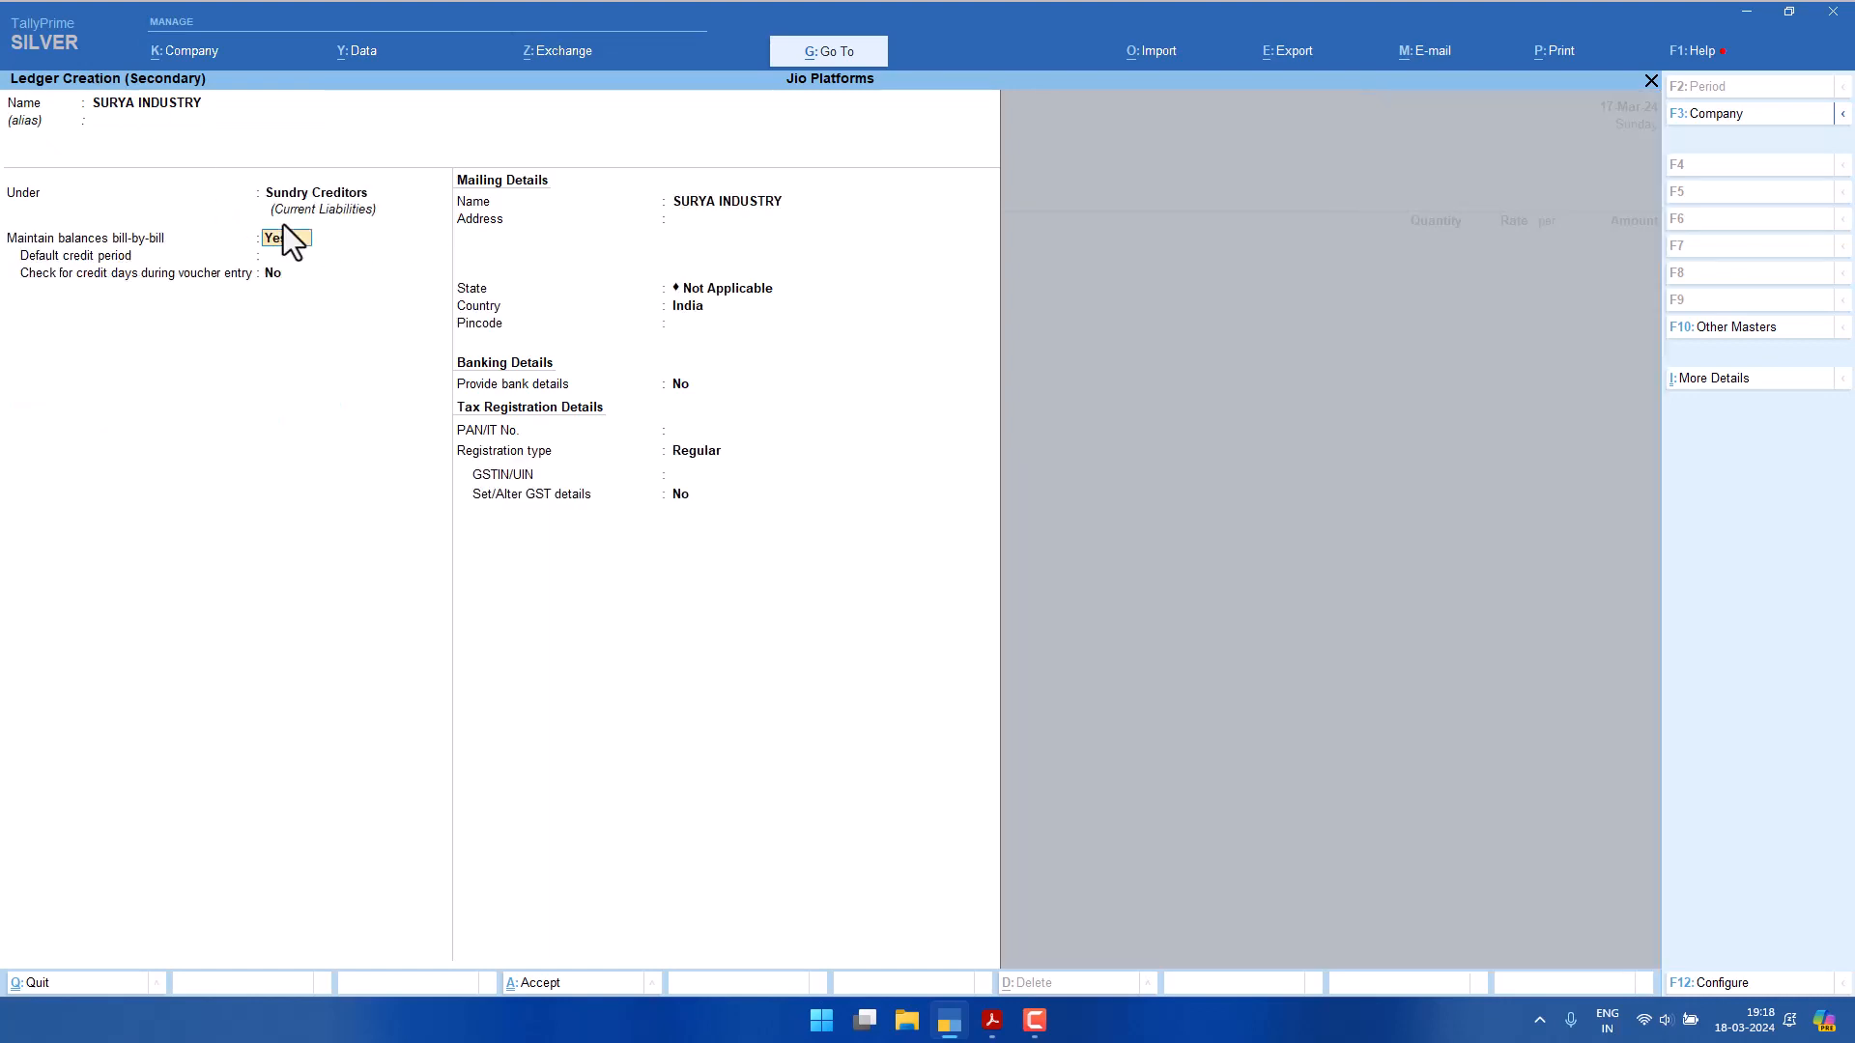
key("Return")
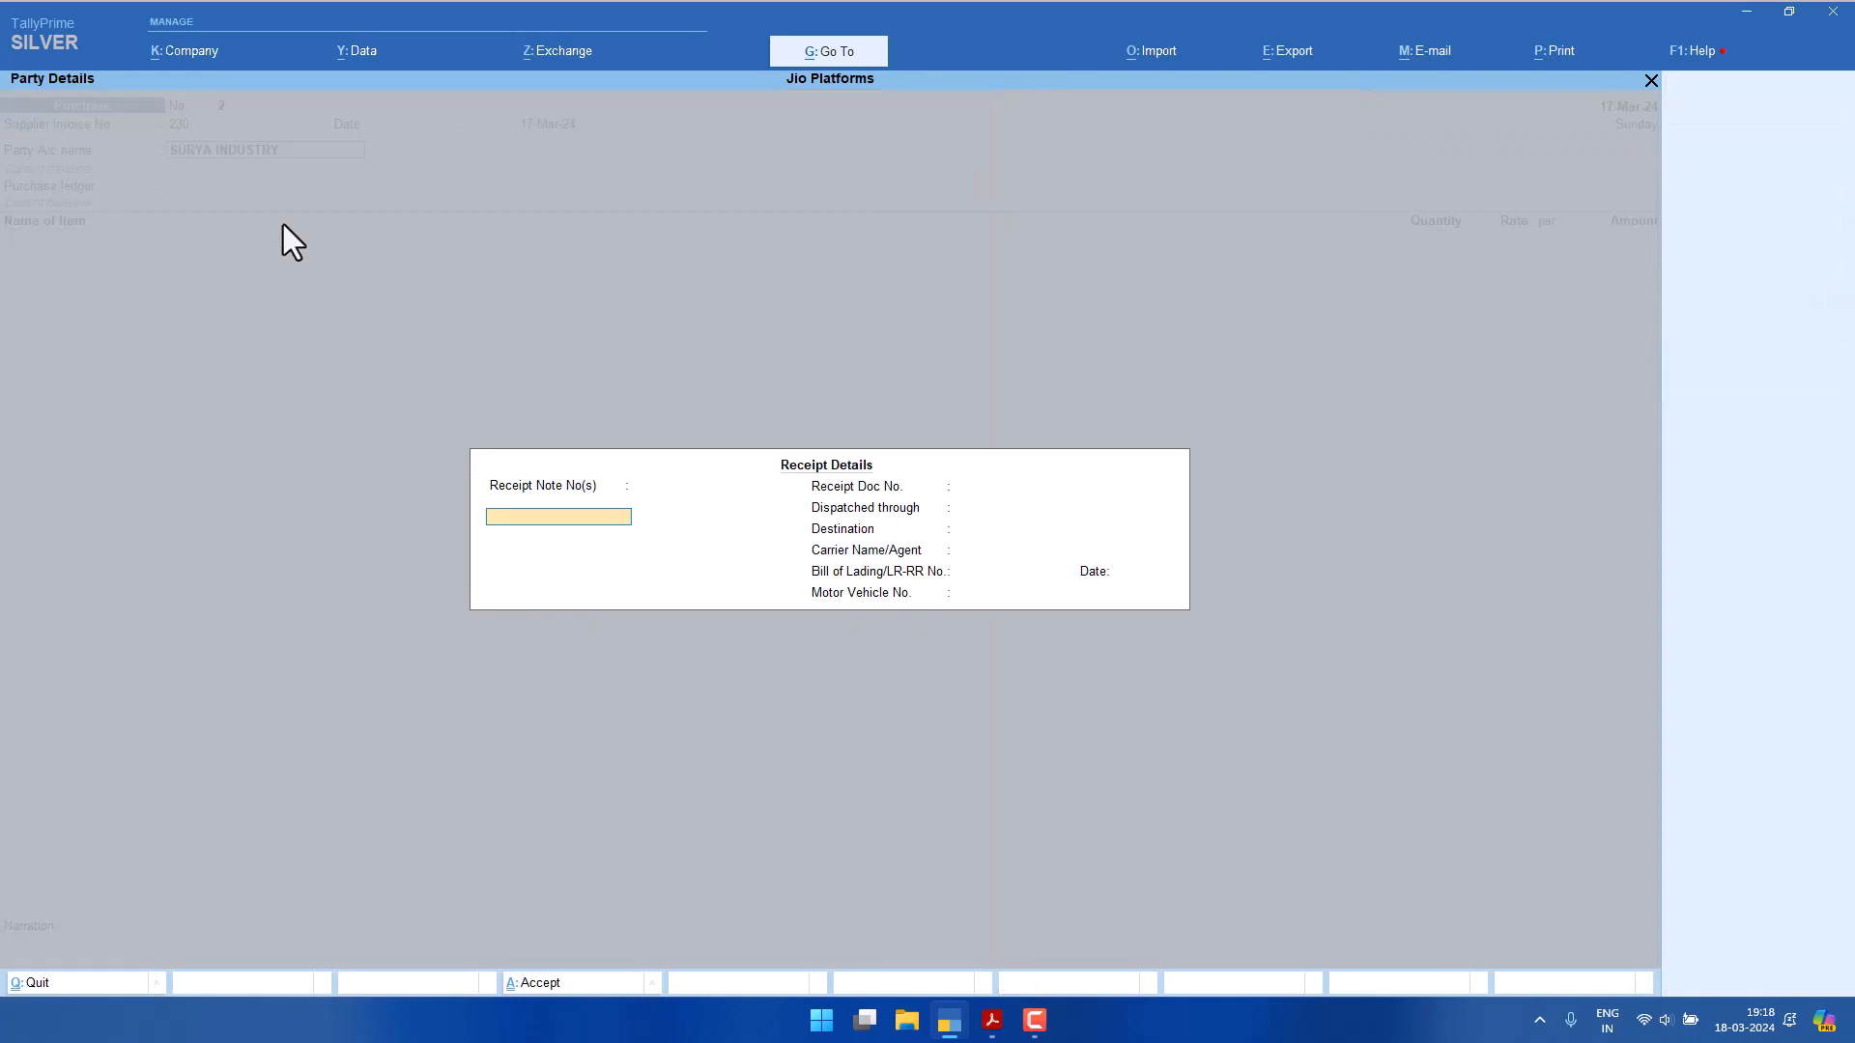
Leave all receipt details blank and accept the party details for SURYA INDUSTRY.
key("Return")
key("Return")
key("Return")
key("Return")
key("Return")
key("Return")
key("Return")
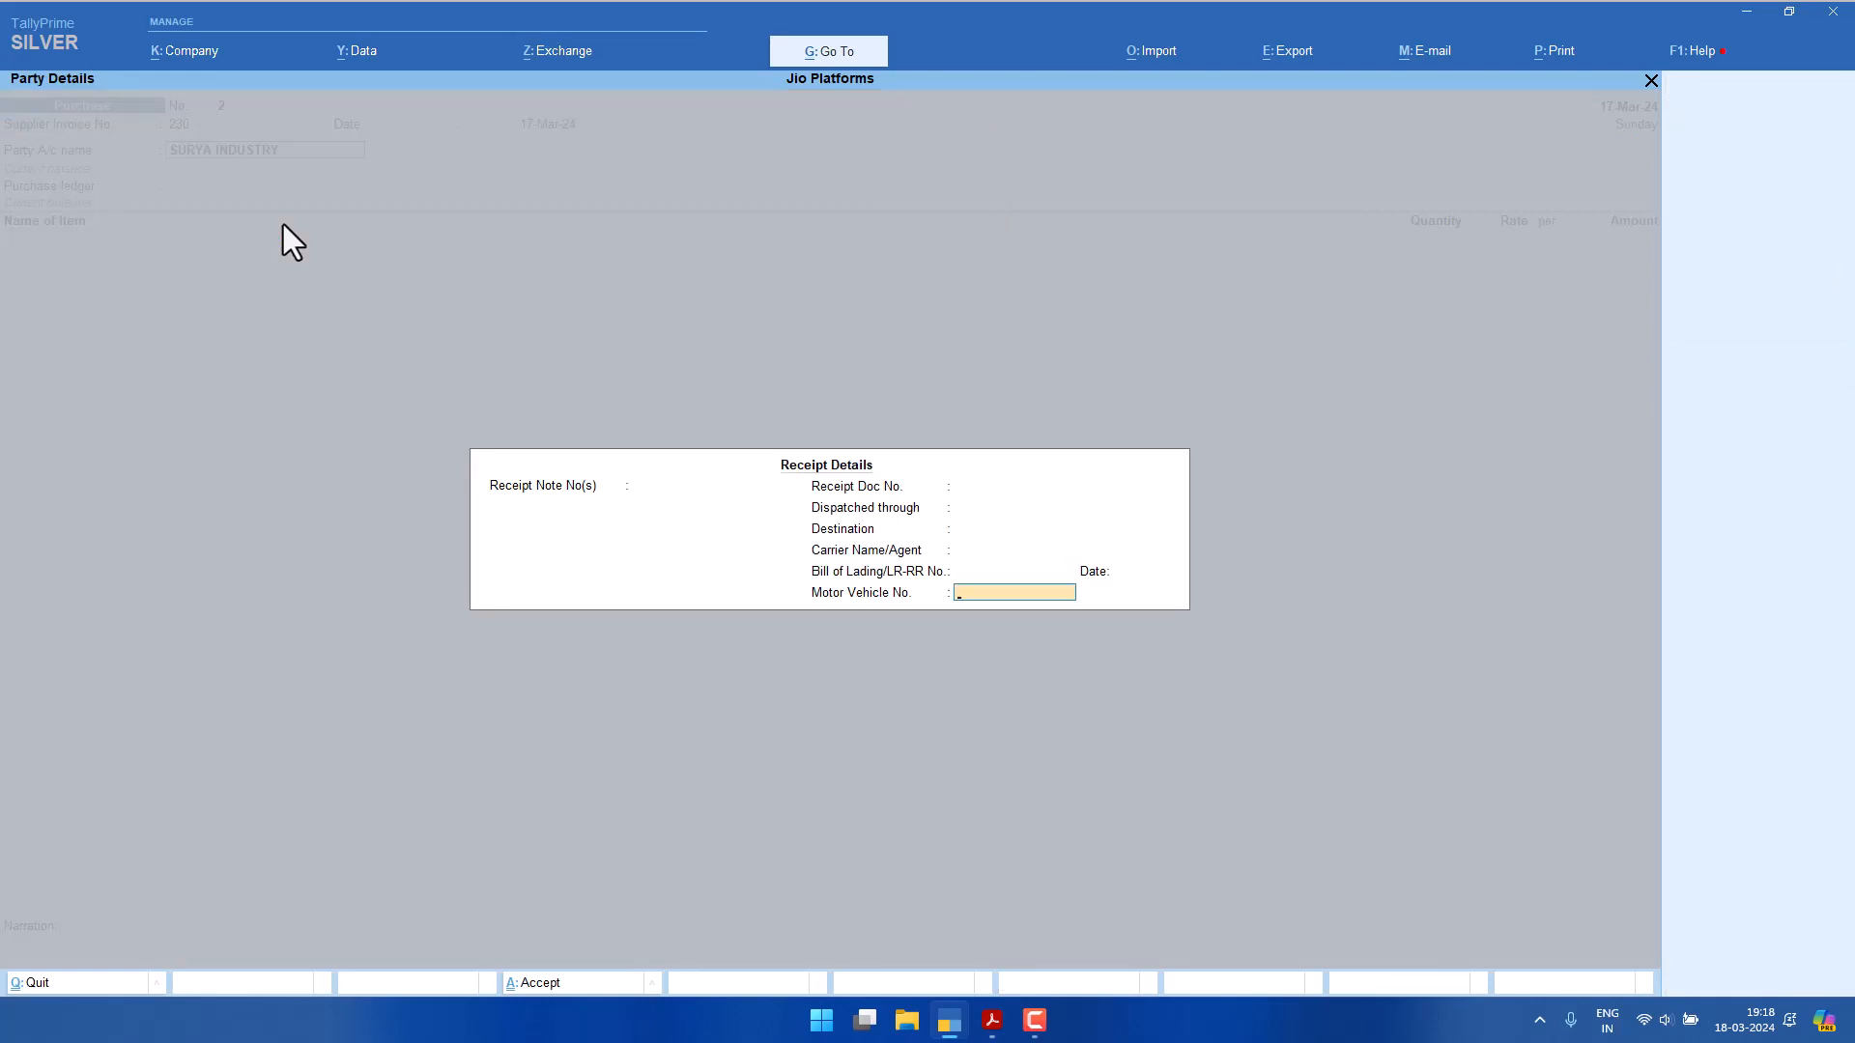
key("Return")
key("Return")
key("Return")
key("Return")
key("Return")
key("Return")
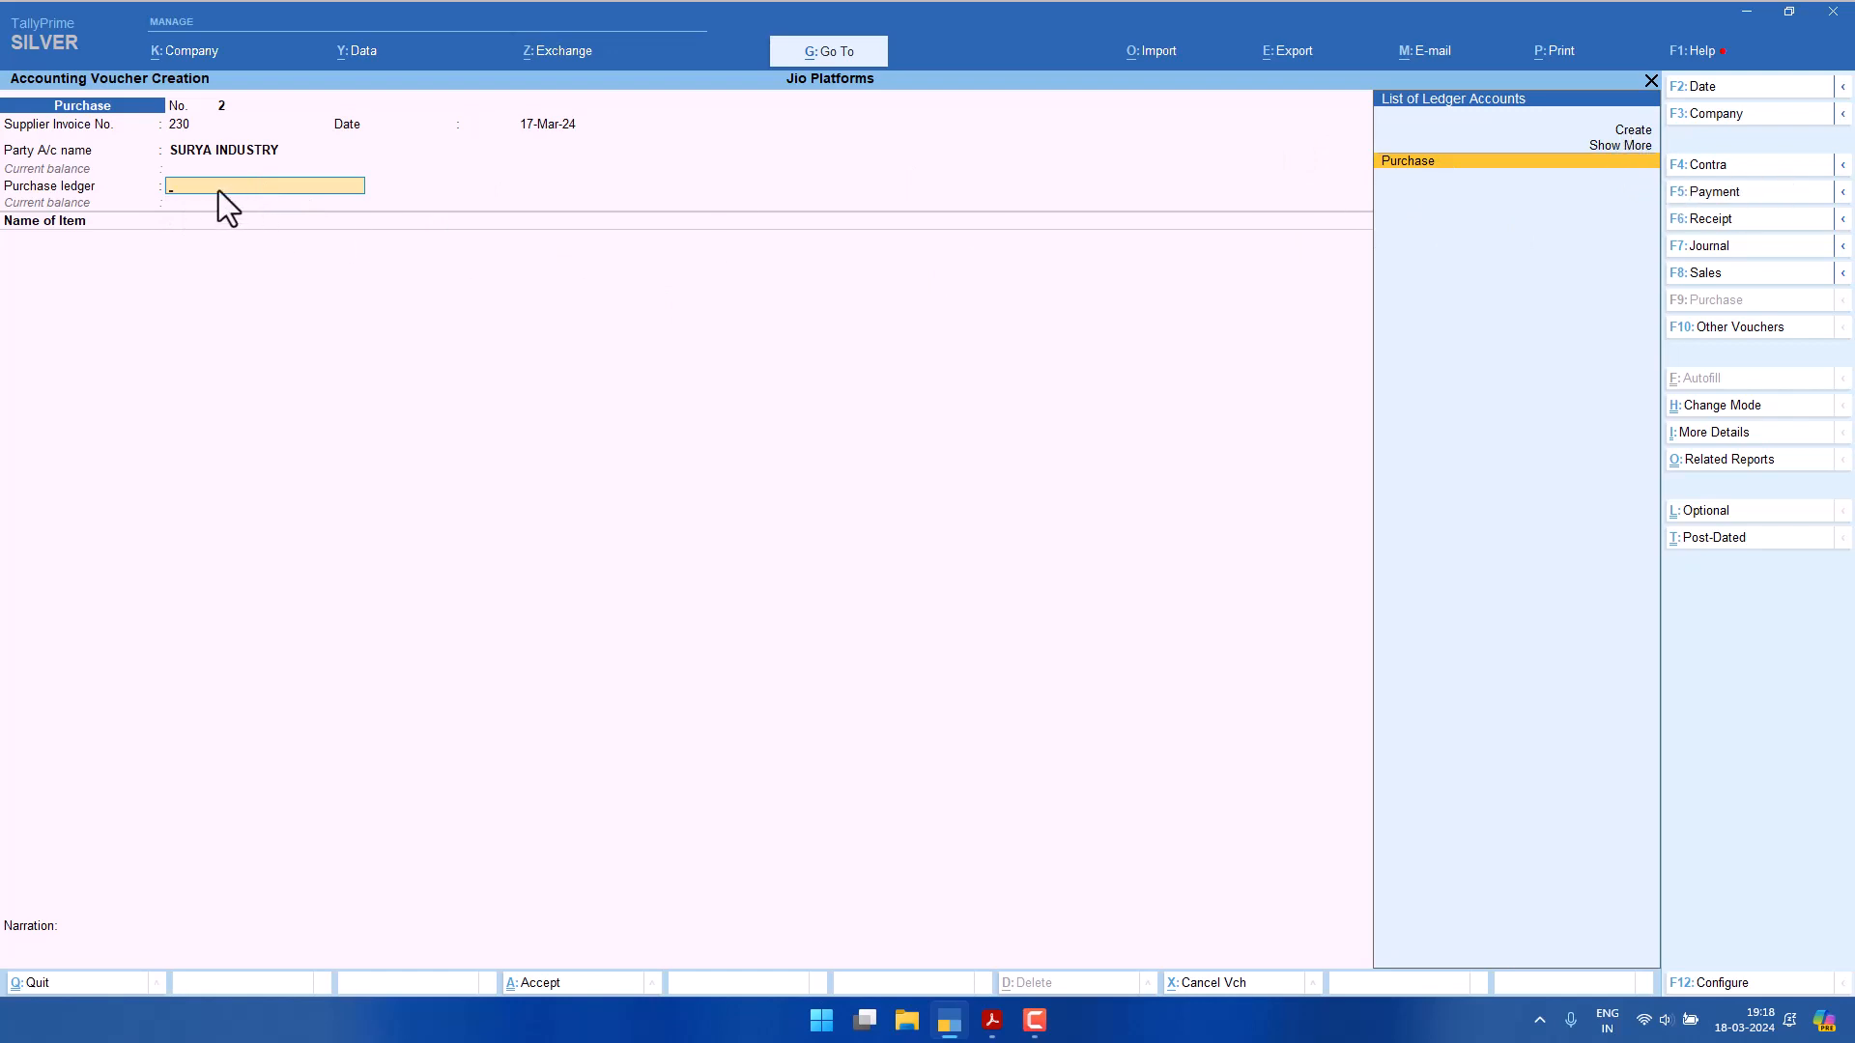
Create the ledger PURCHASE LOCAL under Purchase Accounts, with GST applicable and Goods as the type of supply, for the voucher's purchase ledger.
key("alt+c")
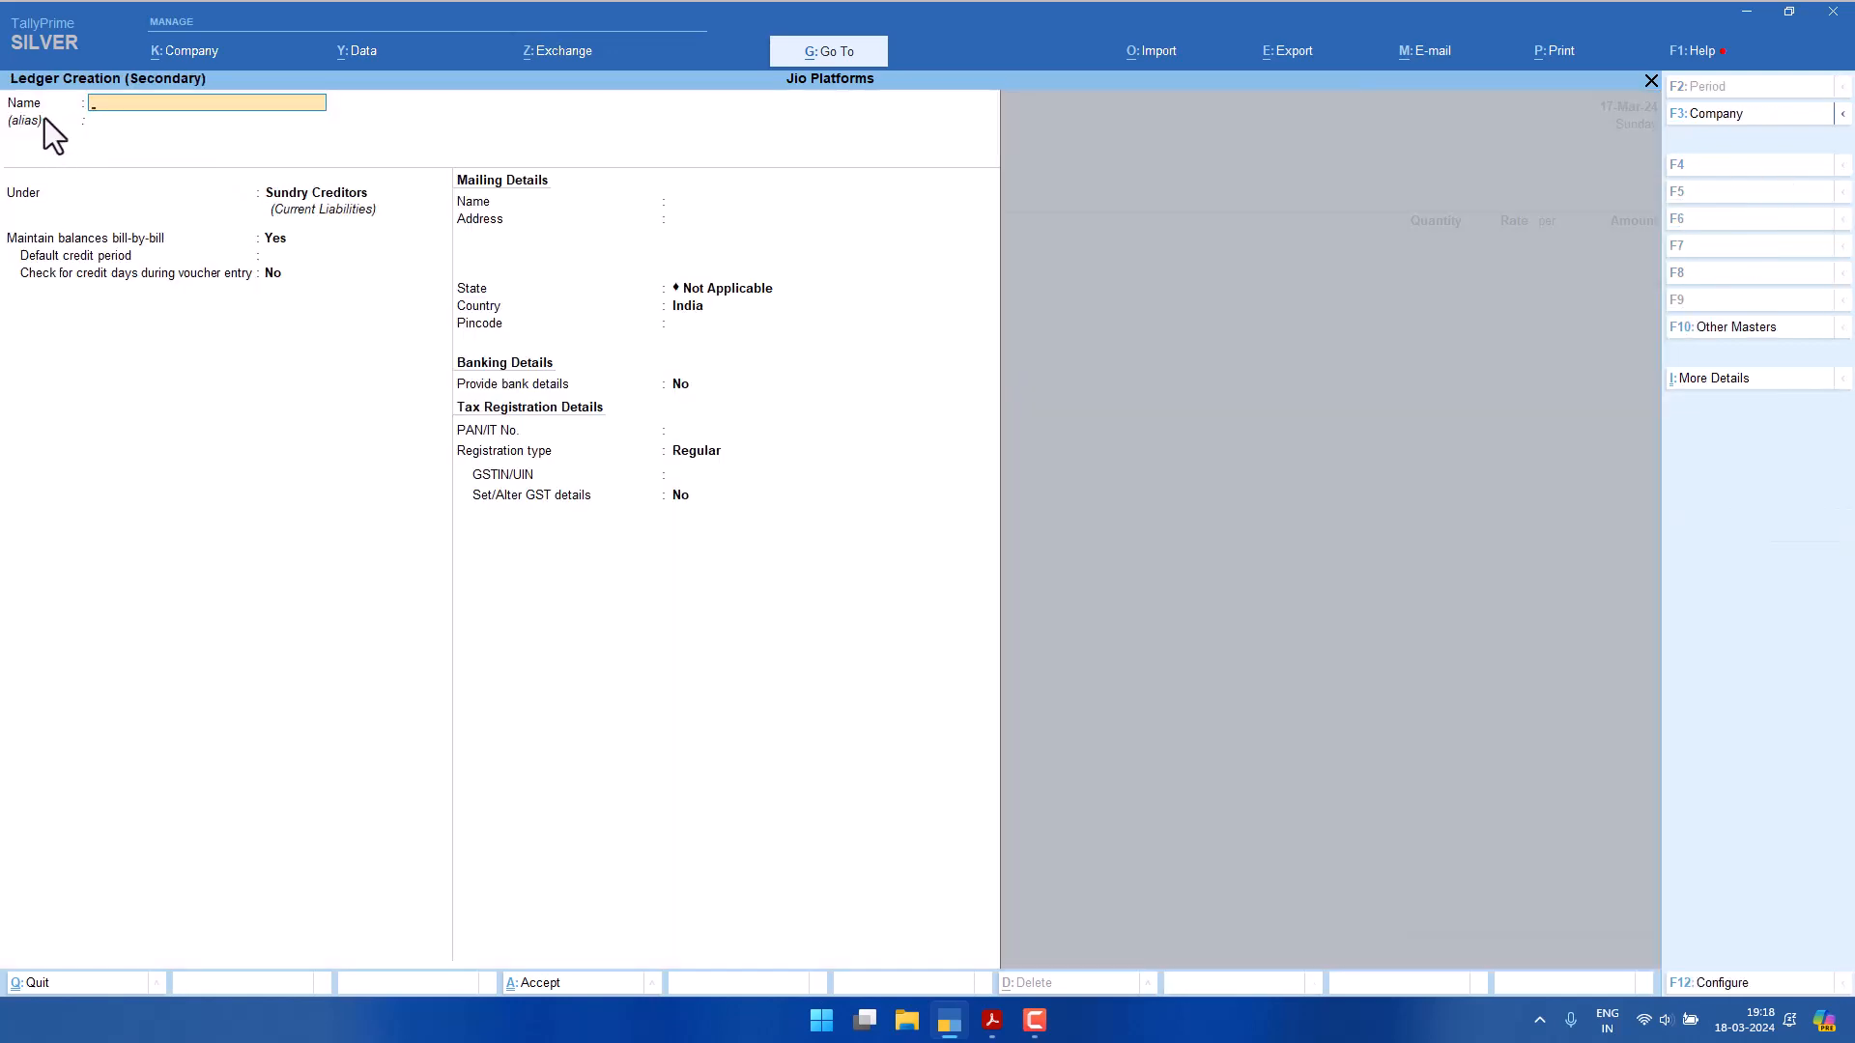
type("PURCHASE LOCAL")
key("Return")
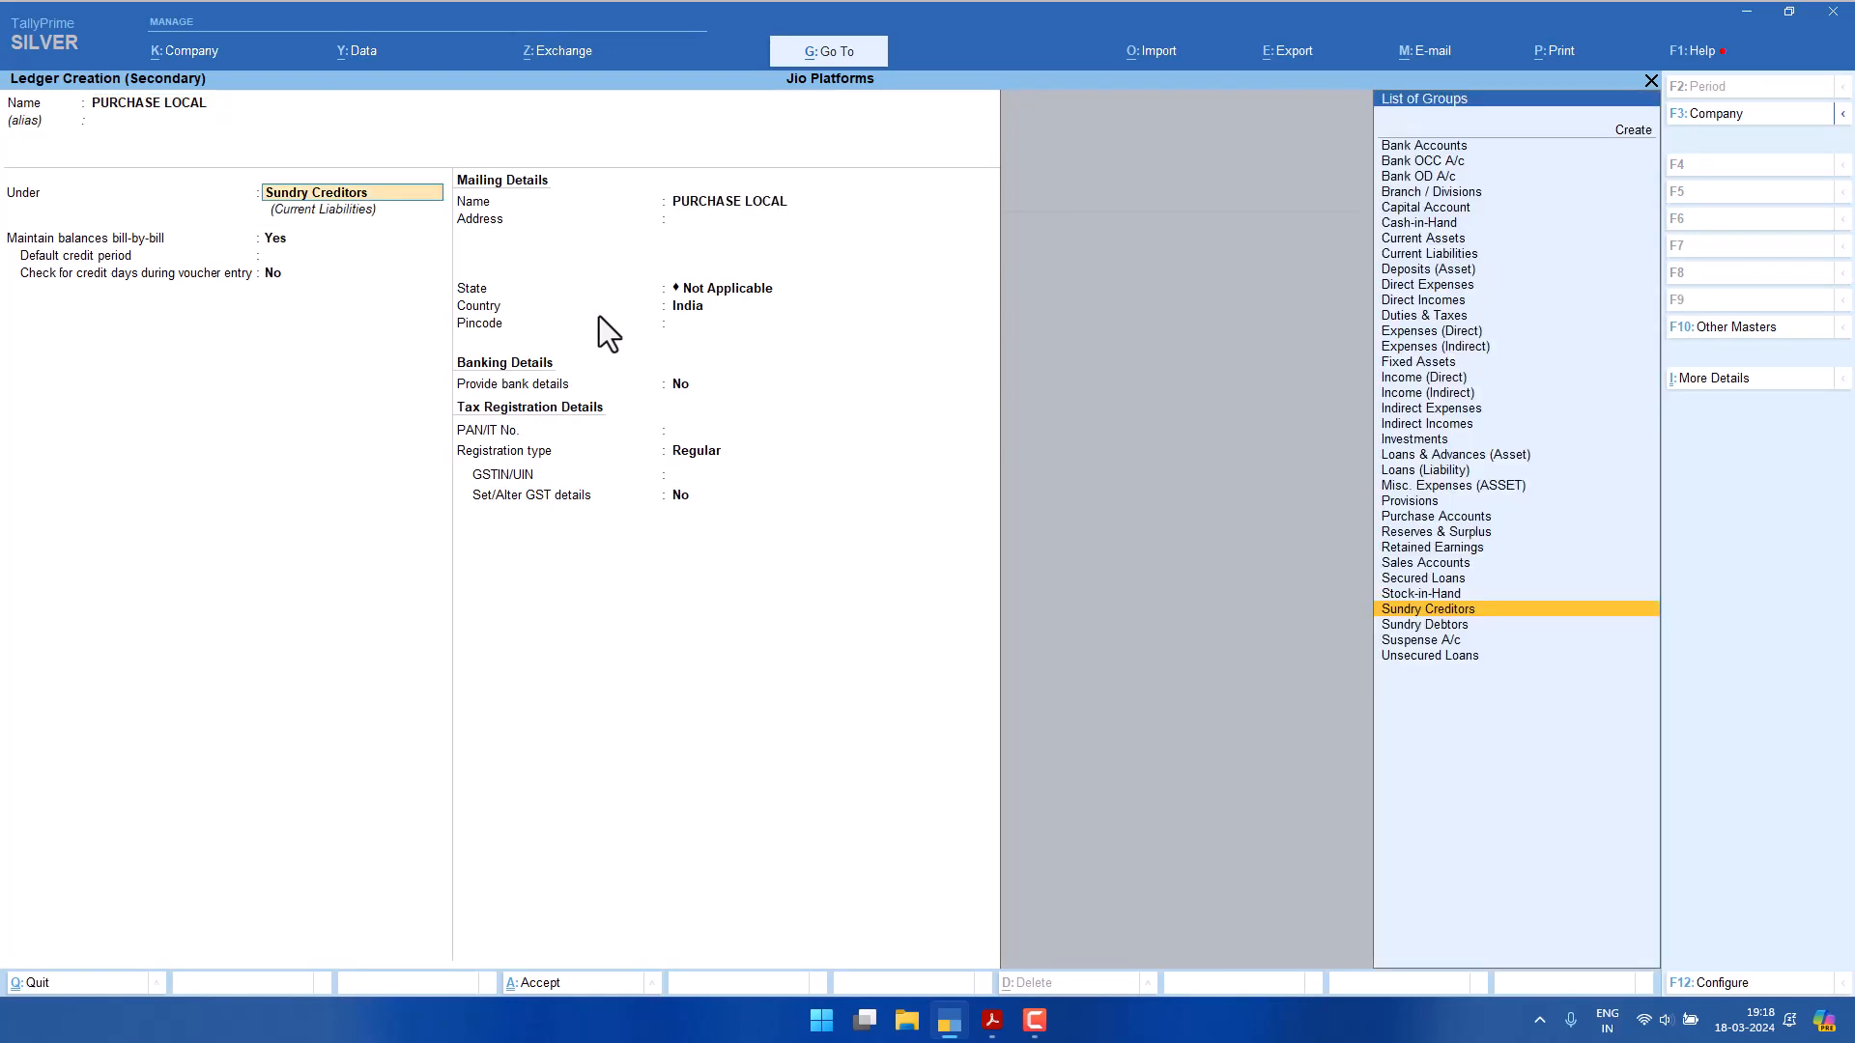
type("PUR")
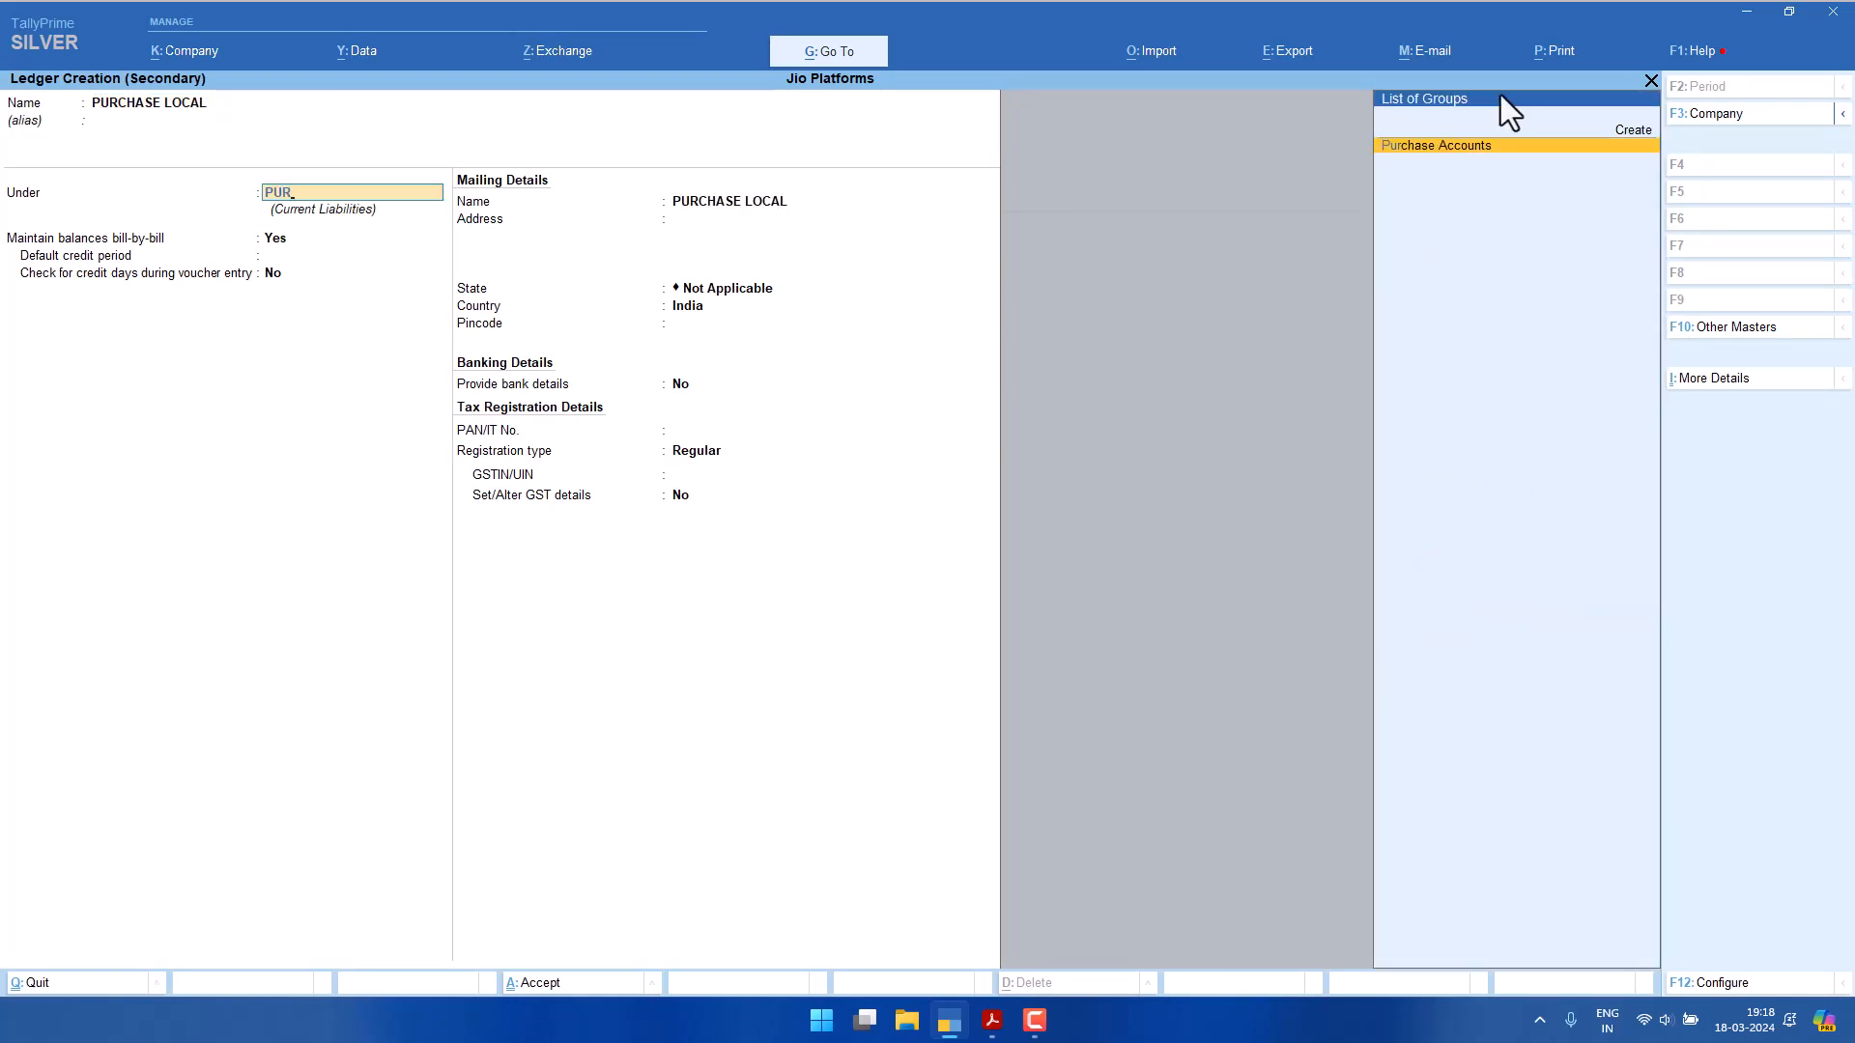
left_click(1465, 161)
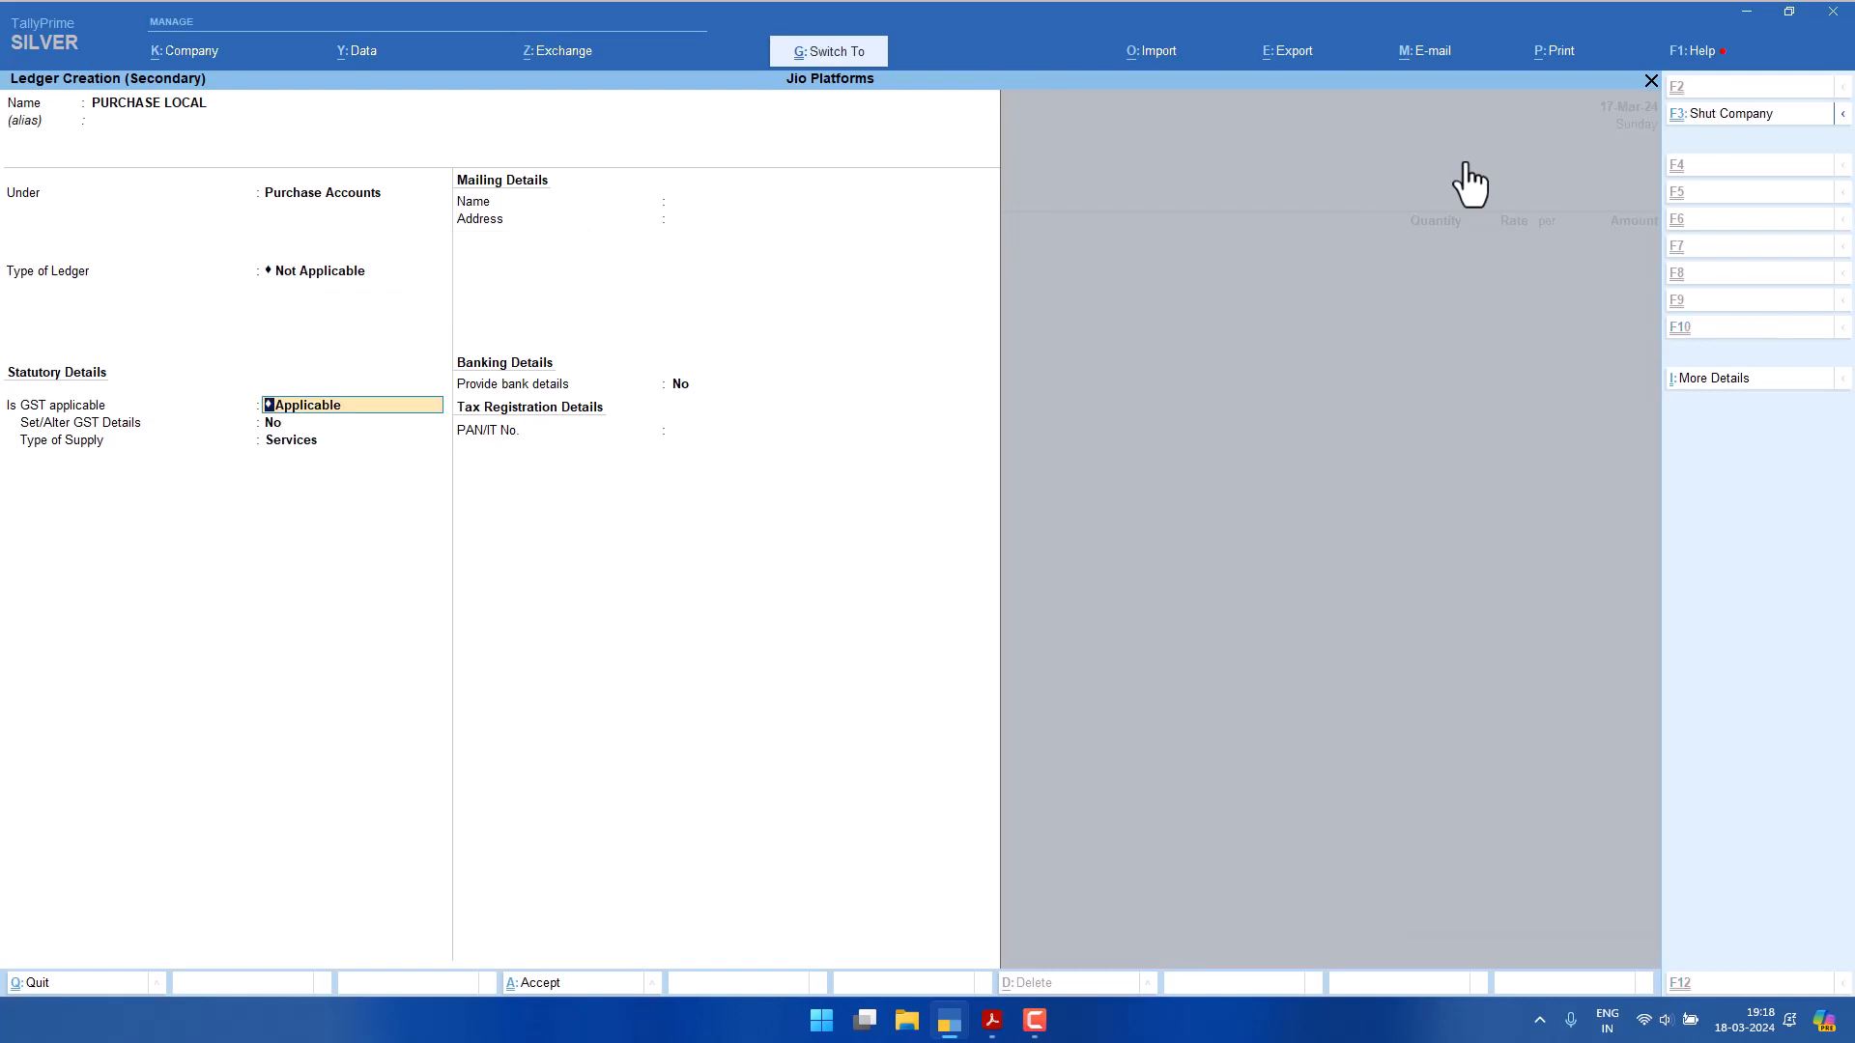
key("Return")
key("Return")
key("Up")
key("Return")
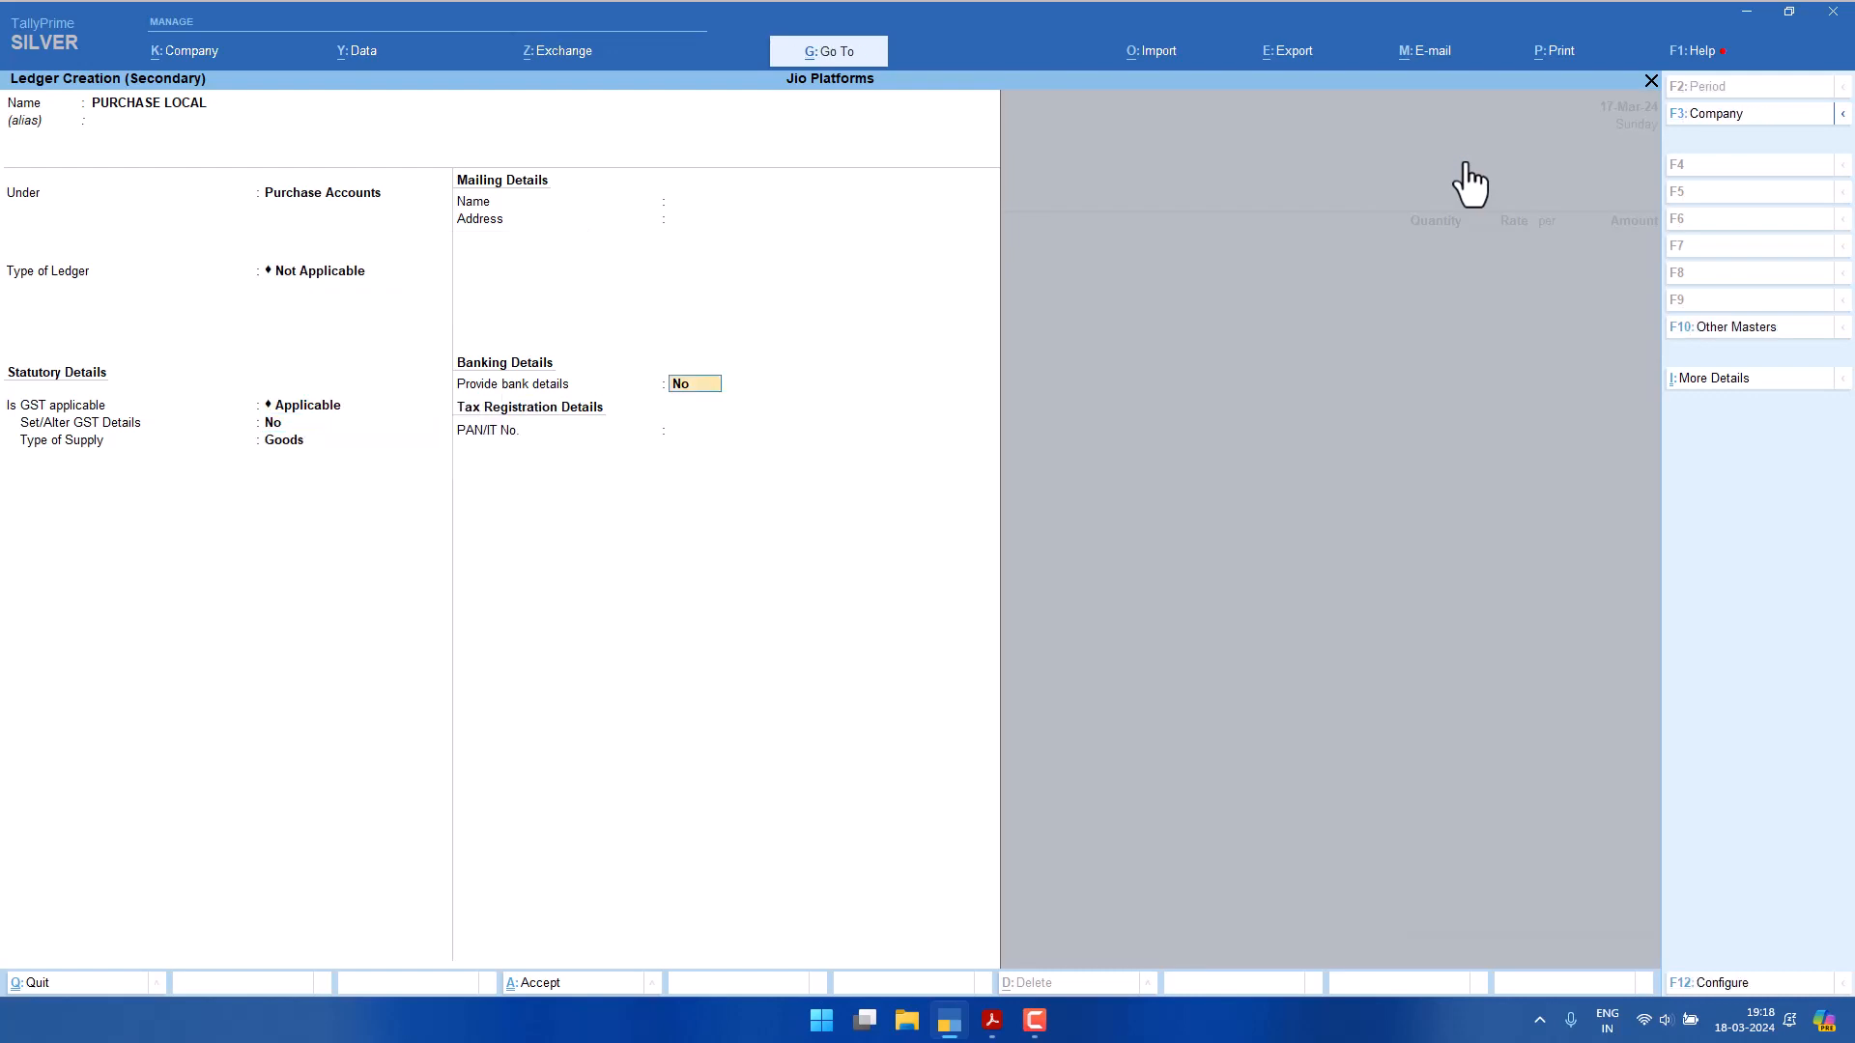
key("ctrl+a")
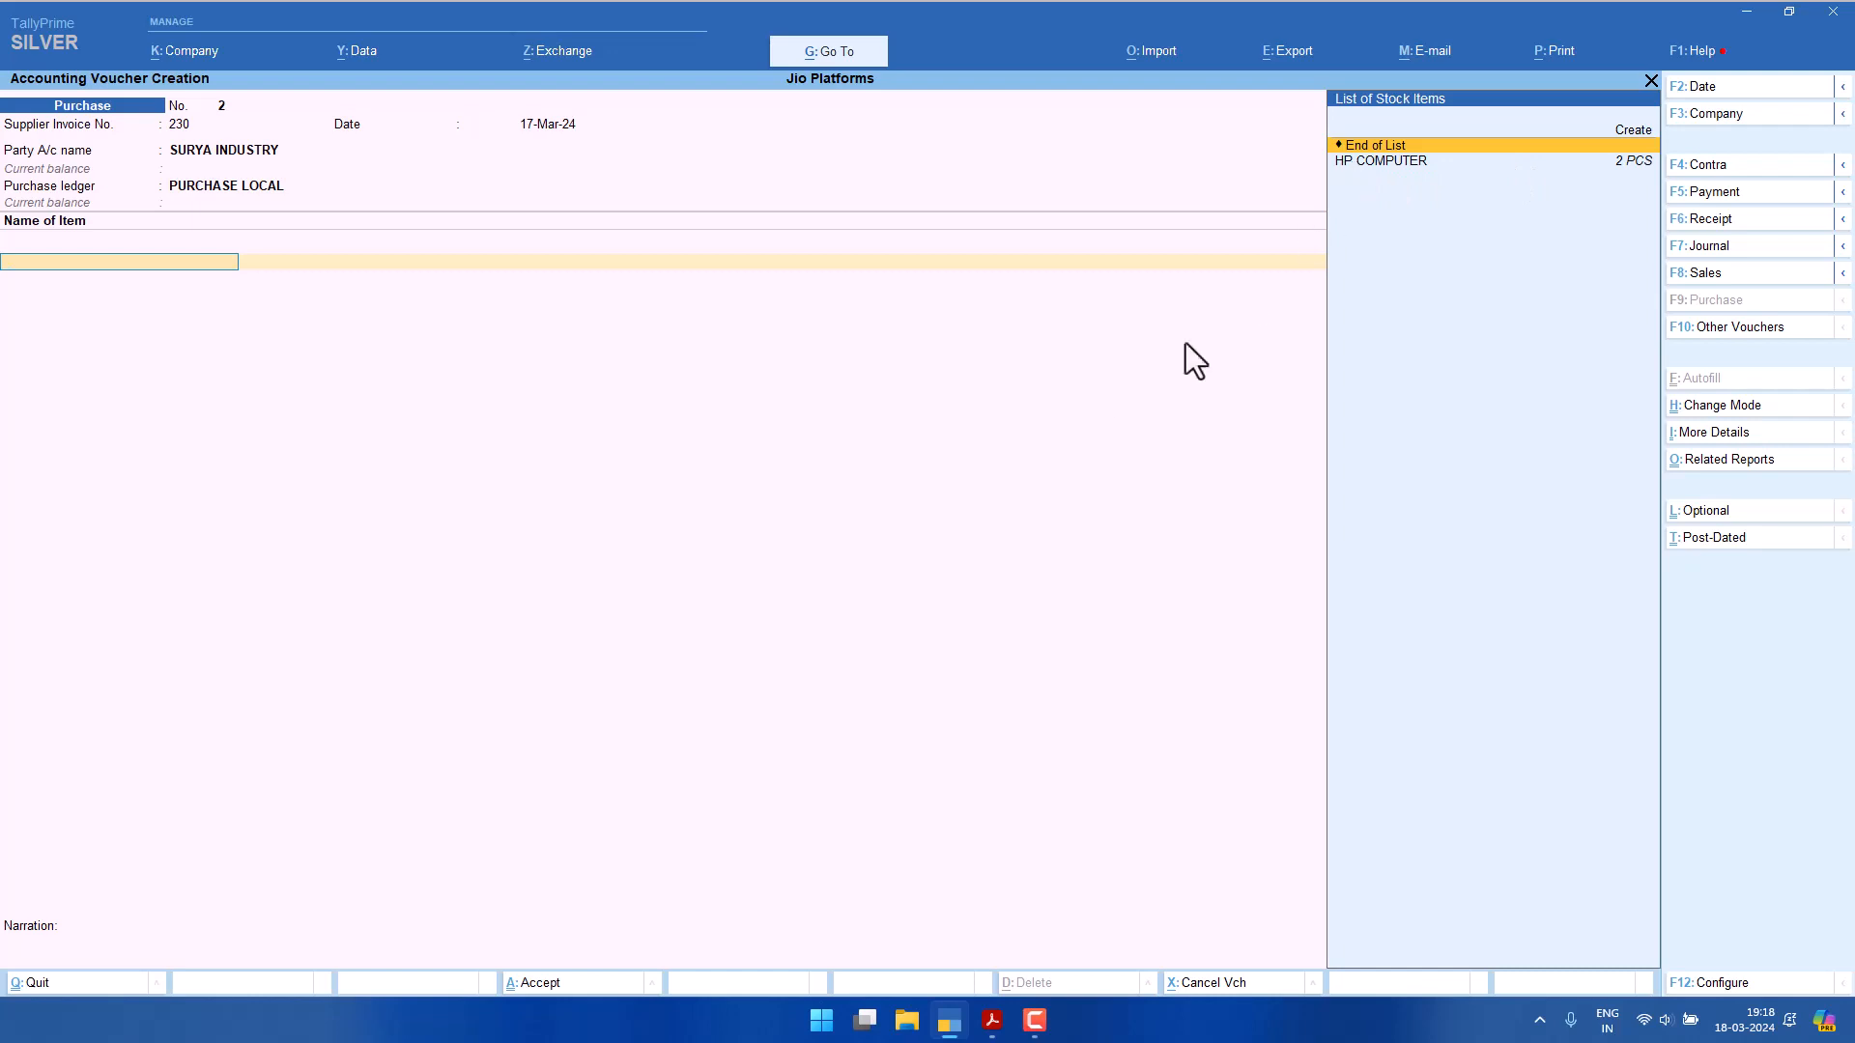
Start creating a stock item named LENOVO COMPUTER from the voucher's first item line.
key("alt+c")
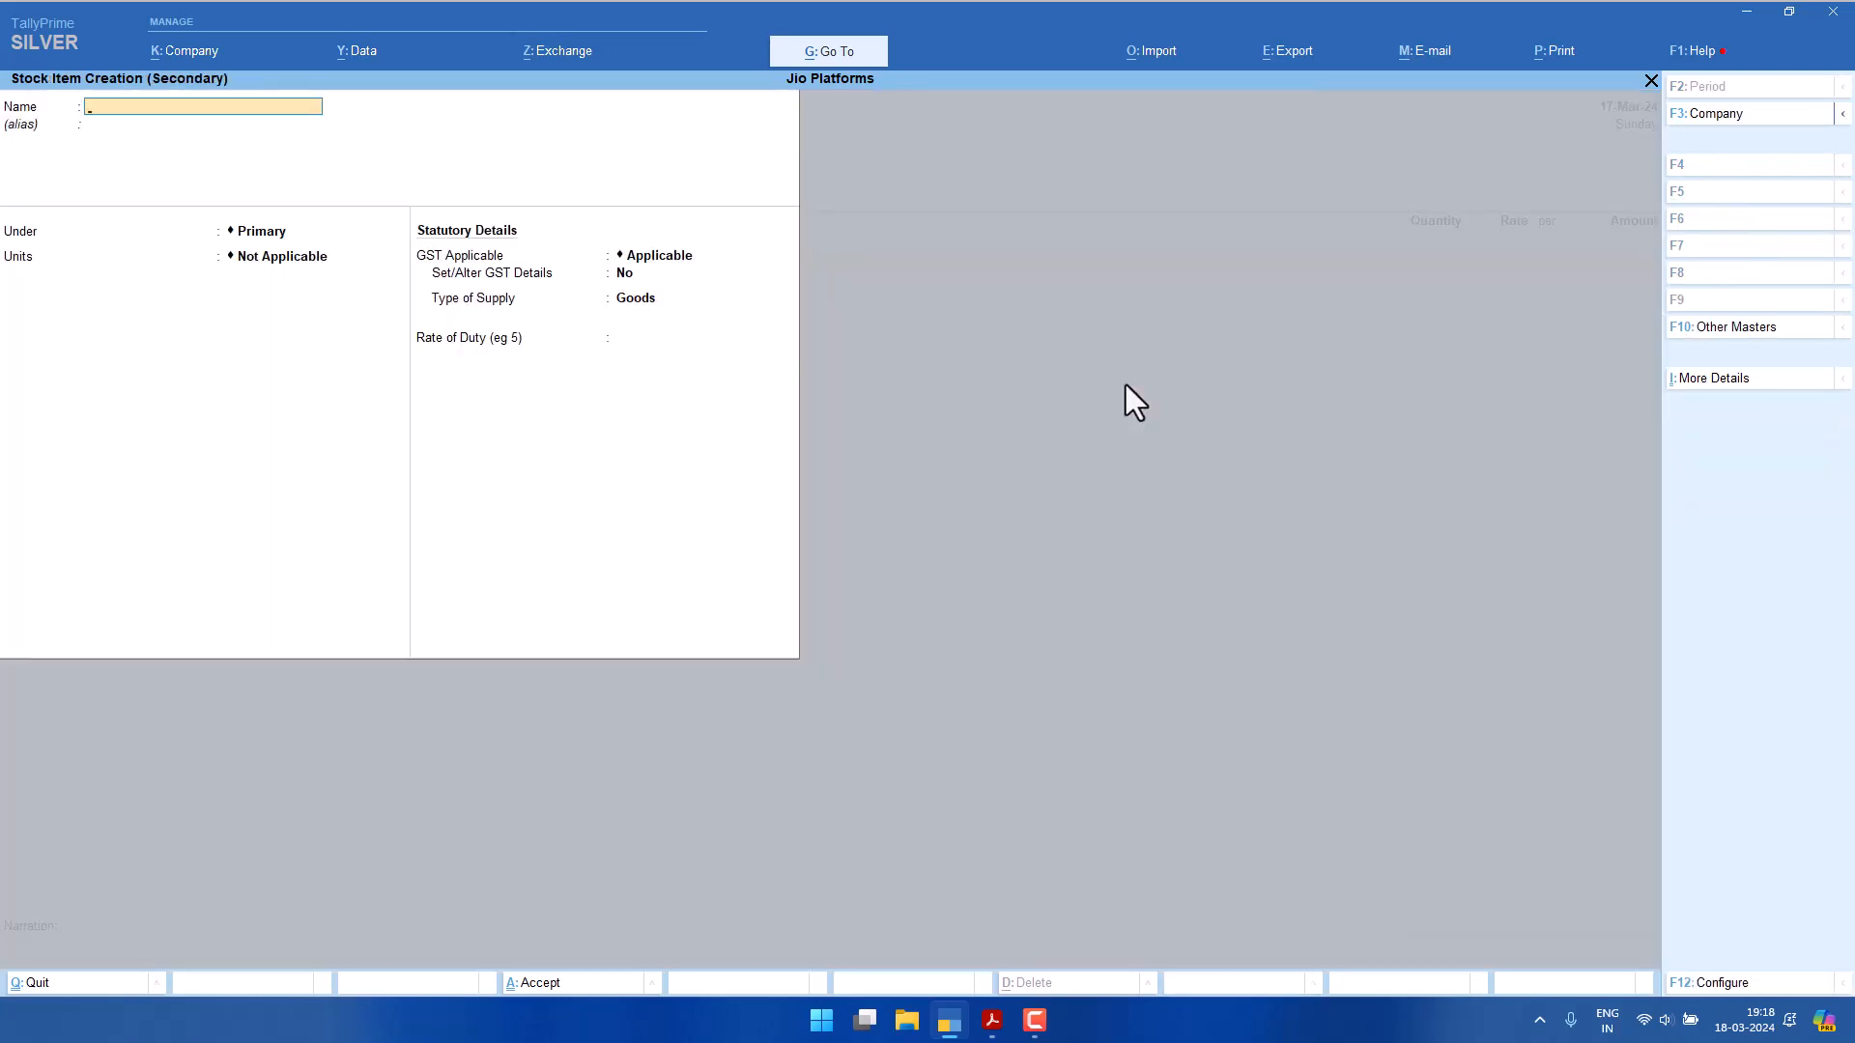
type("LENOVO COMPUTER")
key("Return")
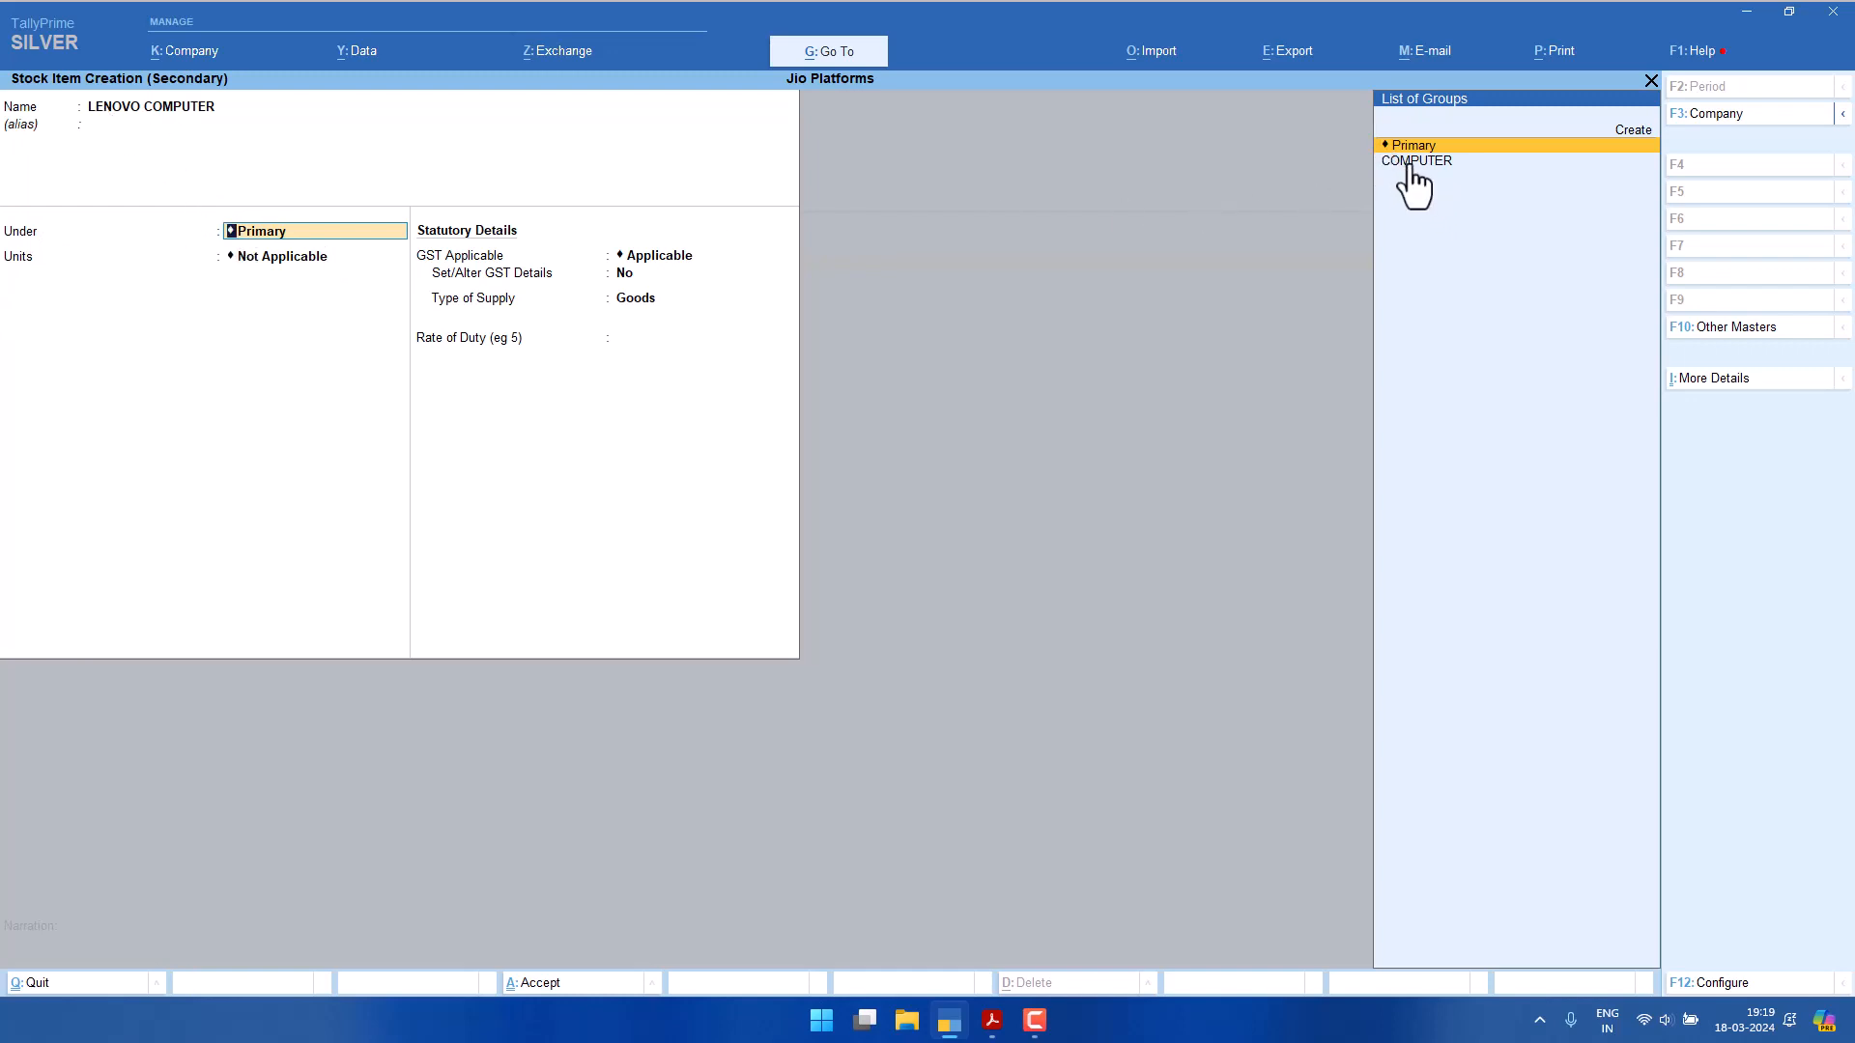
key("alt+c")
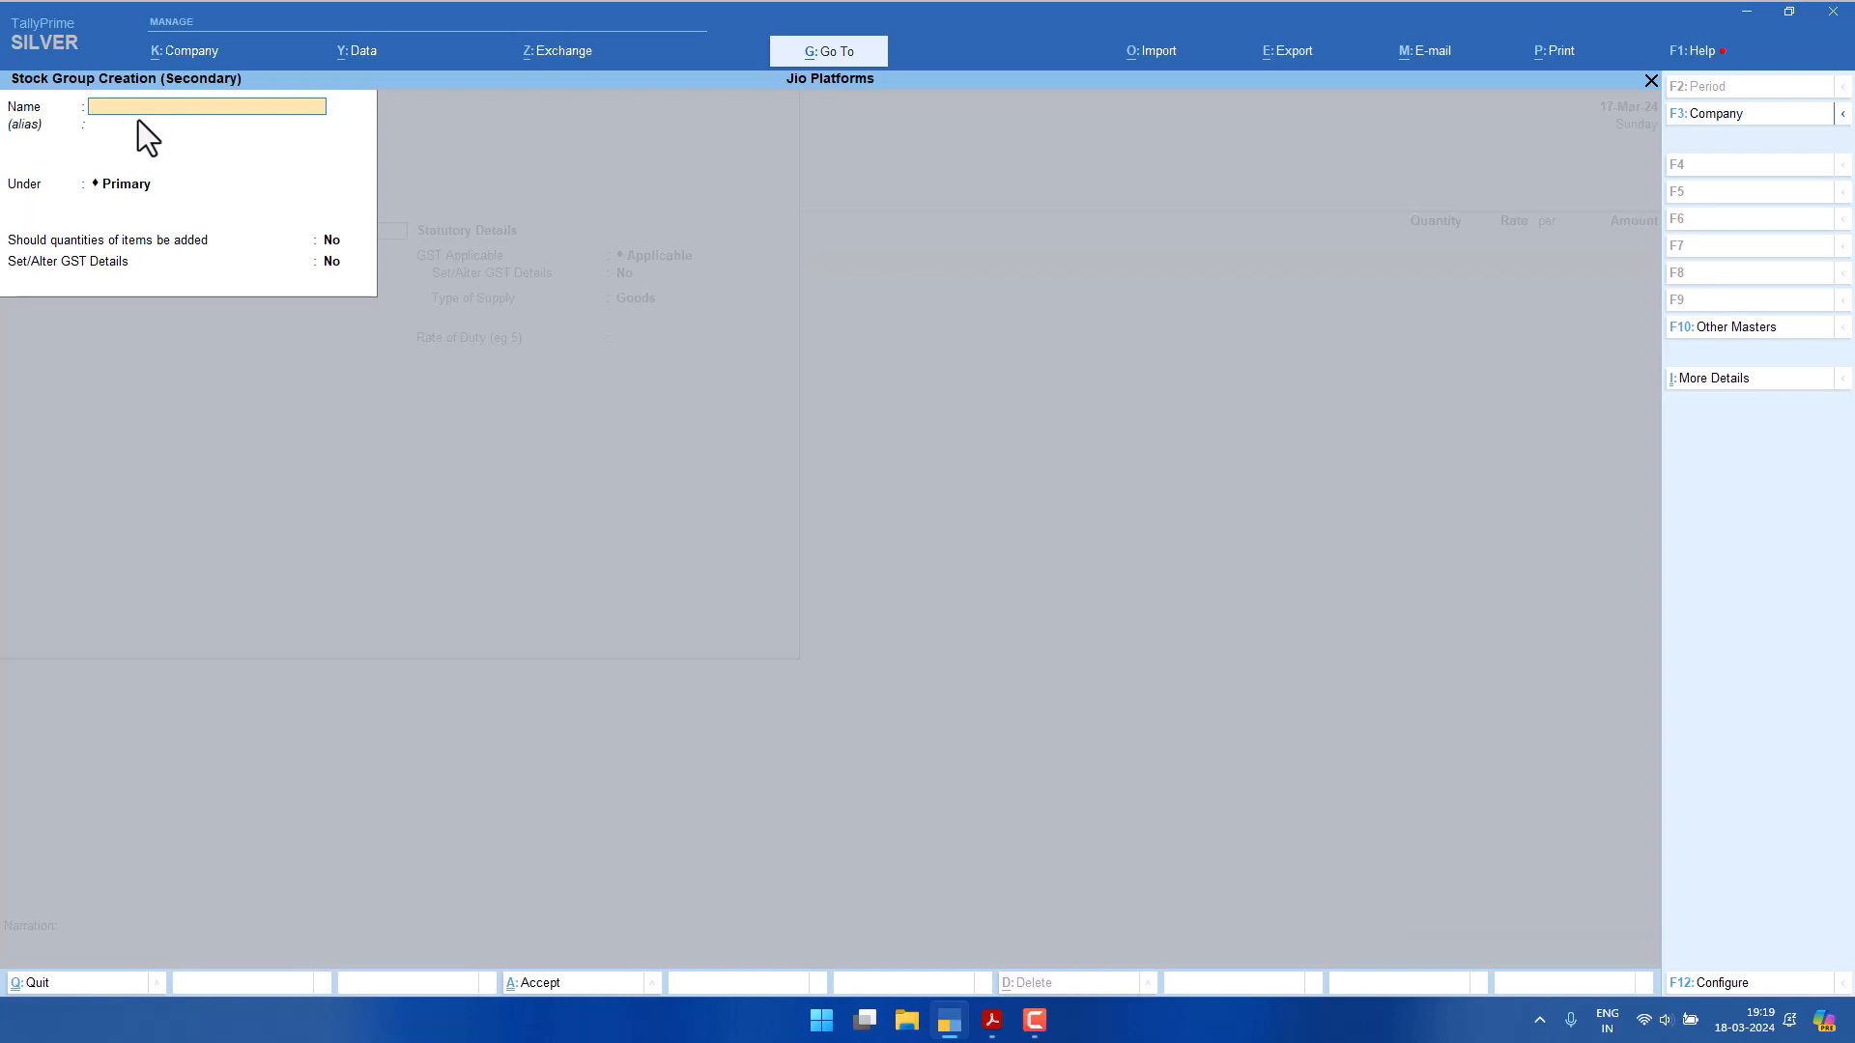
key("Escape")
key("Return")
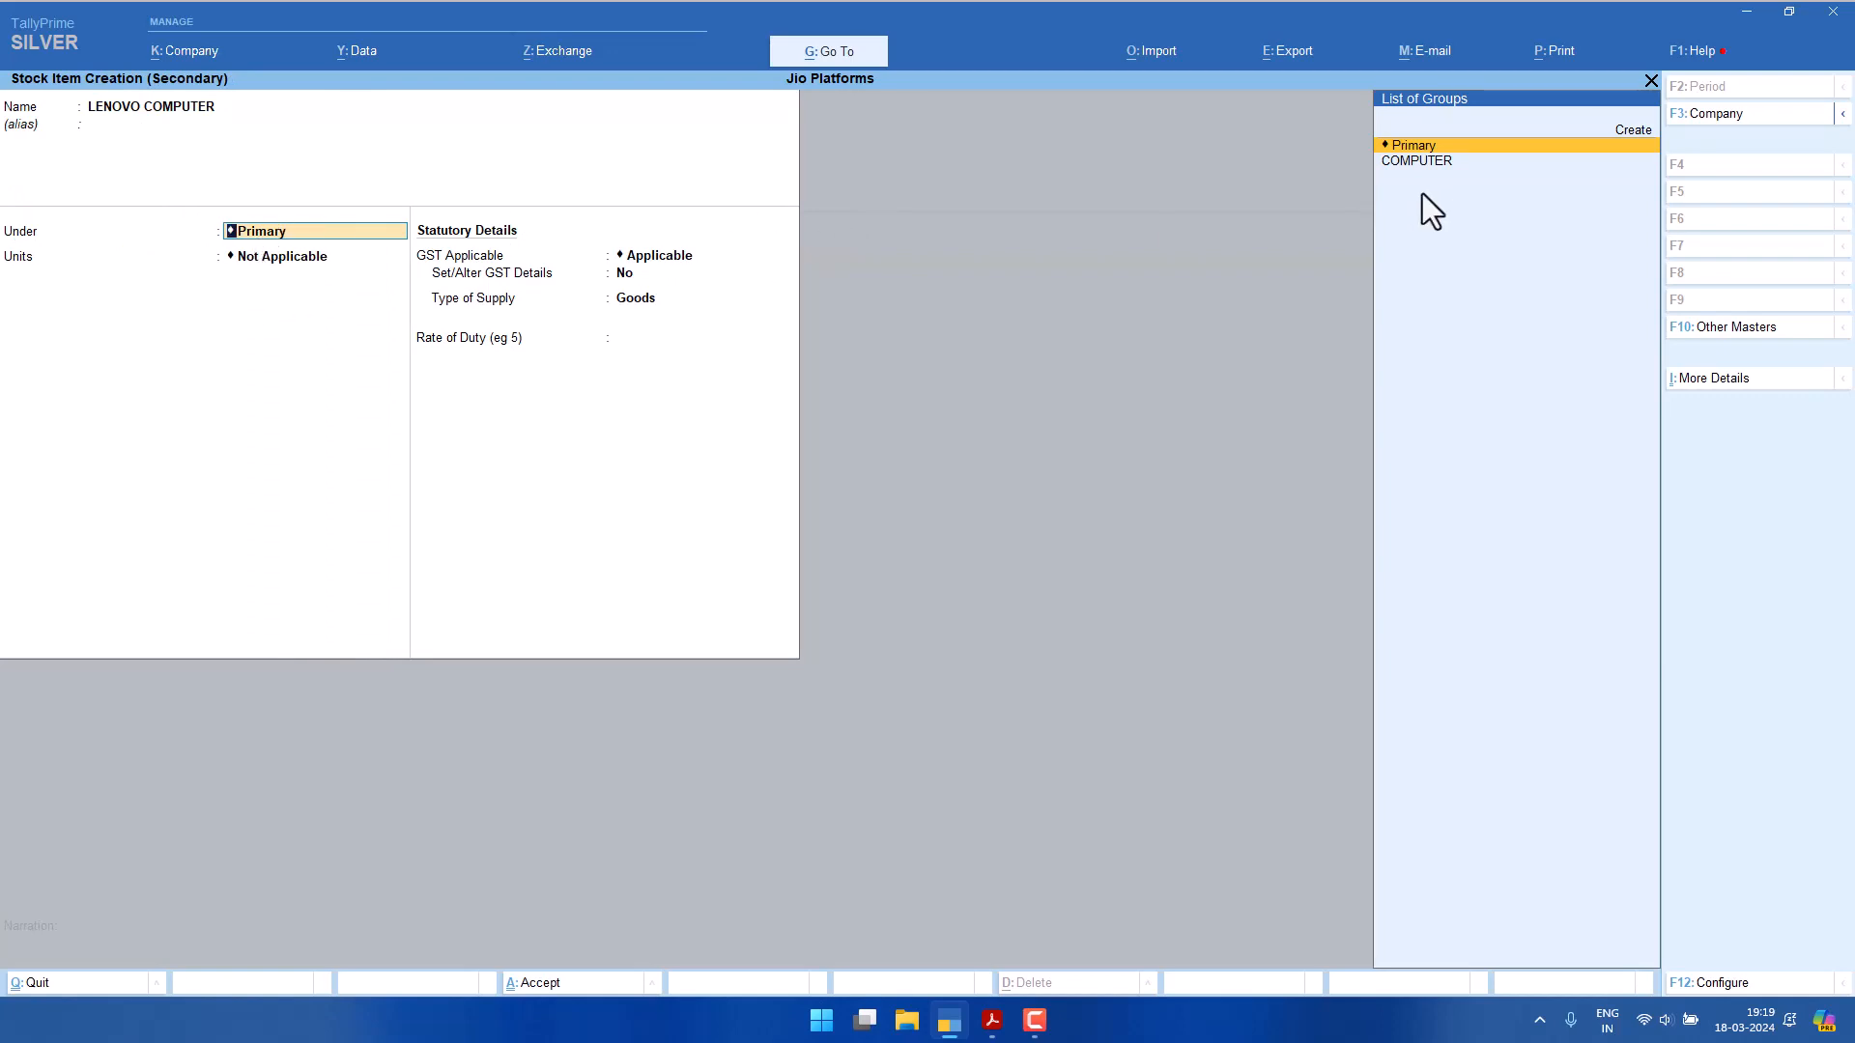
Place the stock item under the COMPUTER group, reviewing the group's alteration settings and accepting them as they are.
key("Down")
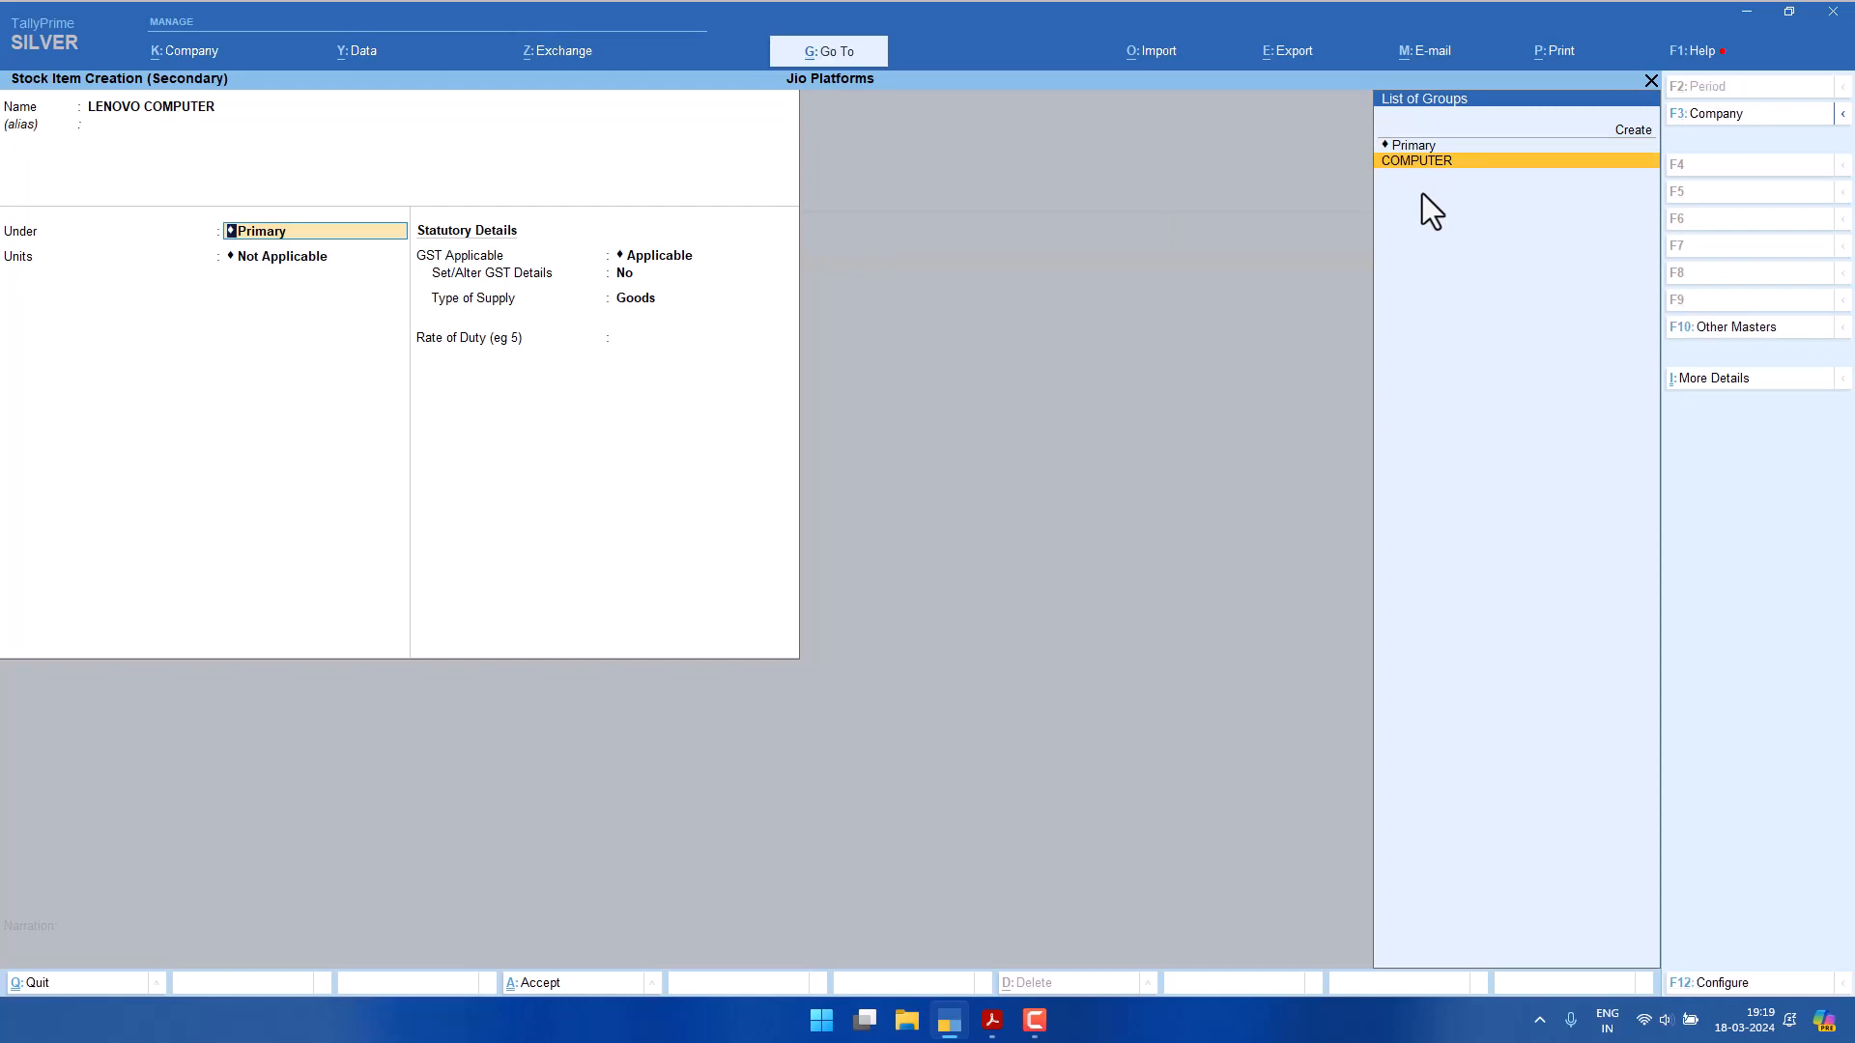
key("Return")
key("BackSpace")
key("ctrl+Return")
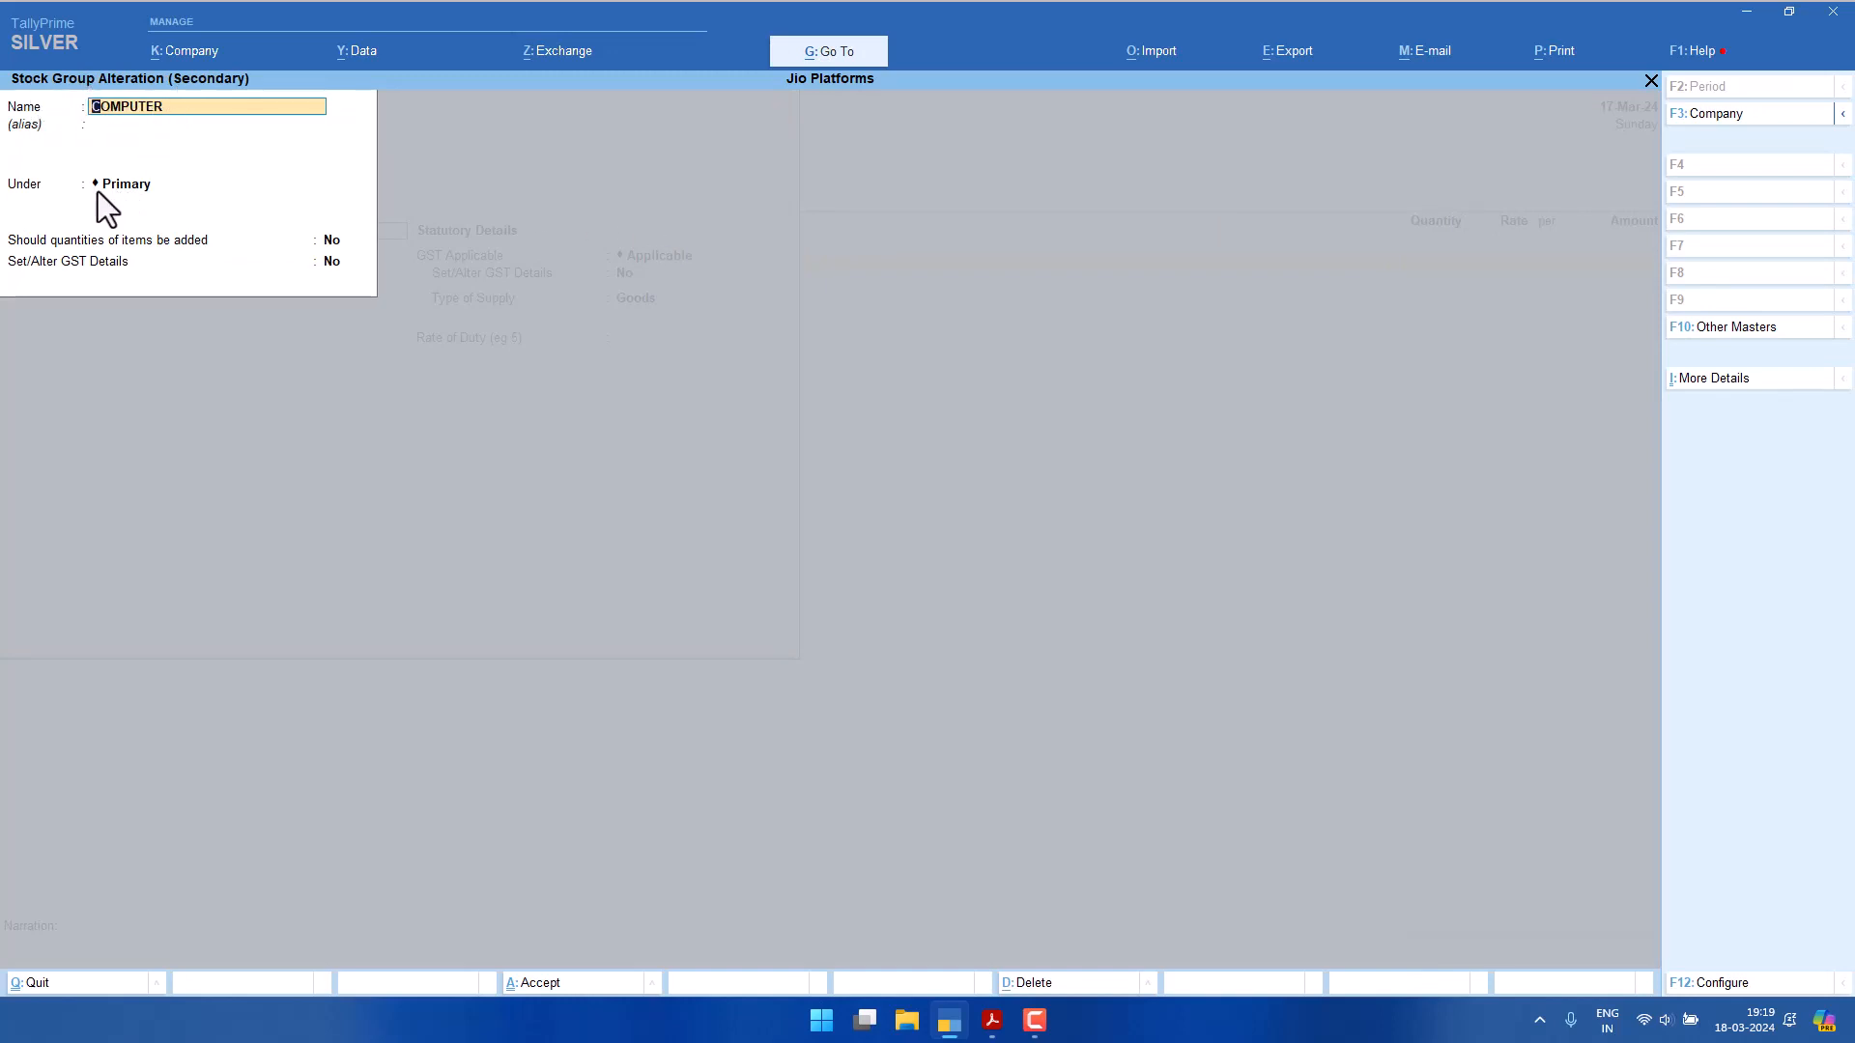
key("Return")
key("Return")
key("Return")
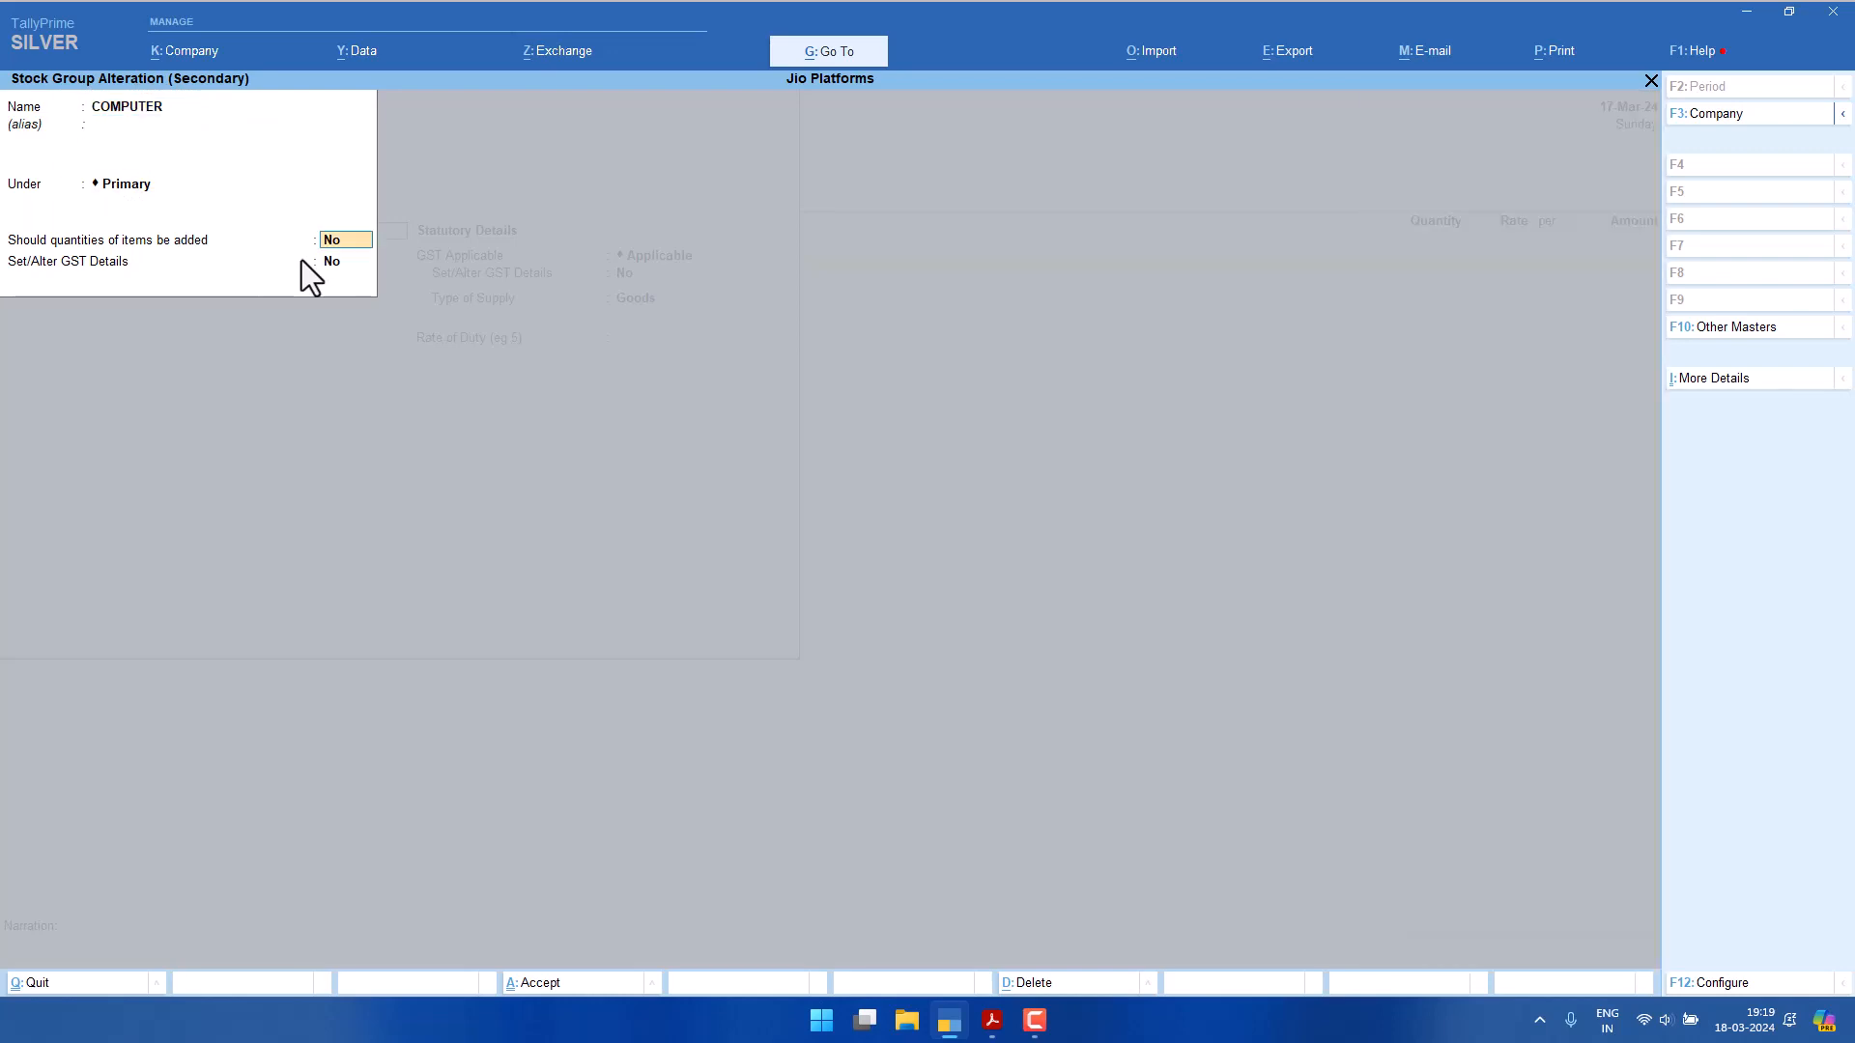
key("Return")
key("Return")
key("Return")
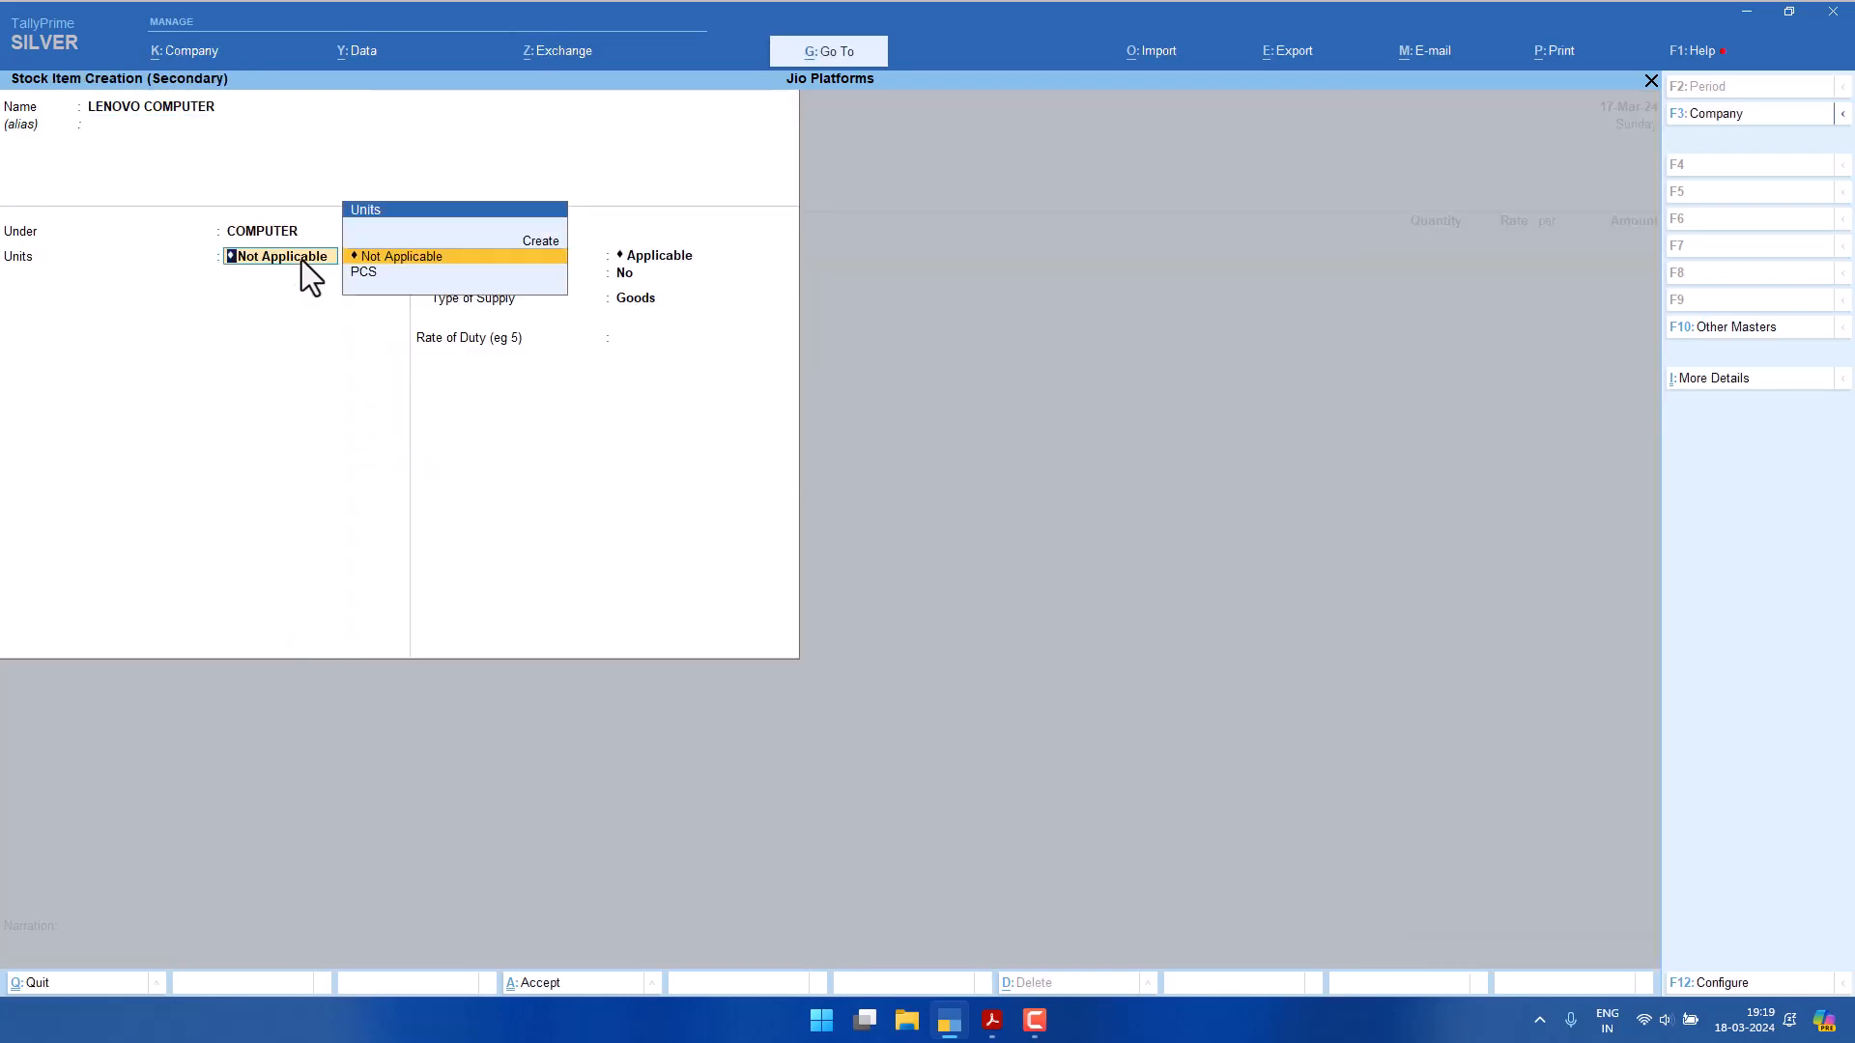
Set the stock item's unit to PCS, keep the default statutory details with Goods as the type of supply, and save it.
key("Down")
key("Return")
key("Return")
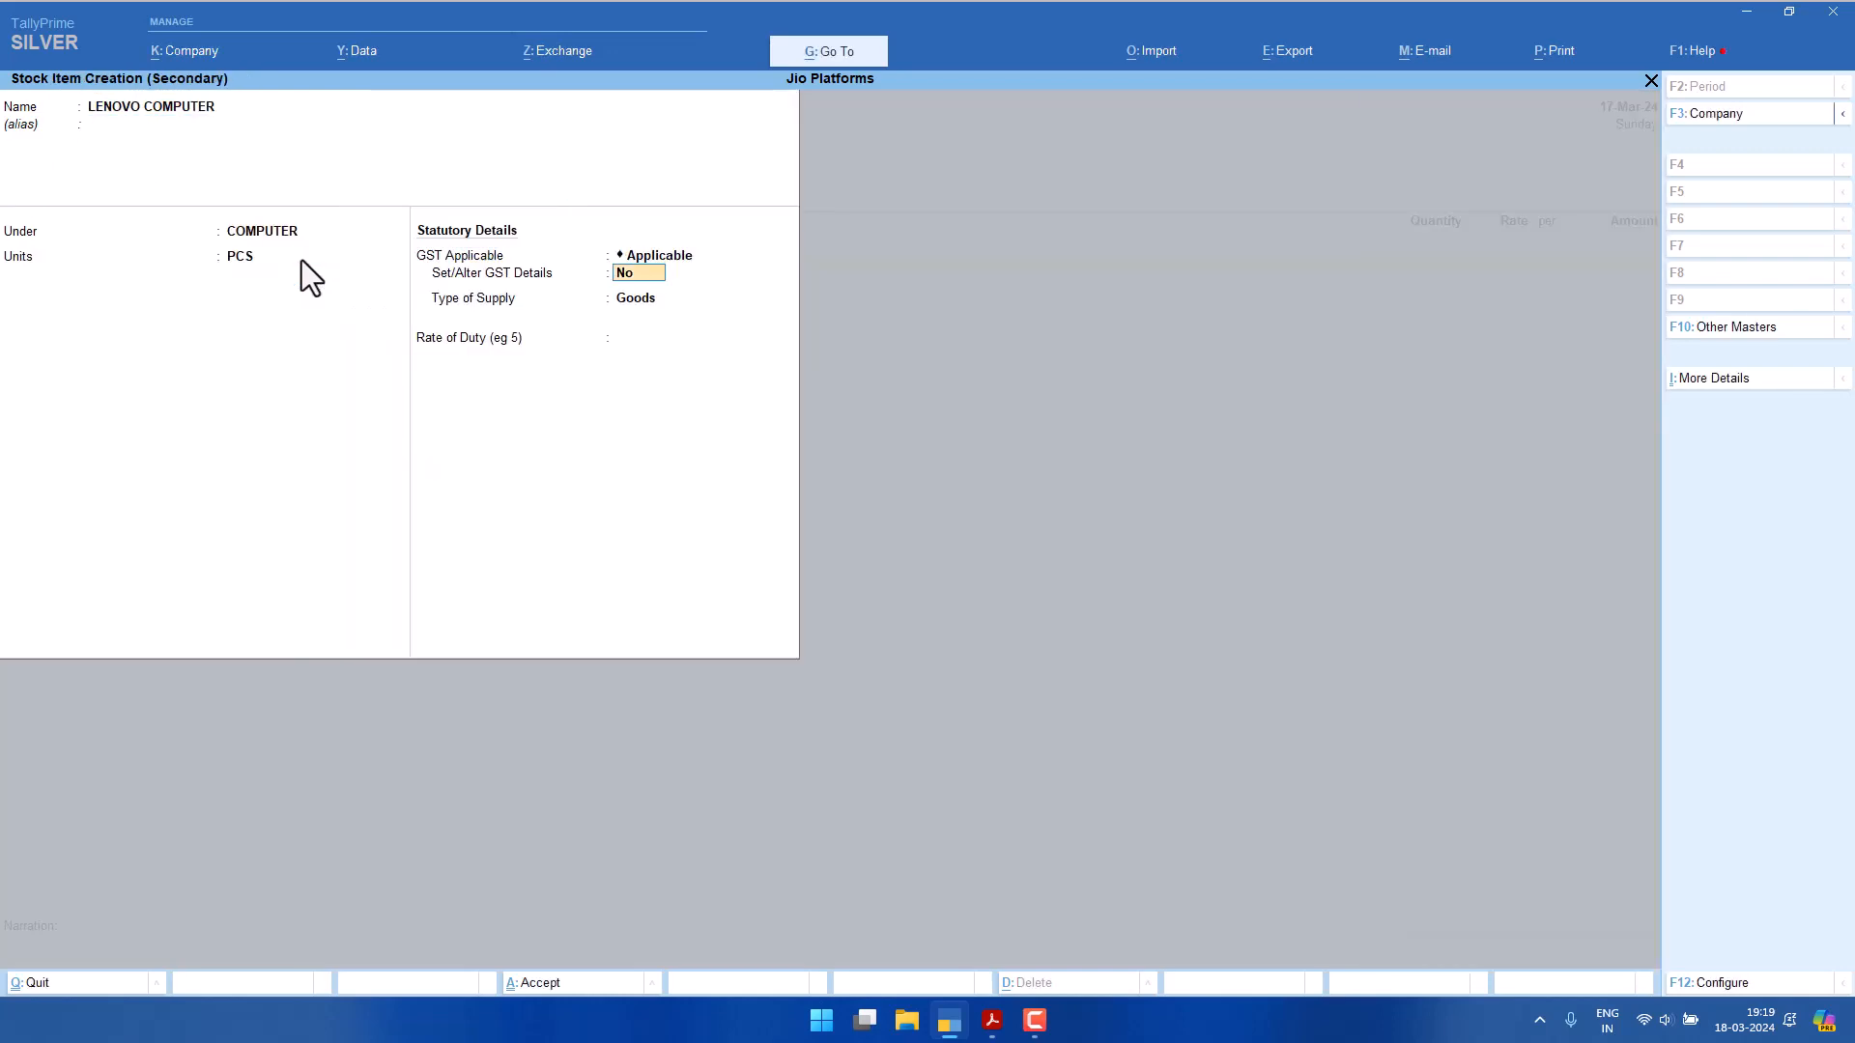
key("Return")
key("Return")
key("Return")
key("Return")
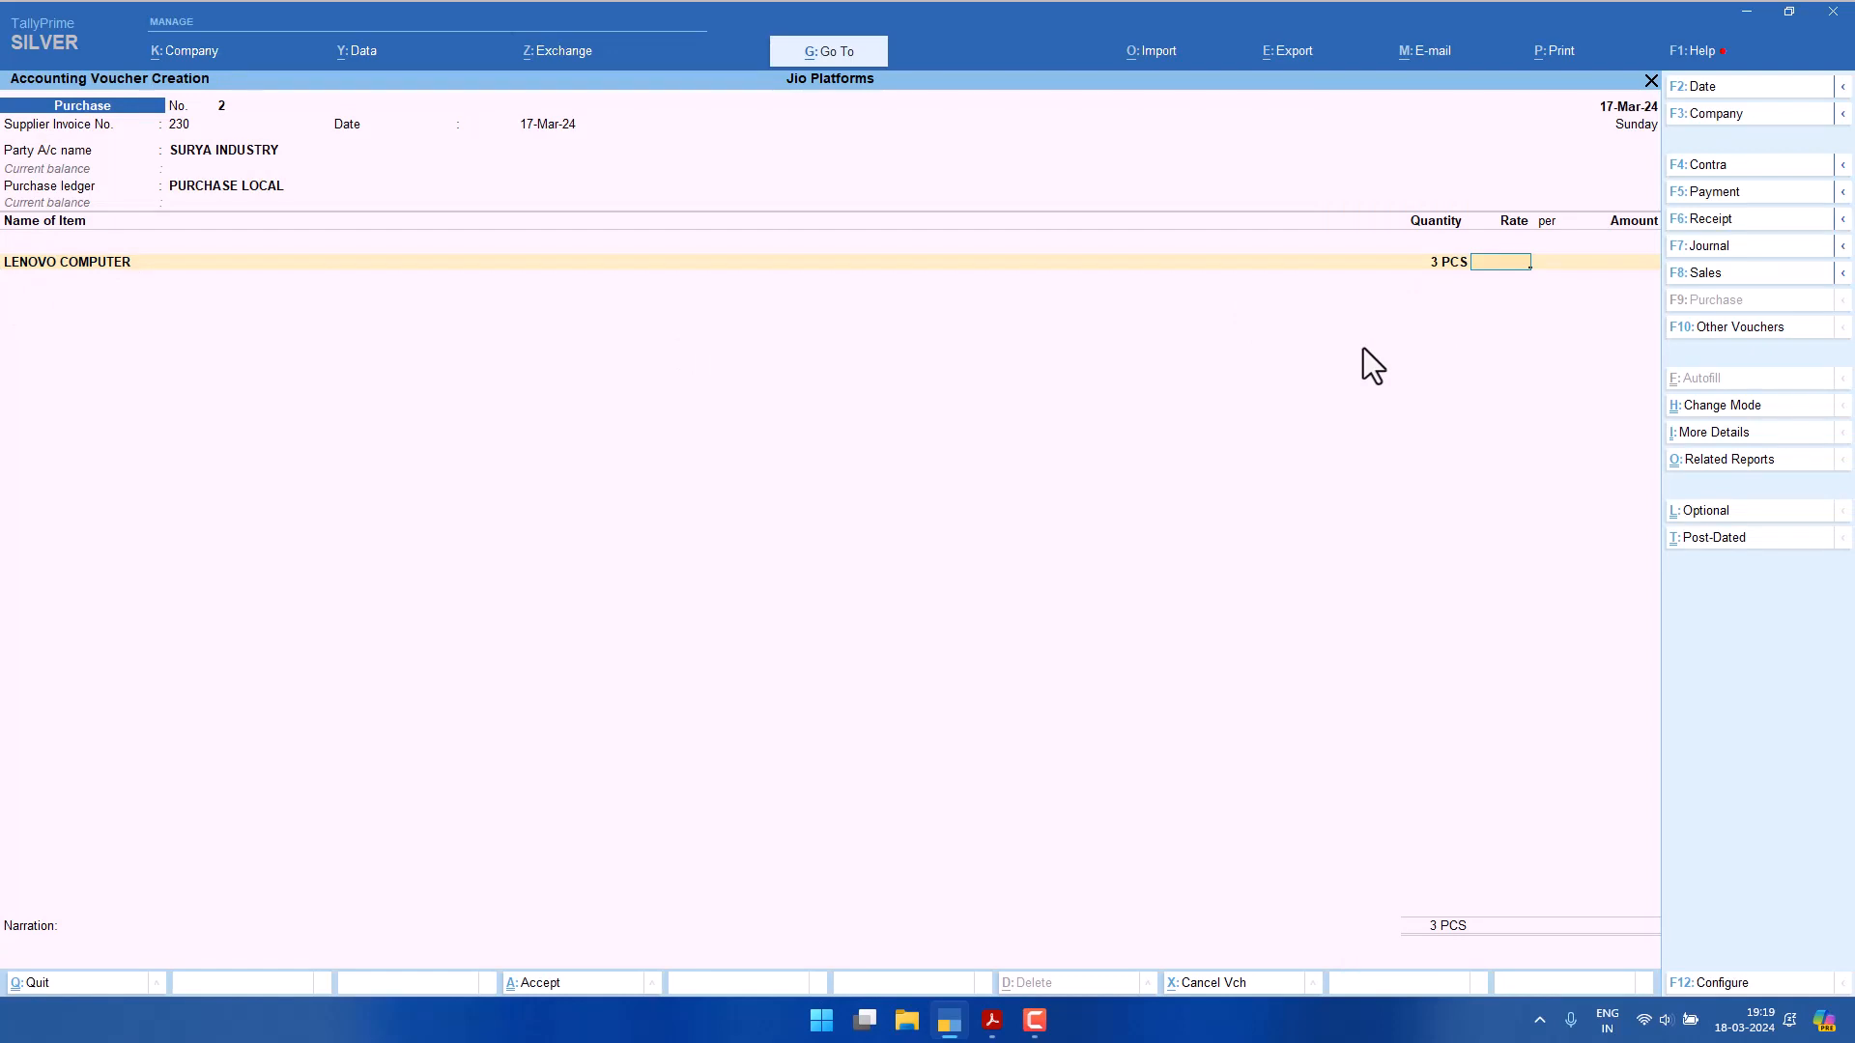
Enter 3 PCS at a rate of 15000 for LENOVO COMPUTER in the voucher.
type("15000")
key("Return")
key("Return")
key("Return")
Finish the item list, accept New Ref 230 for 45,000.00 in the bill-wise details, save the purchase voucher and leave voucher entry.
key("Return")
key("Return")
key("Return")
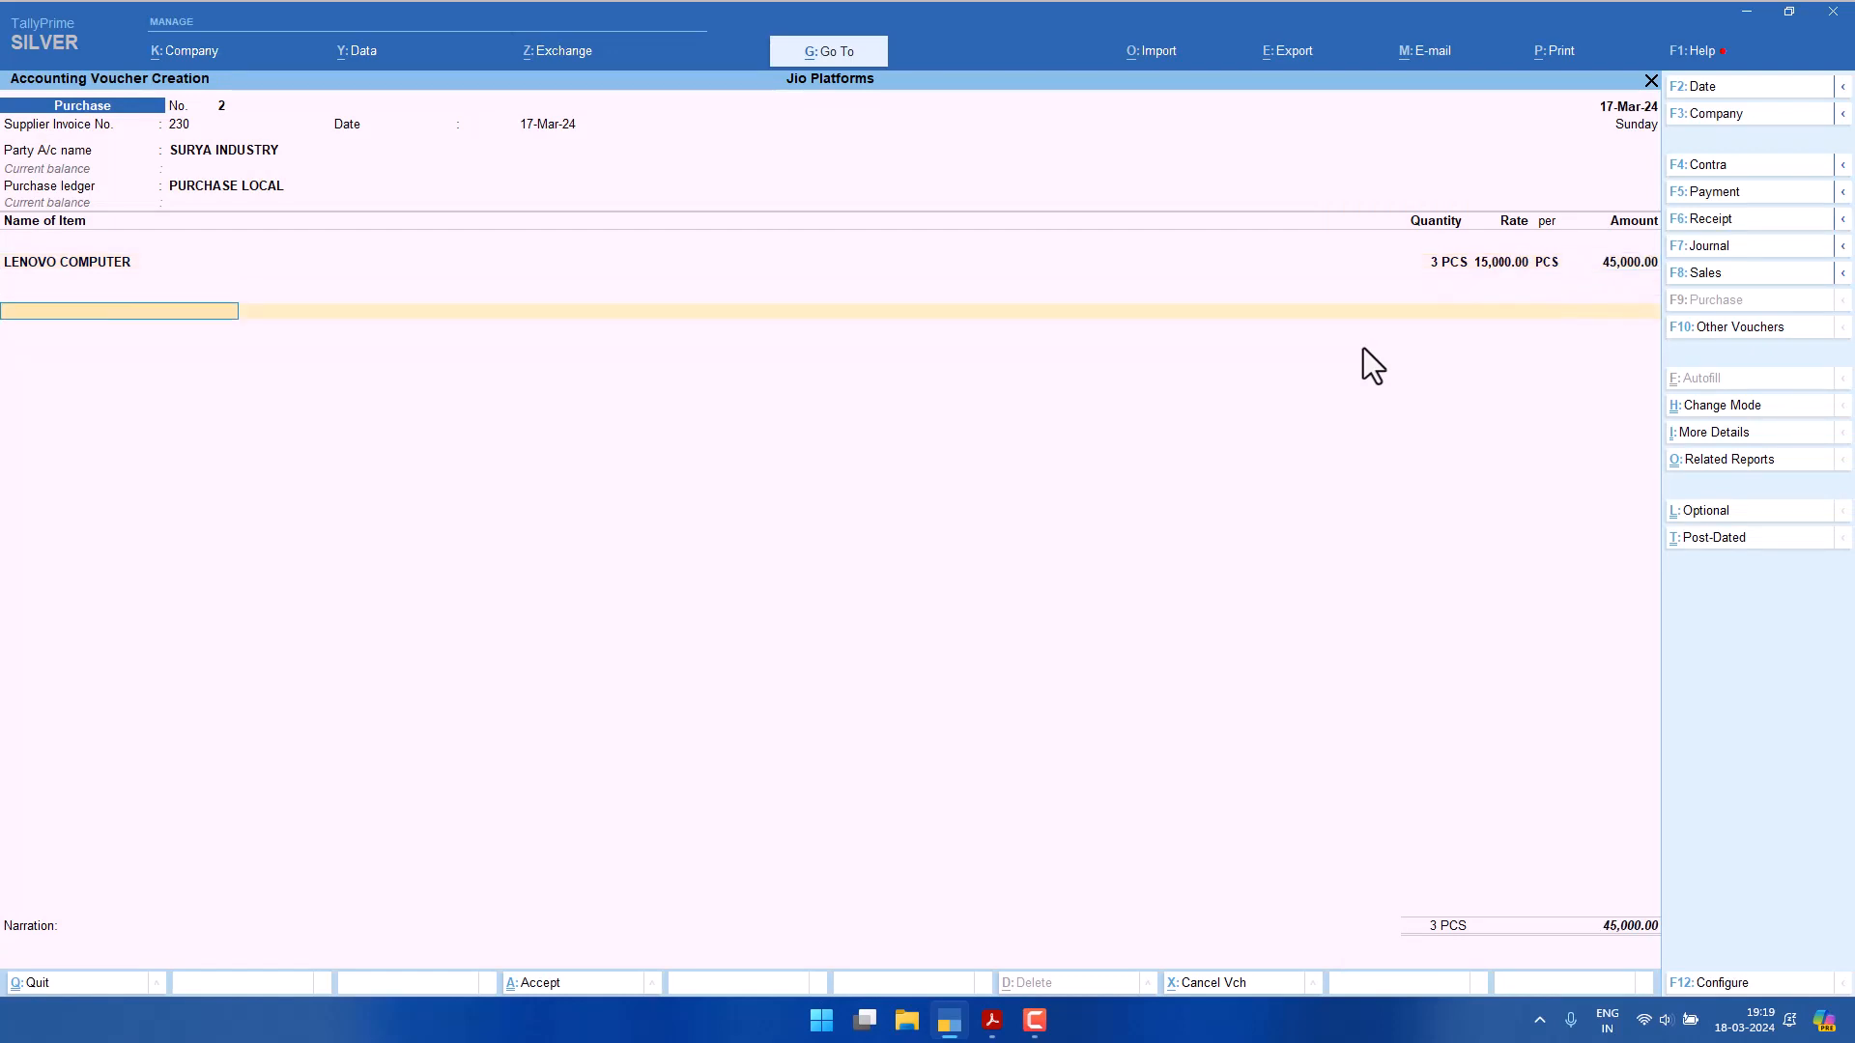
key("Return")
key("Return")
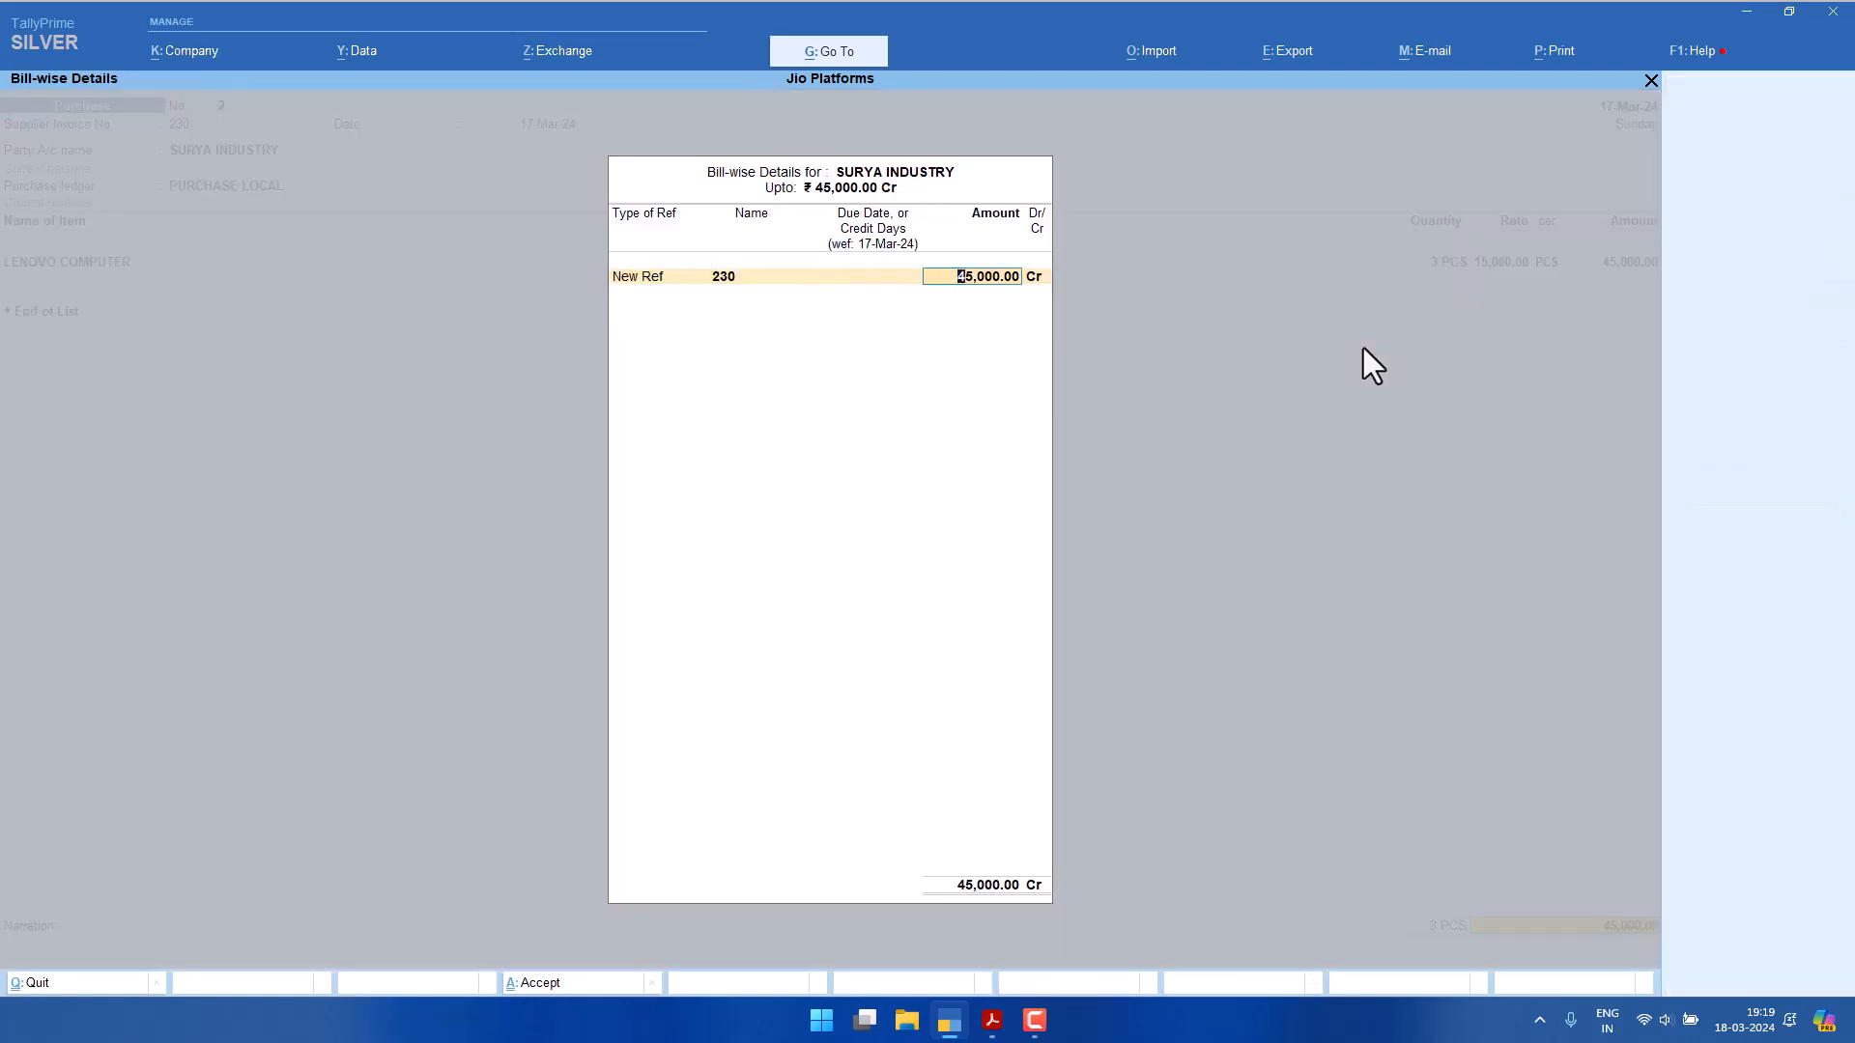
key("Return")
key("Return")
key("Return")
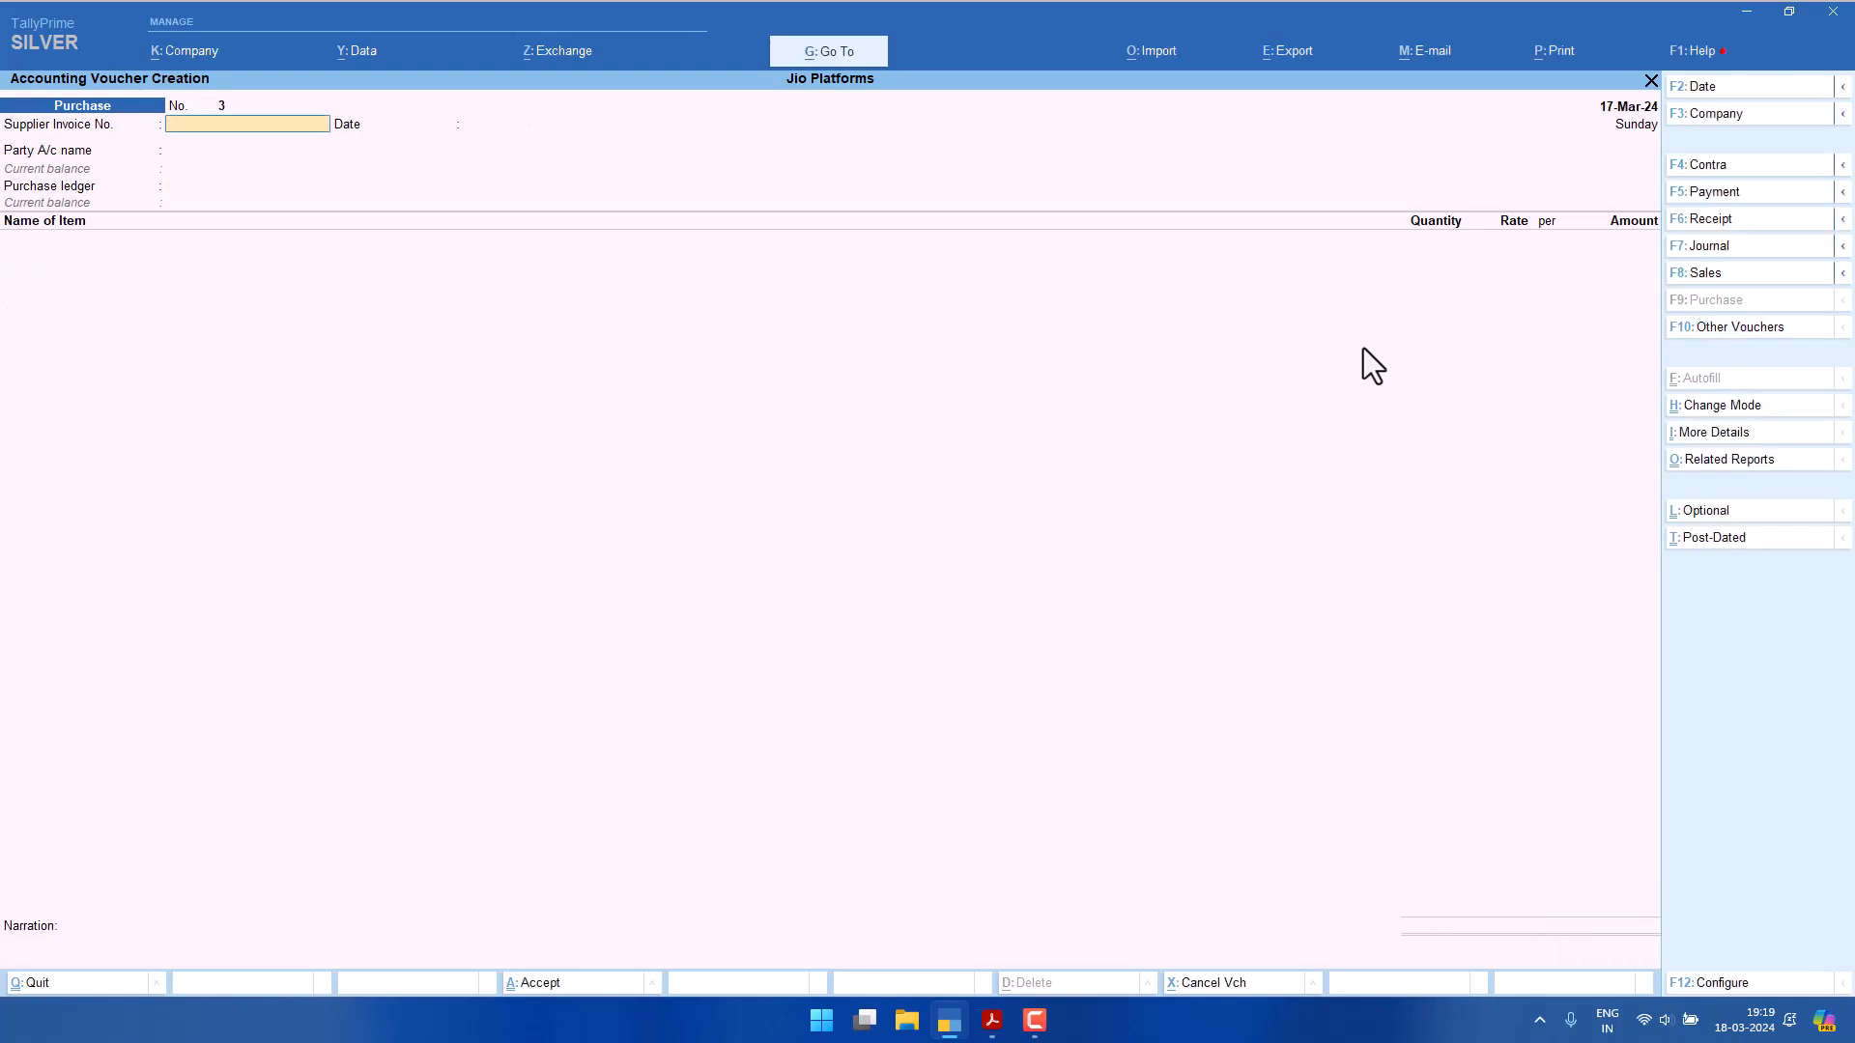
key("Escape")
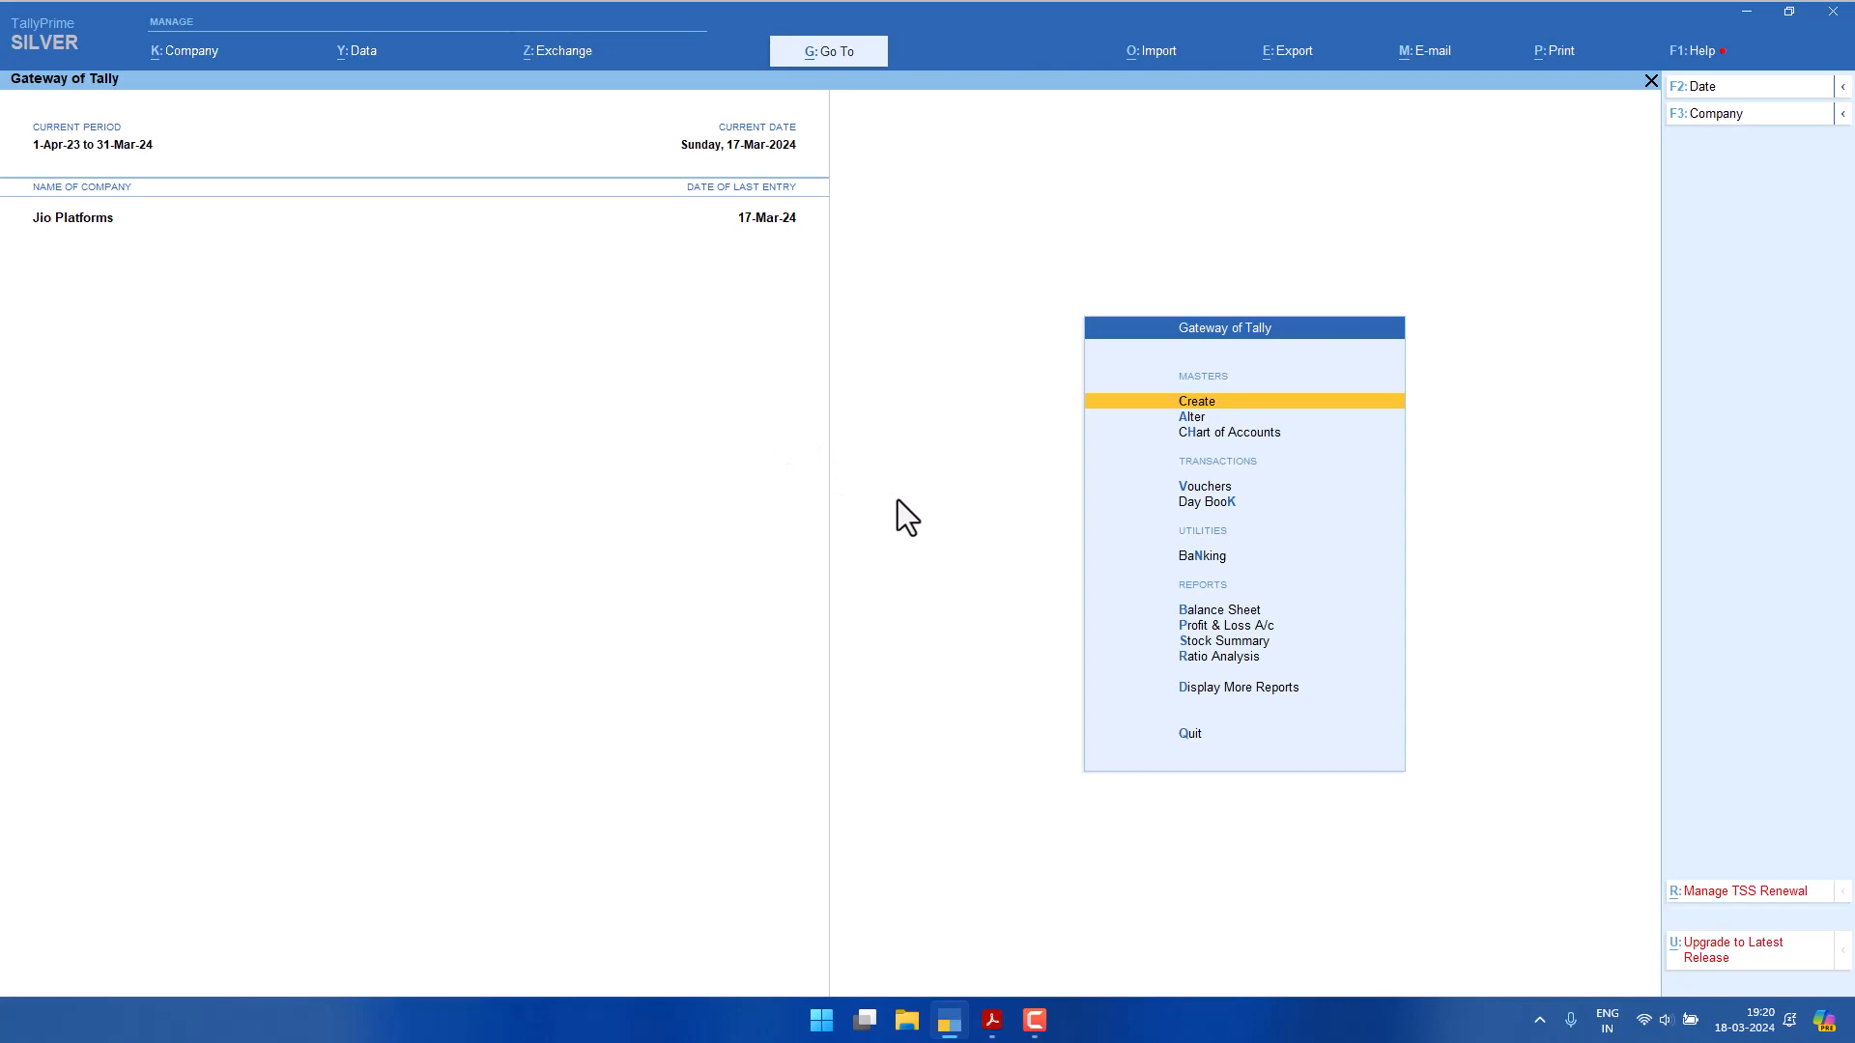
Open the Hemant Industry ledger for alteration.
key("Down")
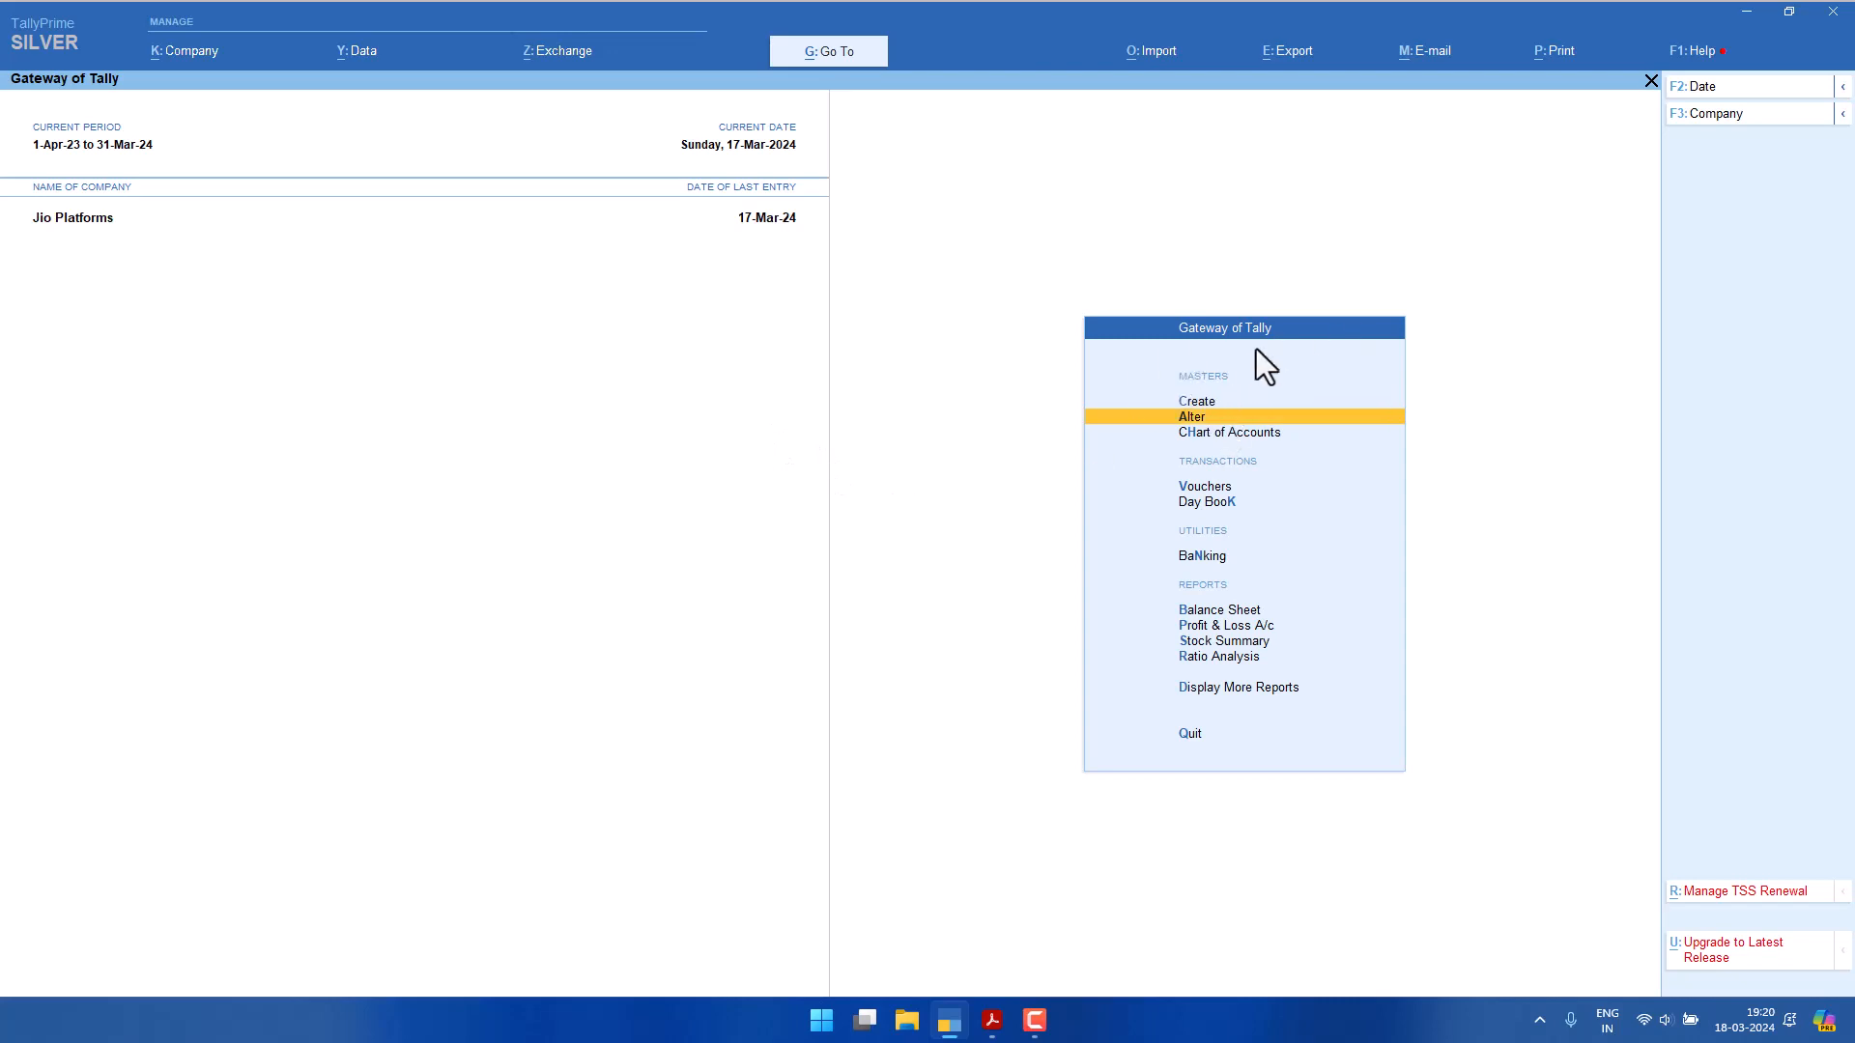
key("Return")
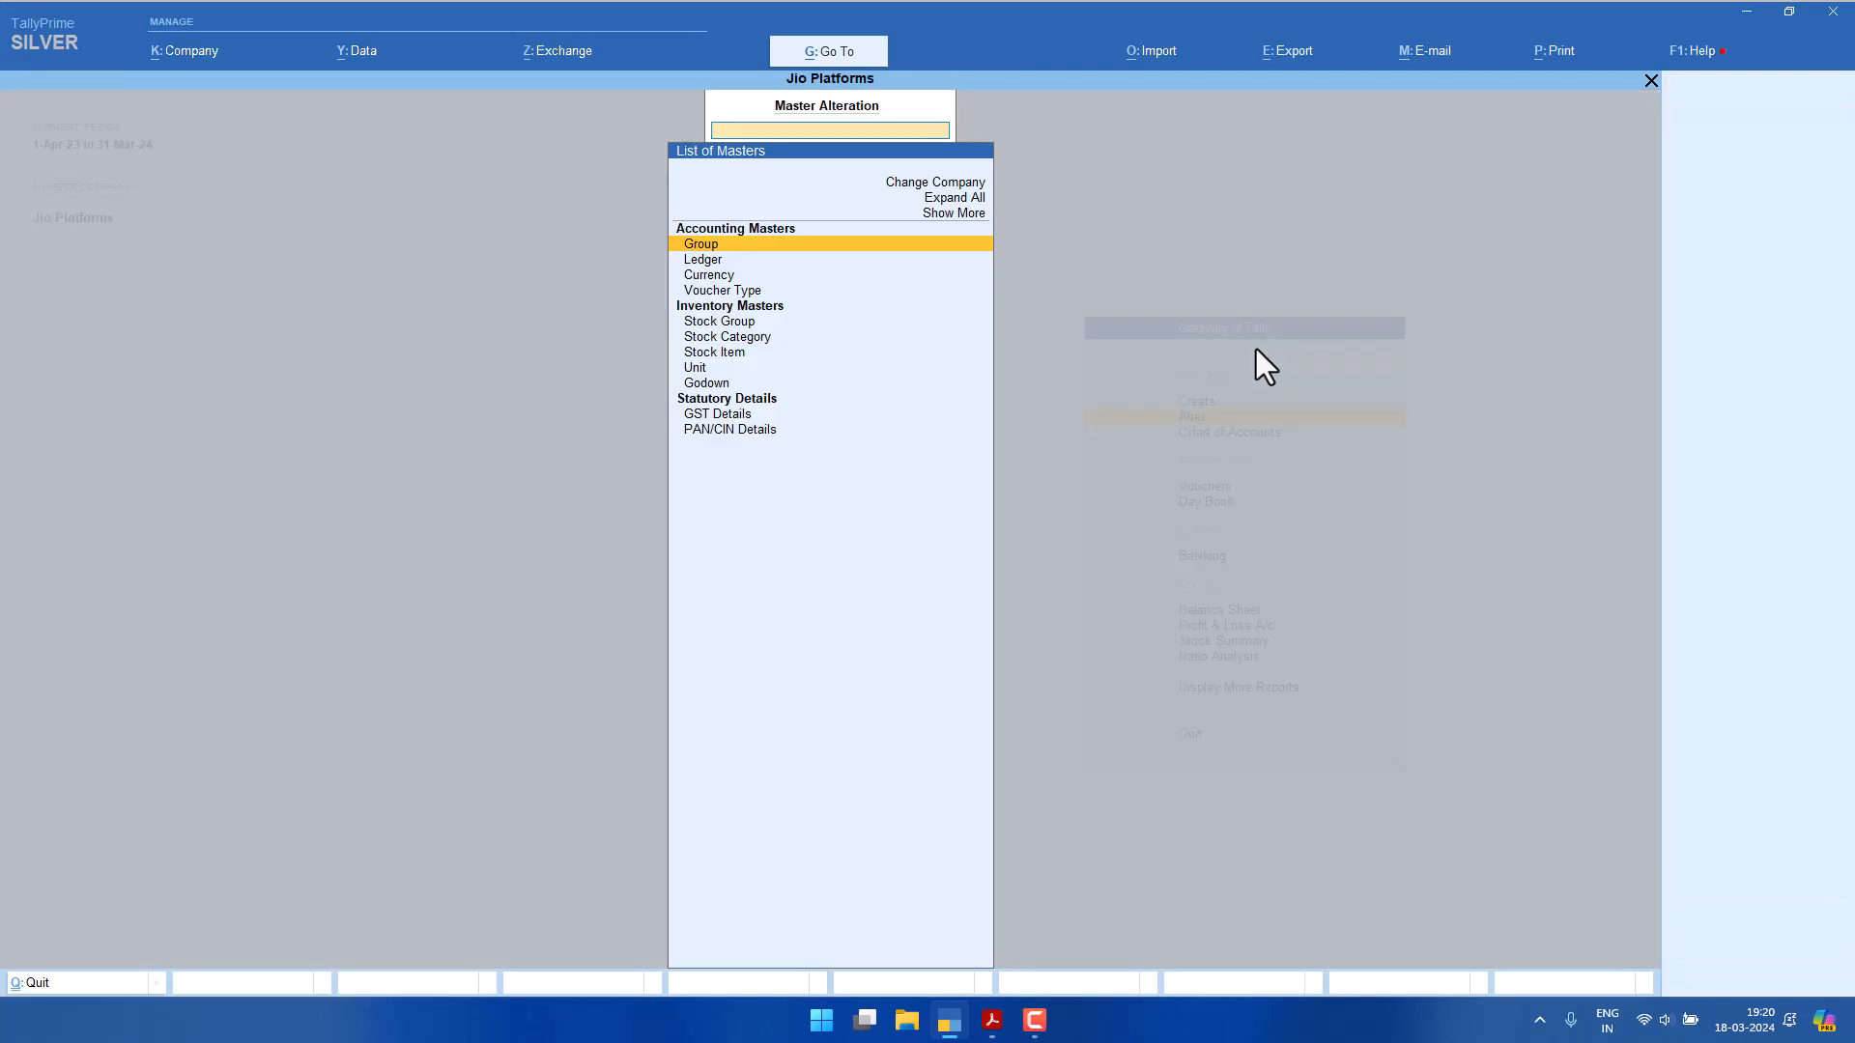
key("Down")
key("Return")
key("Down")
key("Down")
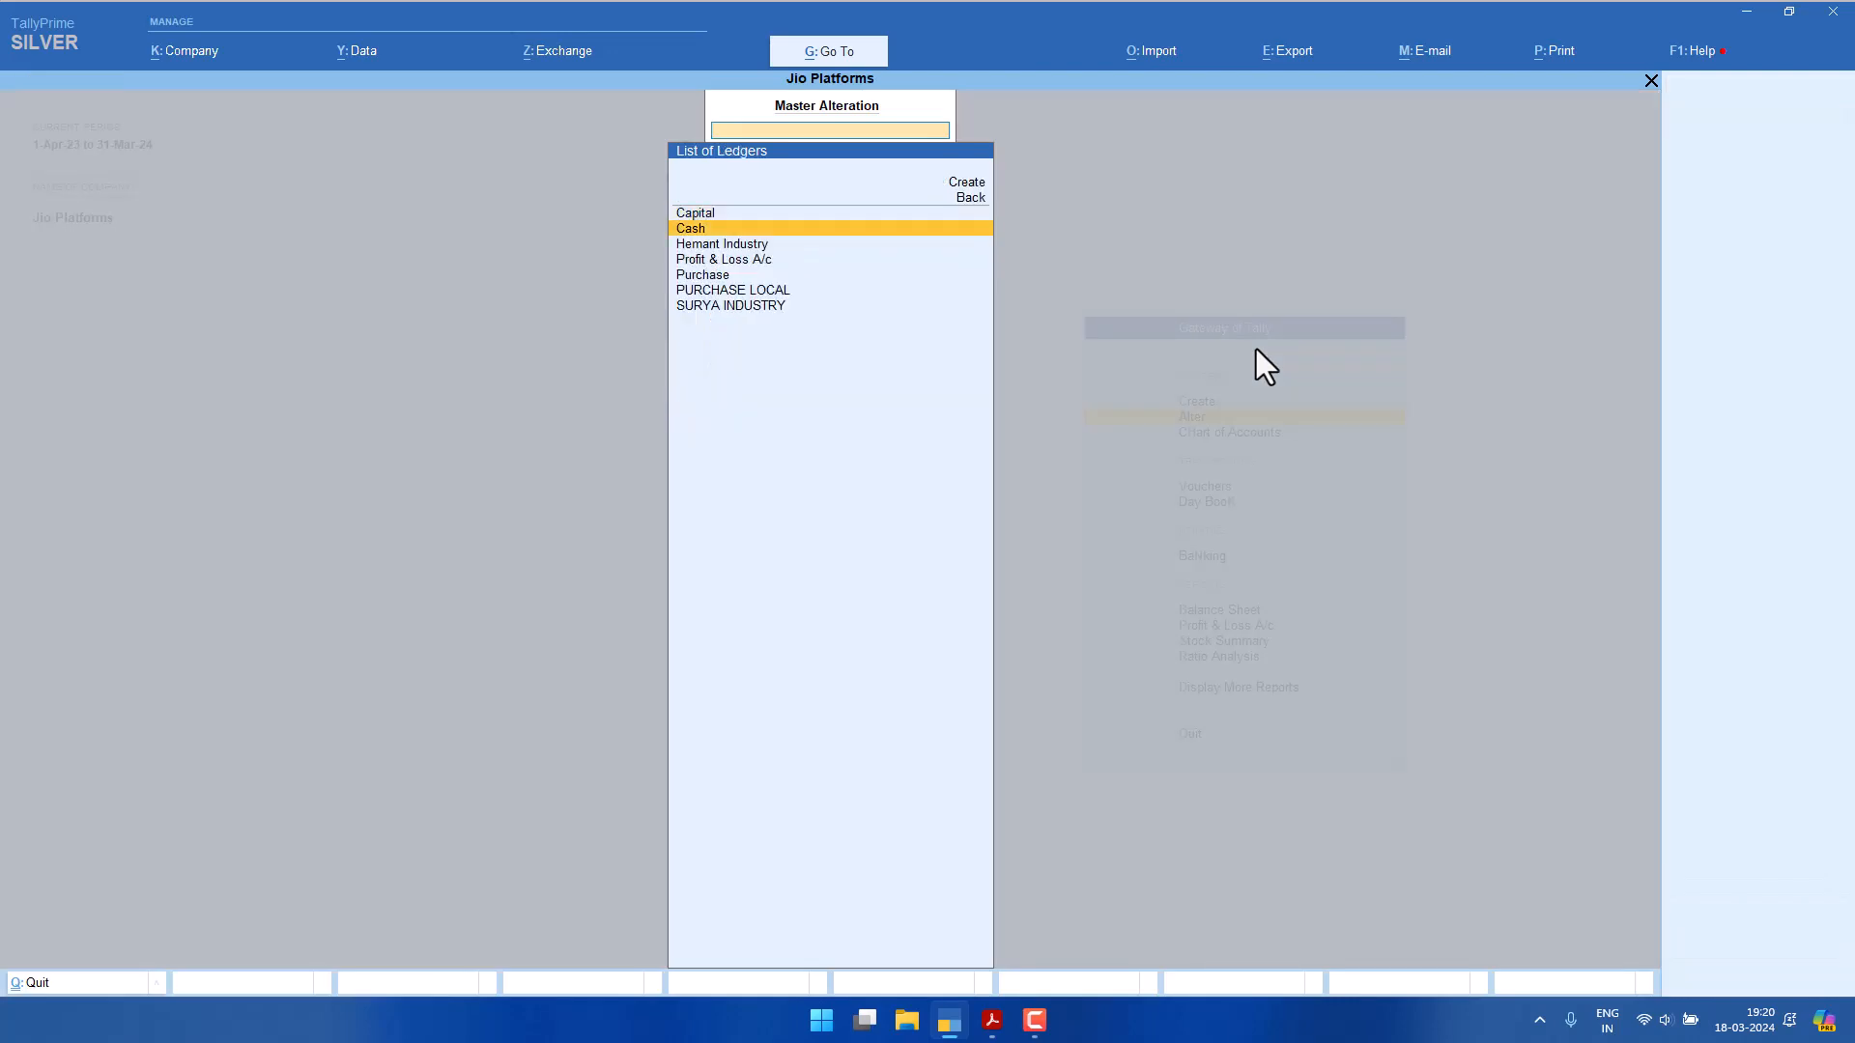
key("Return")
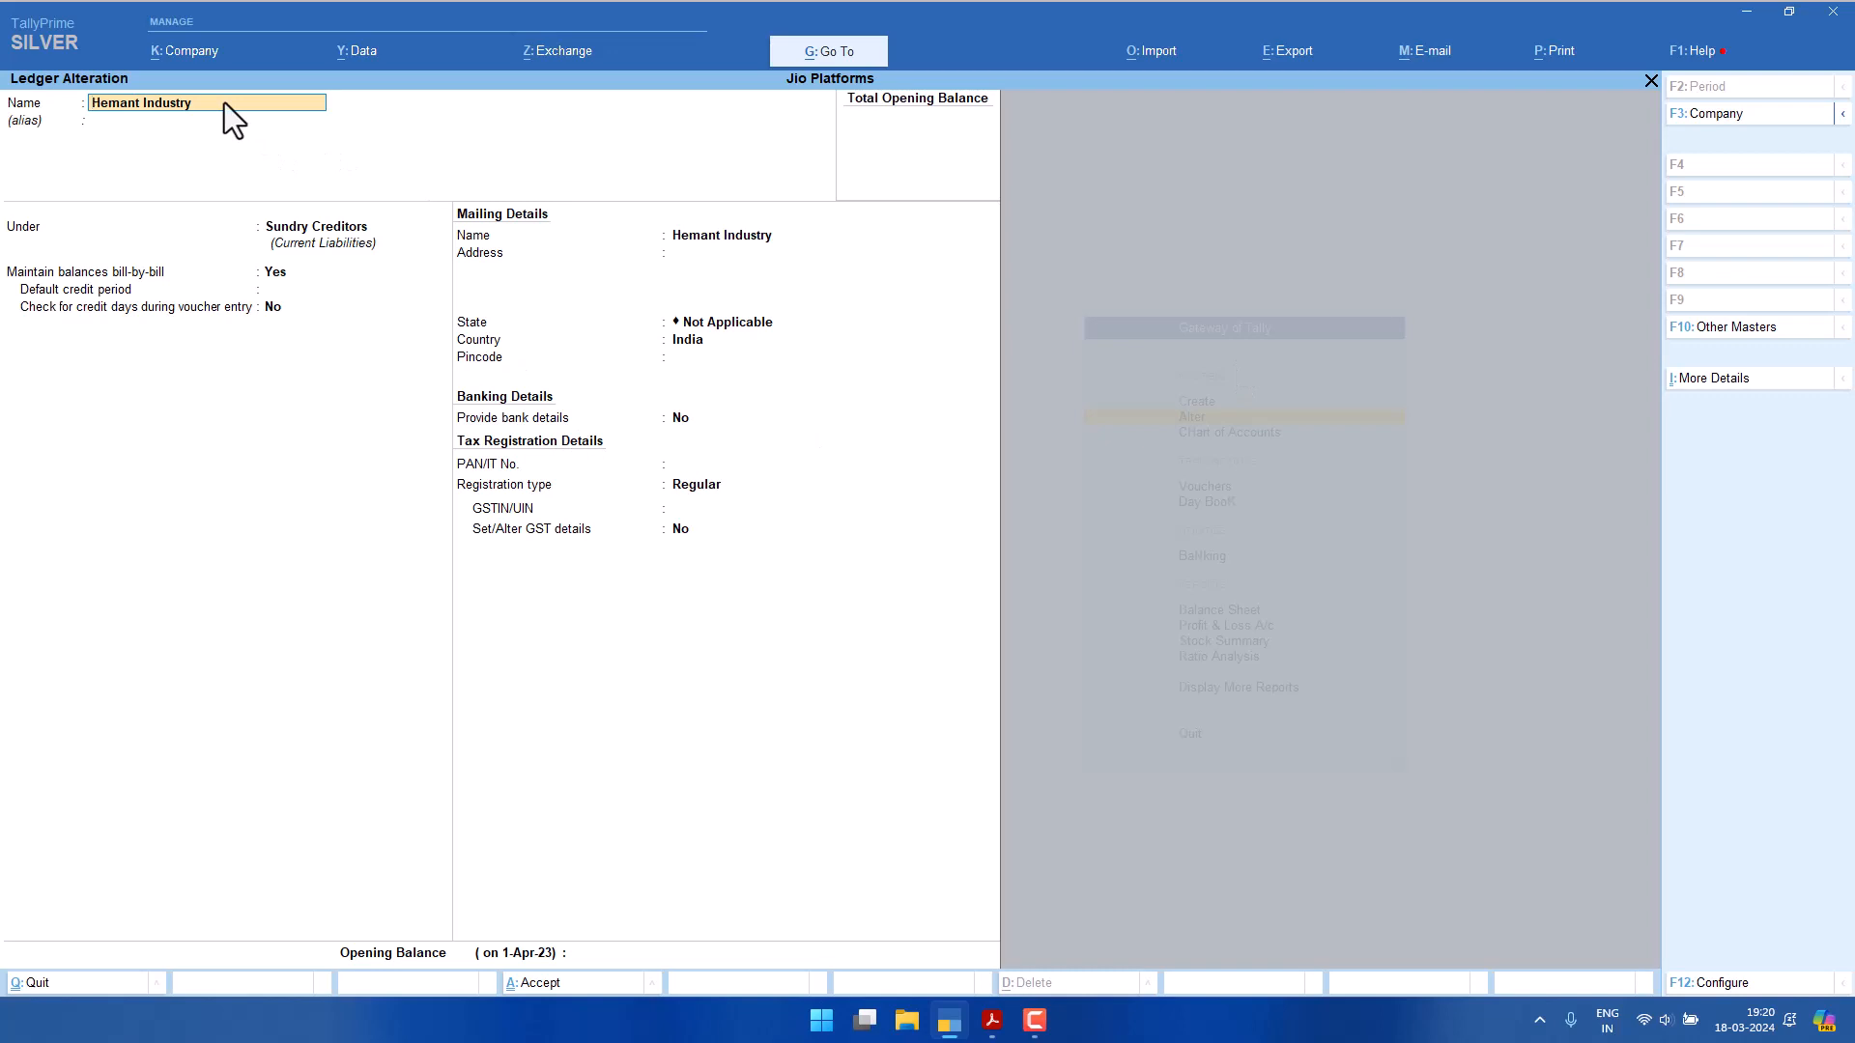
Keep the ledger's name, group and bill-by-bill settings, and enter Ludhiana as its mailing address.
key("Return")
key("Return")
key("Return")
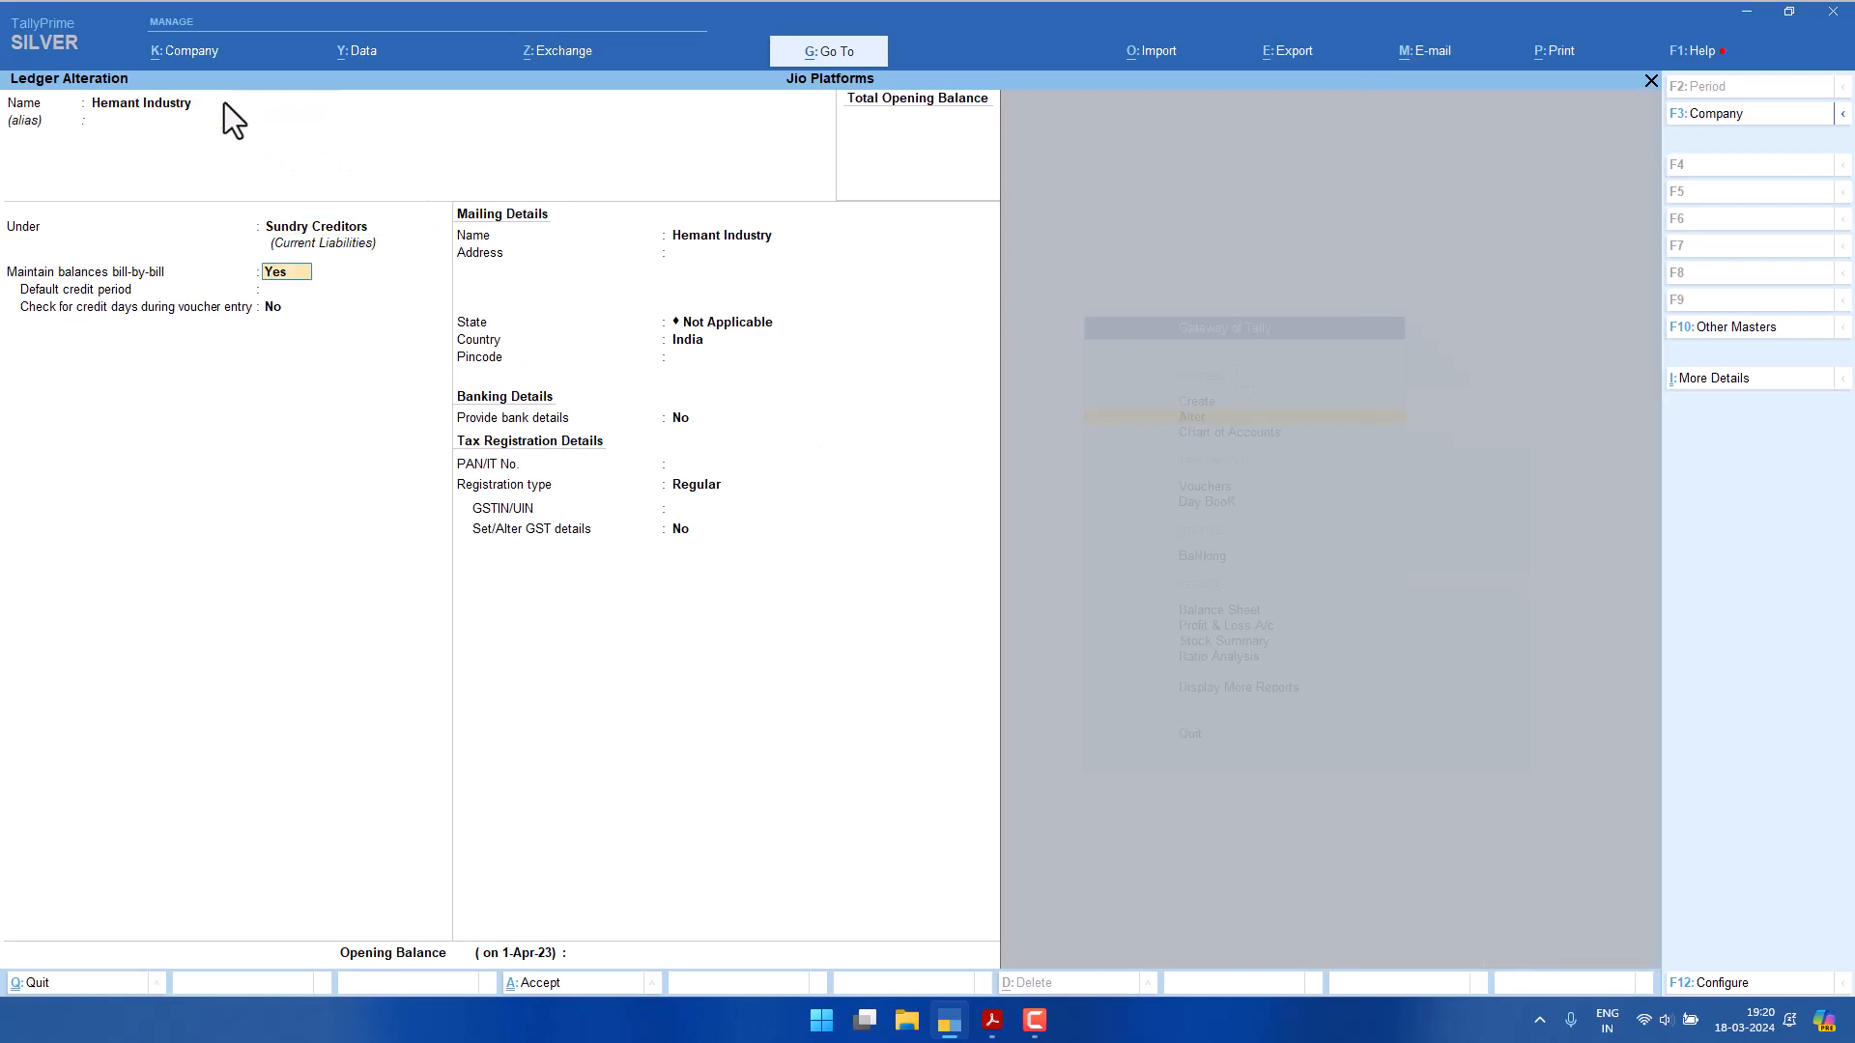
key("Return")
key("Return")
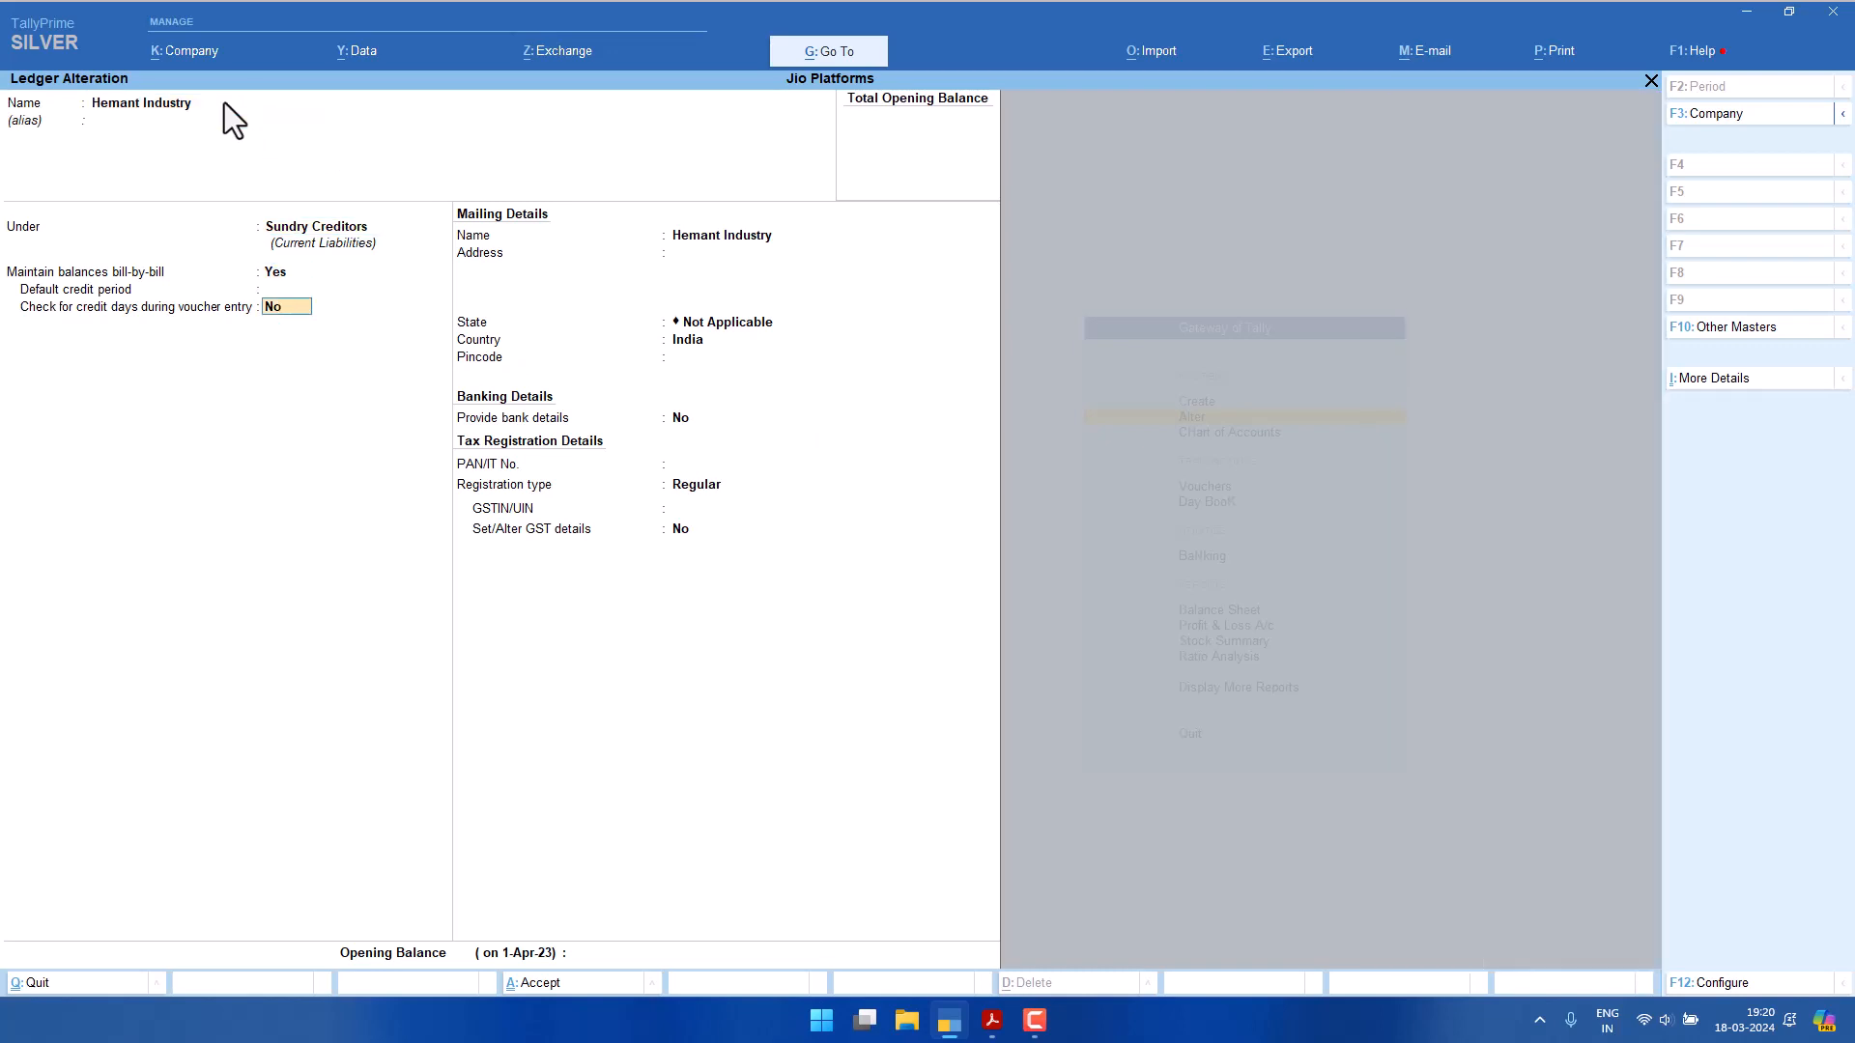
key("Return")
key("Return")
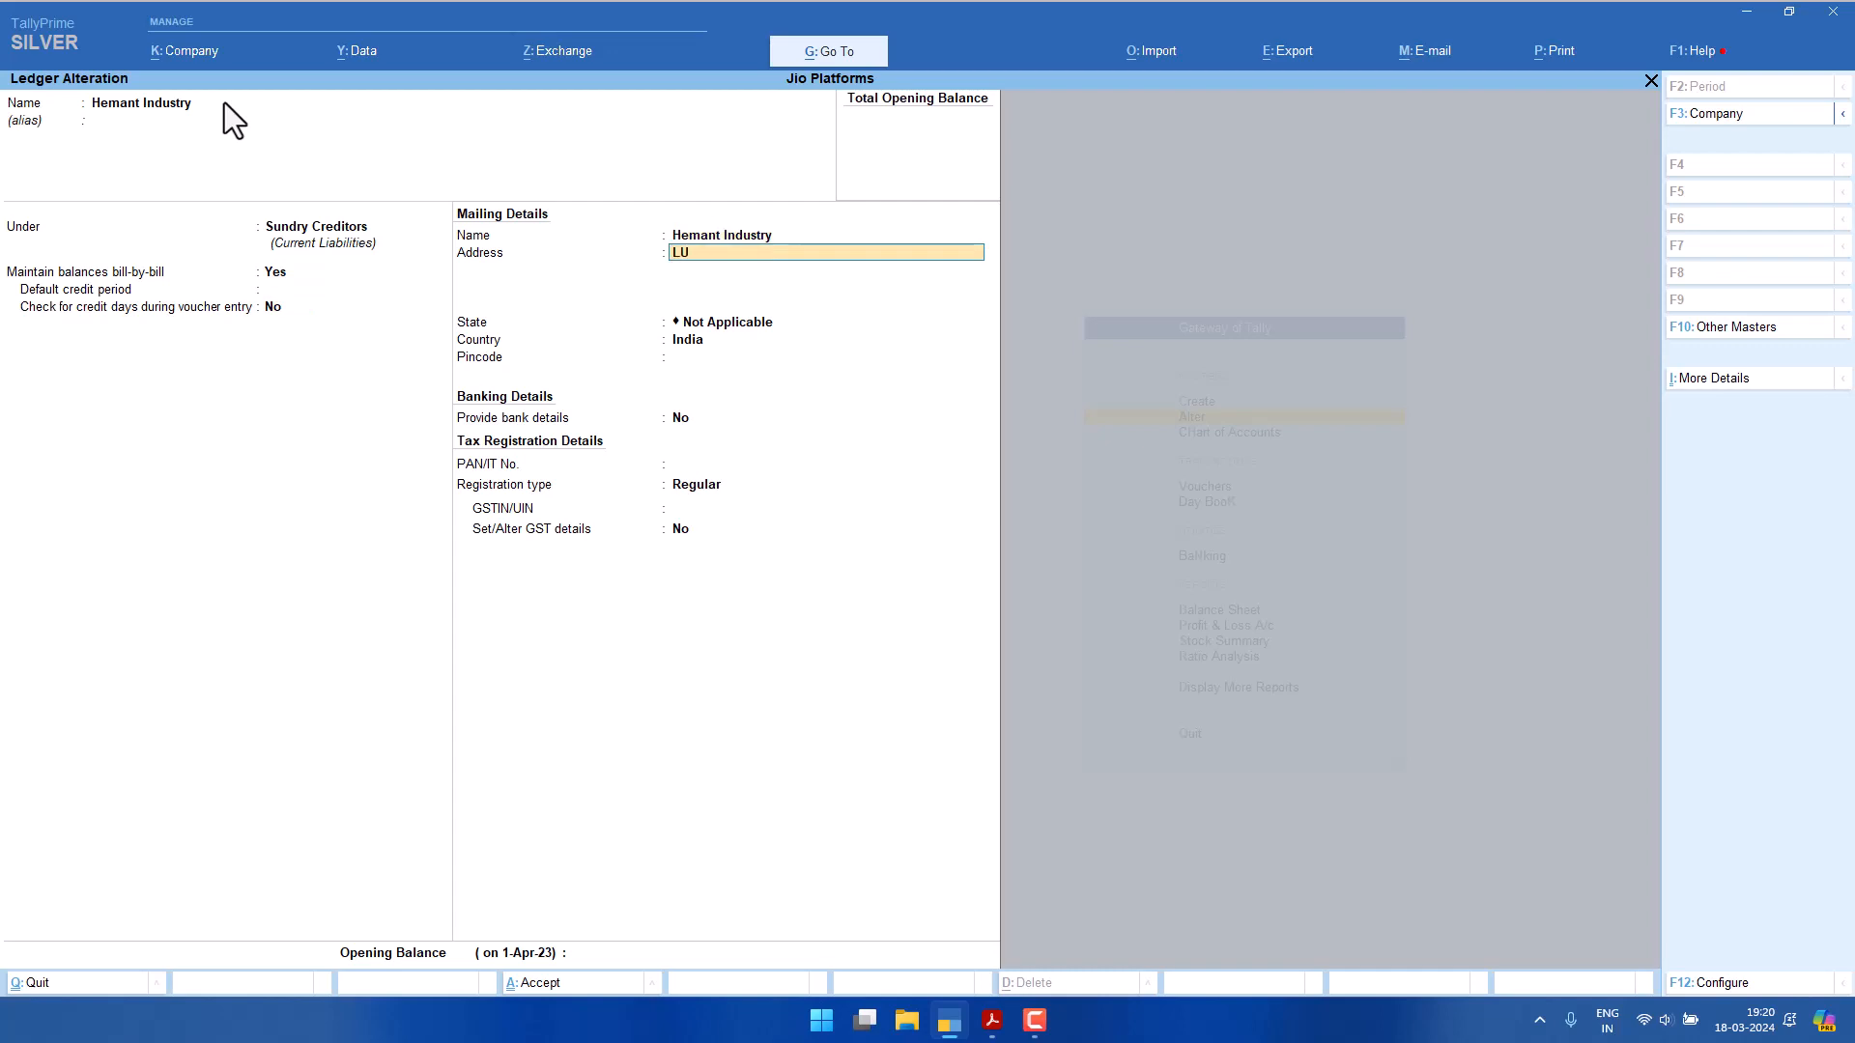
type("LU")
key("BackSpace")
key("BackSpace")
type("U")
key("BackSpace")
type("udhiana")
Keep the ledger's remaining mailing, banking and tax details, save it and return to the Gateway of Tally.
key("Return")
key("Return")
key("Return")
key("Return")
key("Return")
key("Return")
key("Return")
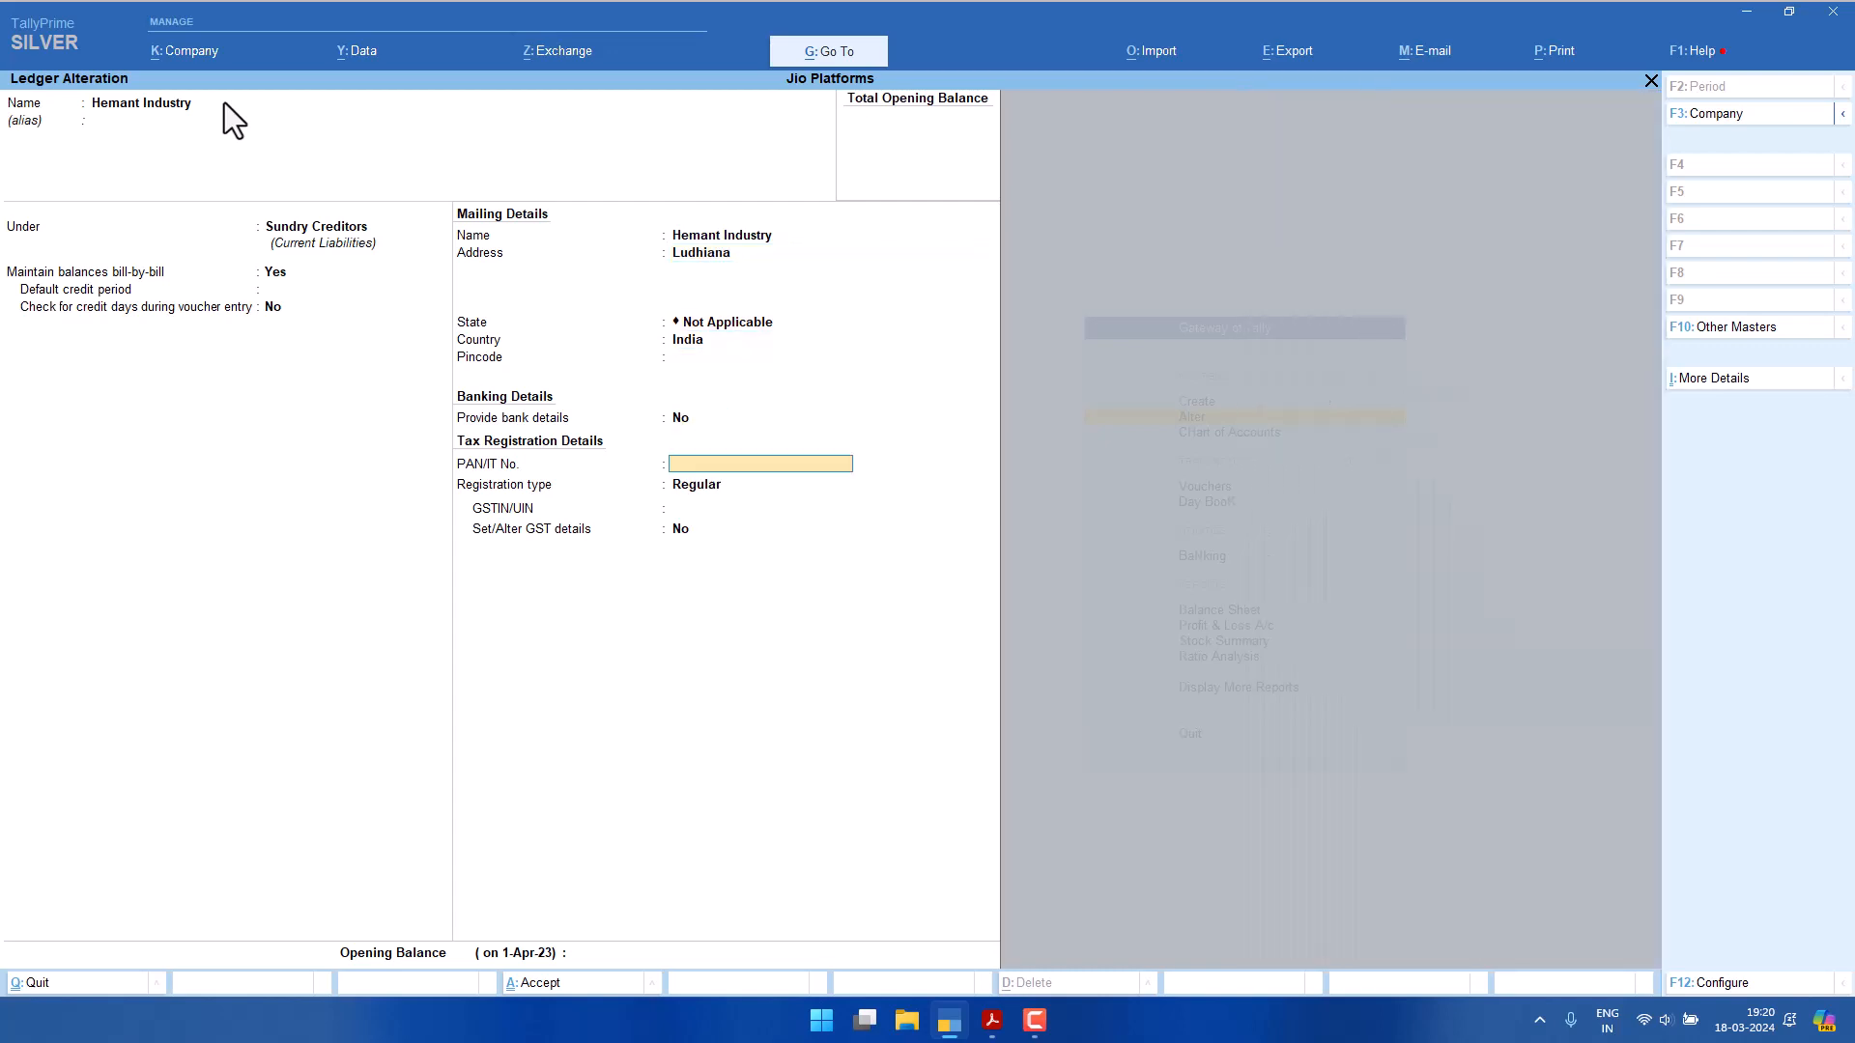
key("Return")
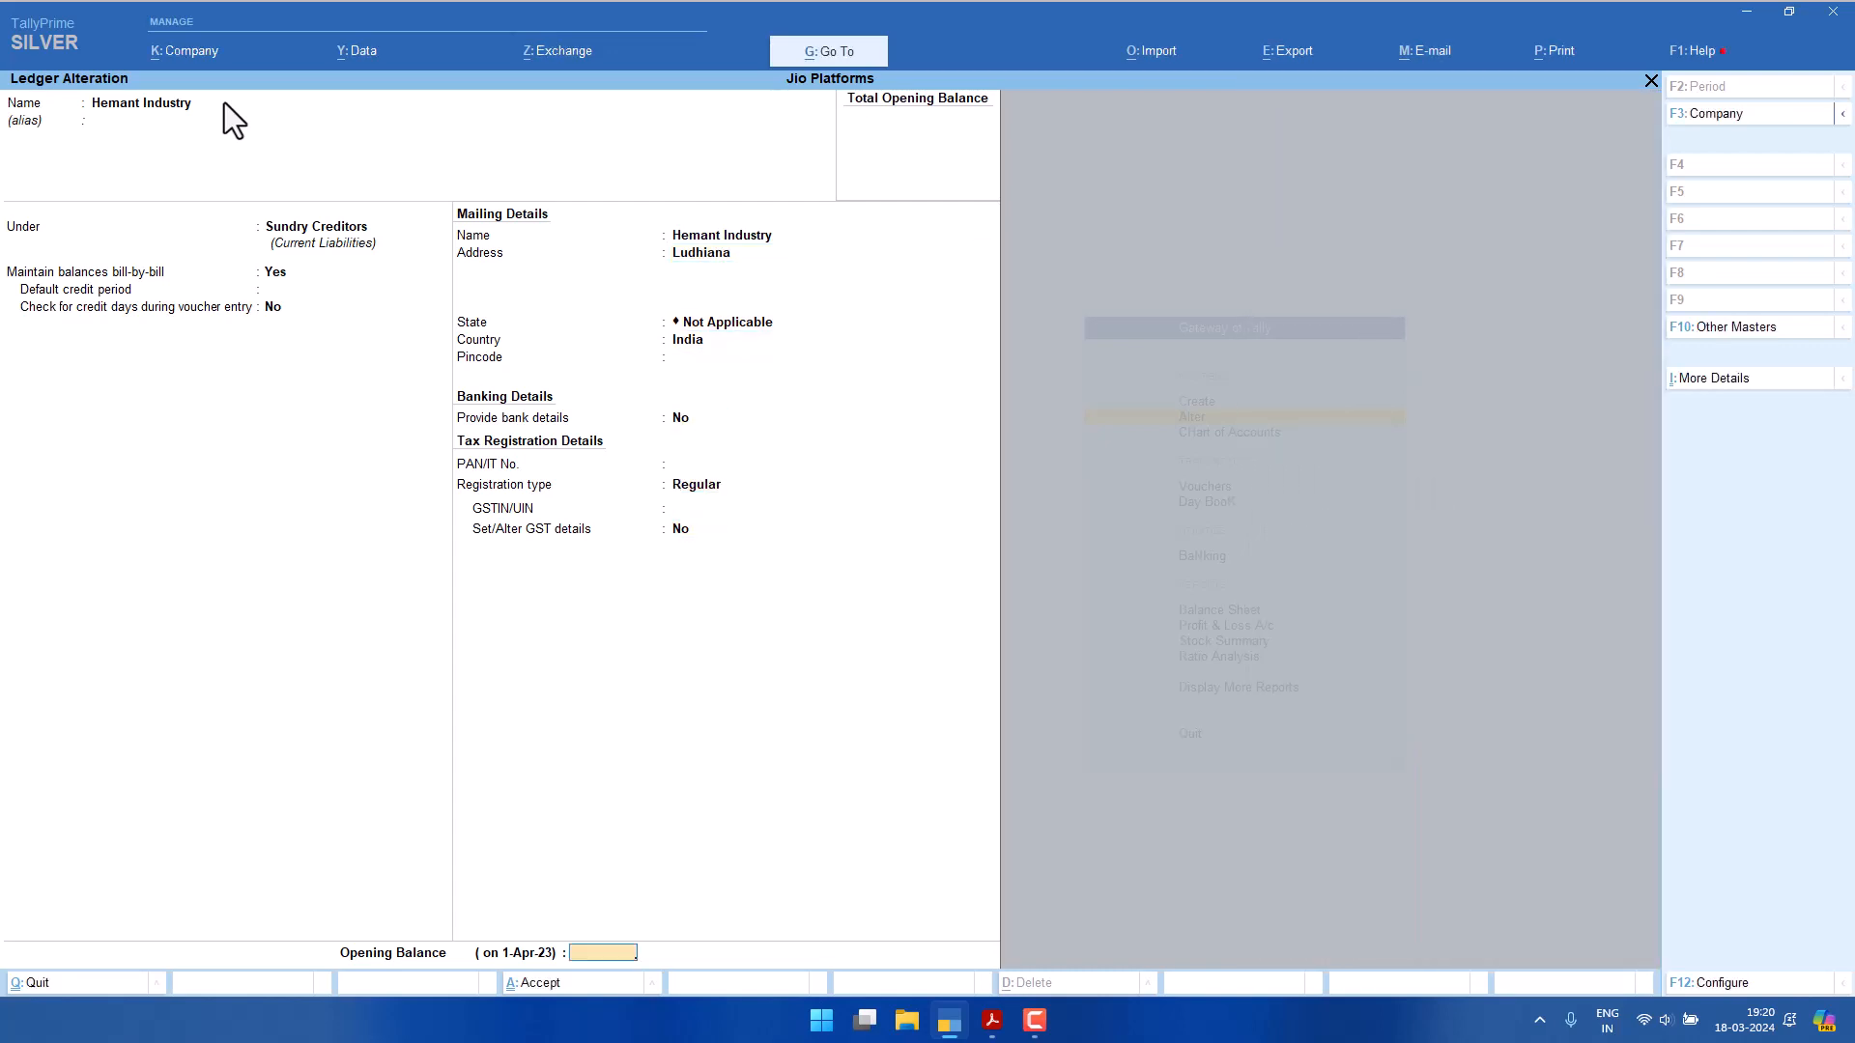
key("Return")
key("Return")
key("Escape")
key("Escape")
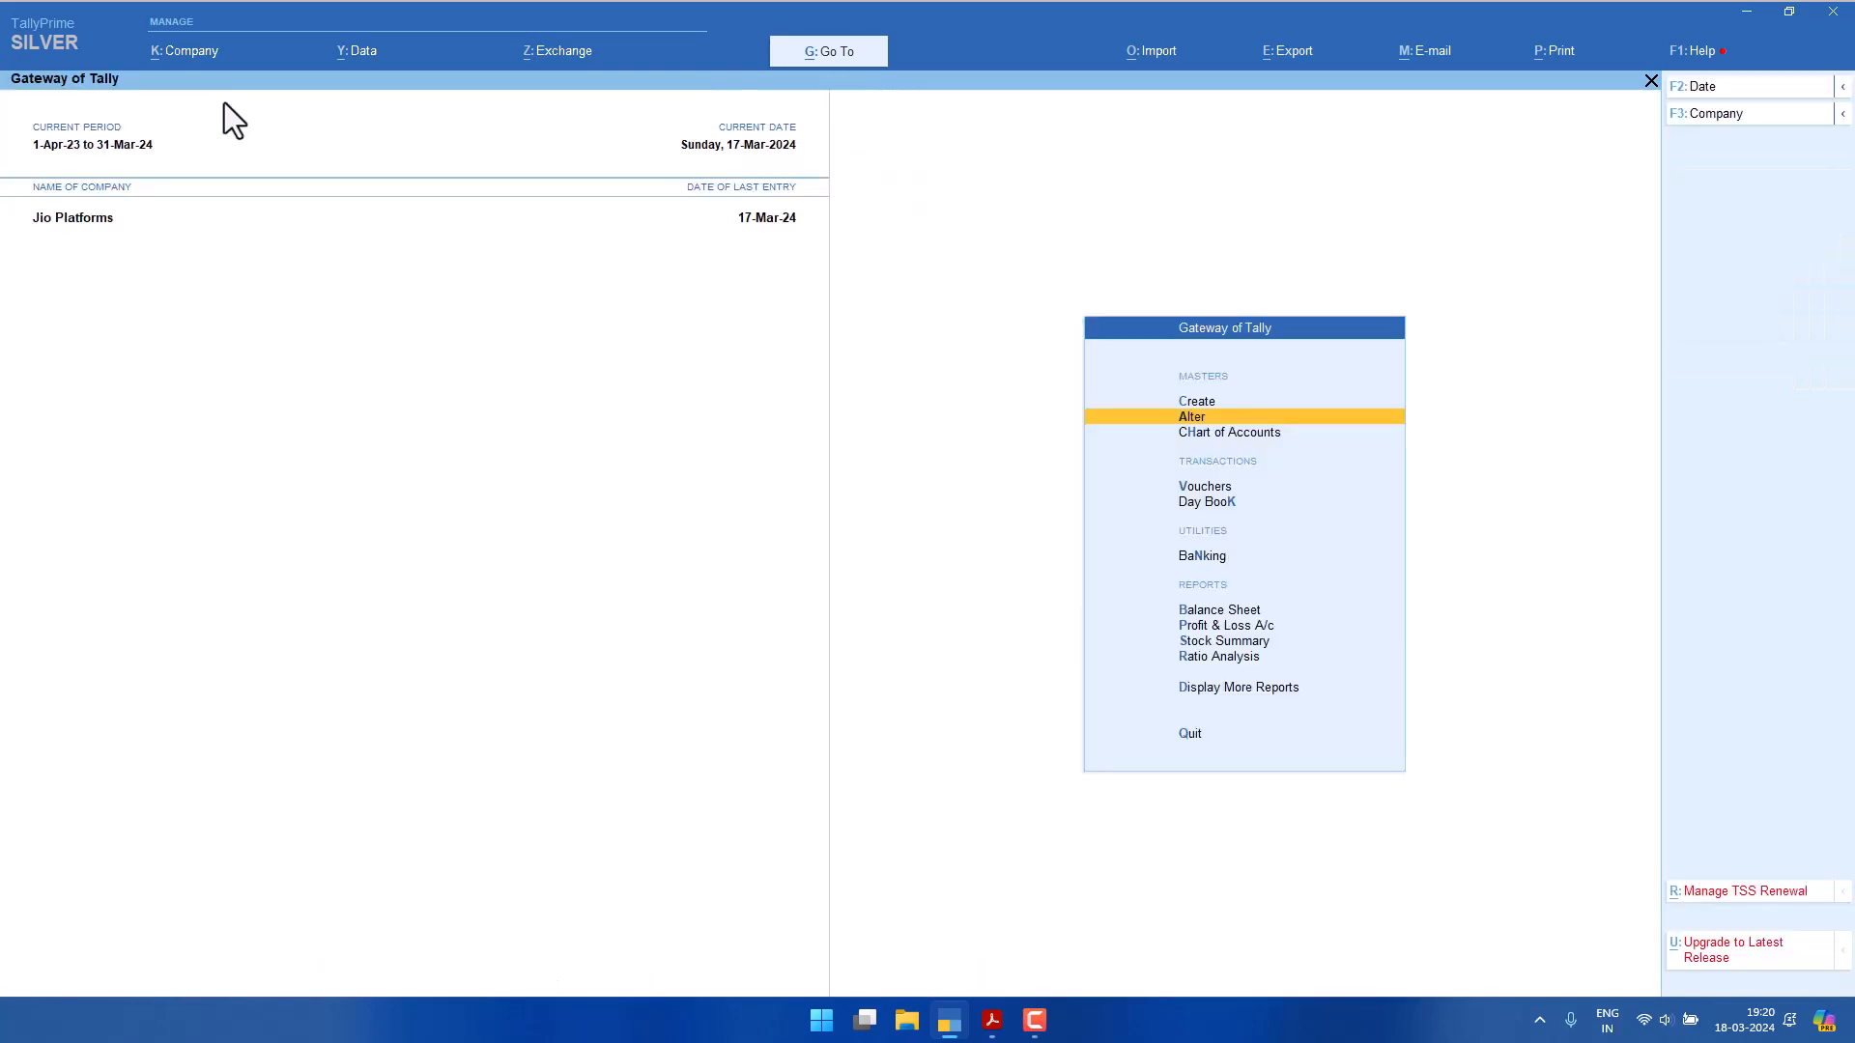
Open the LENOVO COMPUTER stock item for alteration.
key("Return")
key("Down")
key("Down")
key("Down")
key("Down")
key("Down")
key("Down")
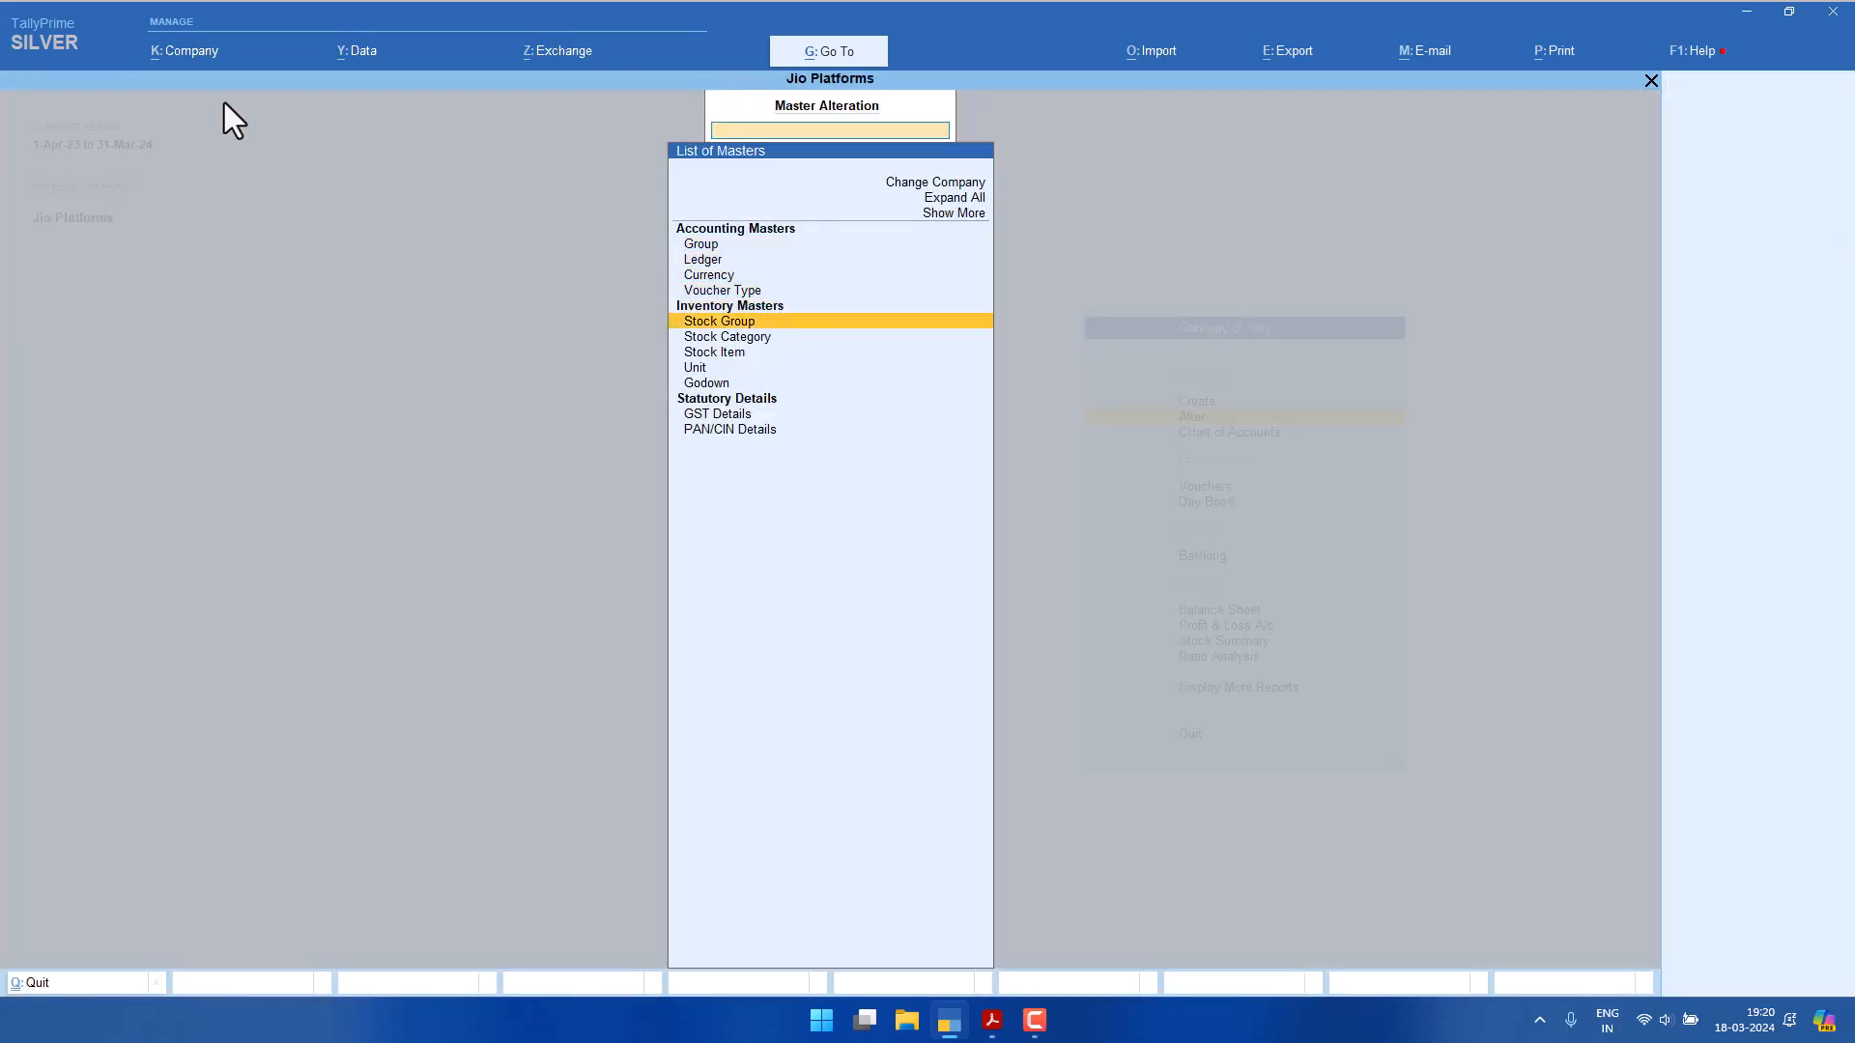
key("Up")
key("Down")
key("Return")
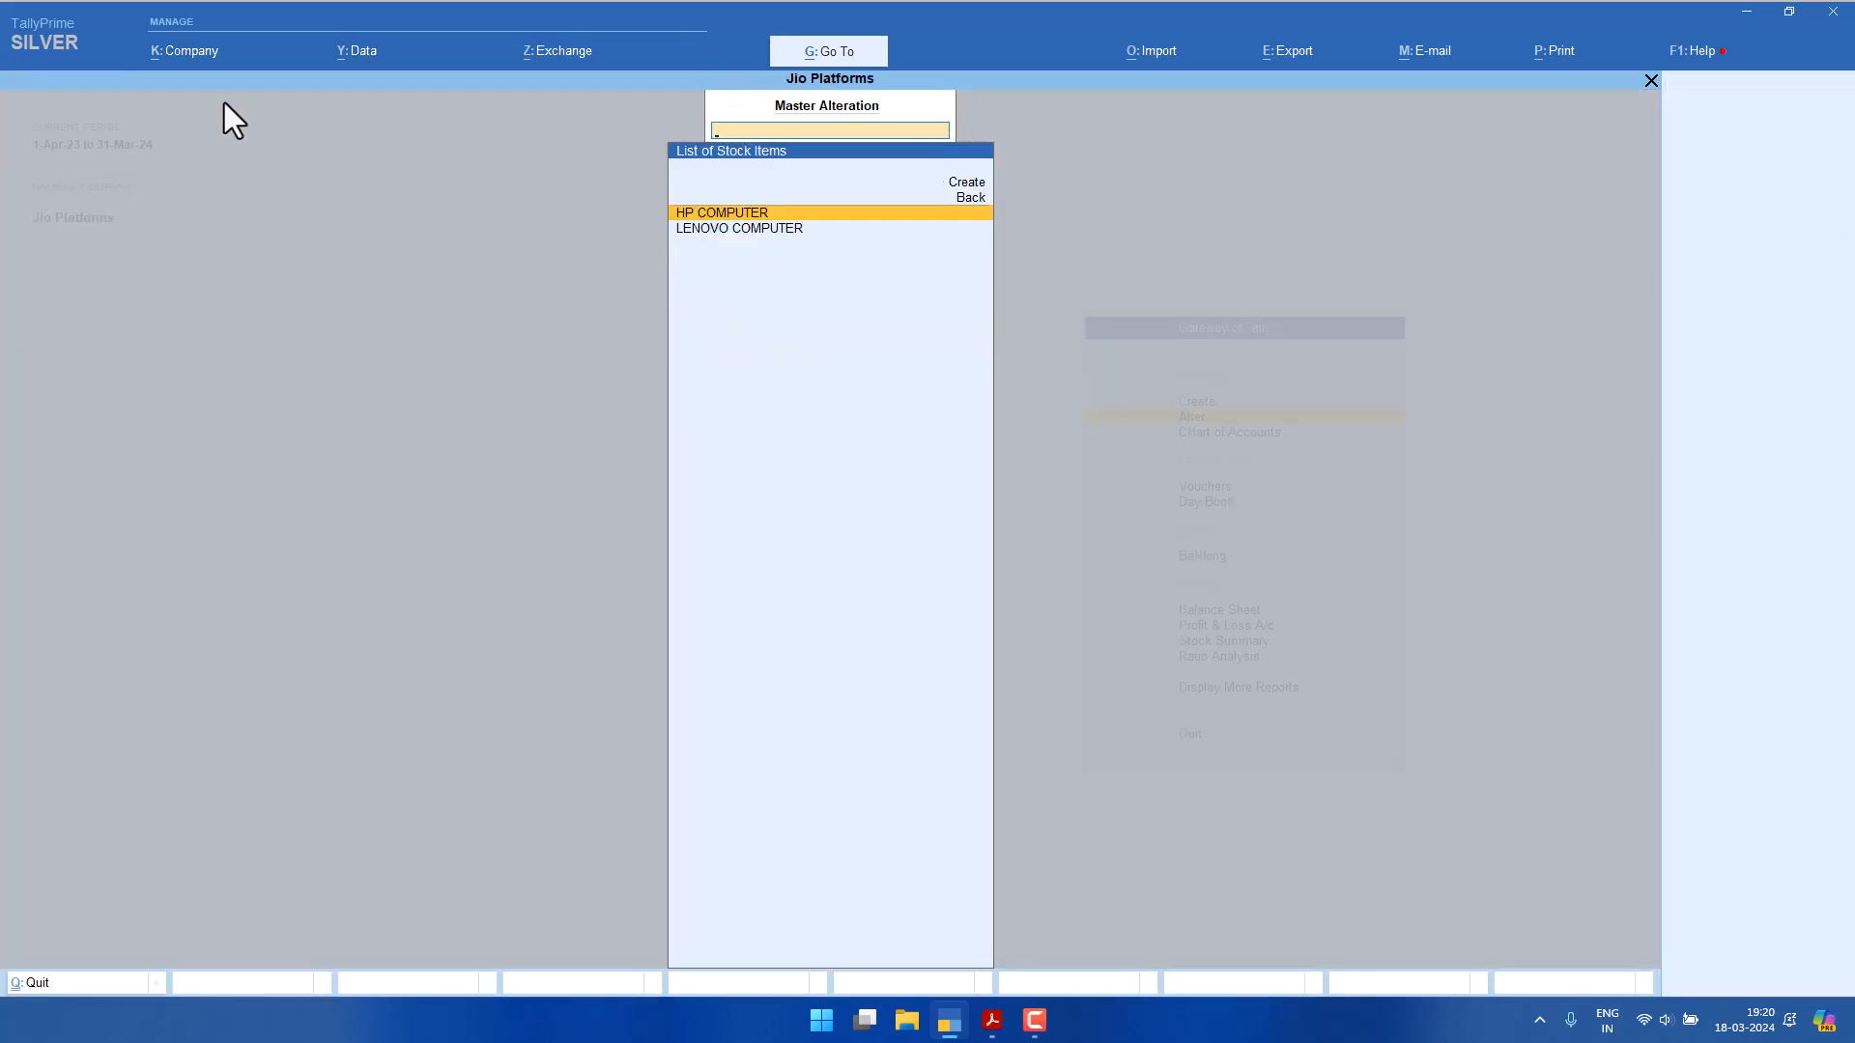
key("Down")
key("Return")
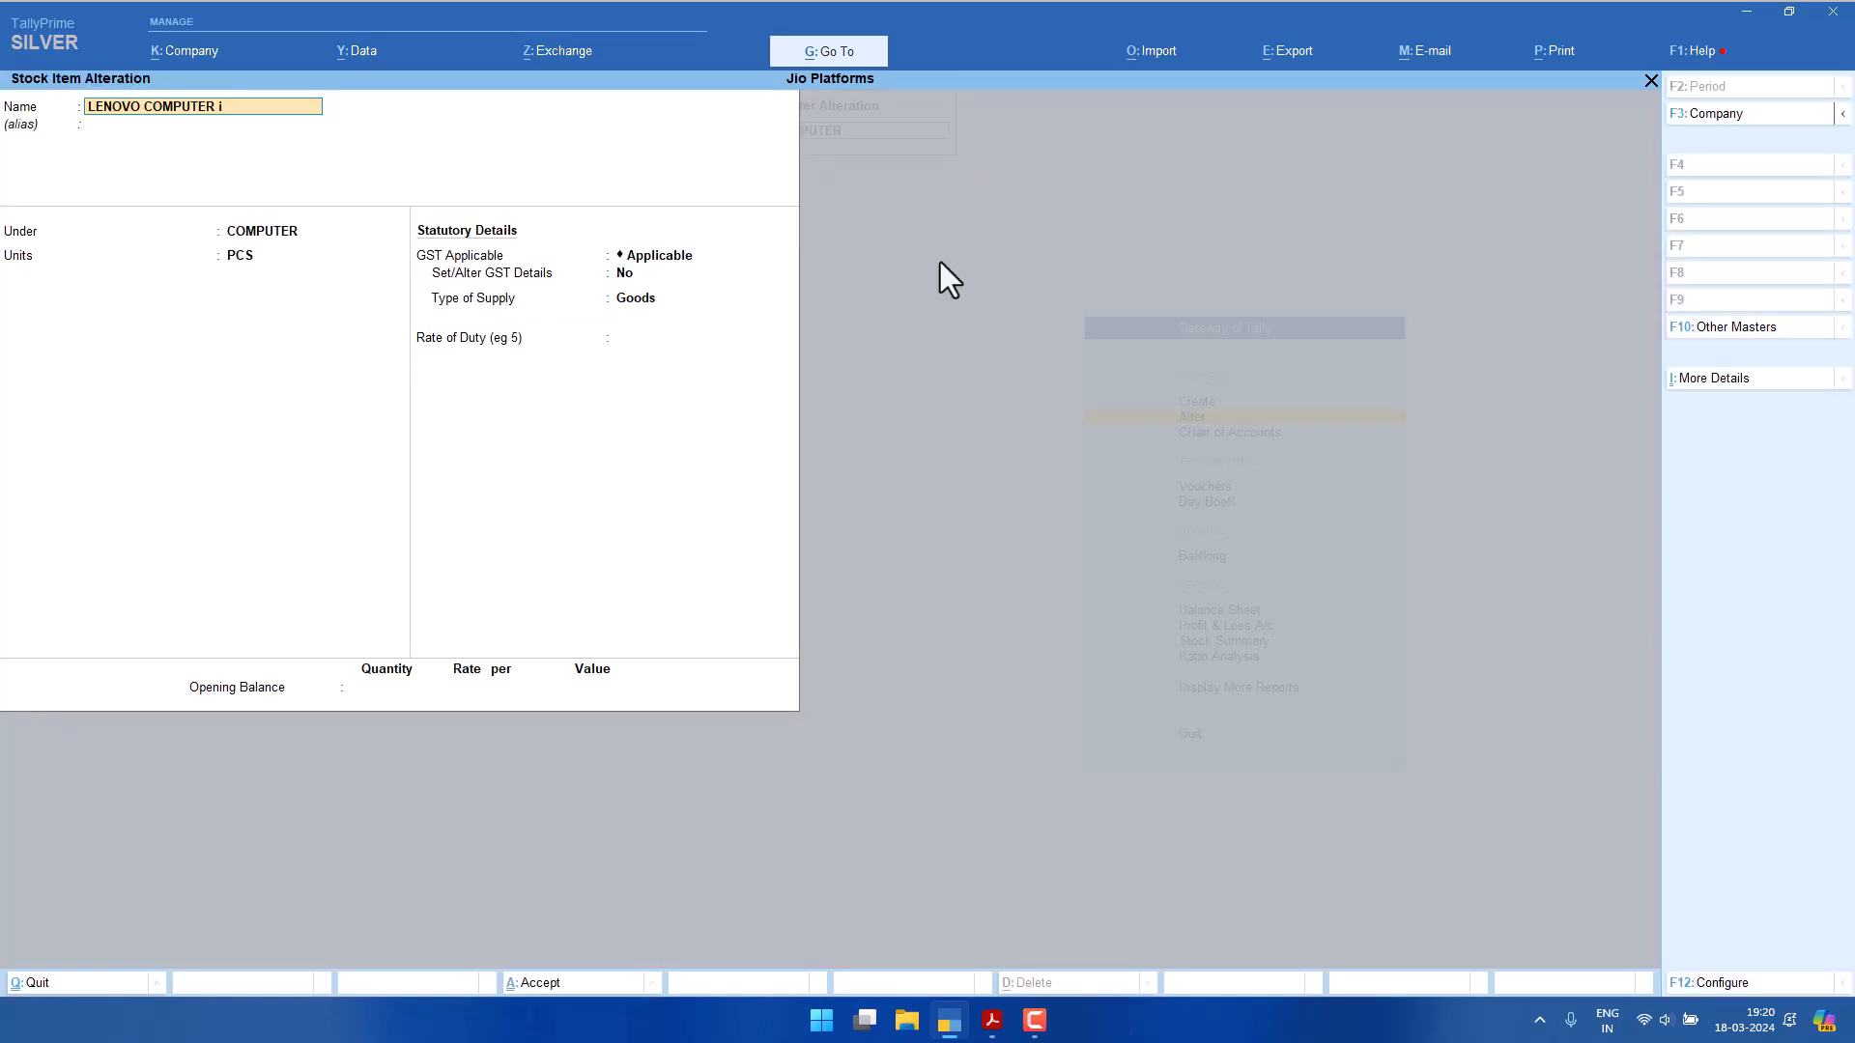
Rename the stock item to LENOVO COMPUTER I5, keep its other details, save it and return to the Gateway of Tally.
key("Return")
key("Return")
key("Return")
key("Return")
key("Return")
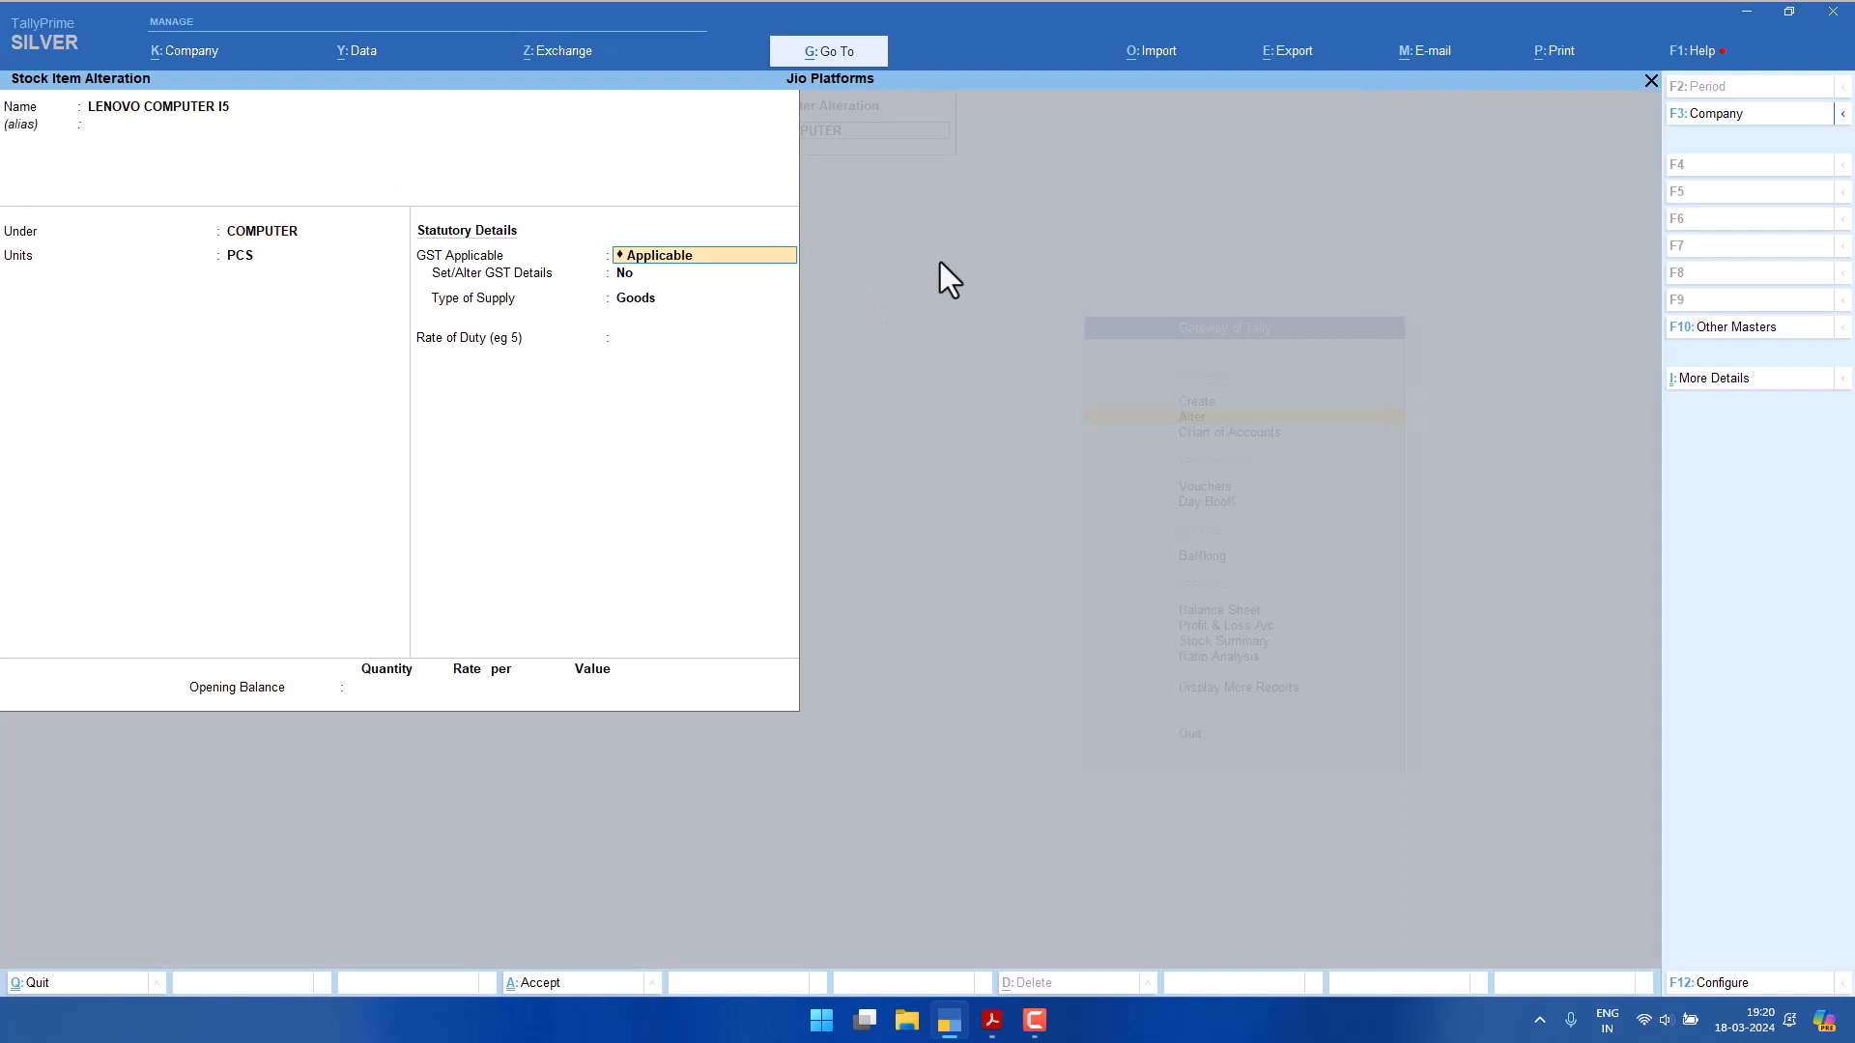
key("Return")
key("Return")
key("Return")
key("Return")
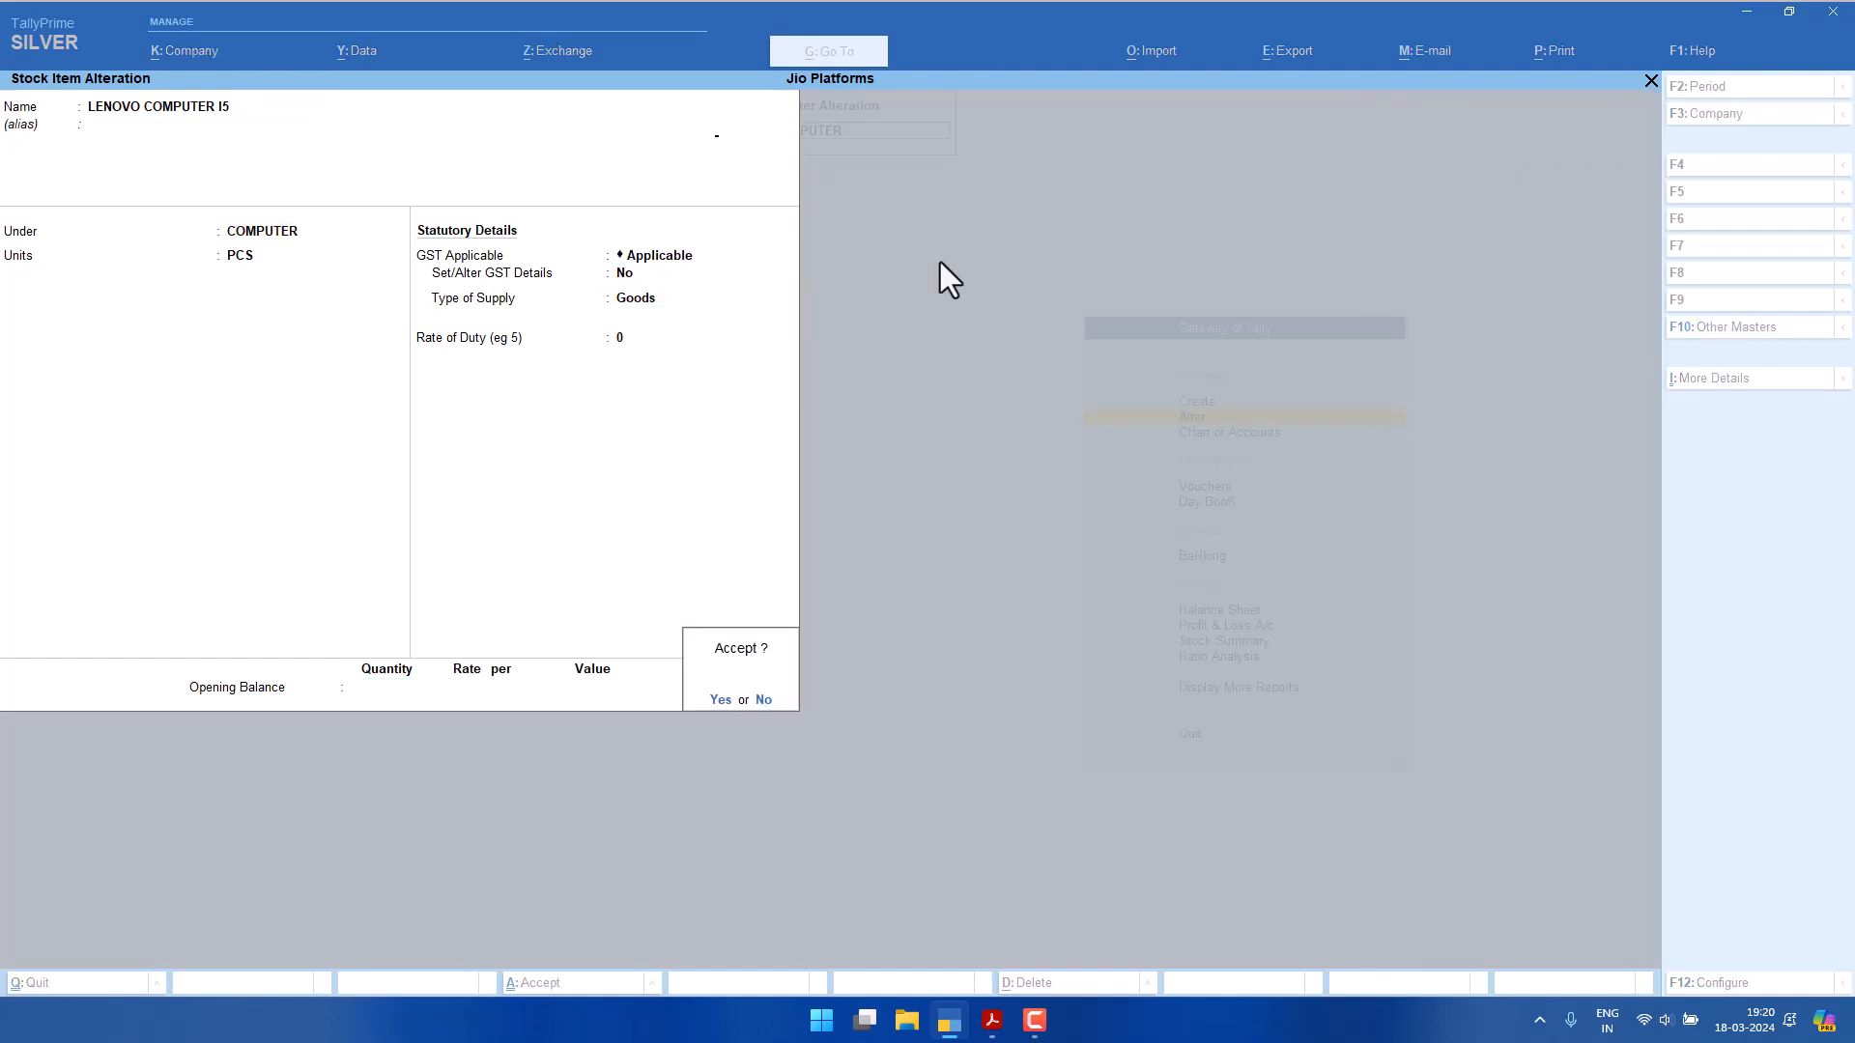
key("Escape")
key("Escape")
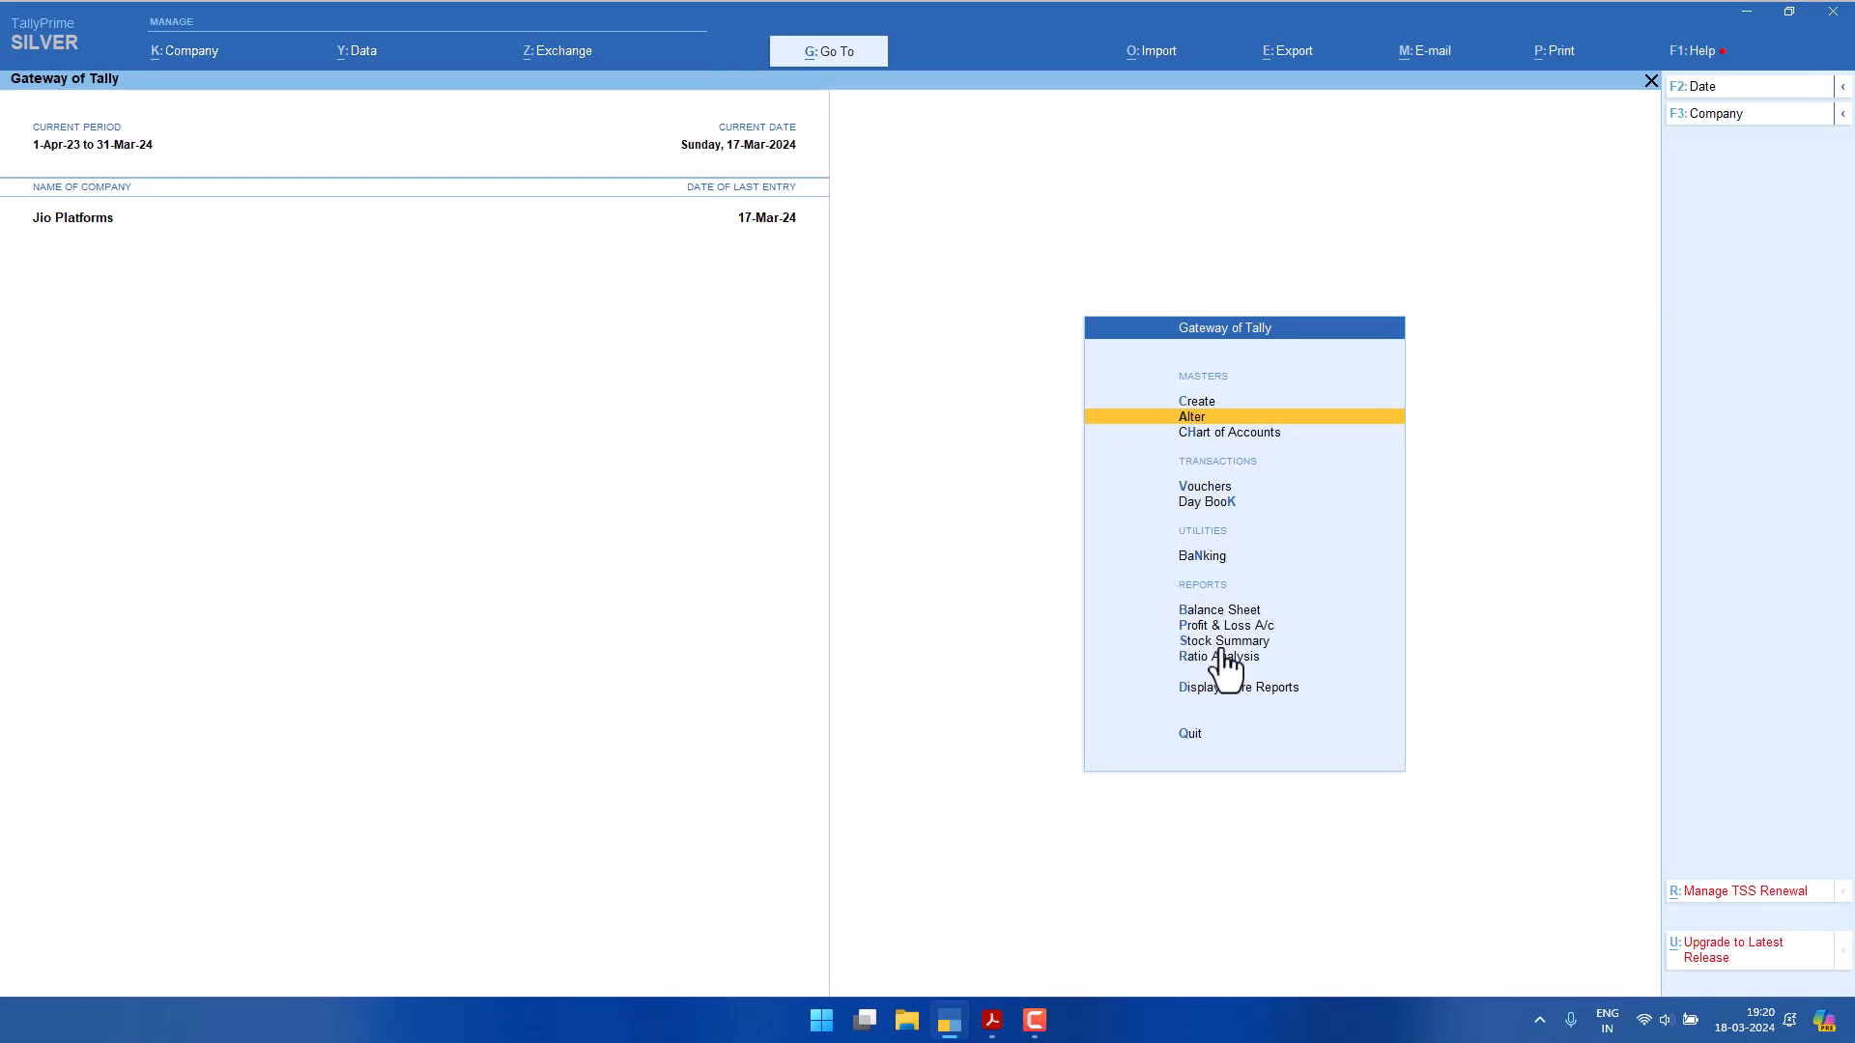
Display the ledger vouchers of PURCHASE LOCAL and open the SURYA INDUSTRY purchase voucher for alteration.
left_click(1232, 691)
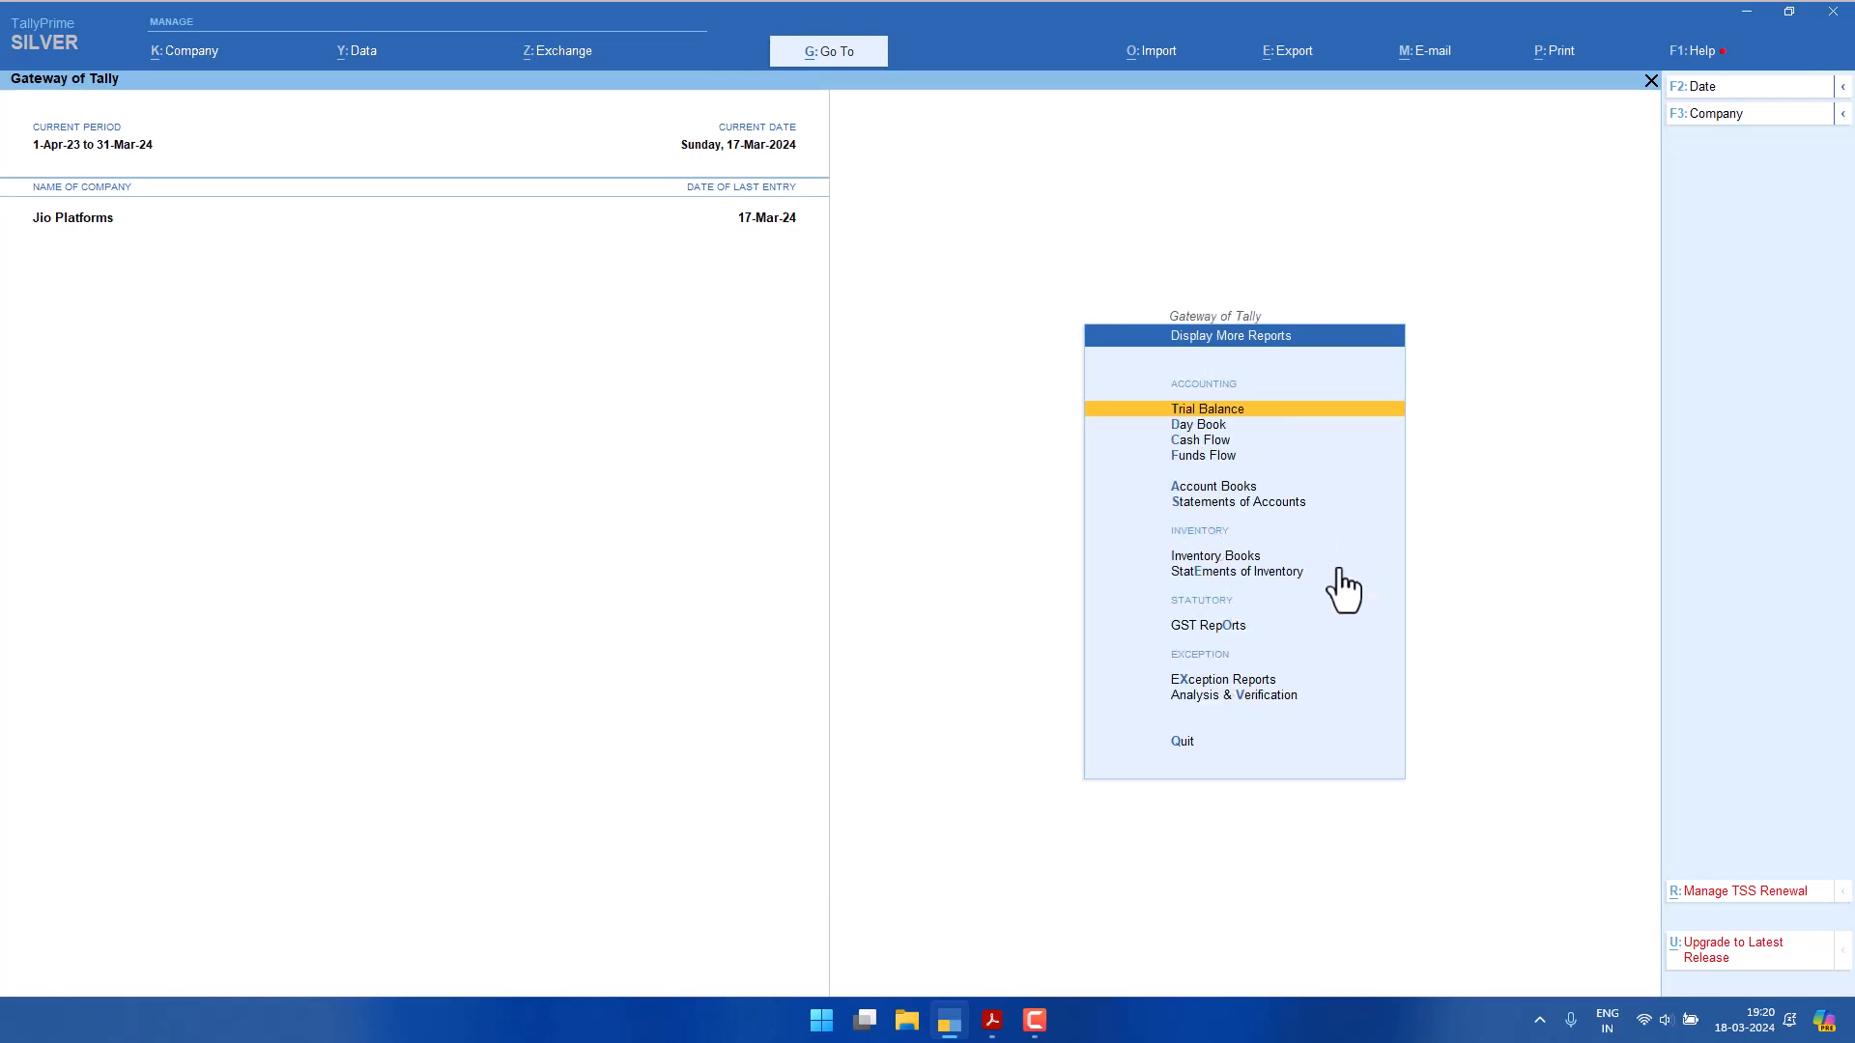
left_click(1219, 488)
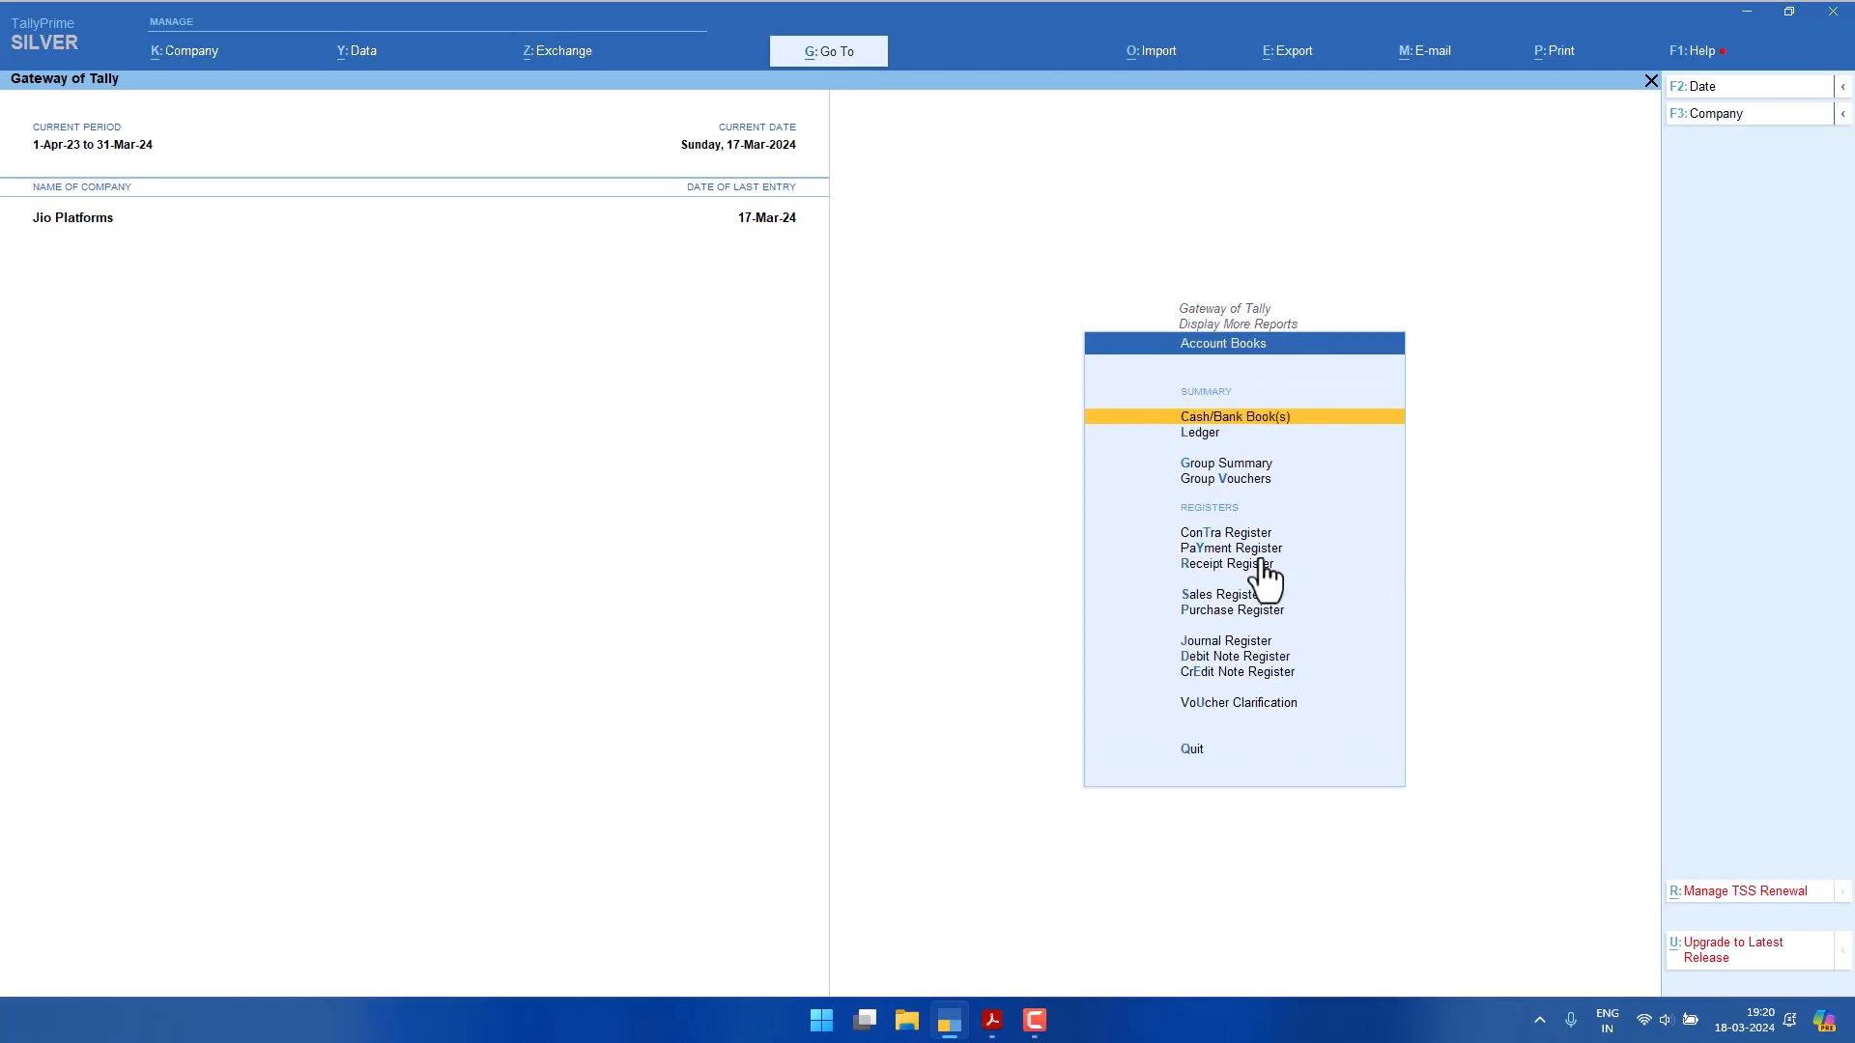
left_click(1201, 436)
type("Pu")
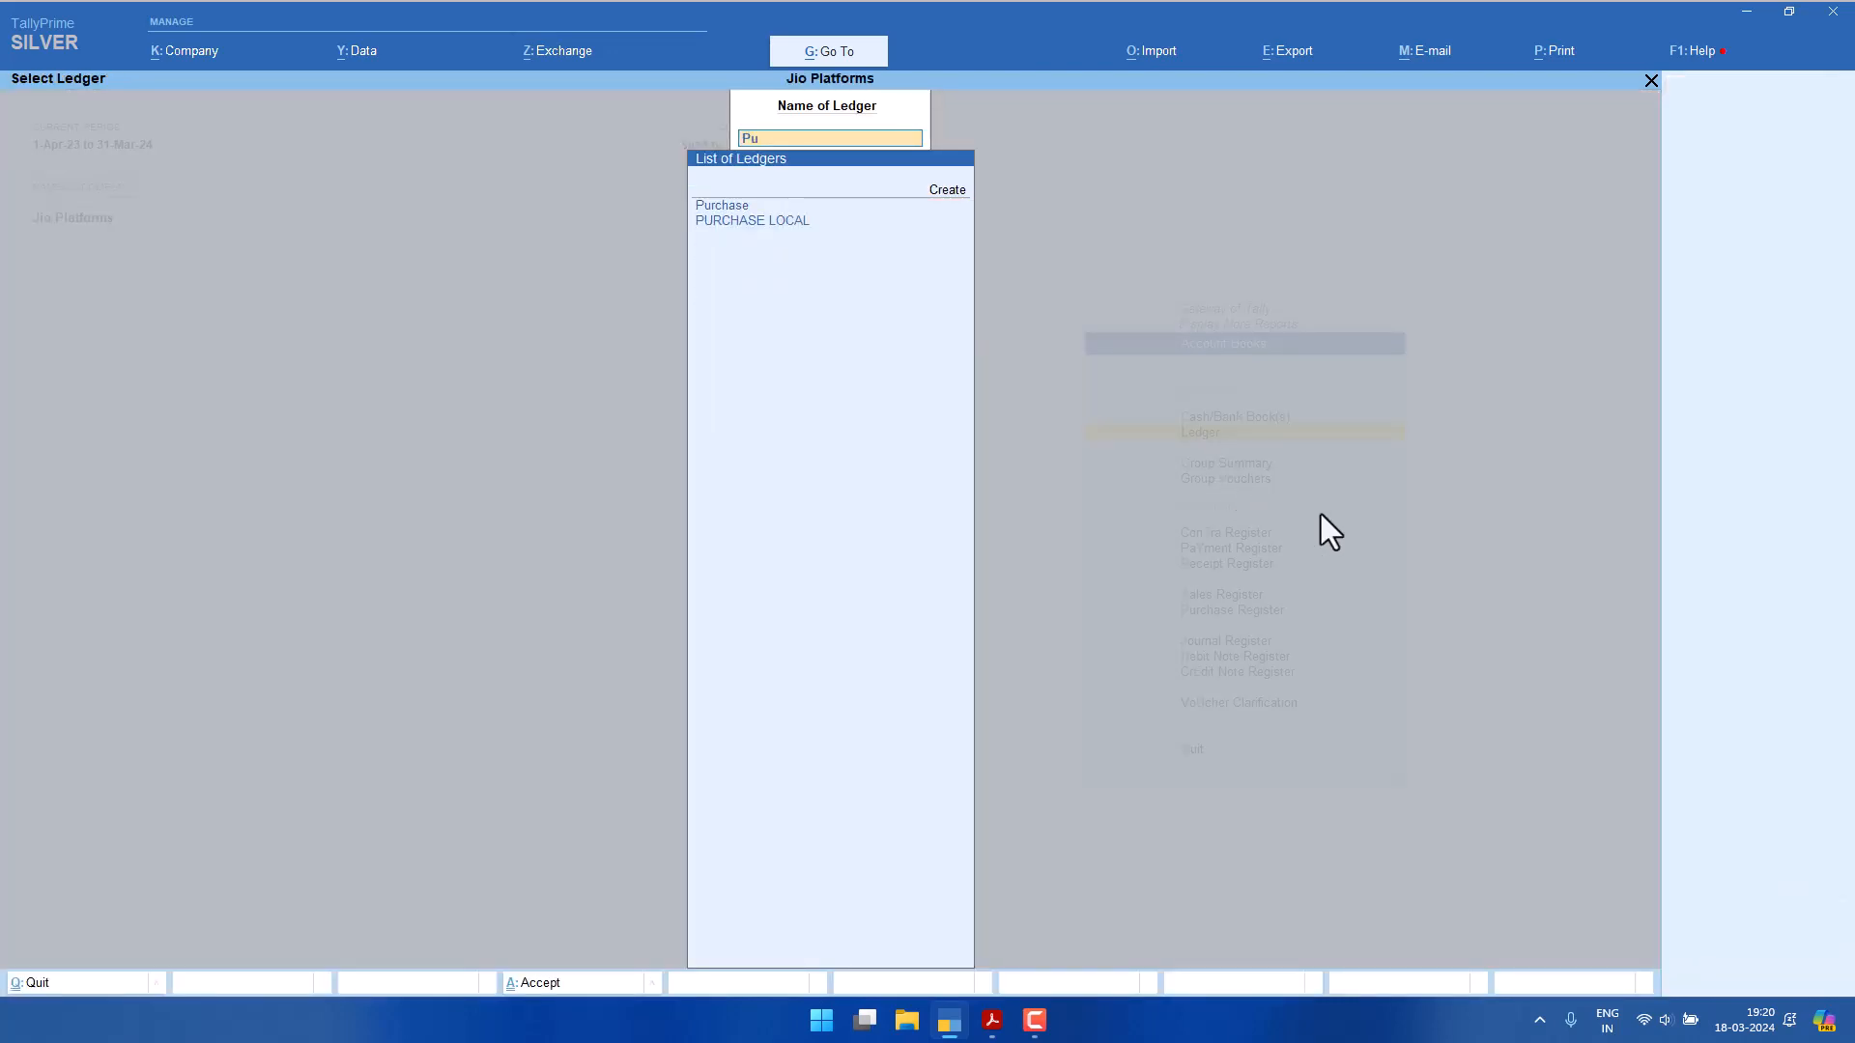
type("r")
key("Down")
key("Return")
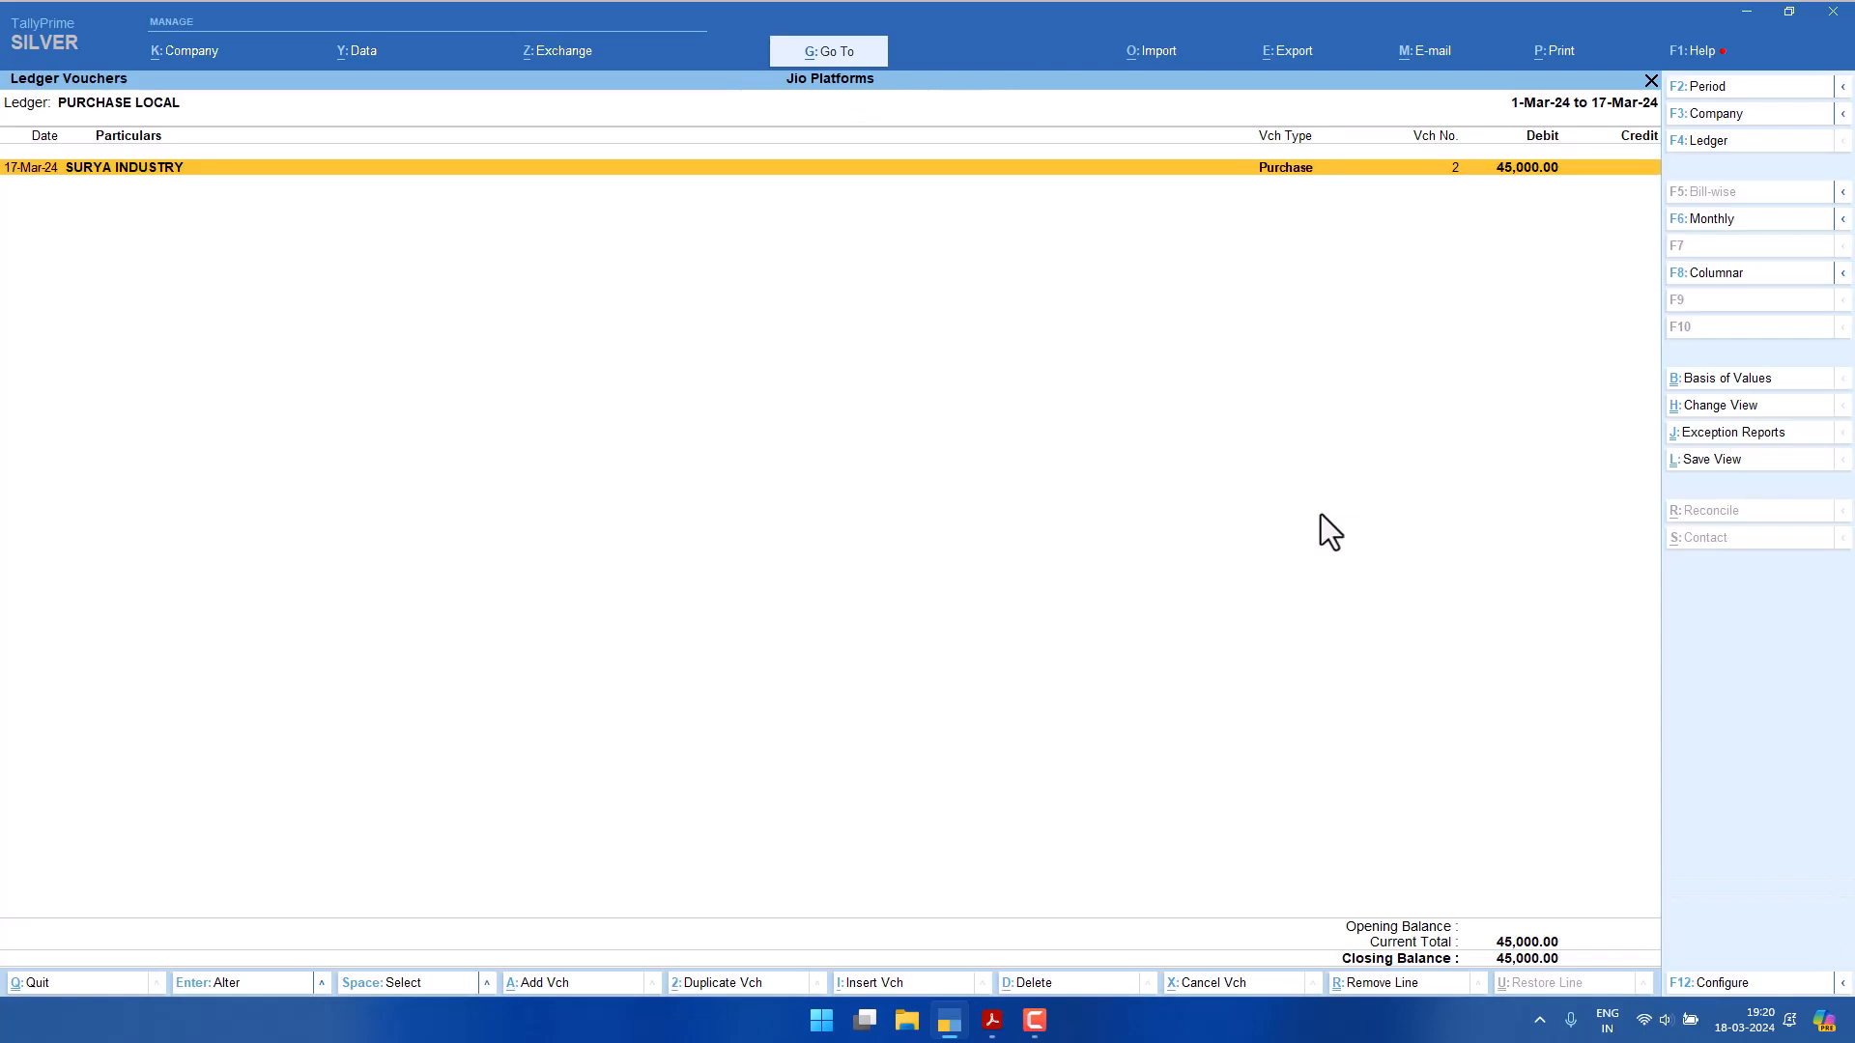
key("Return")
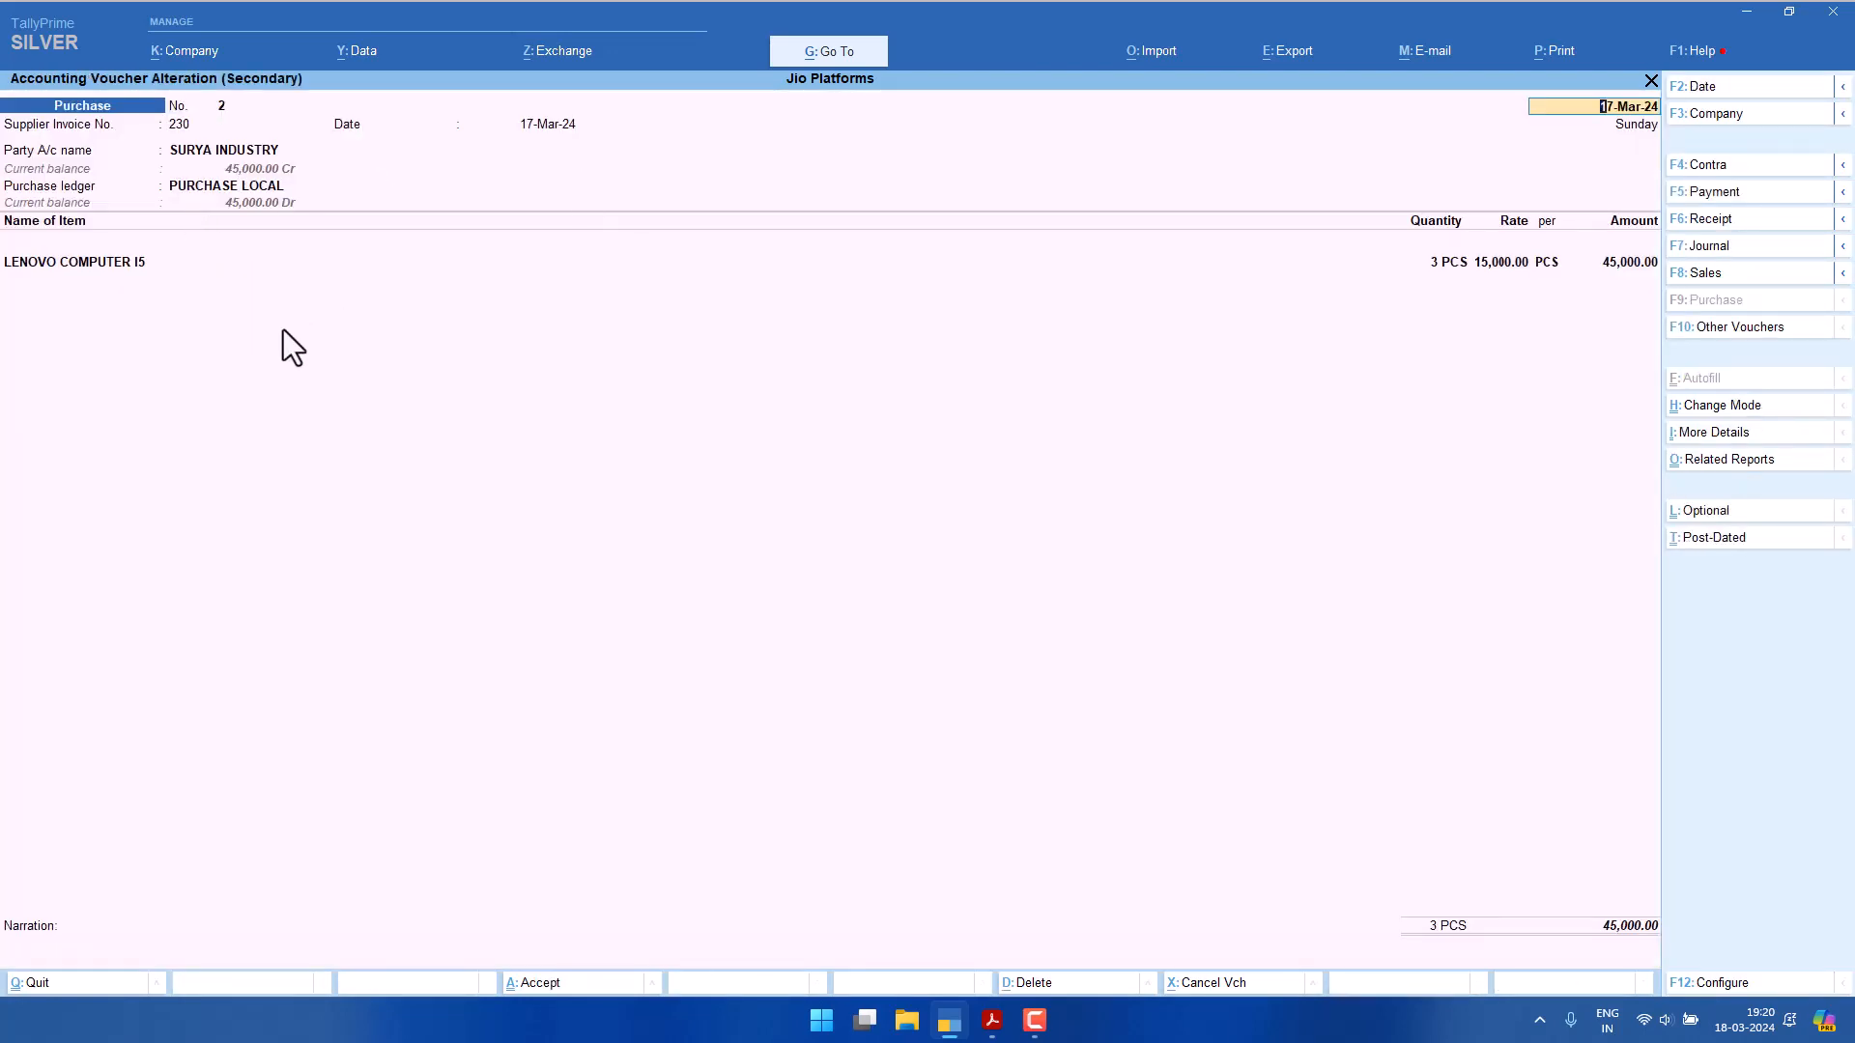
Accept the voucher's existing date, invoice, receipt, party and purchase ledger details to reach its first item line.
key("Return")
key("Return")
key("Return")
key("Return")
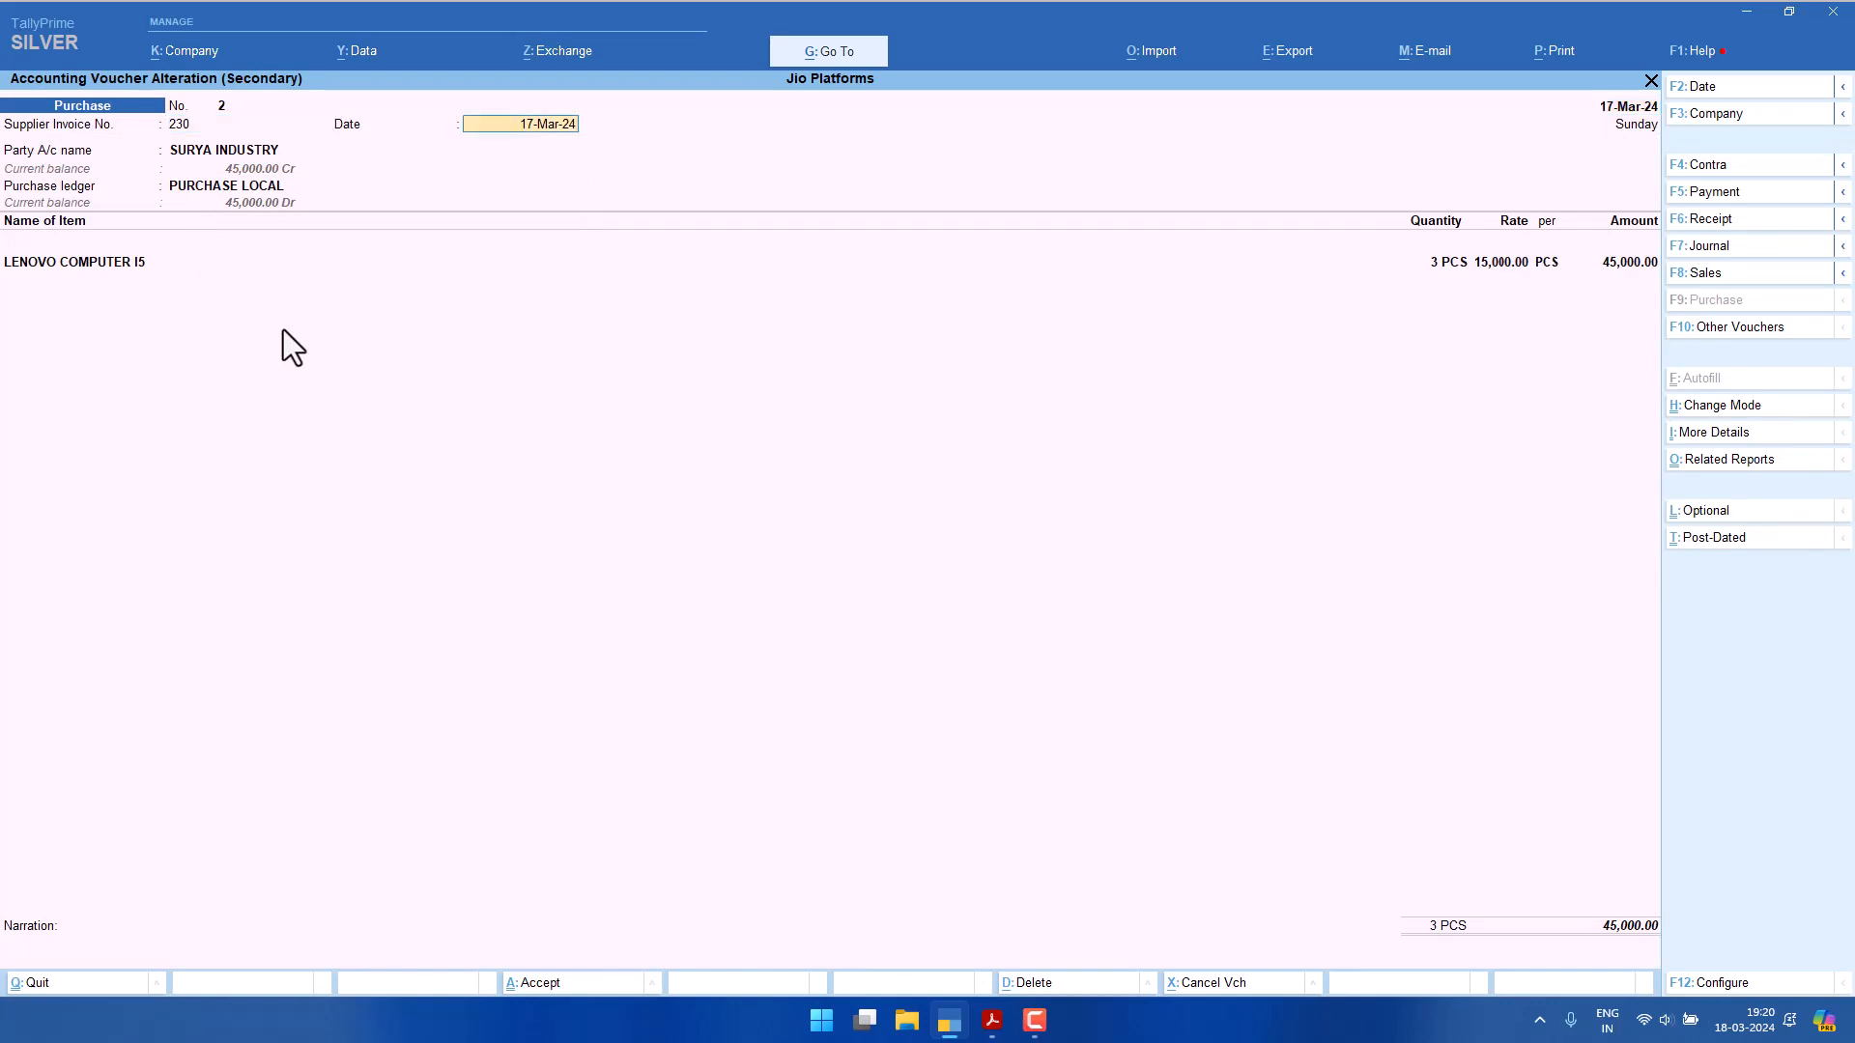
key("Return")
key("Return")
key("Return")
key("Return")
key("Return")
key("Return")
key("Return")
key("Return")
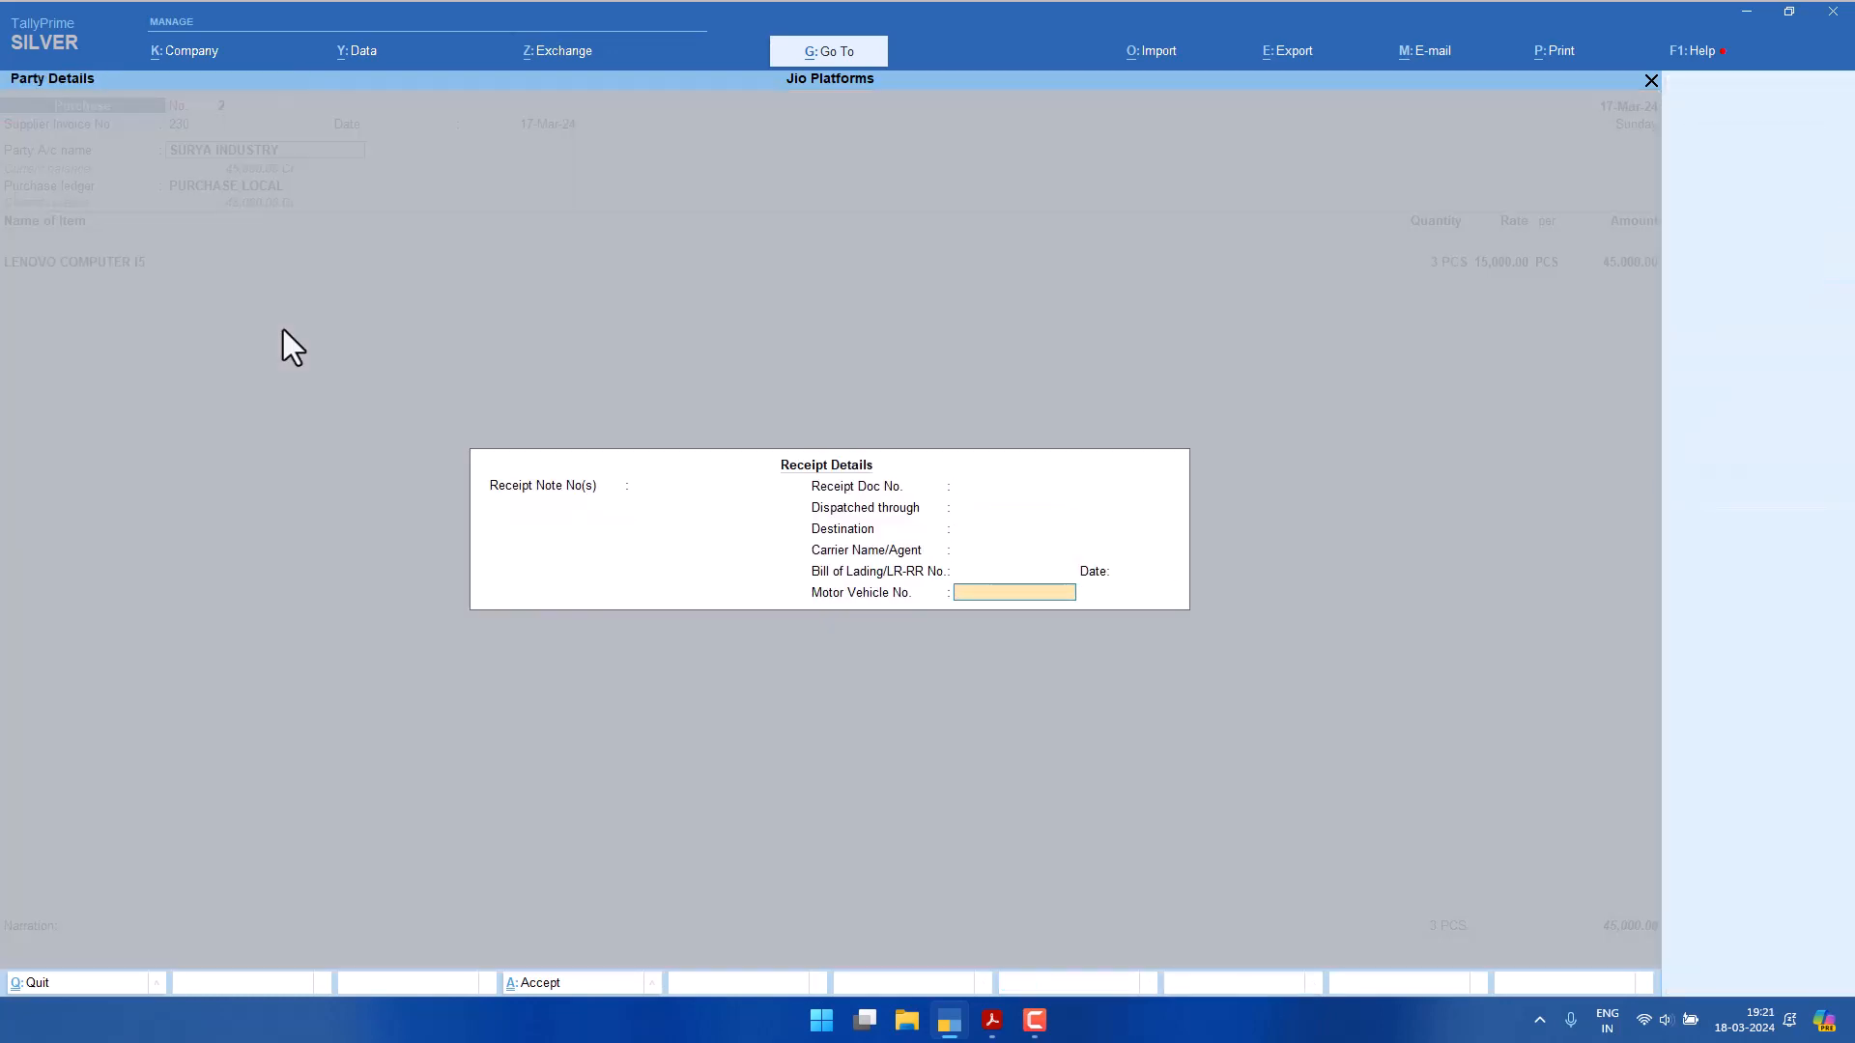
key("Return")
key("Return")
key("Return")
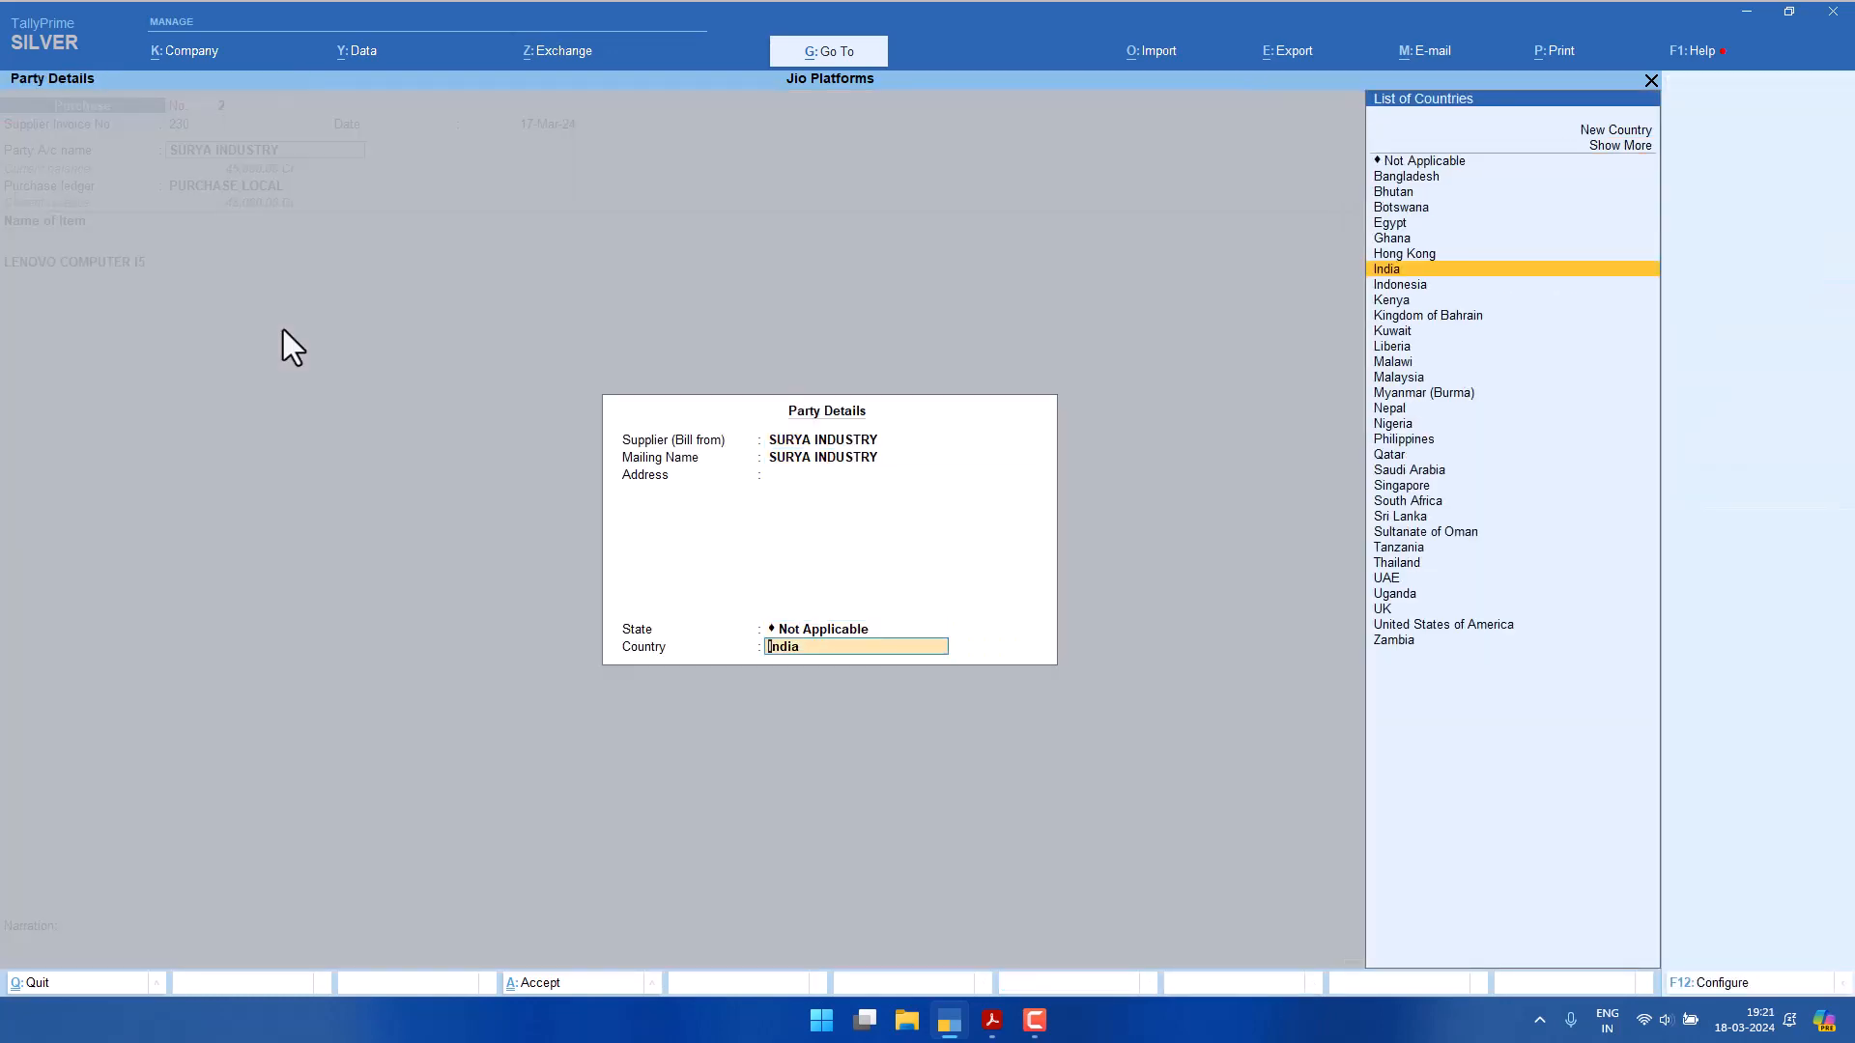
key("Return")
key("Return")
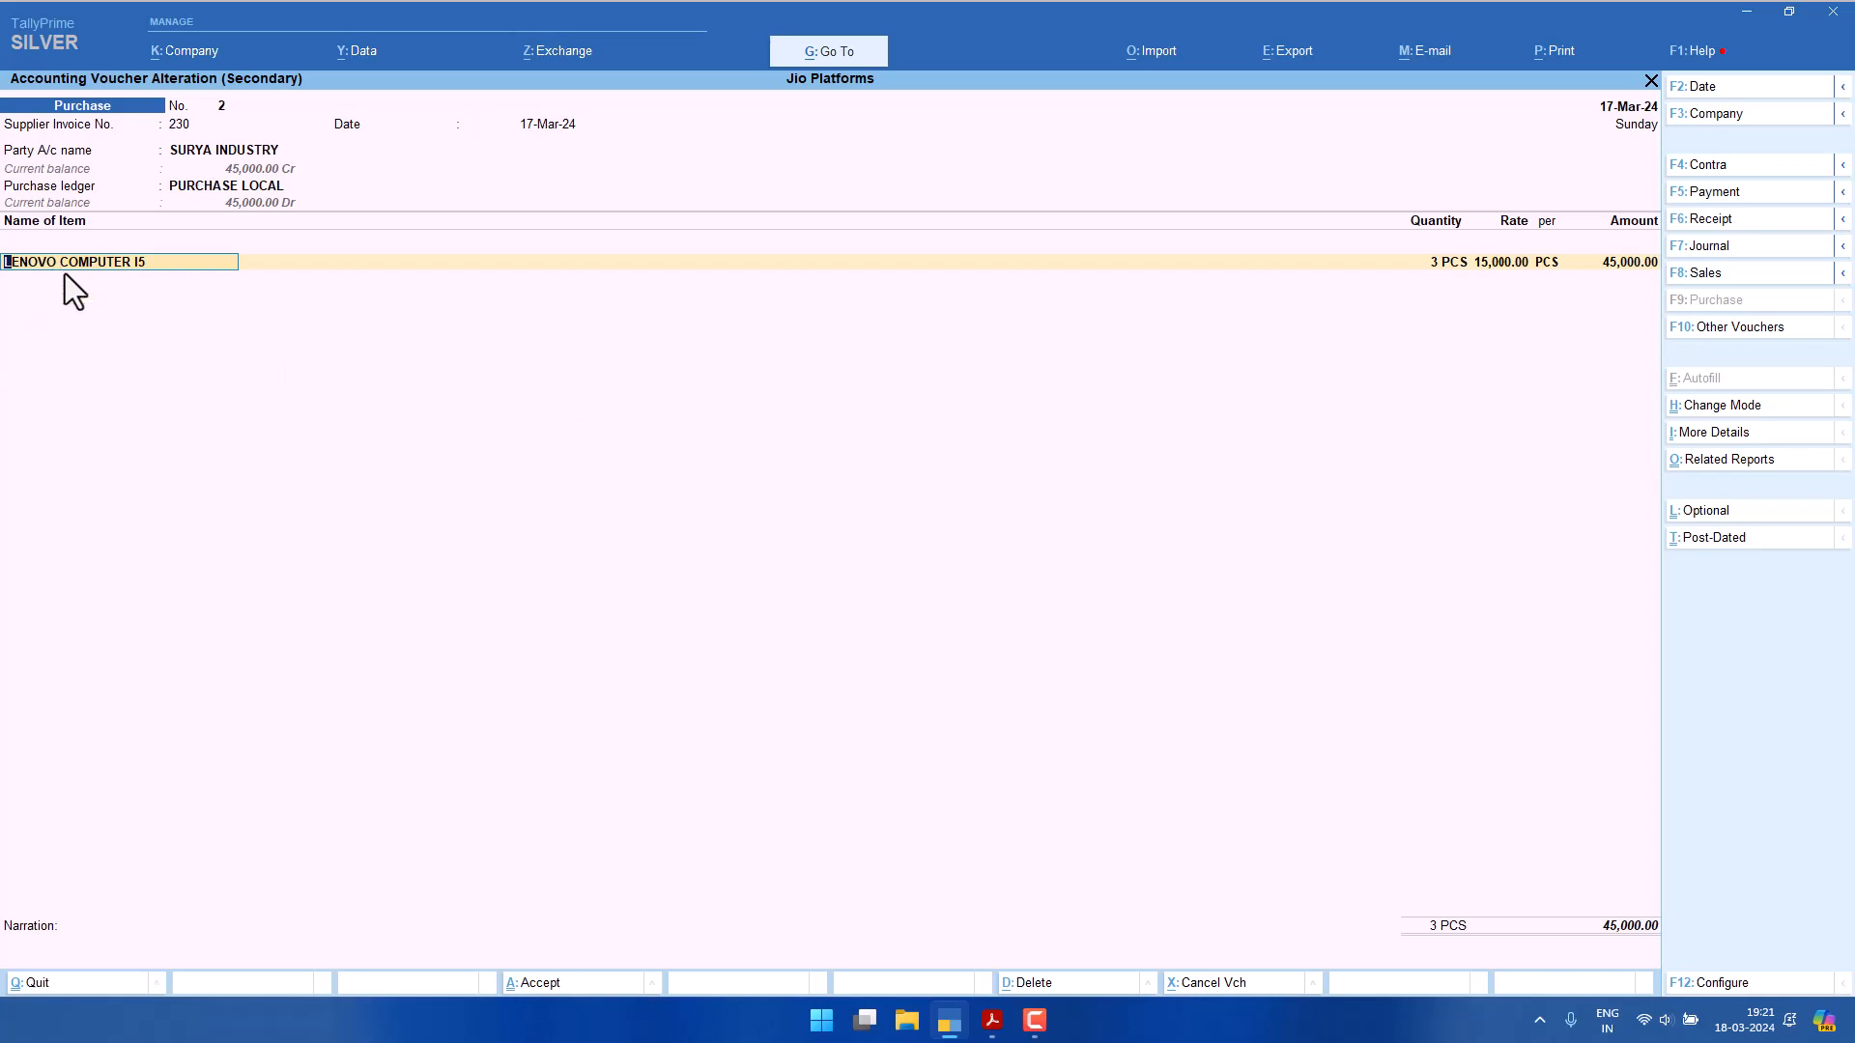
Try HP COMPUTER as the voucher's item and switch the line back to LENOVO COMPUTER I5.
key("BackSpace")
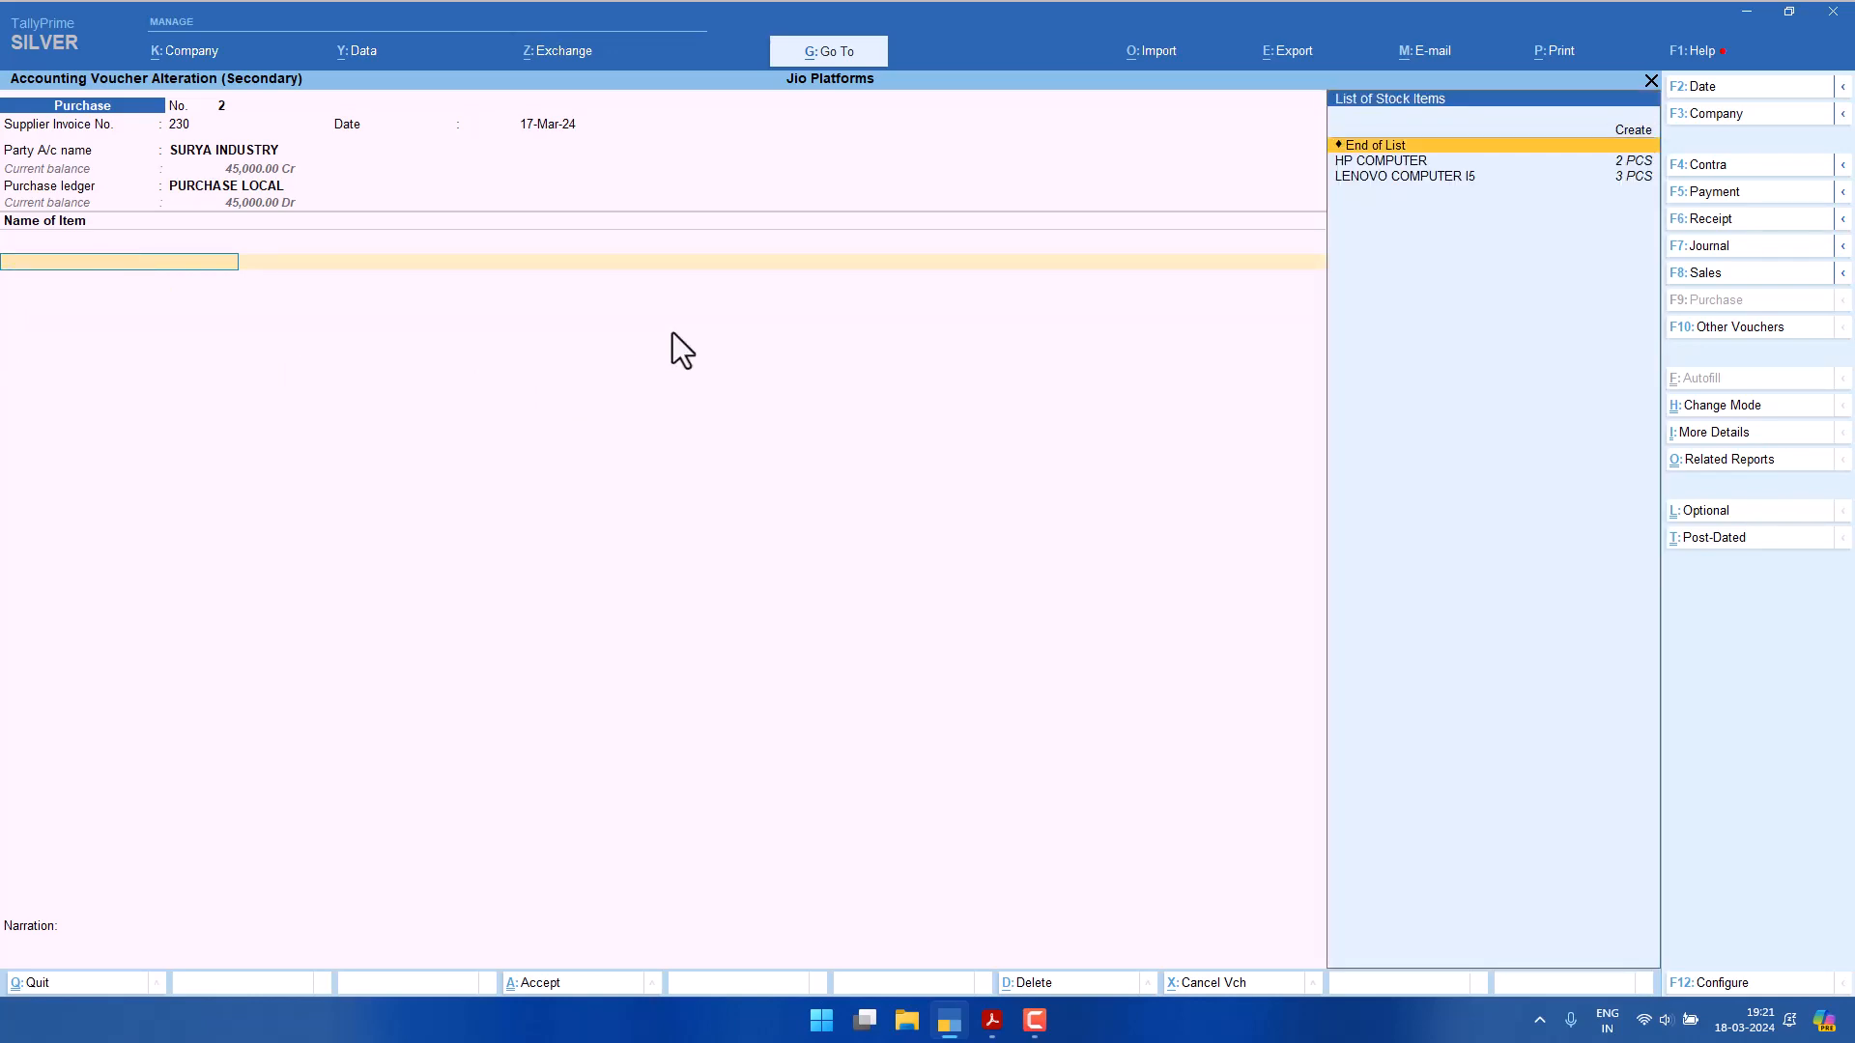
key("Down")
key("Return")
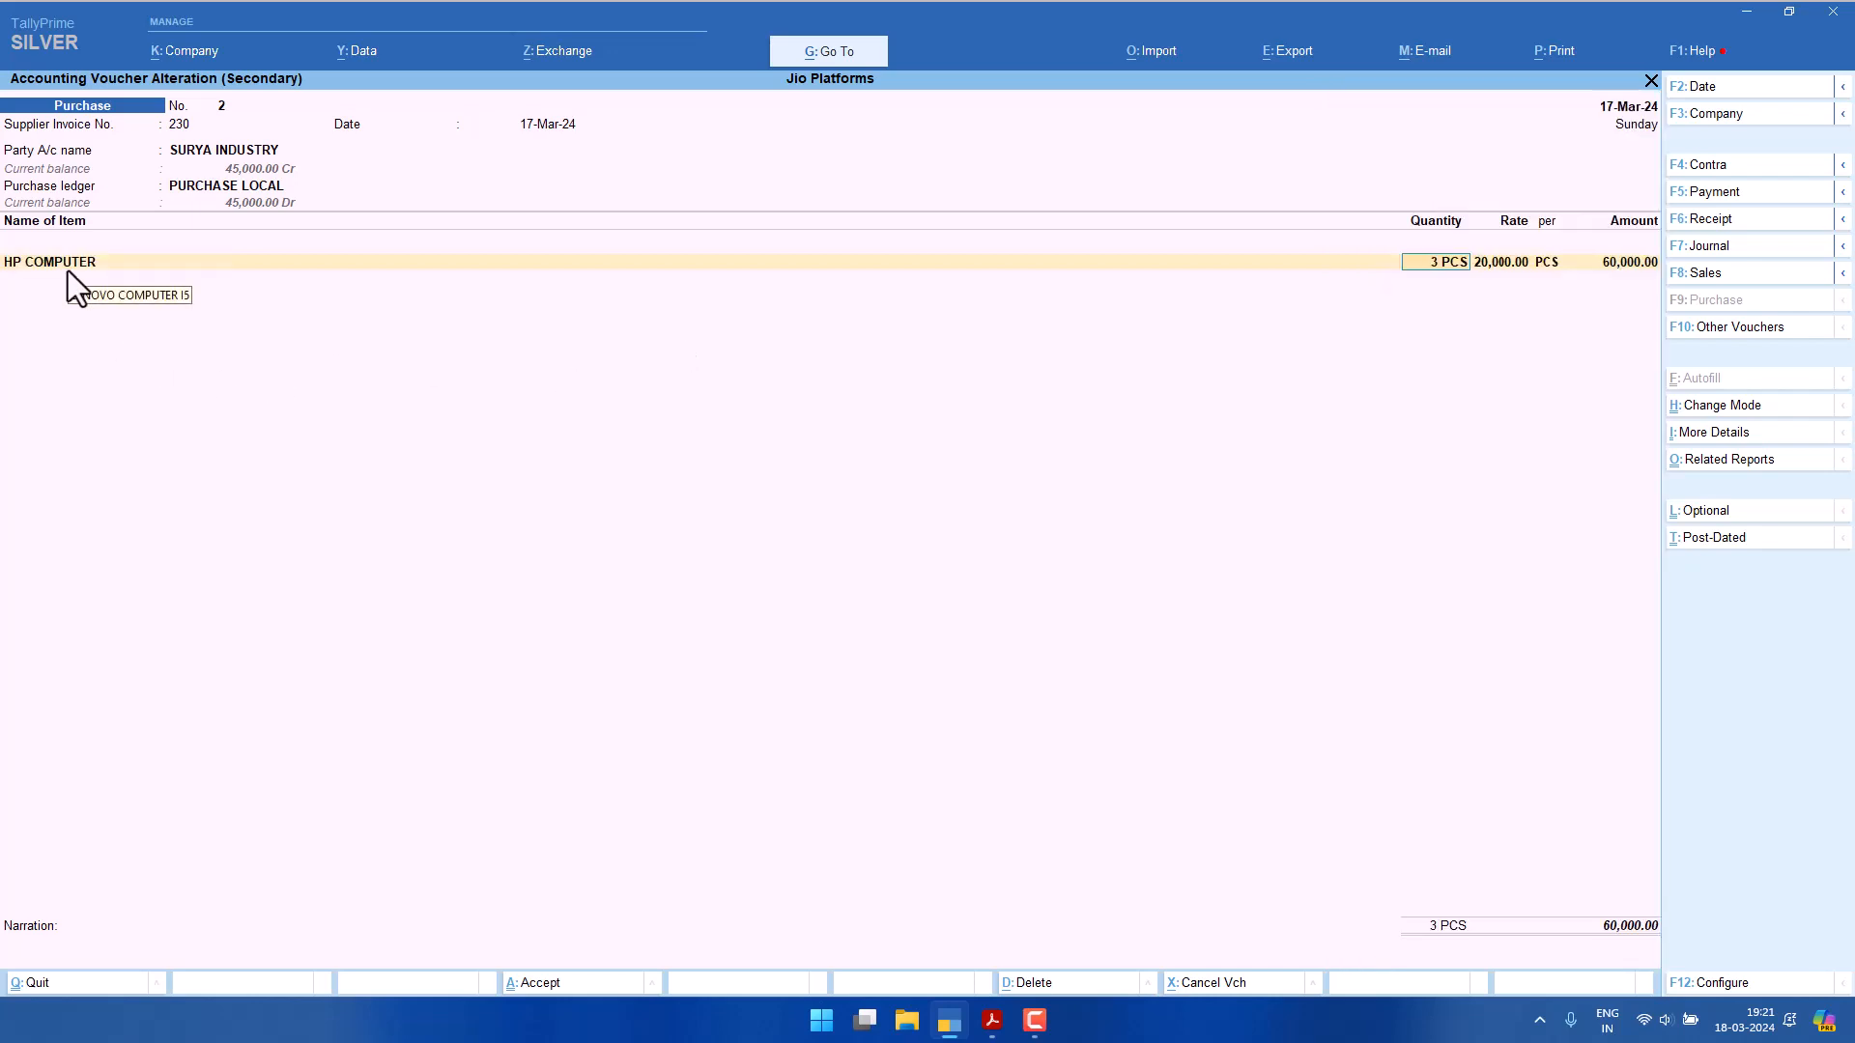
key("BackSpace")
key("Down")
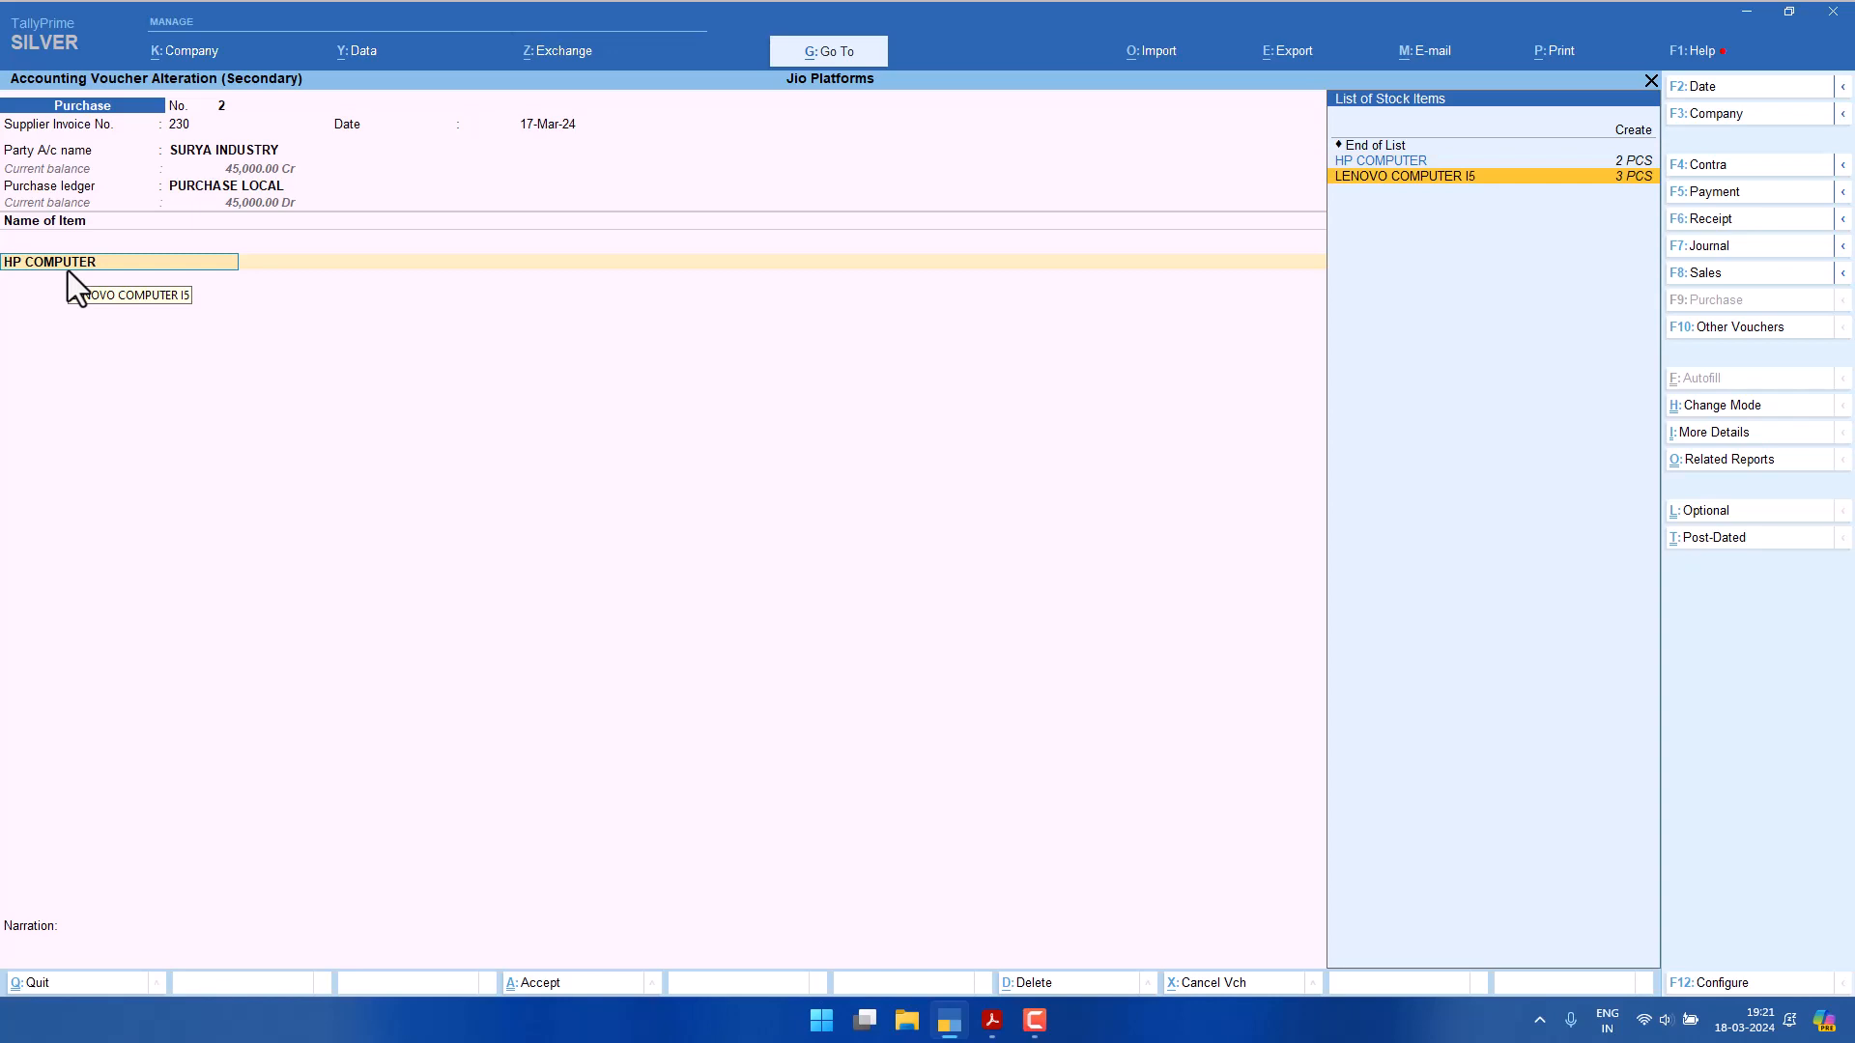
key("Return")
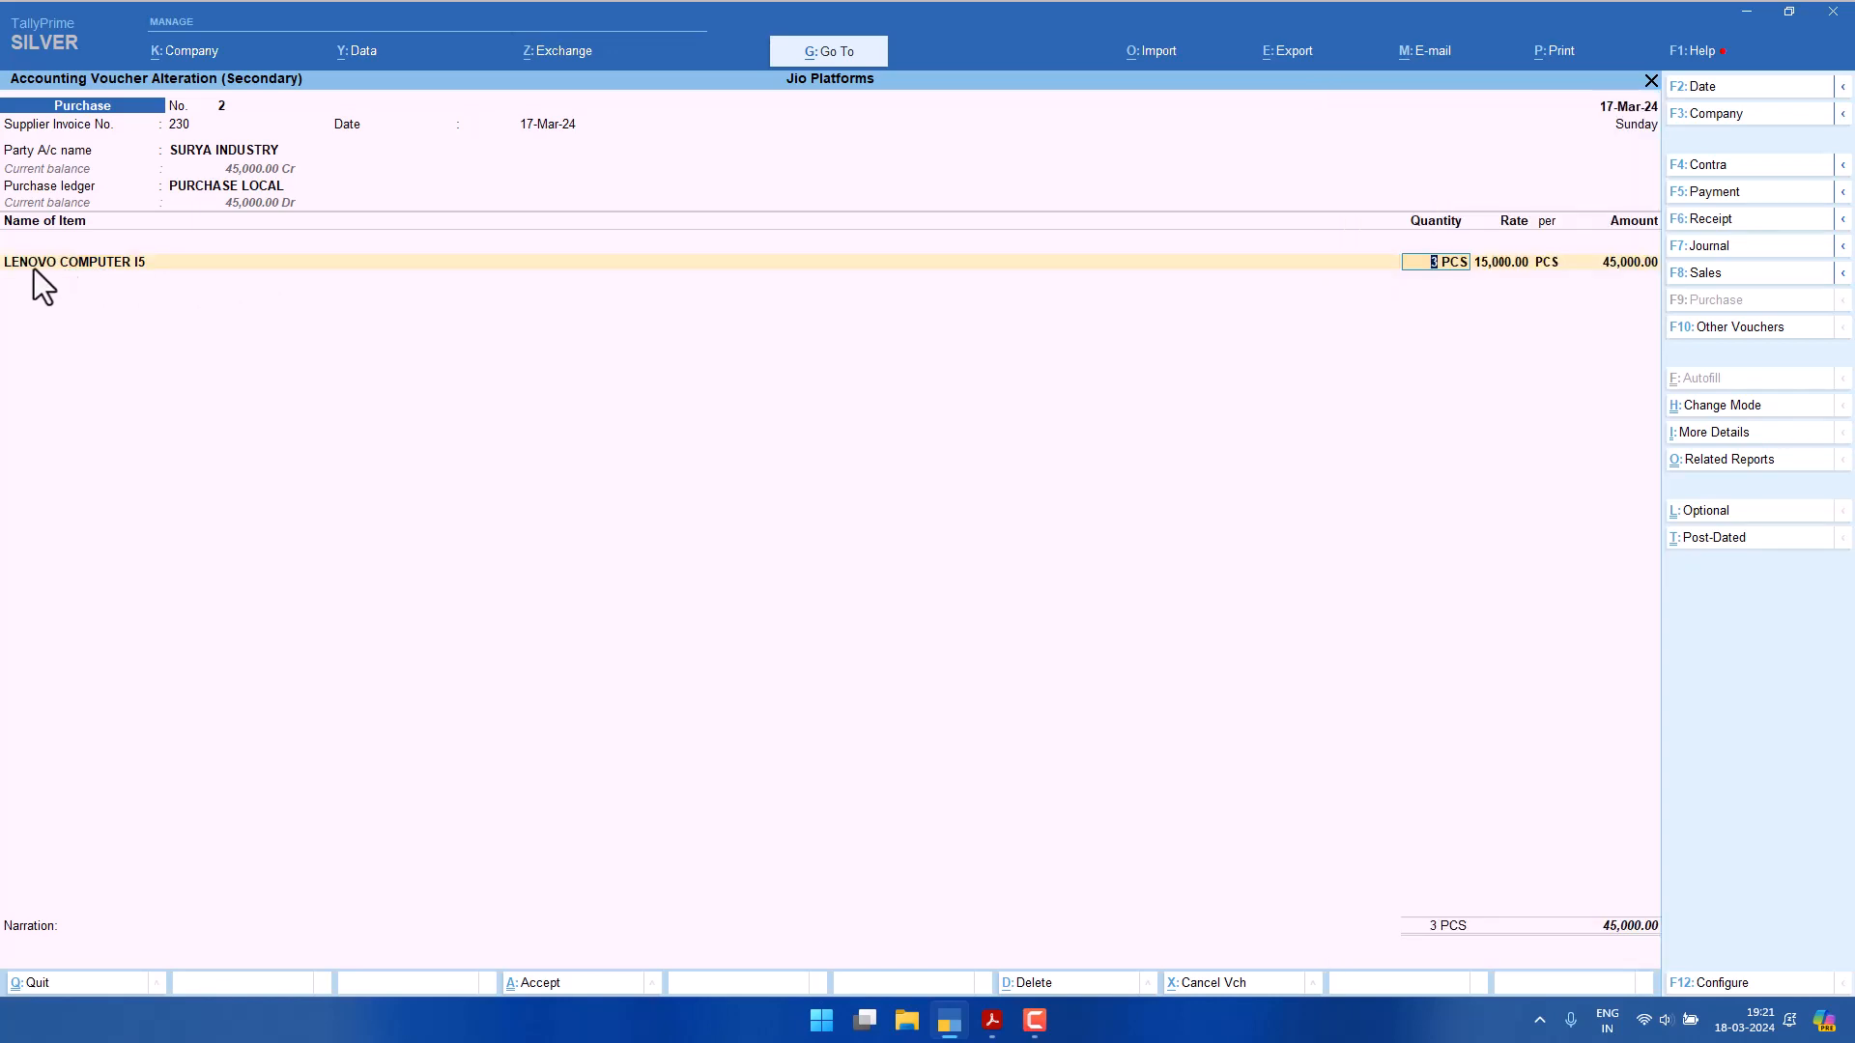
Rename the voucher line's stock item to LENOVO COMPUTER I3, keep its other details and save it.
key("BackSpace")
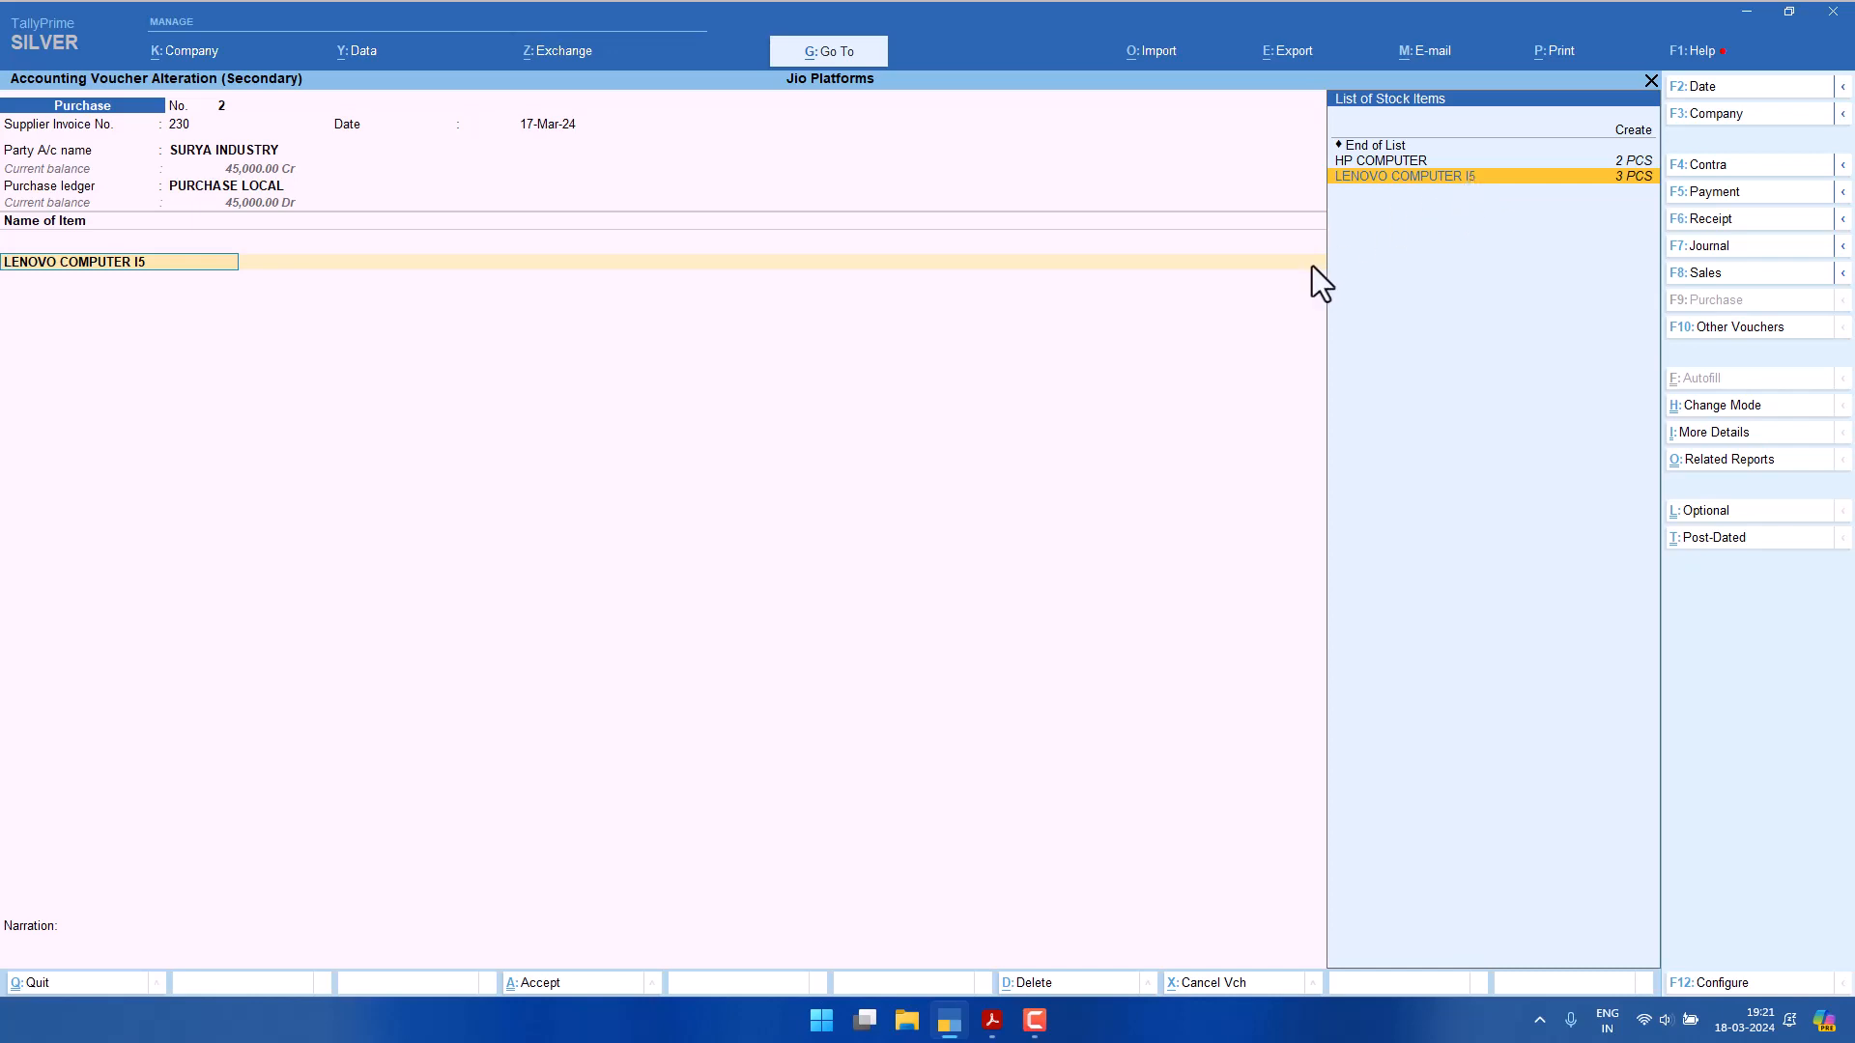
key("Return")
key("BackSpace")
key("ctrl+Return")
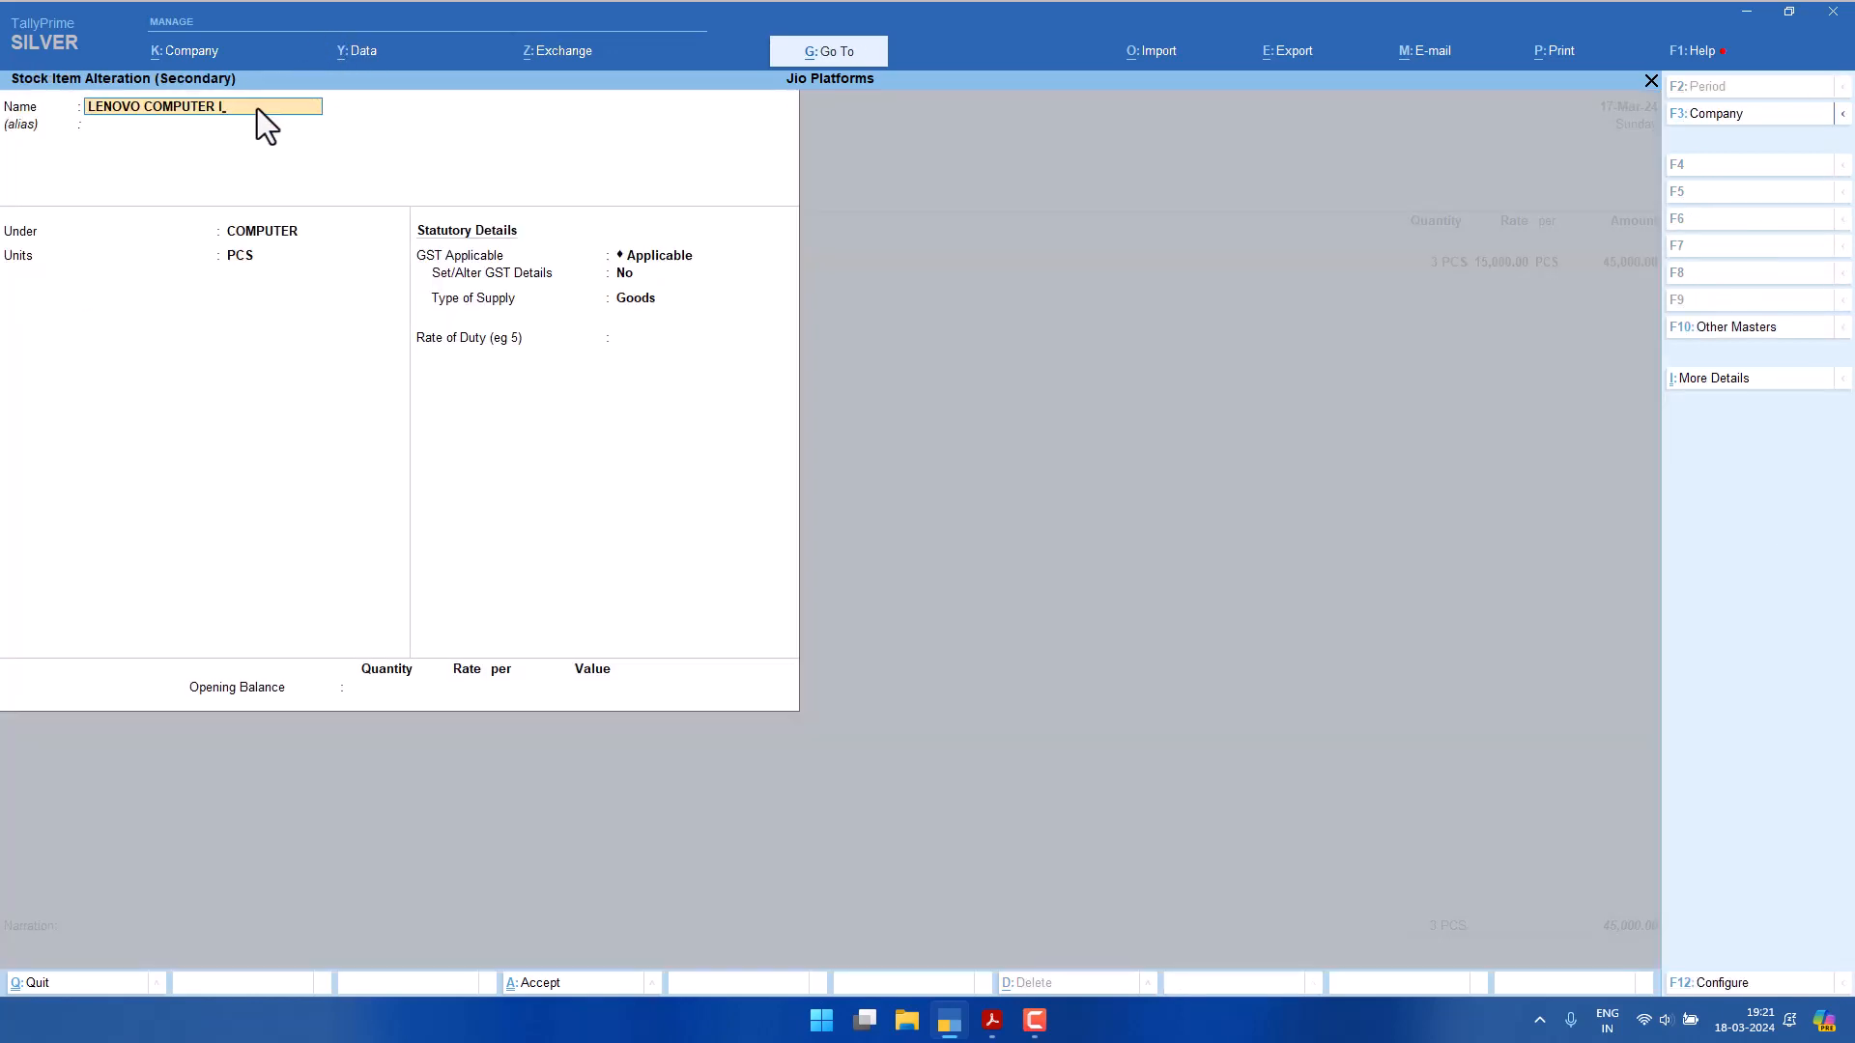
type("3")
key("Return")
key("Return")
key("Return")
key("Return")
key("Return")
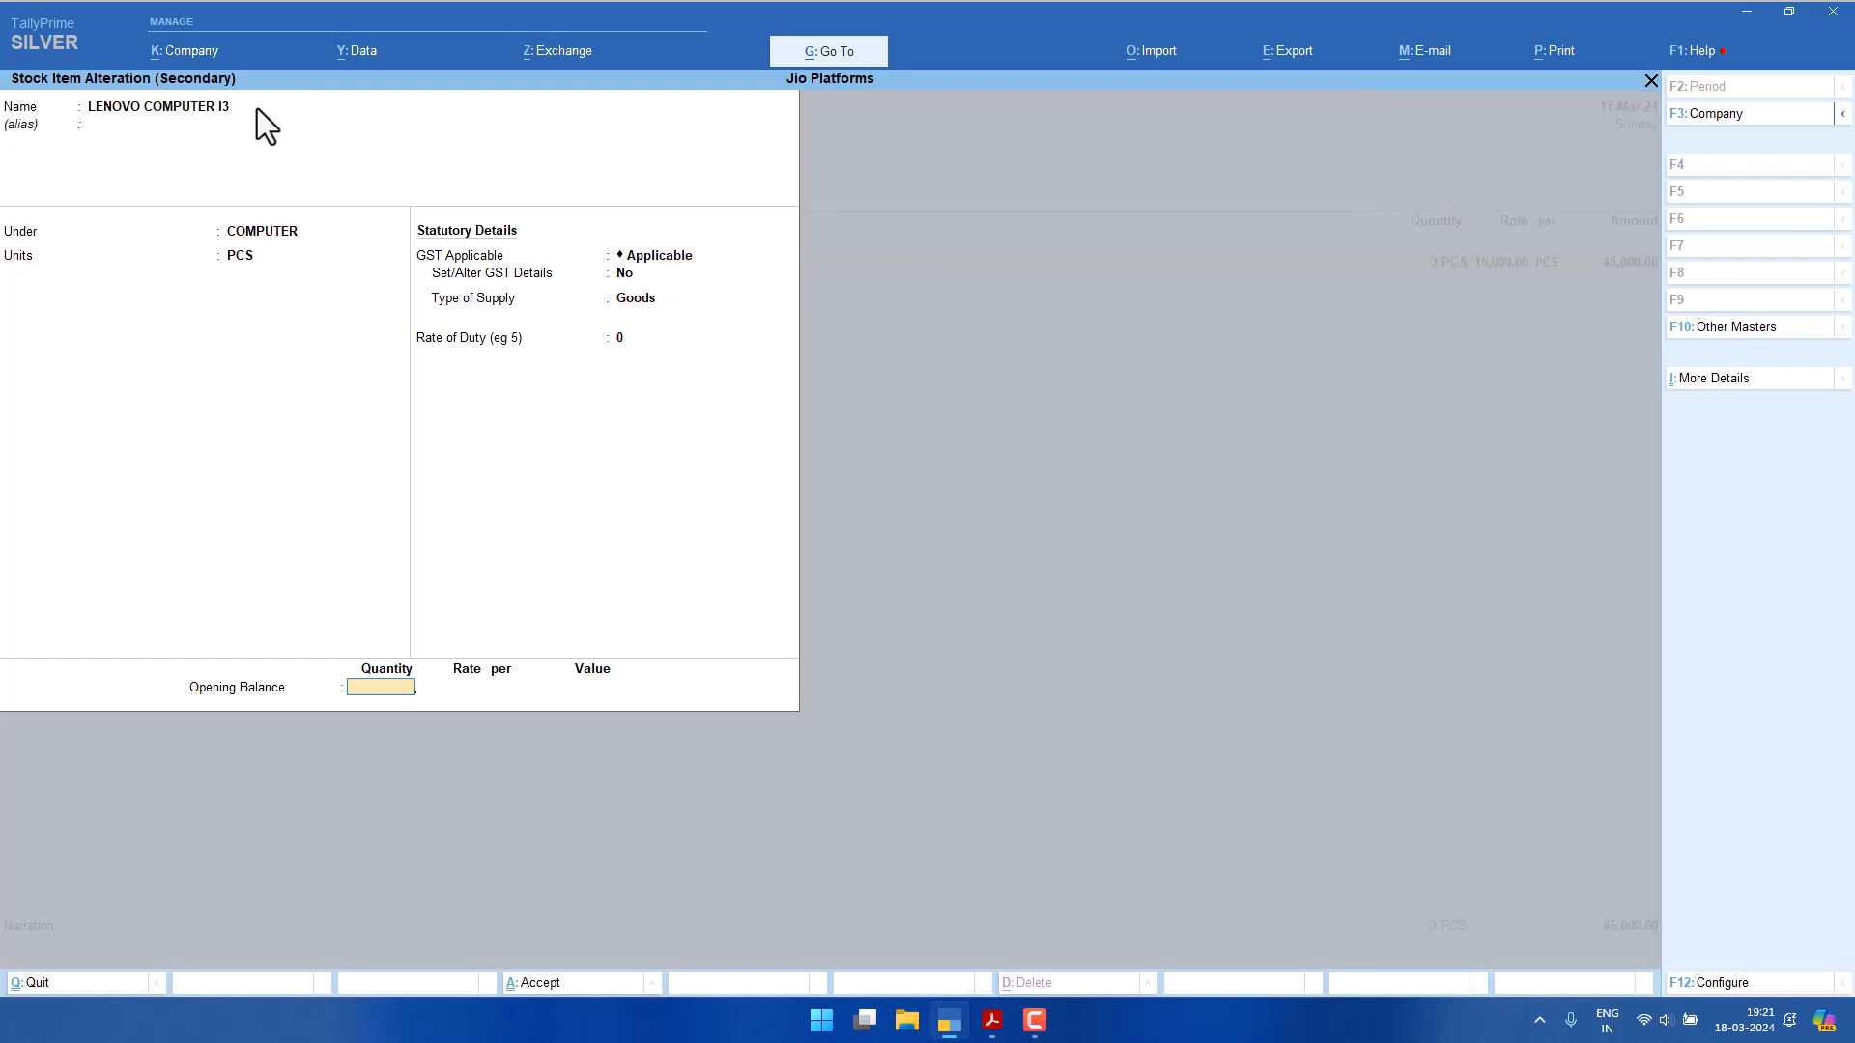
key("Return")
key("Return")
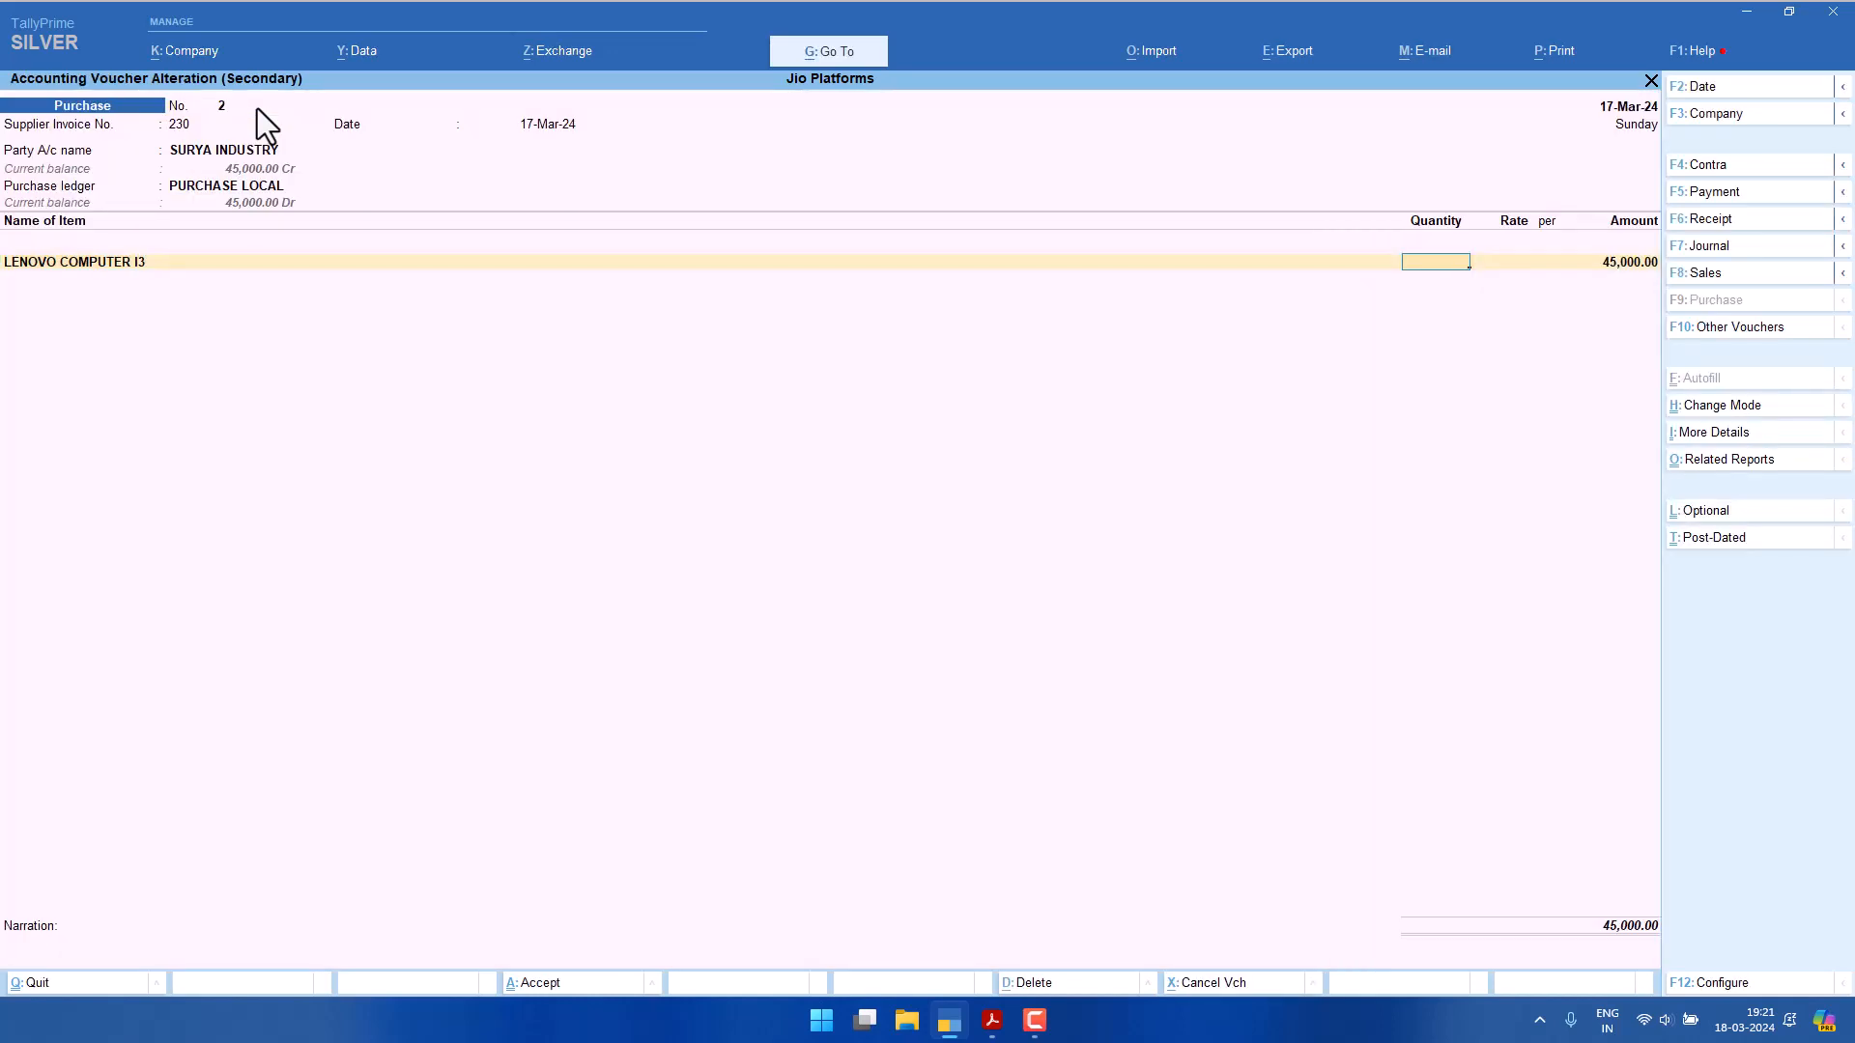
Set the LENOVO COMPUTER I3 line to 3 PCS at a rate of 15,000 and end the item list.
type("3")
key("Return")
type("15000")
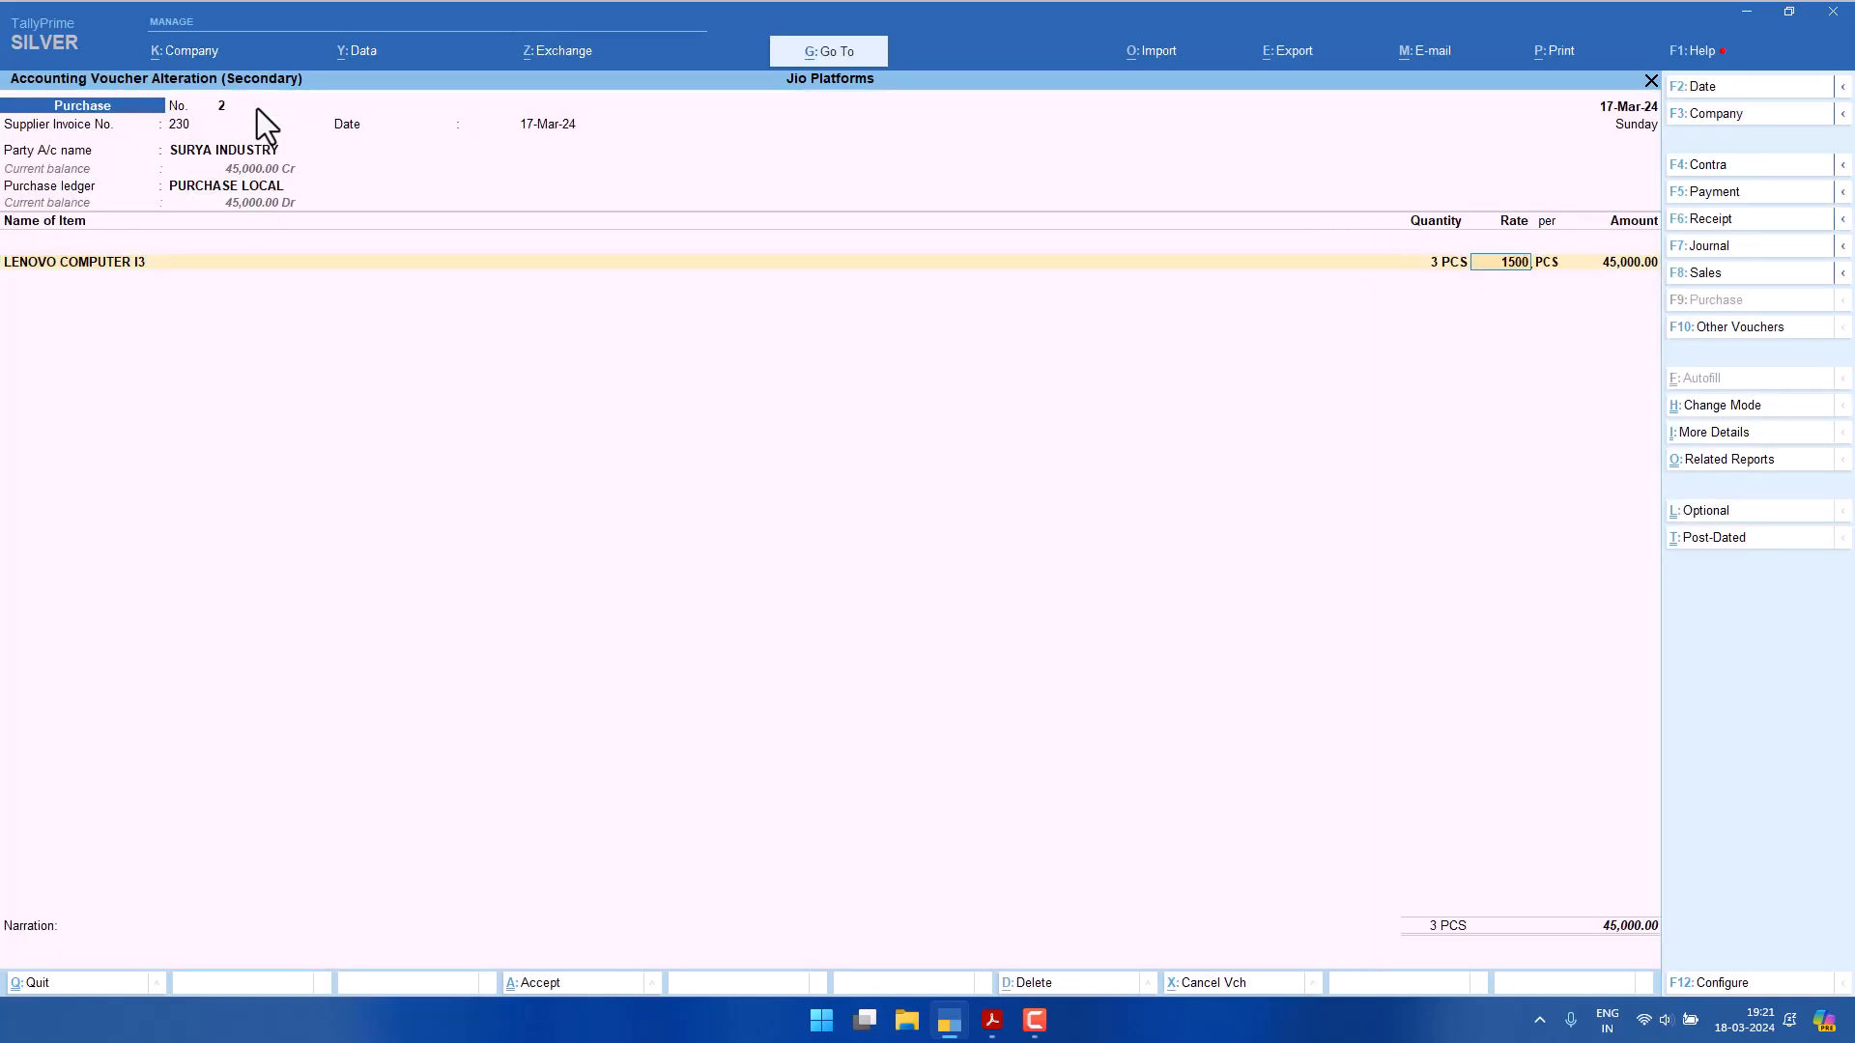
key("Return")
key("Return")
key("Return")
key("Return")
key("Return")
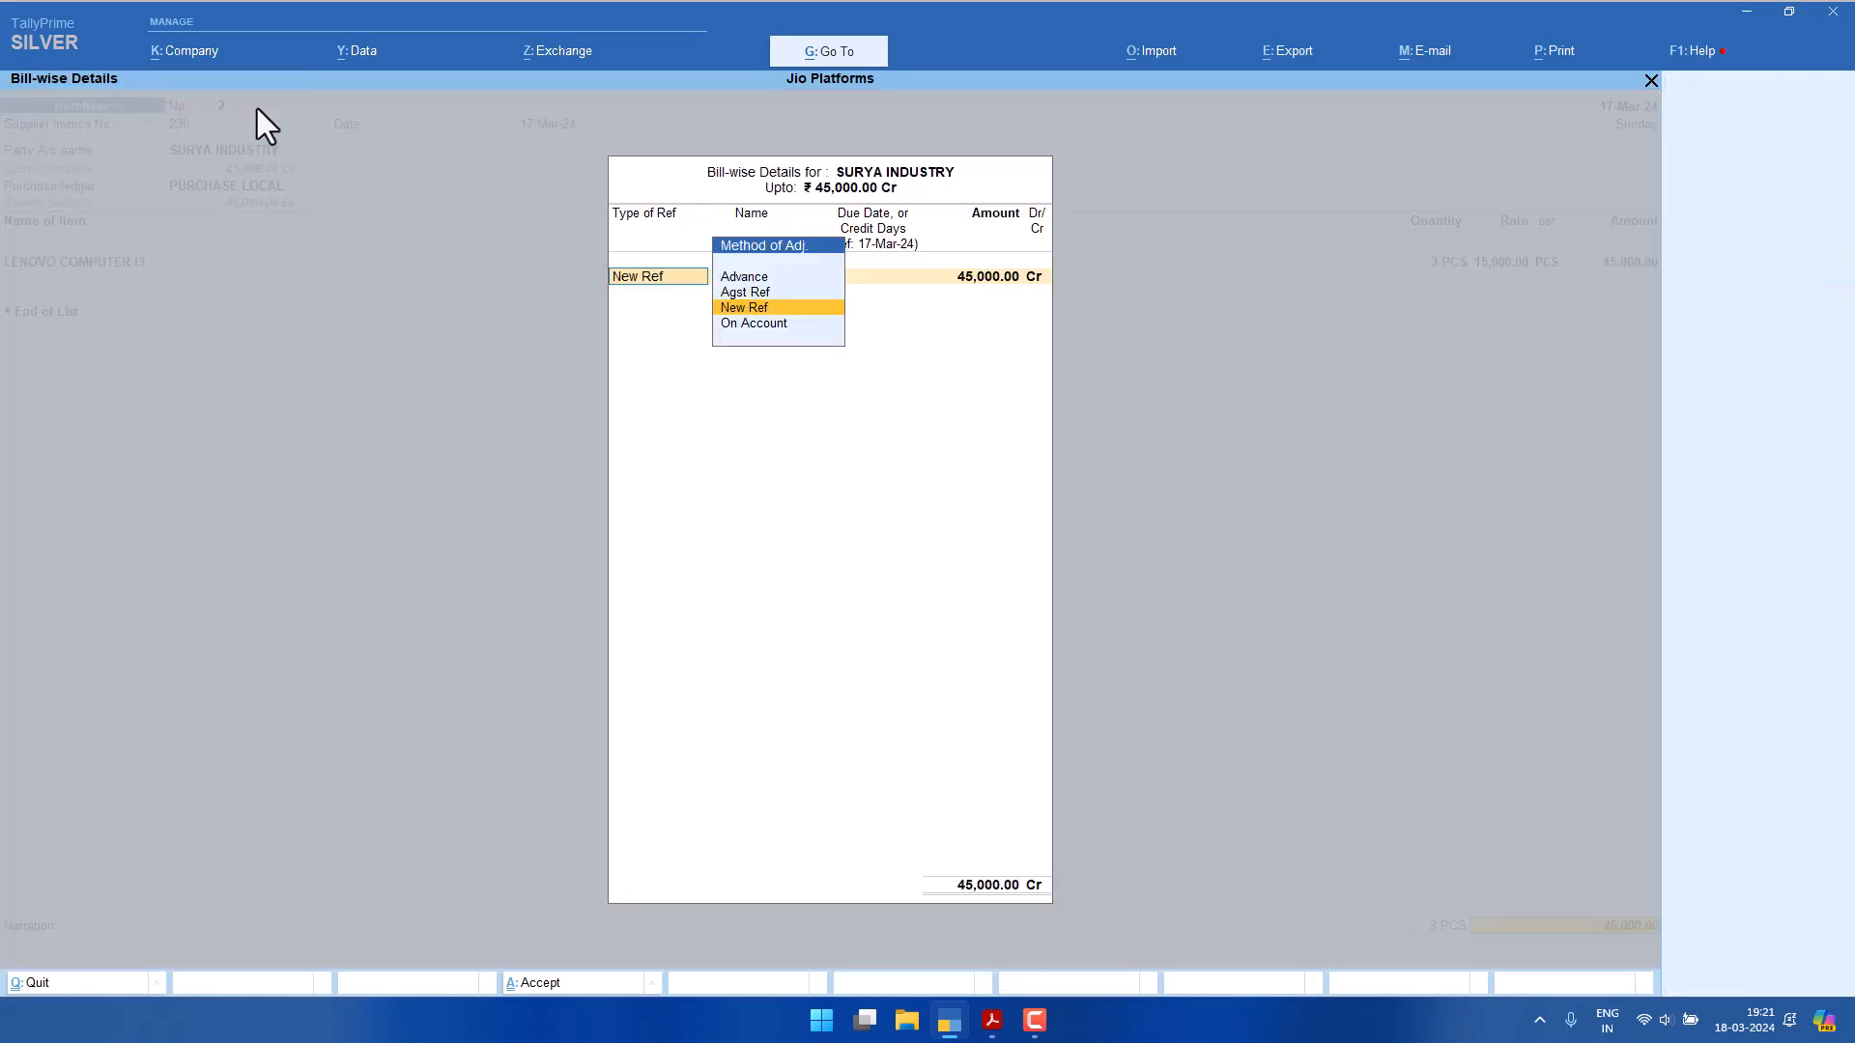
Accept the New Ref bill-wise allocation for SURYA INDUSTRY and continue to the voucher's narration.
key("Return")
key("Return")
key("Return")
key("Return")
key("Return")
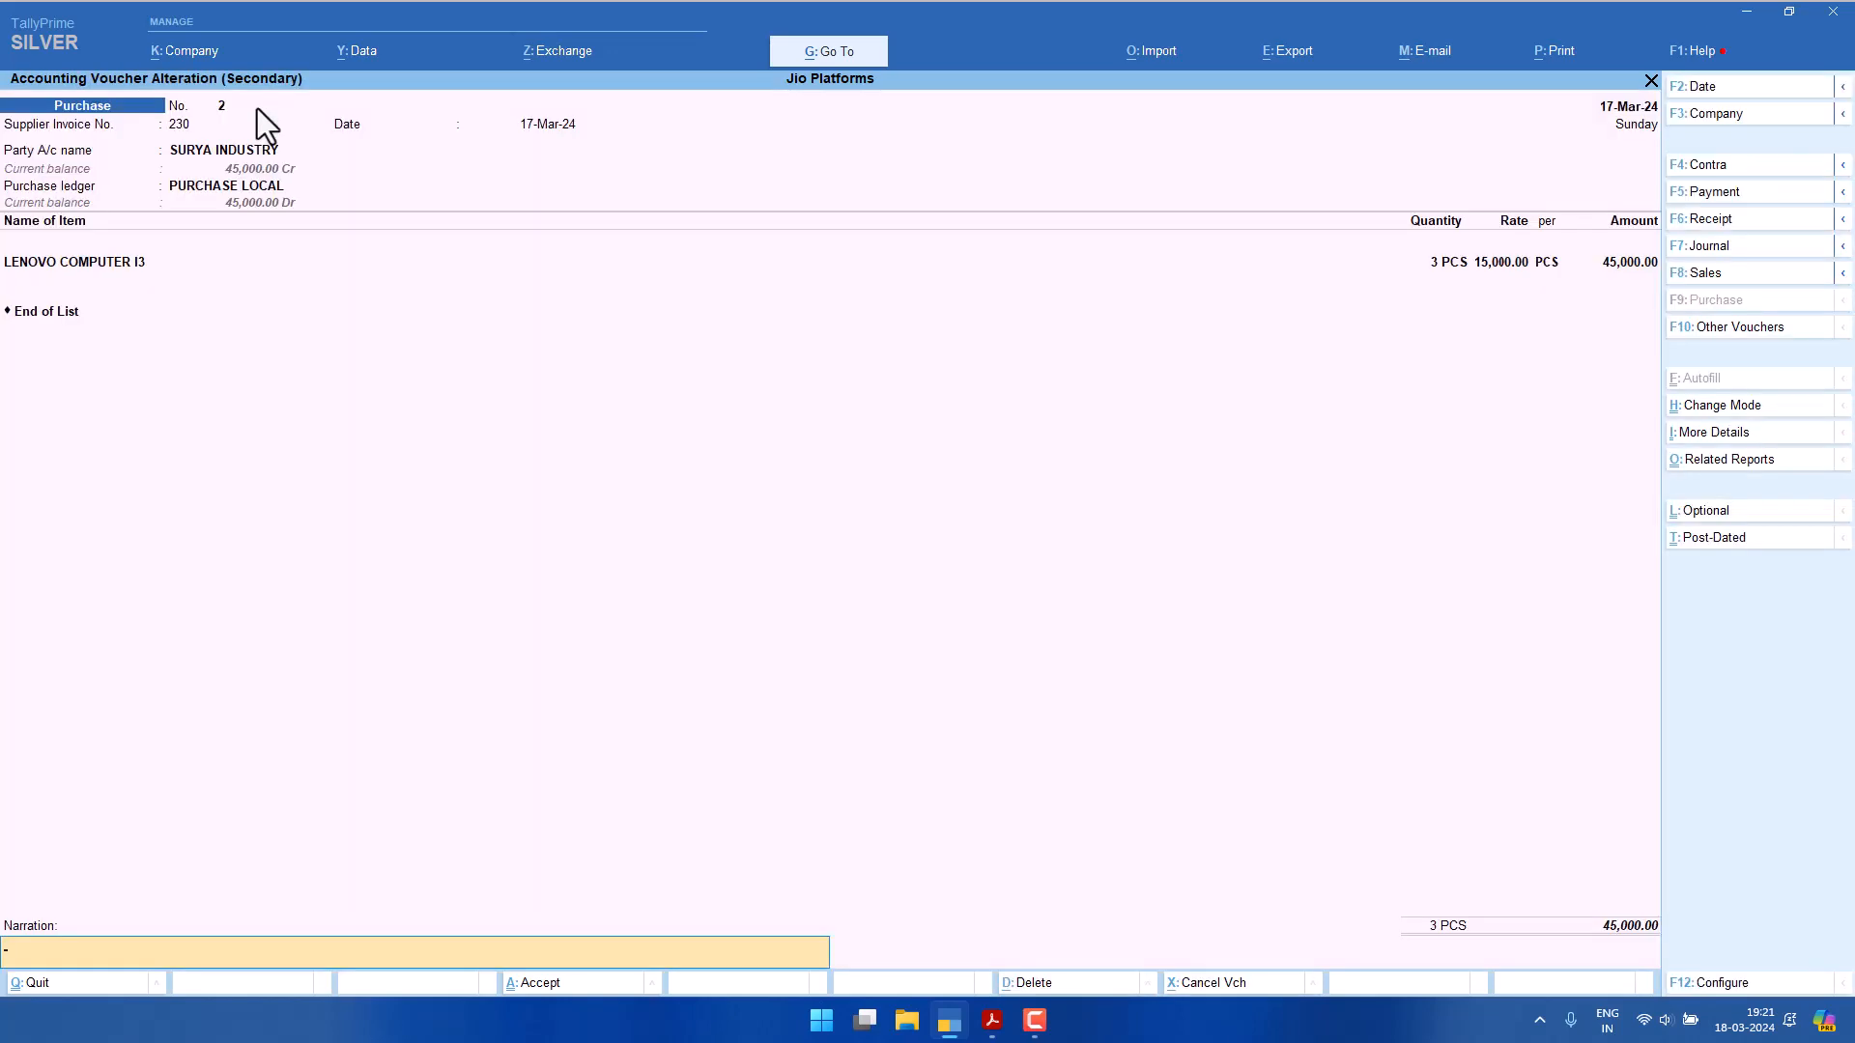
Open the party ledger SURYA INDUSTRY for alteration from within the voucher and set its mailing address to Ludhiana.
left_click(199, 149)
key("ctrl")
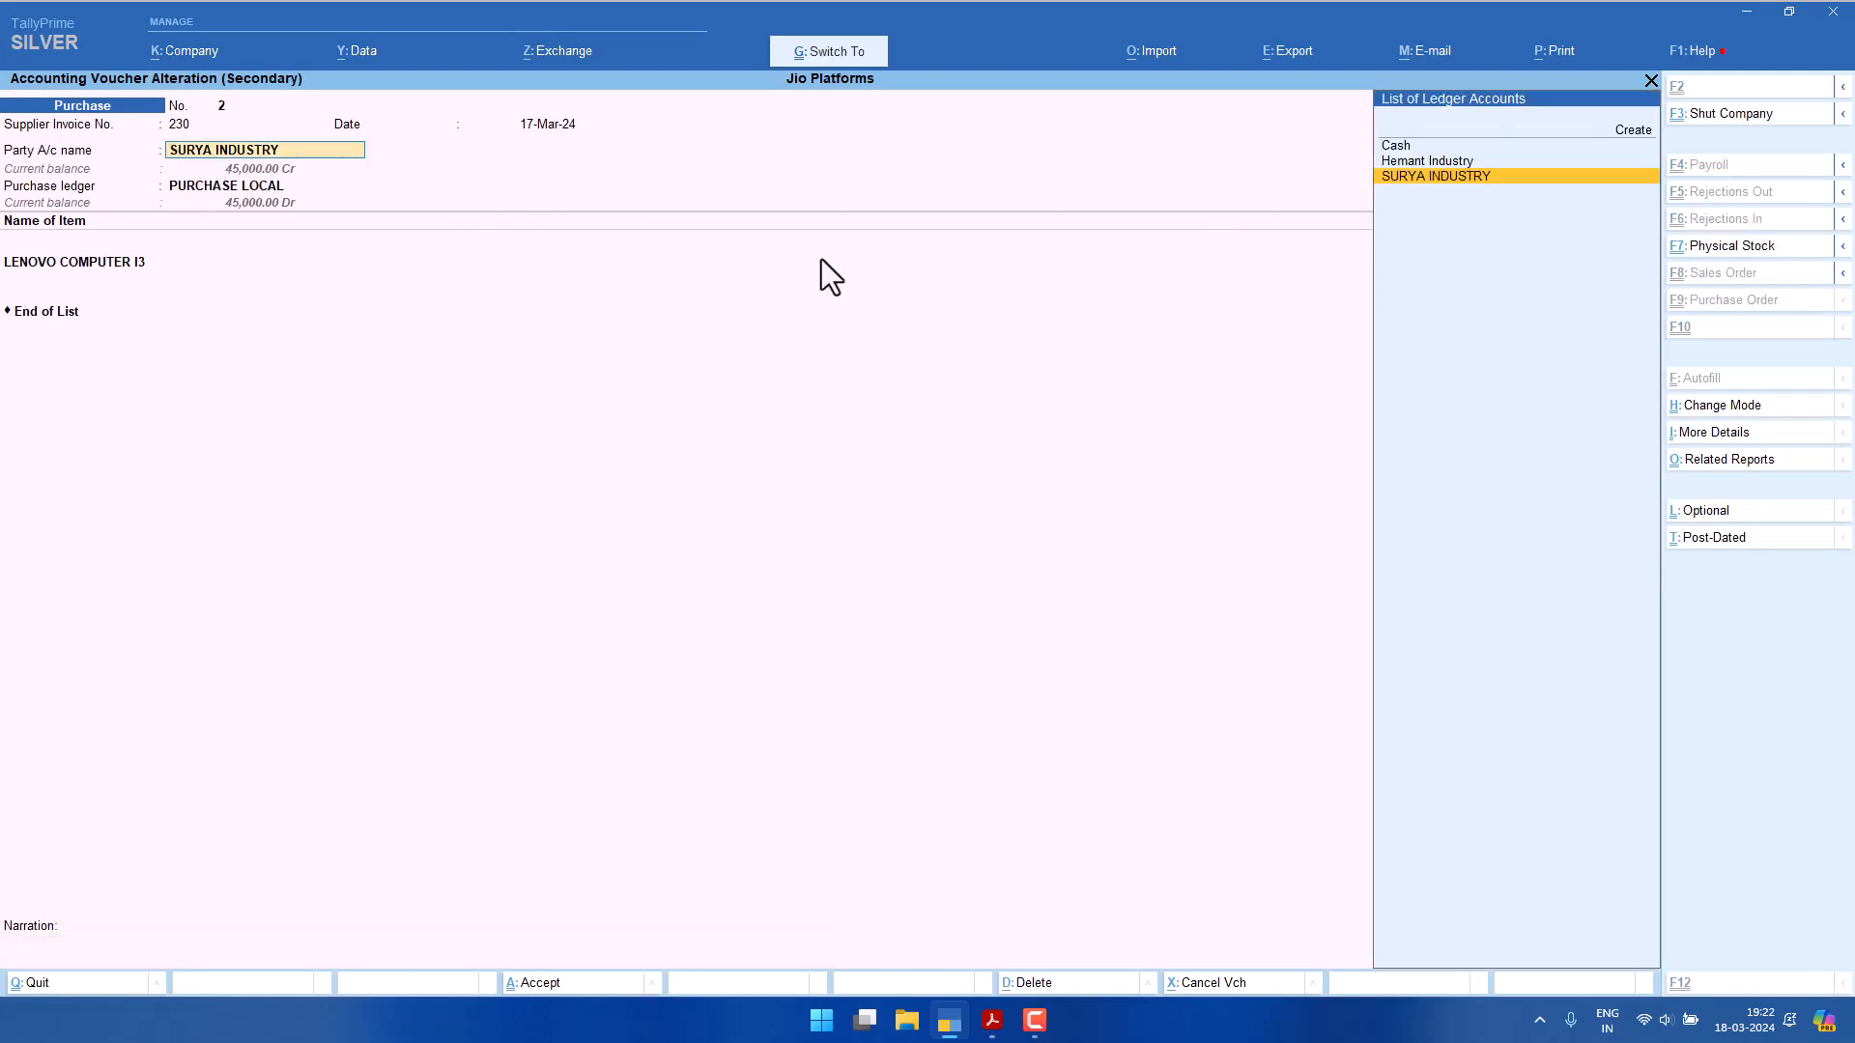
key("ctrl+Return")
key("Return")
key("Return")
key("Return")
key("Return")
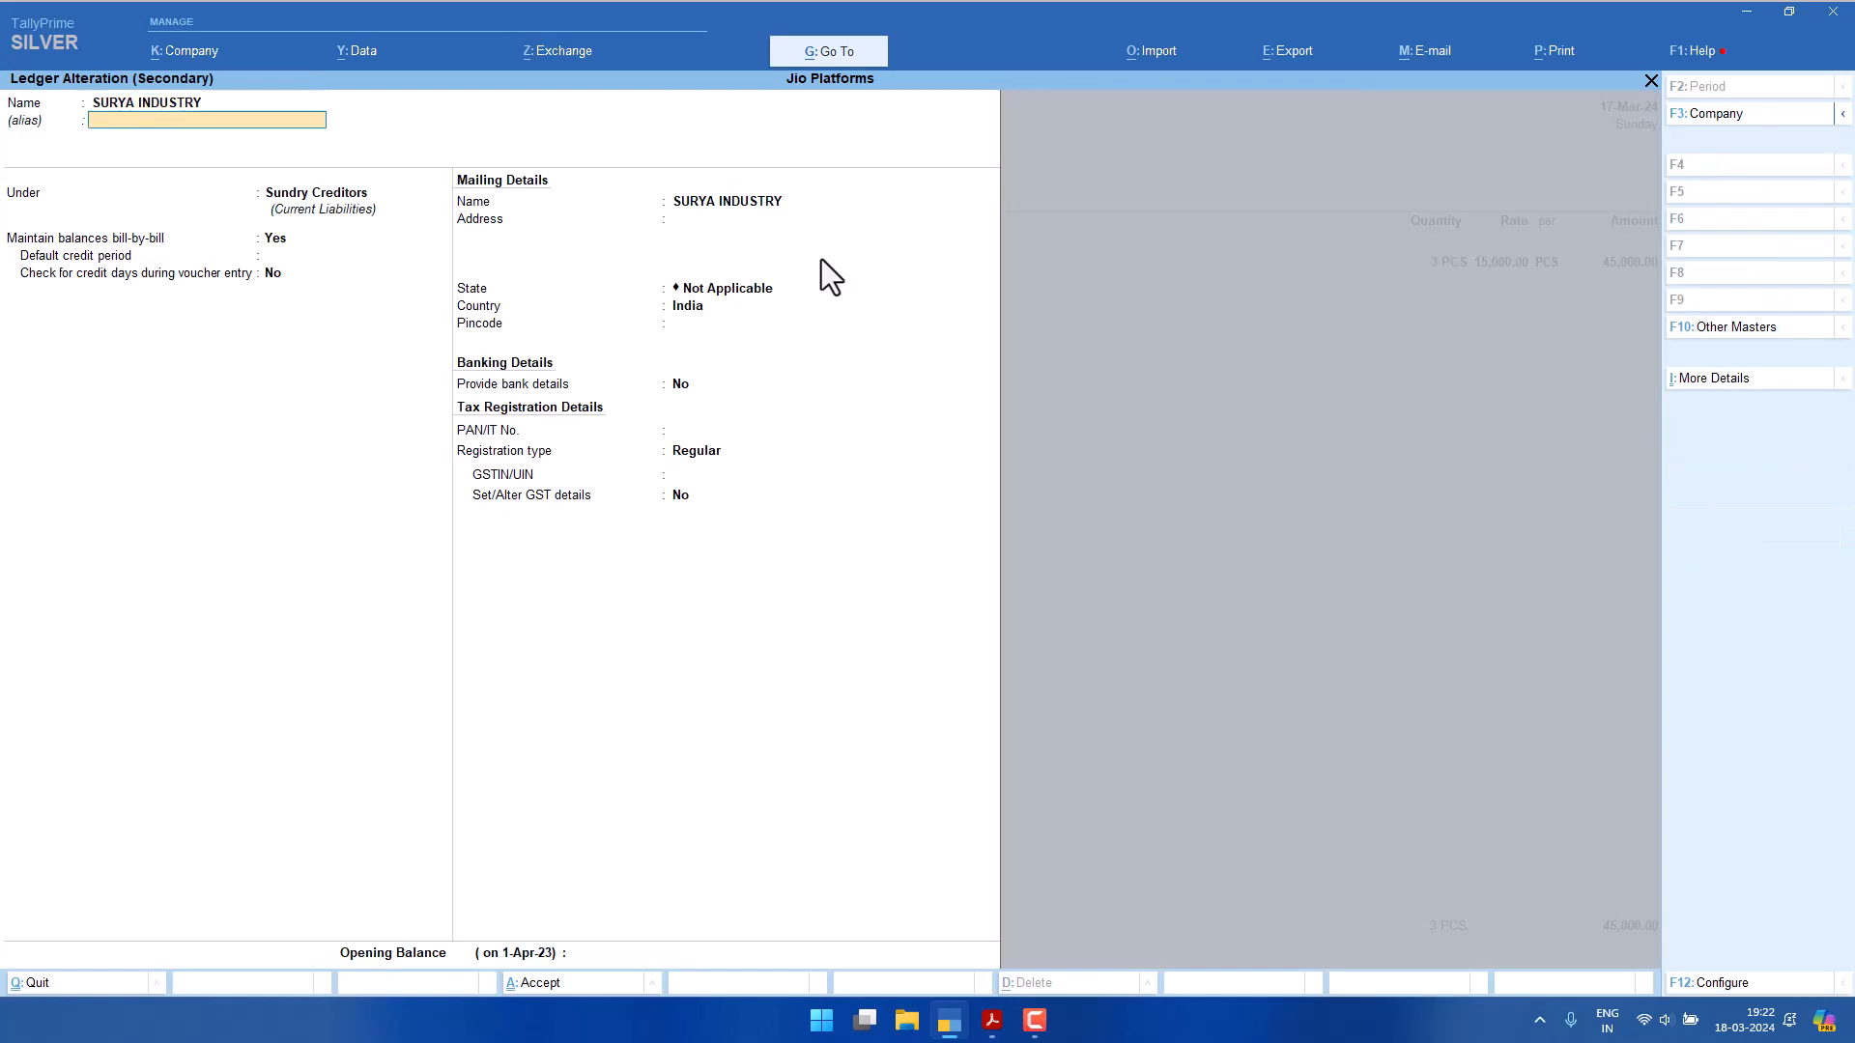
key("Return")
key("Return")
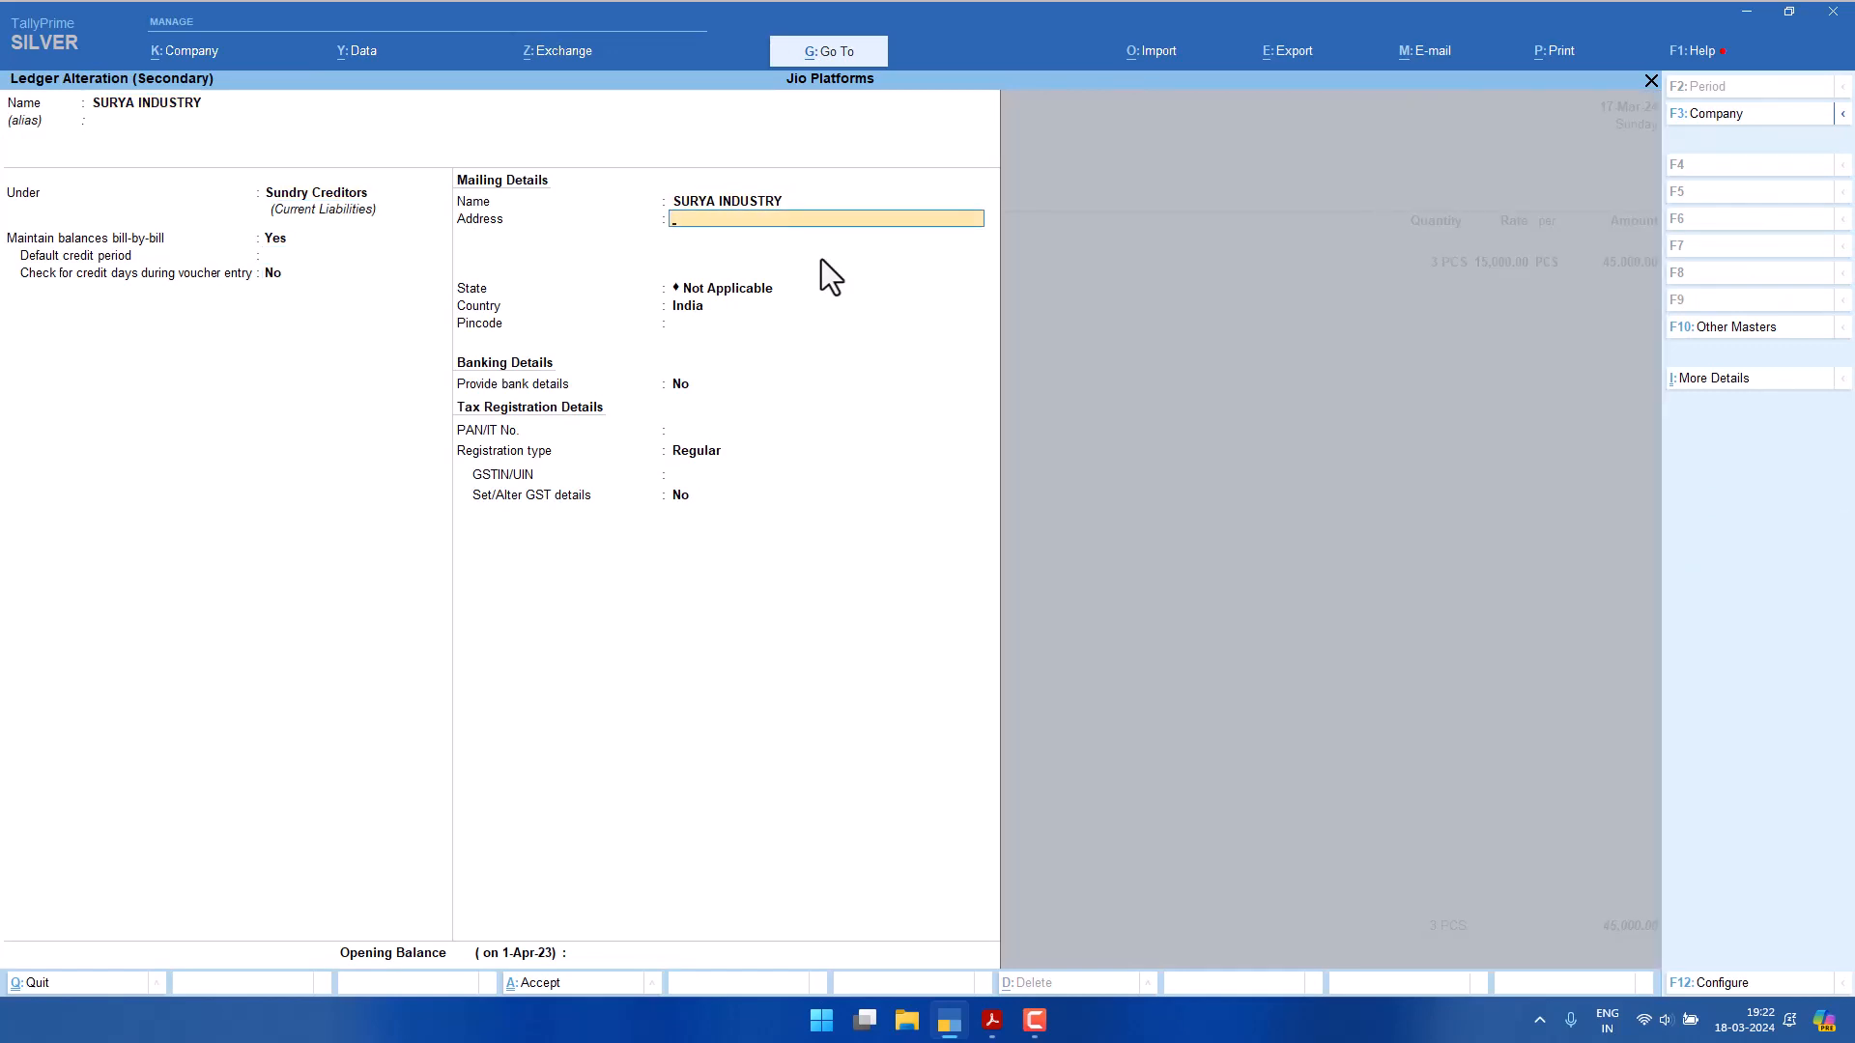
type("Ludhiana")
Keep the ledger's remaining mailing, banking, tax and opening balance details and save the SURYA INDUSTRY ledger.
key("Return")
key("Return")
key("Return")
key("Return")
key("Return")
key("Return")
key("Return")
key("Return")
key("Return")
key("Return")
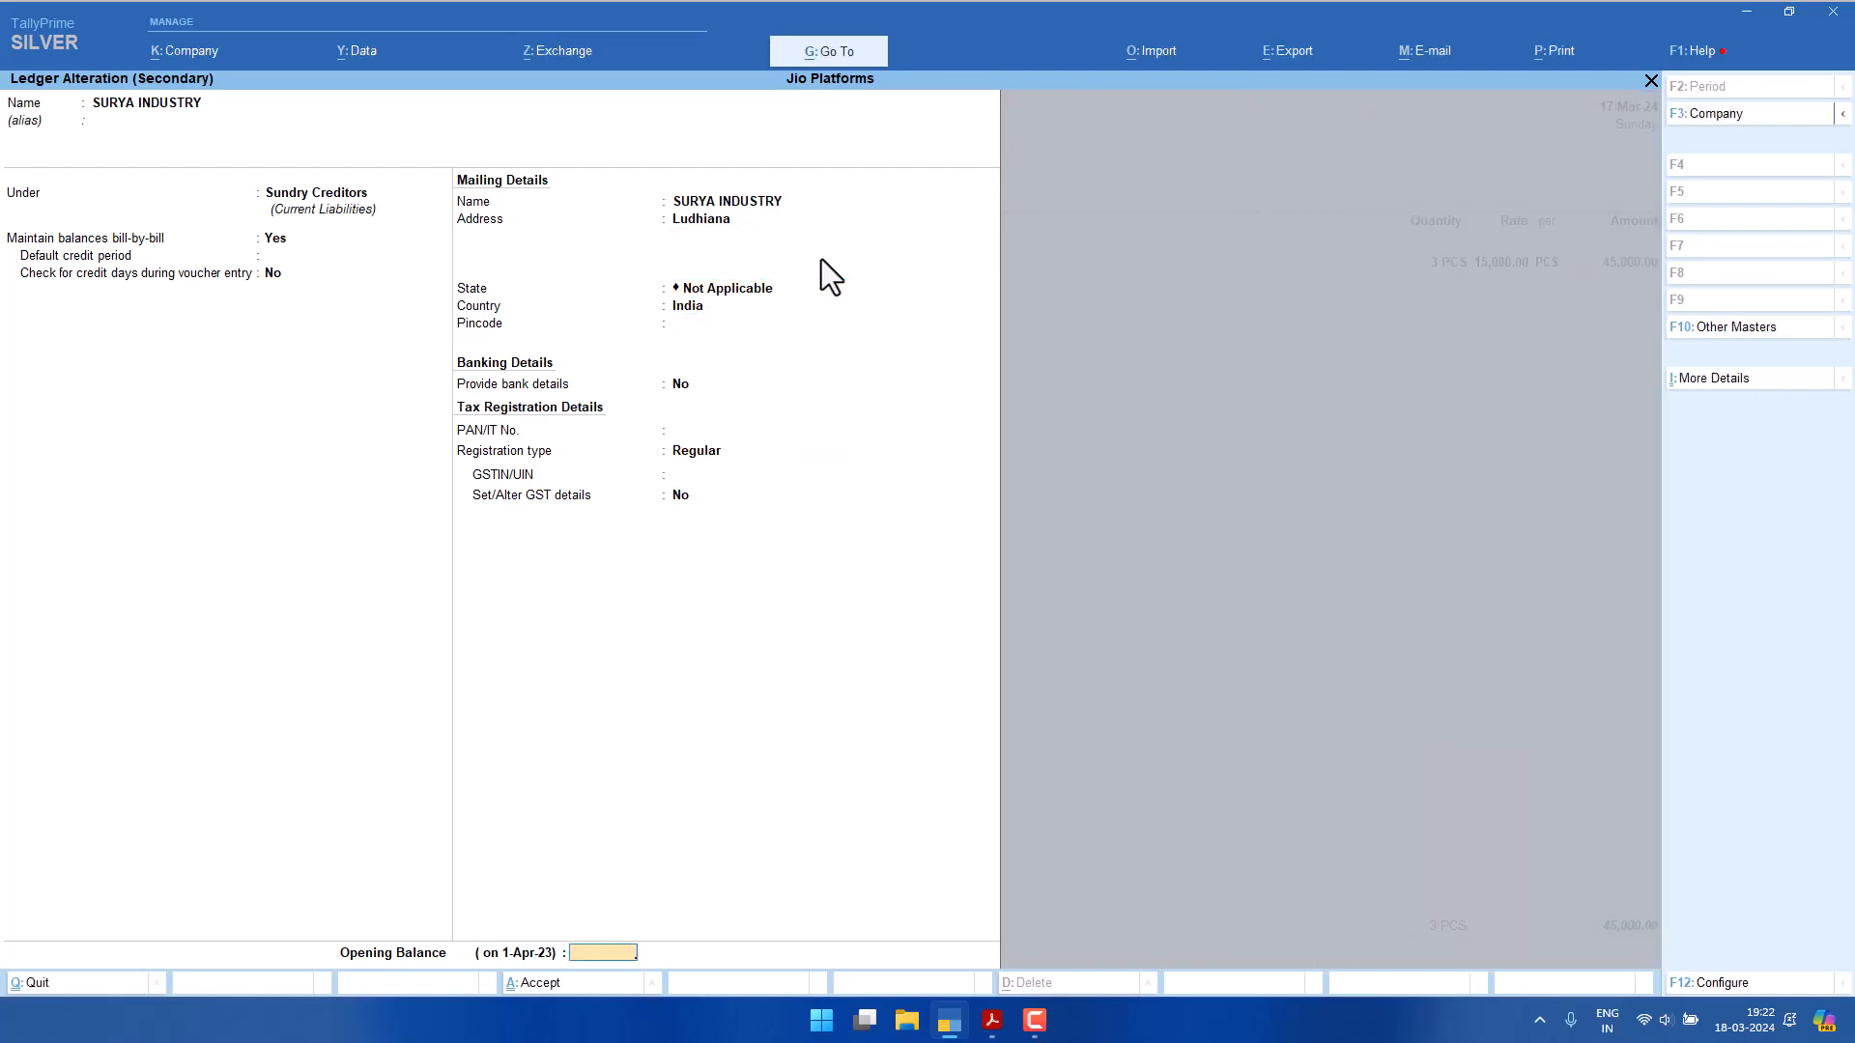
key("Return")
key("Return")
Accept the voucher's existing receipt, party and purchase ledger details and its item name to reach the item quantity.
key("Return")
key("Return")
key("Return")
key("Return")
key("Return")
key("Return")
key("Return")
key("Return")
key("Return")
key("Return")
key("Return")
key("Return")
key("Return")
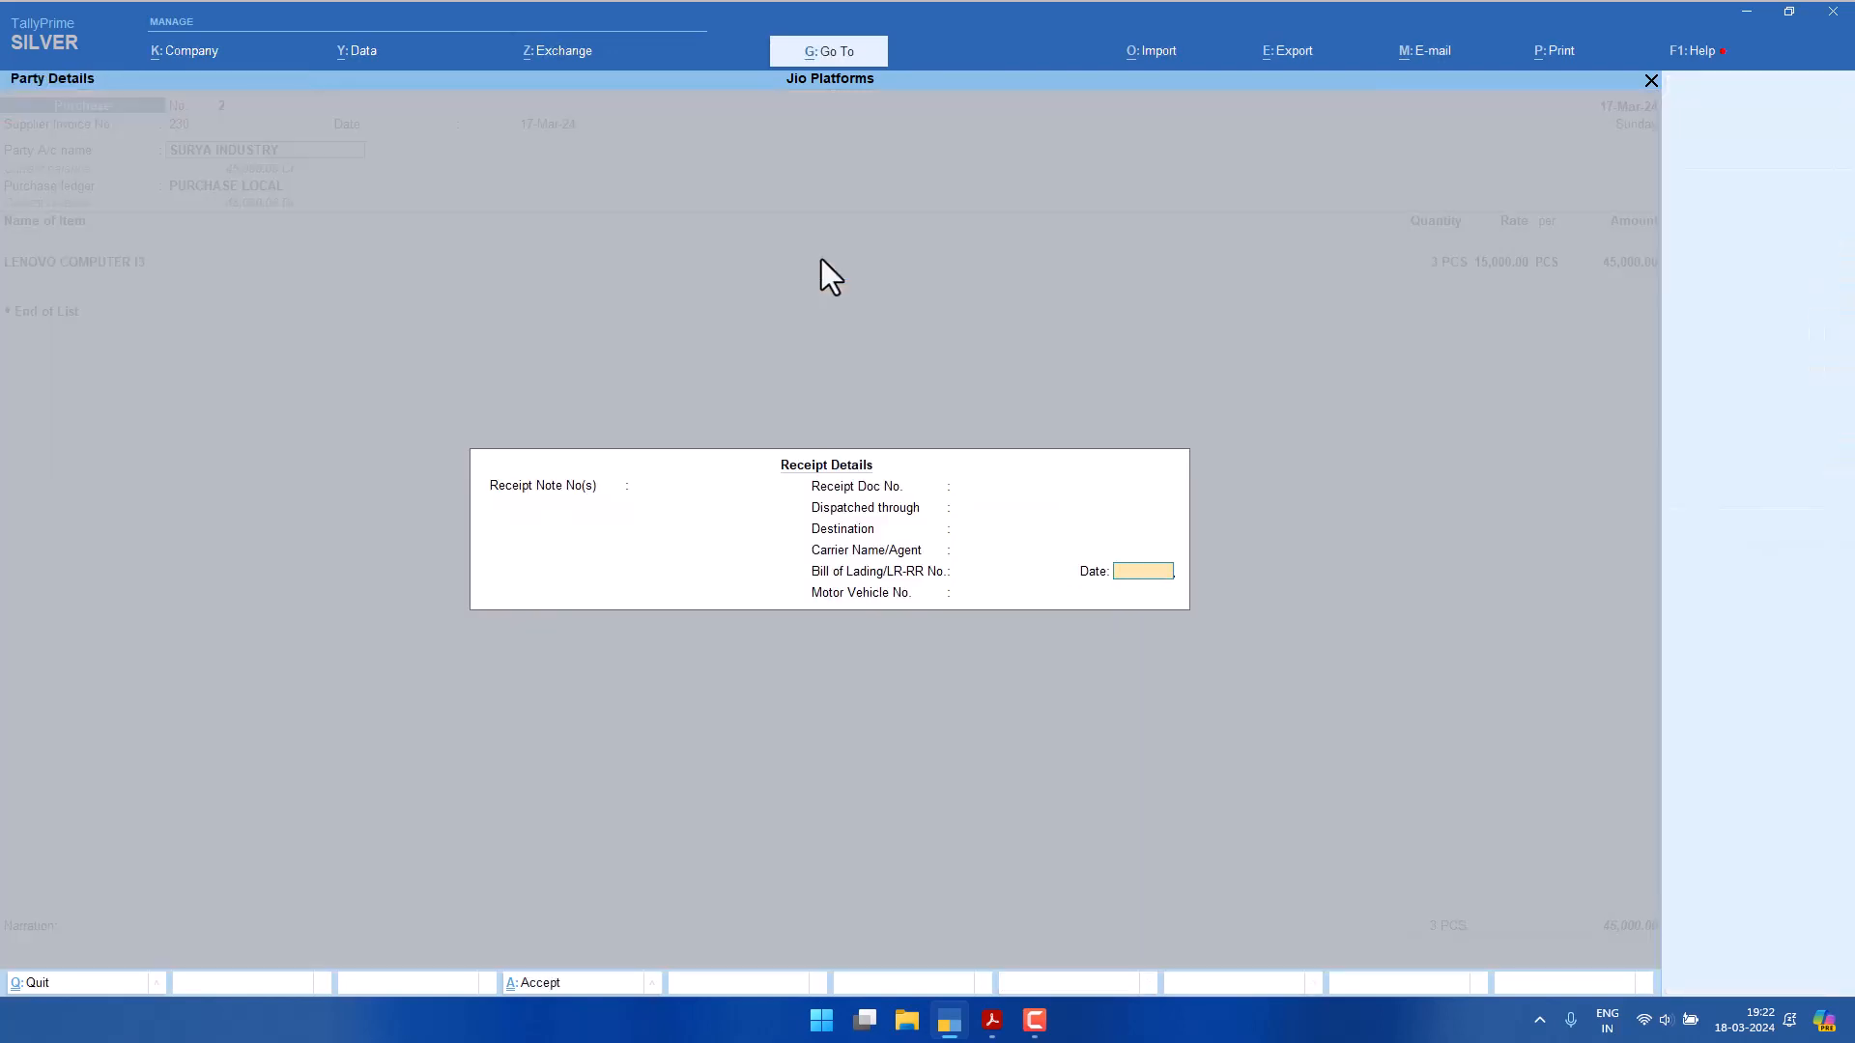
key("Return")
key("Return")
key("Return")
key("Return")
key("Return")
key("Return")
key("Return")
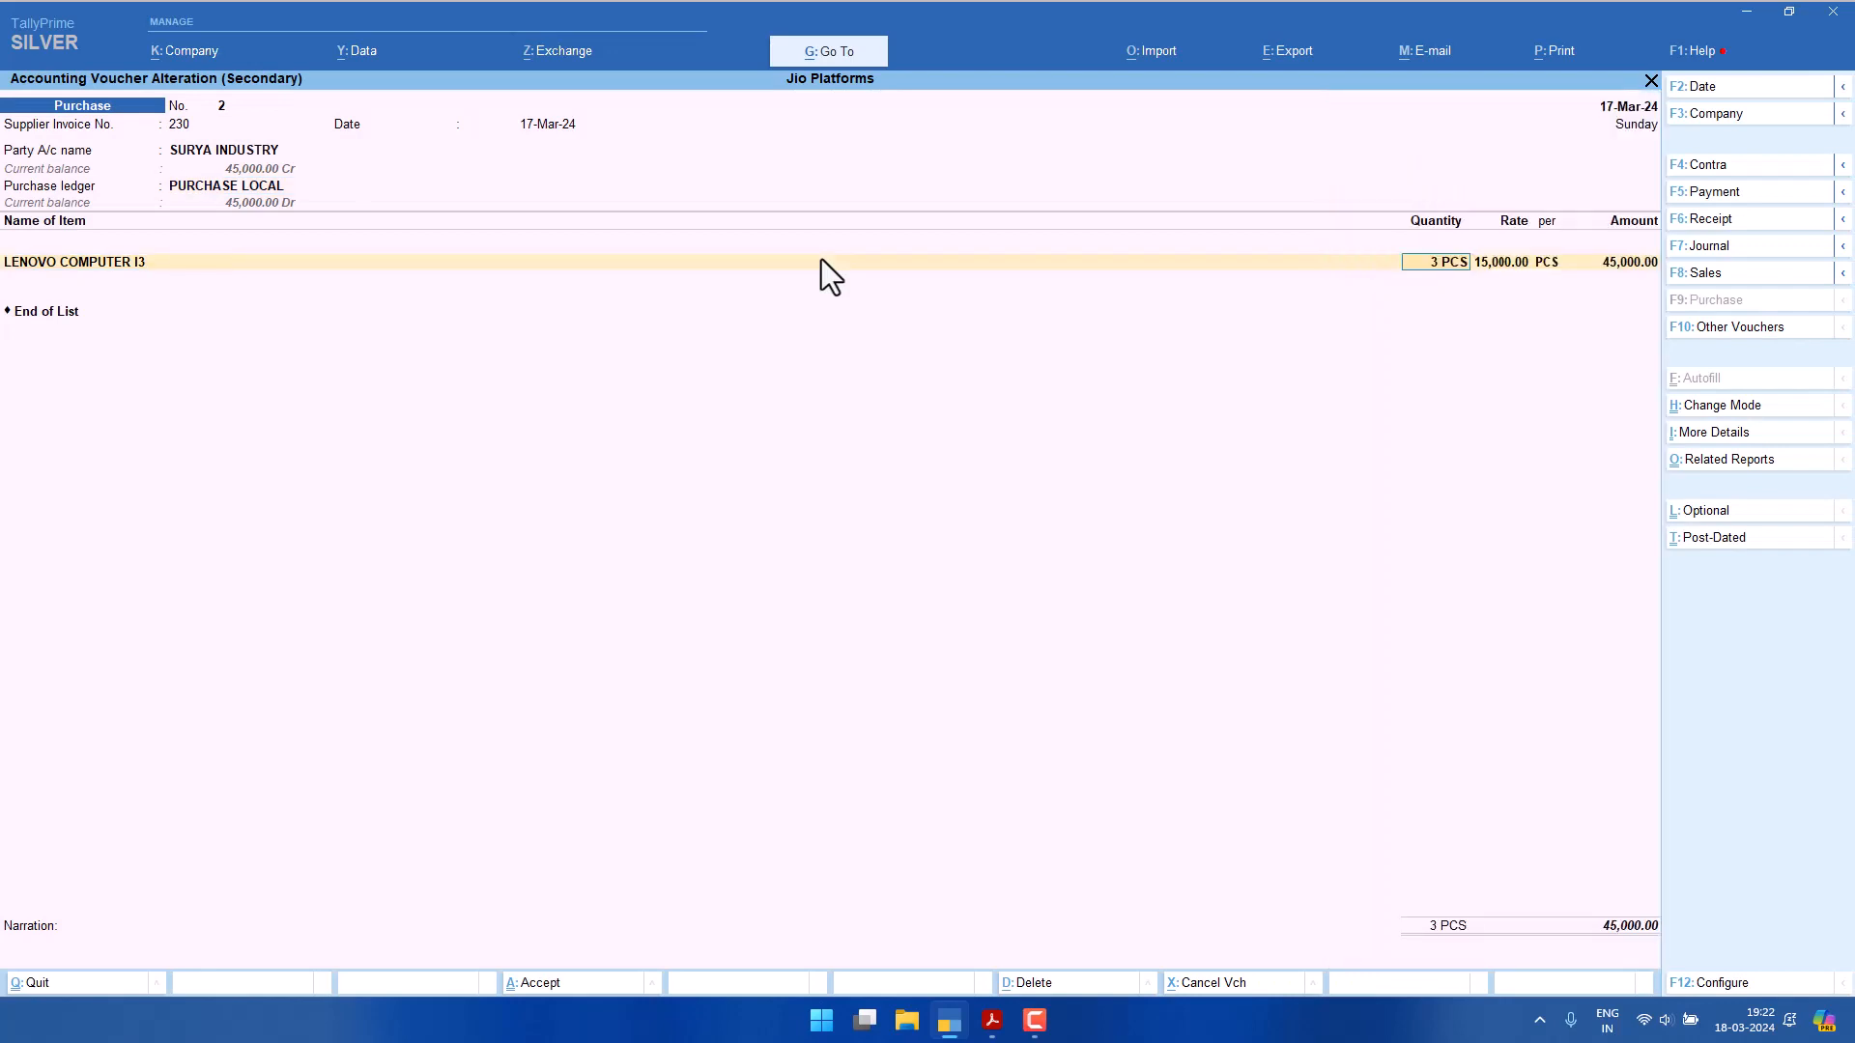
Accept the existing item values and New Ref bill details, save the purchase voucher and return to the Gateway of Tally.
key("Return")
key("Return")
key("Return")
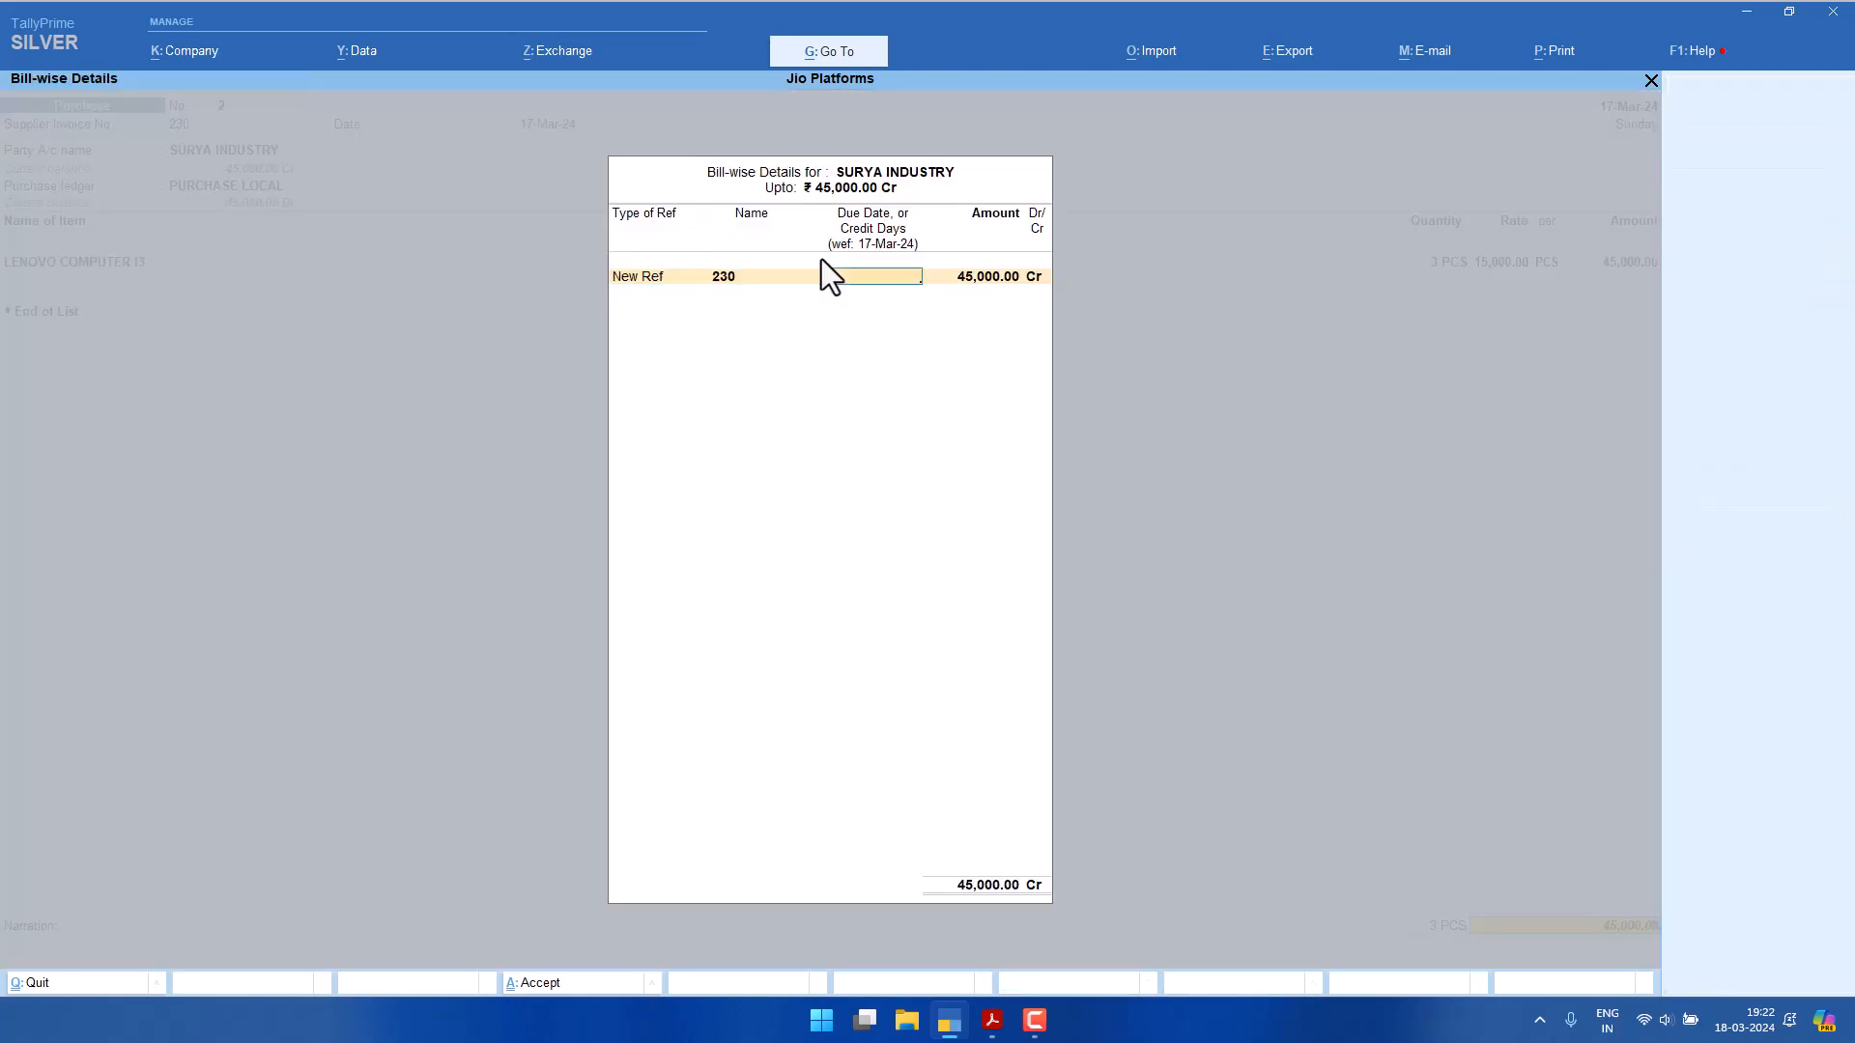
key("Return")
key("Return")
key("Return")
key("Return")
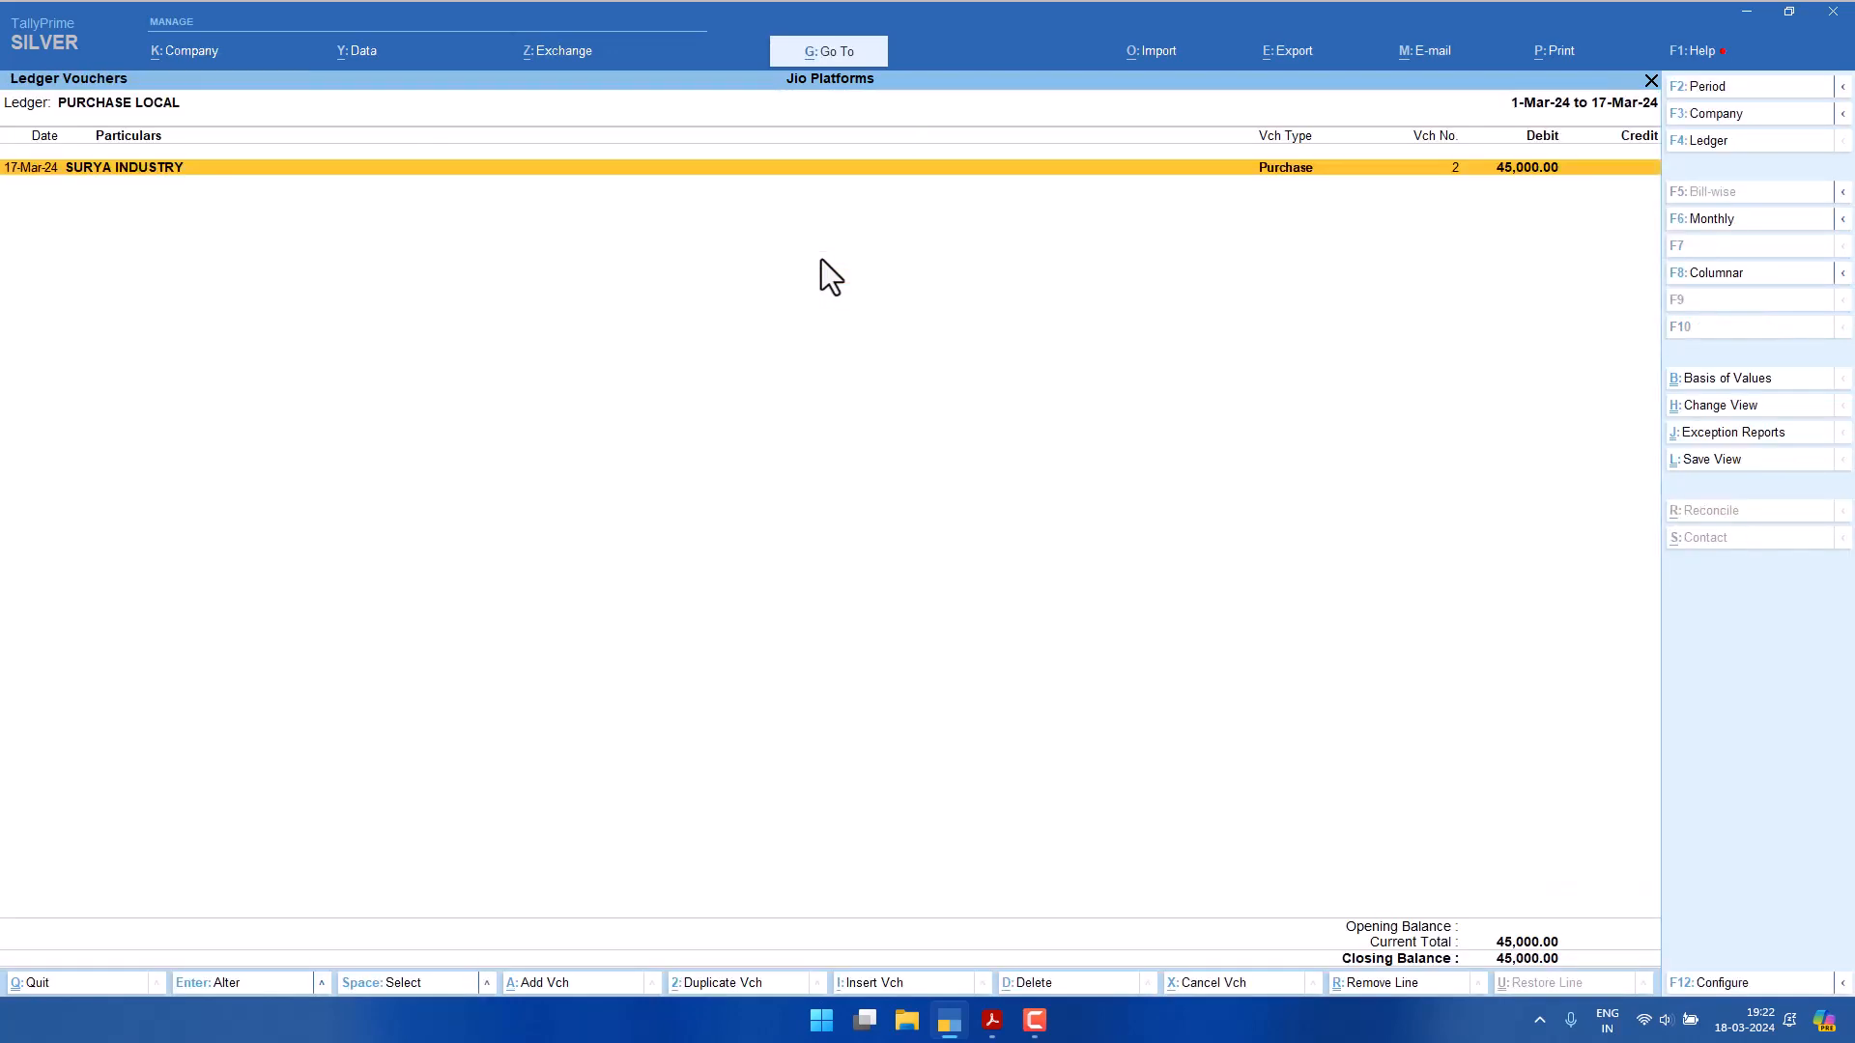
key("Escape")
key("Escape")
key("Escape")
key("Escape")
key("Home")
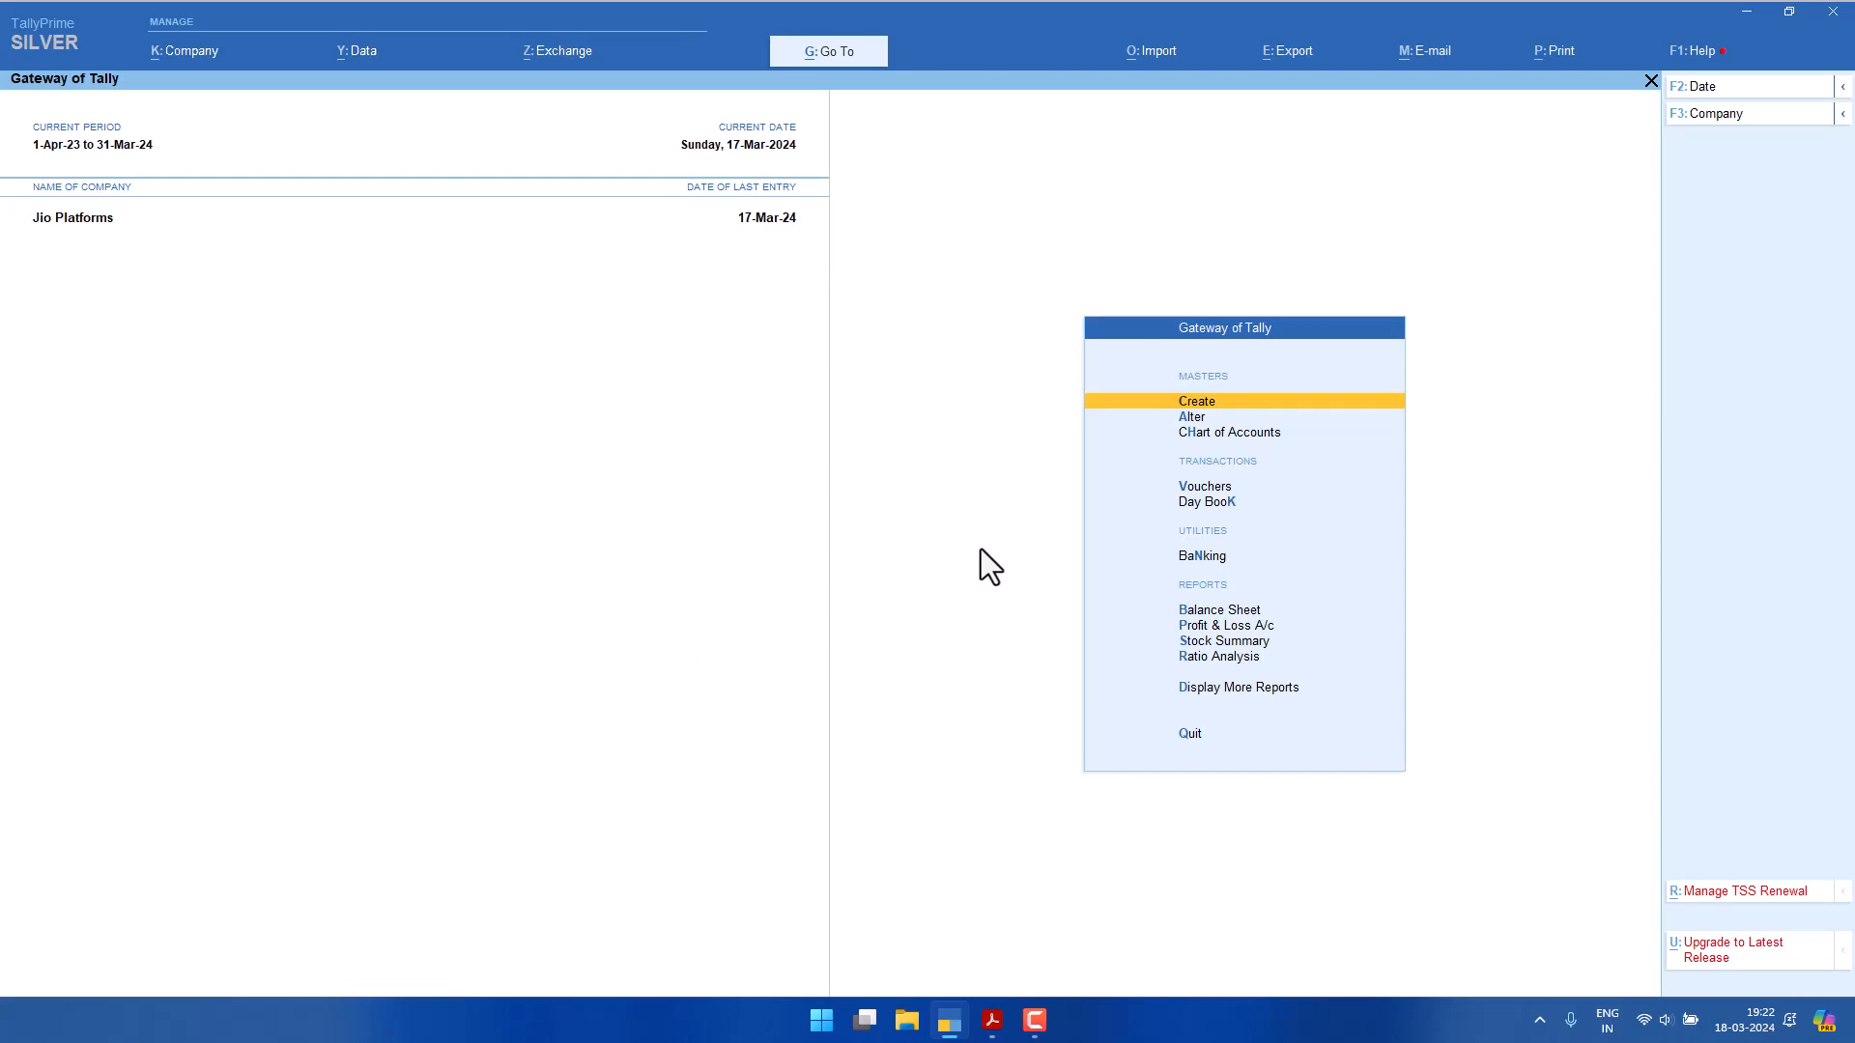
Start a new purchase voucher with supplier invoice number 530 and keep its date of 17-Mar-24.
key("Down")
key("Down")
key("Down")
key("Down")
key("Up")
key("Return")
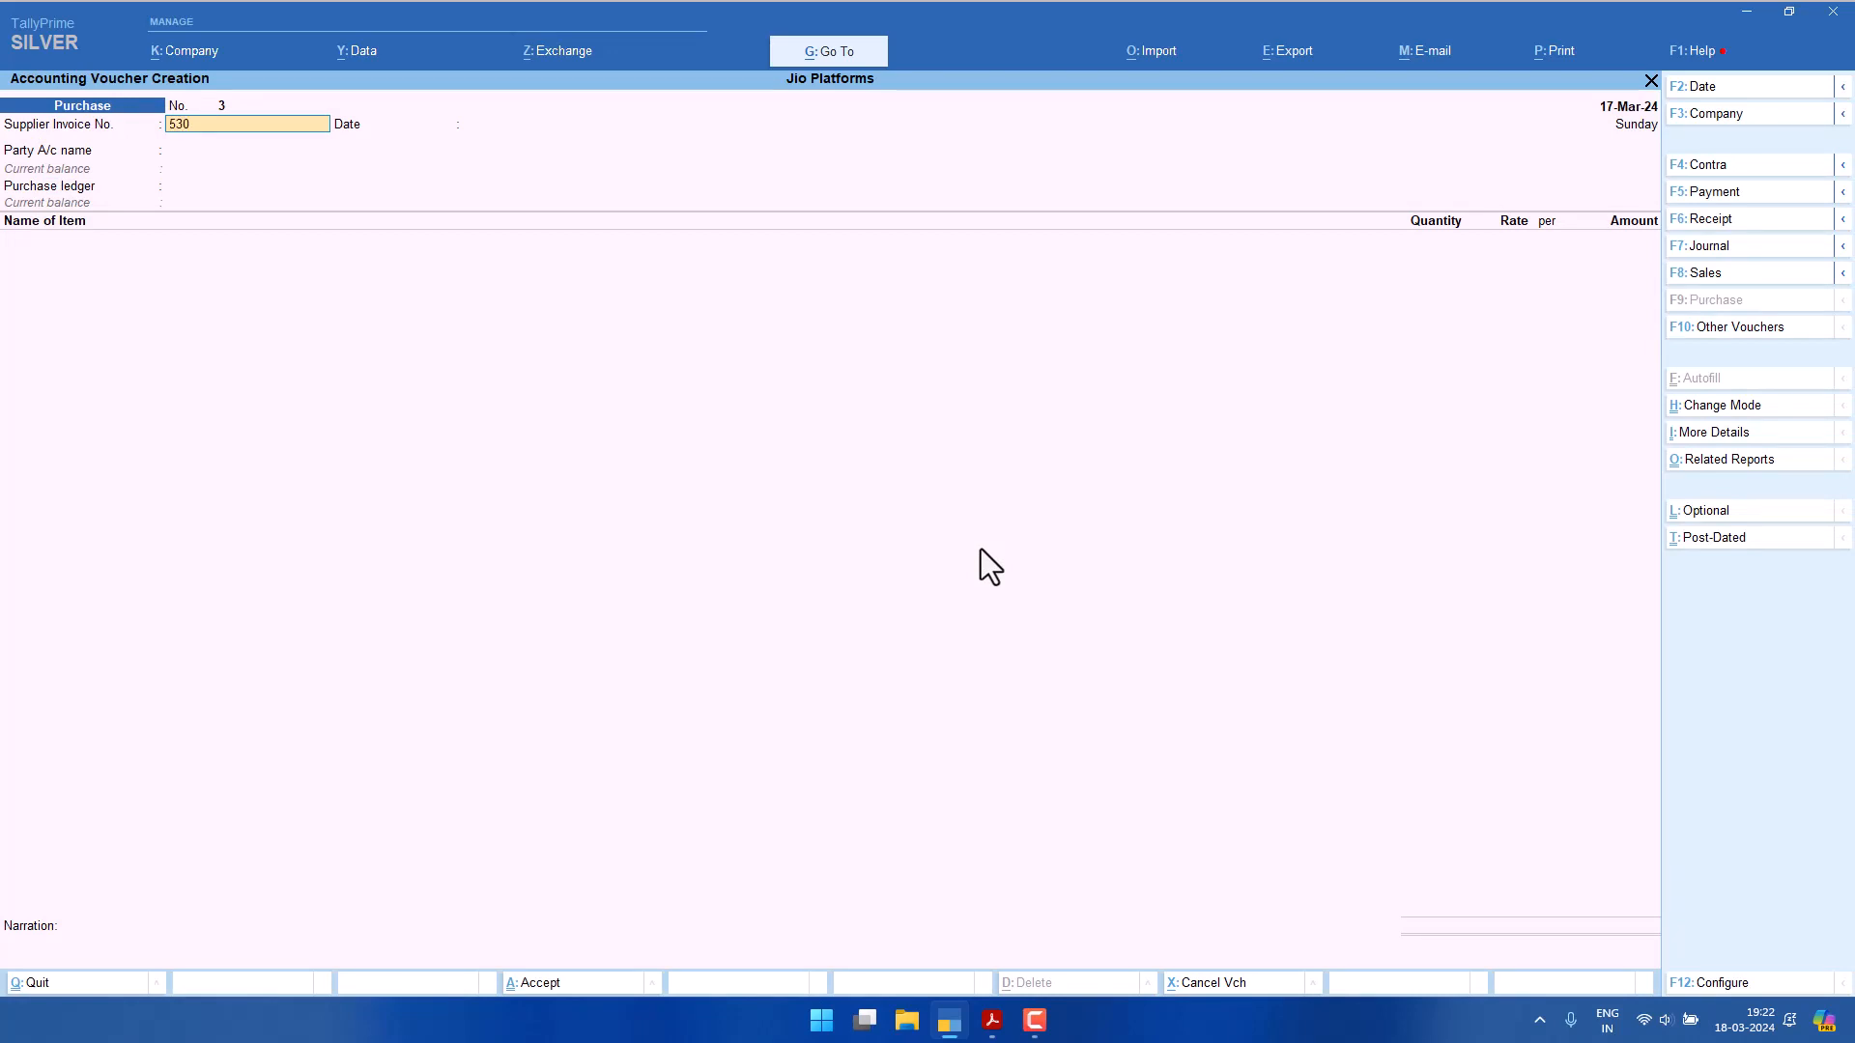
type("530")
key("Return")
key("Return")
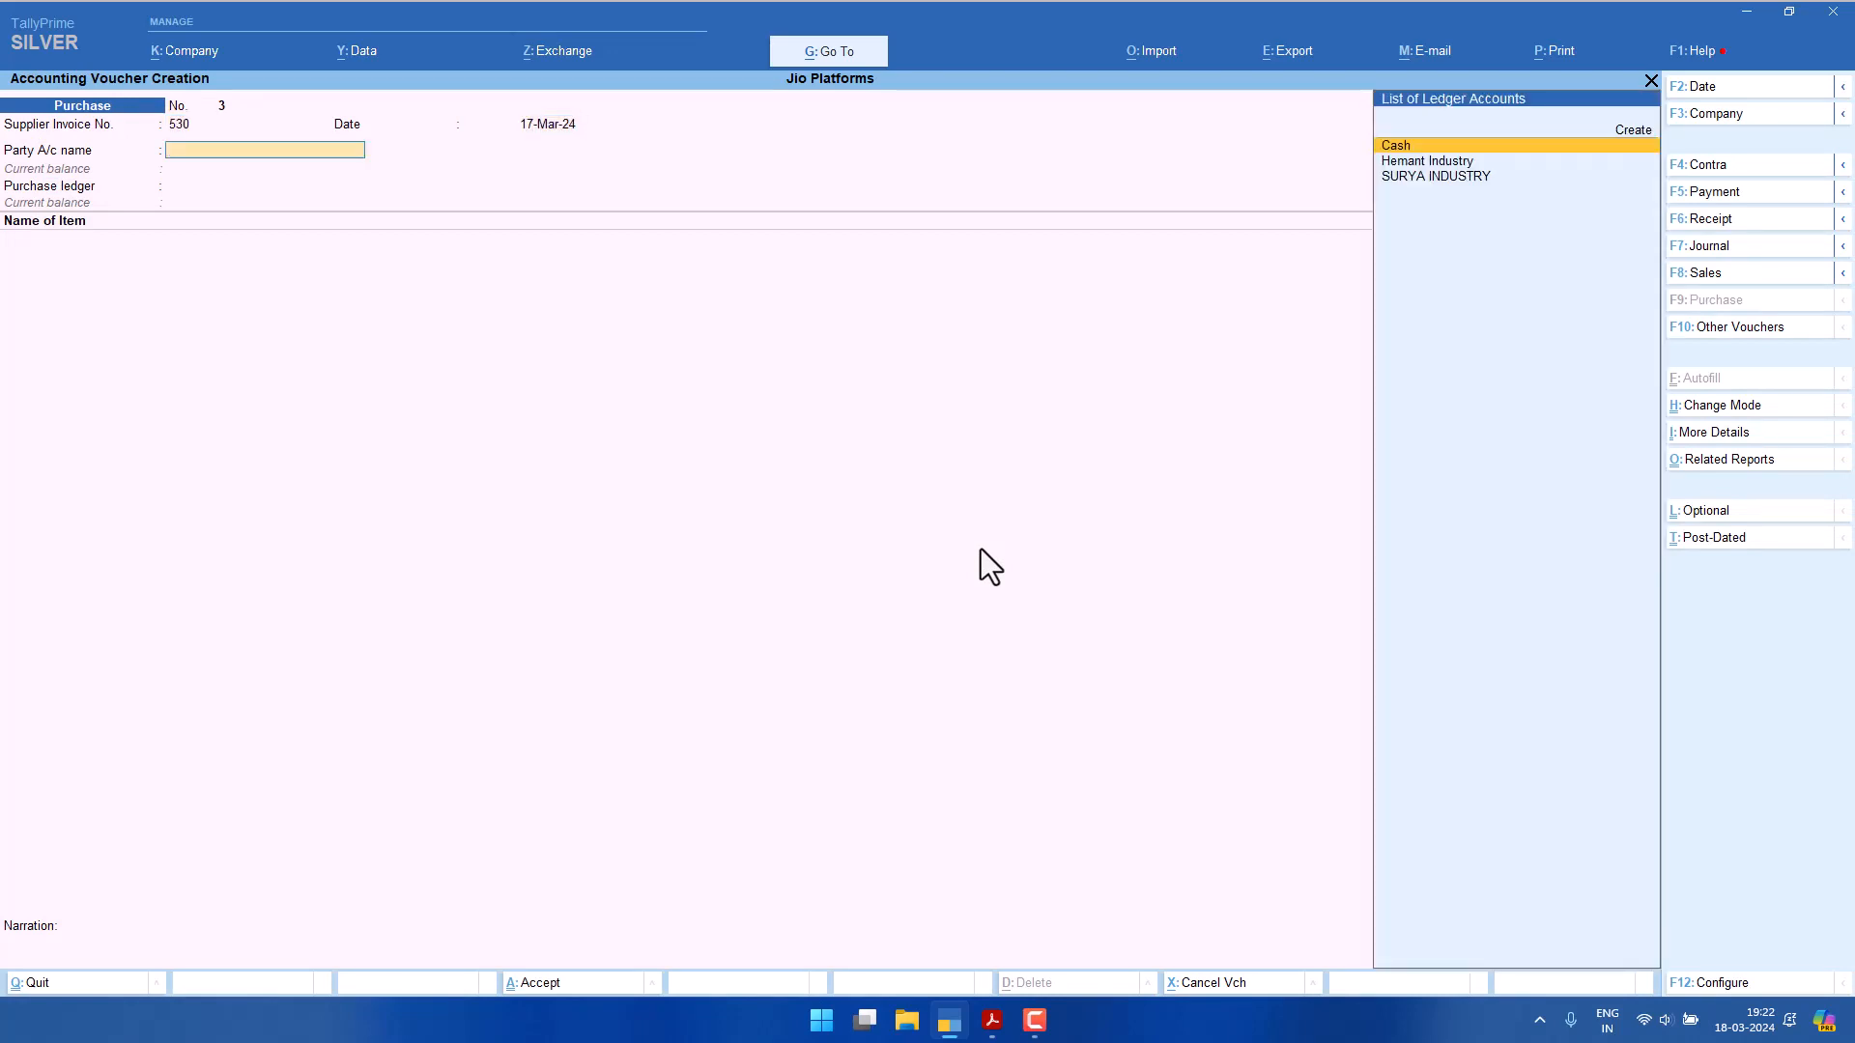
Try creating the party ledger Abc Co. under Sundry Creditors from within the voucher, and discard both the ledger and the voucher.
key("Up")
key("Return")
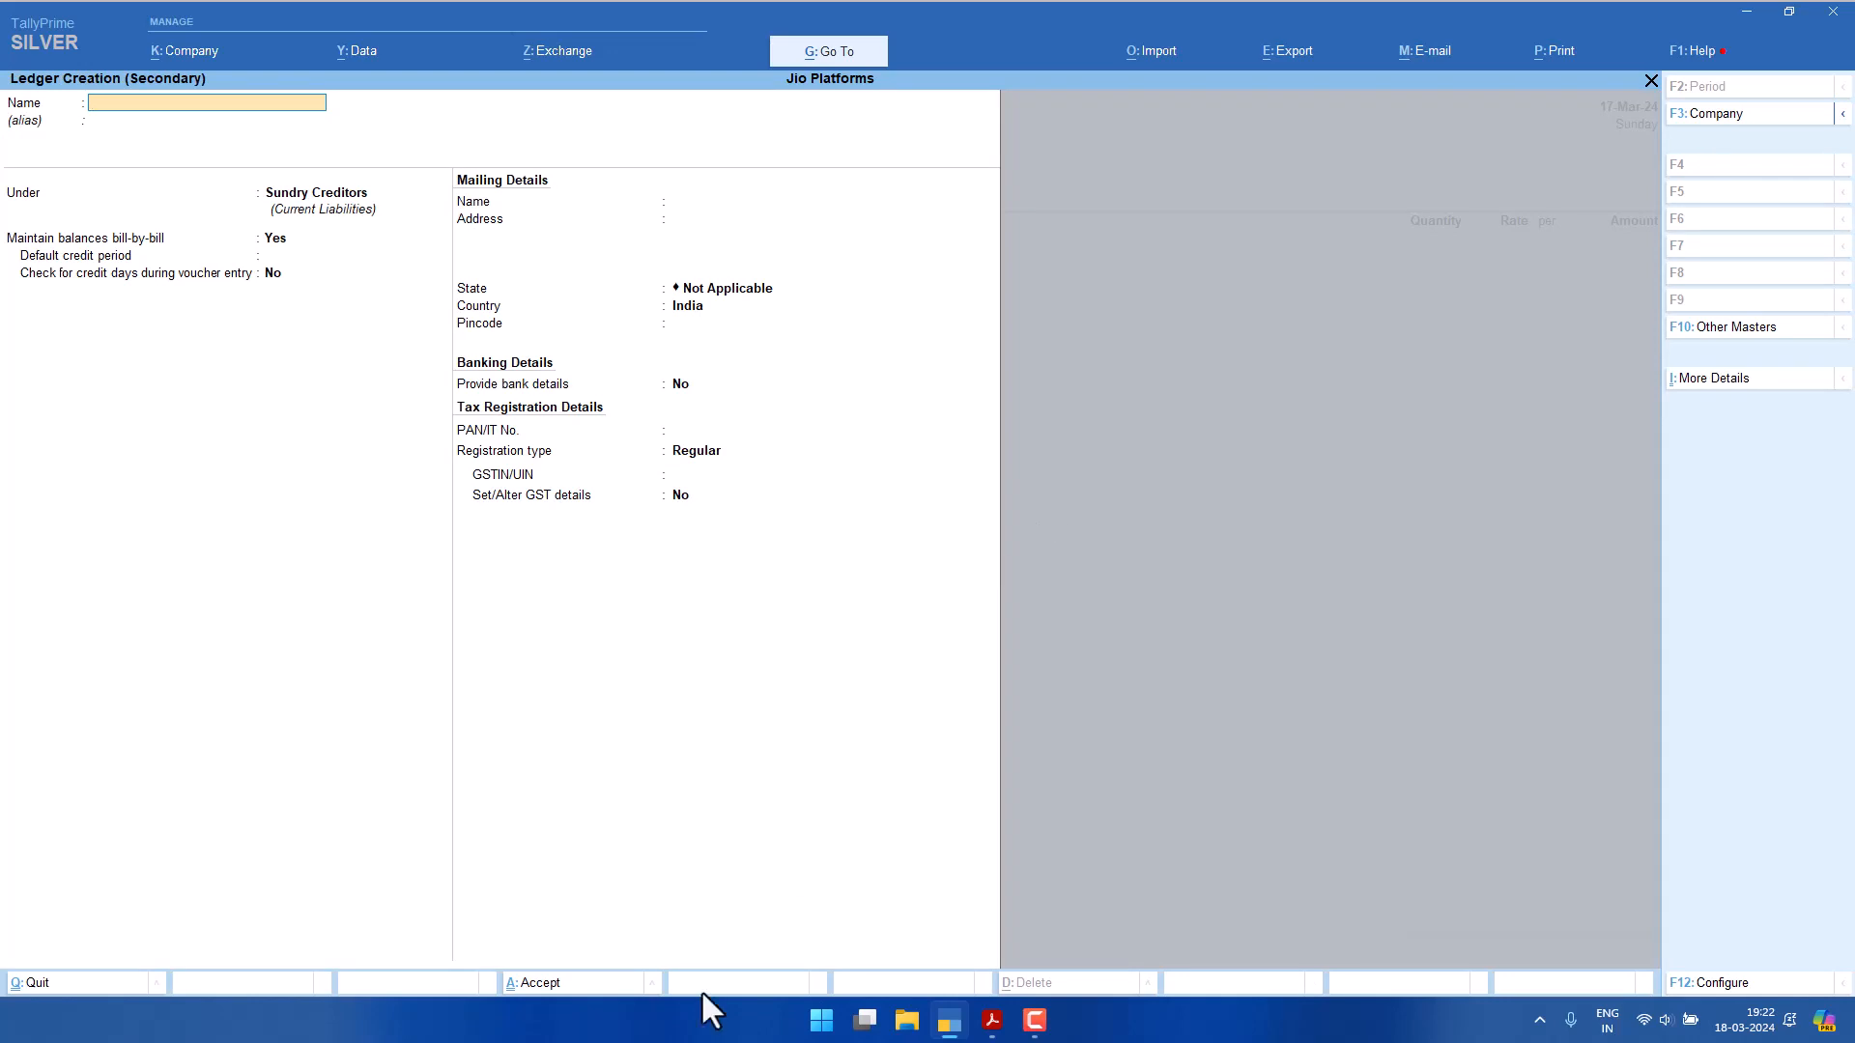
type("Abc Co")
key("Return")
key("Return")
type("Sun")
key("Return")
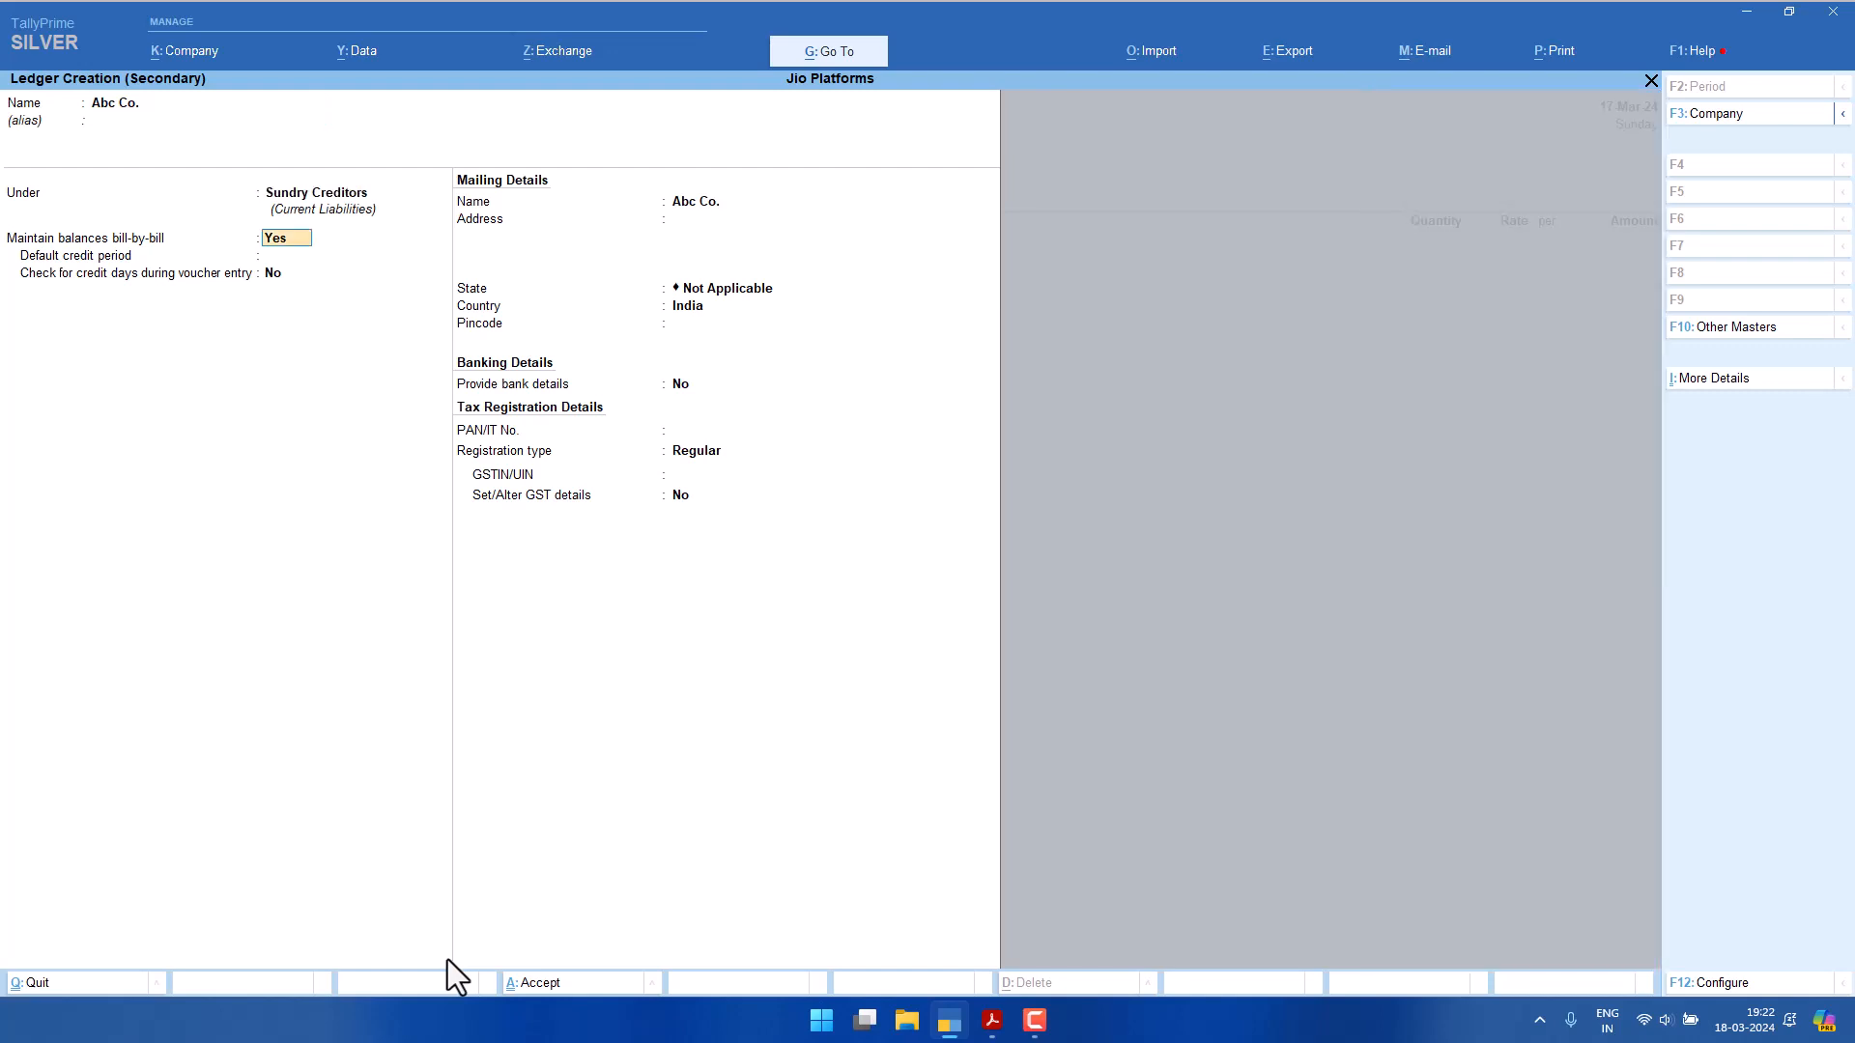
key("Return")
key("Return")
key("Return")
key("Return")
key("Return")
key("Return")
key("Return")
key("Escape")
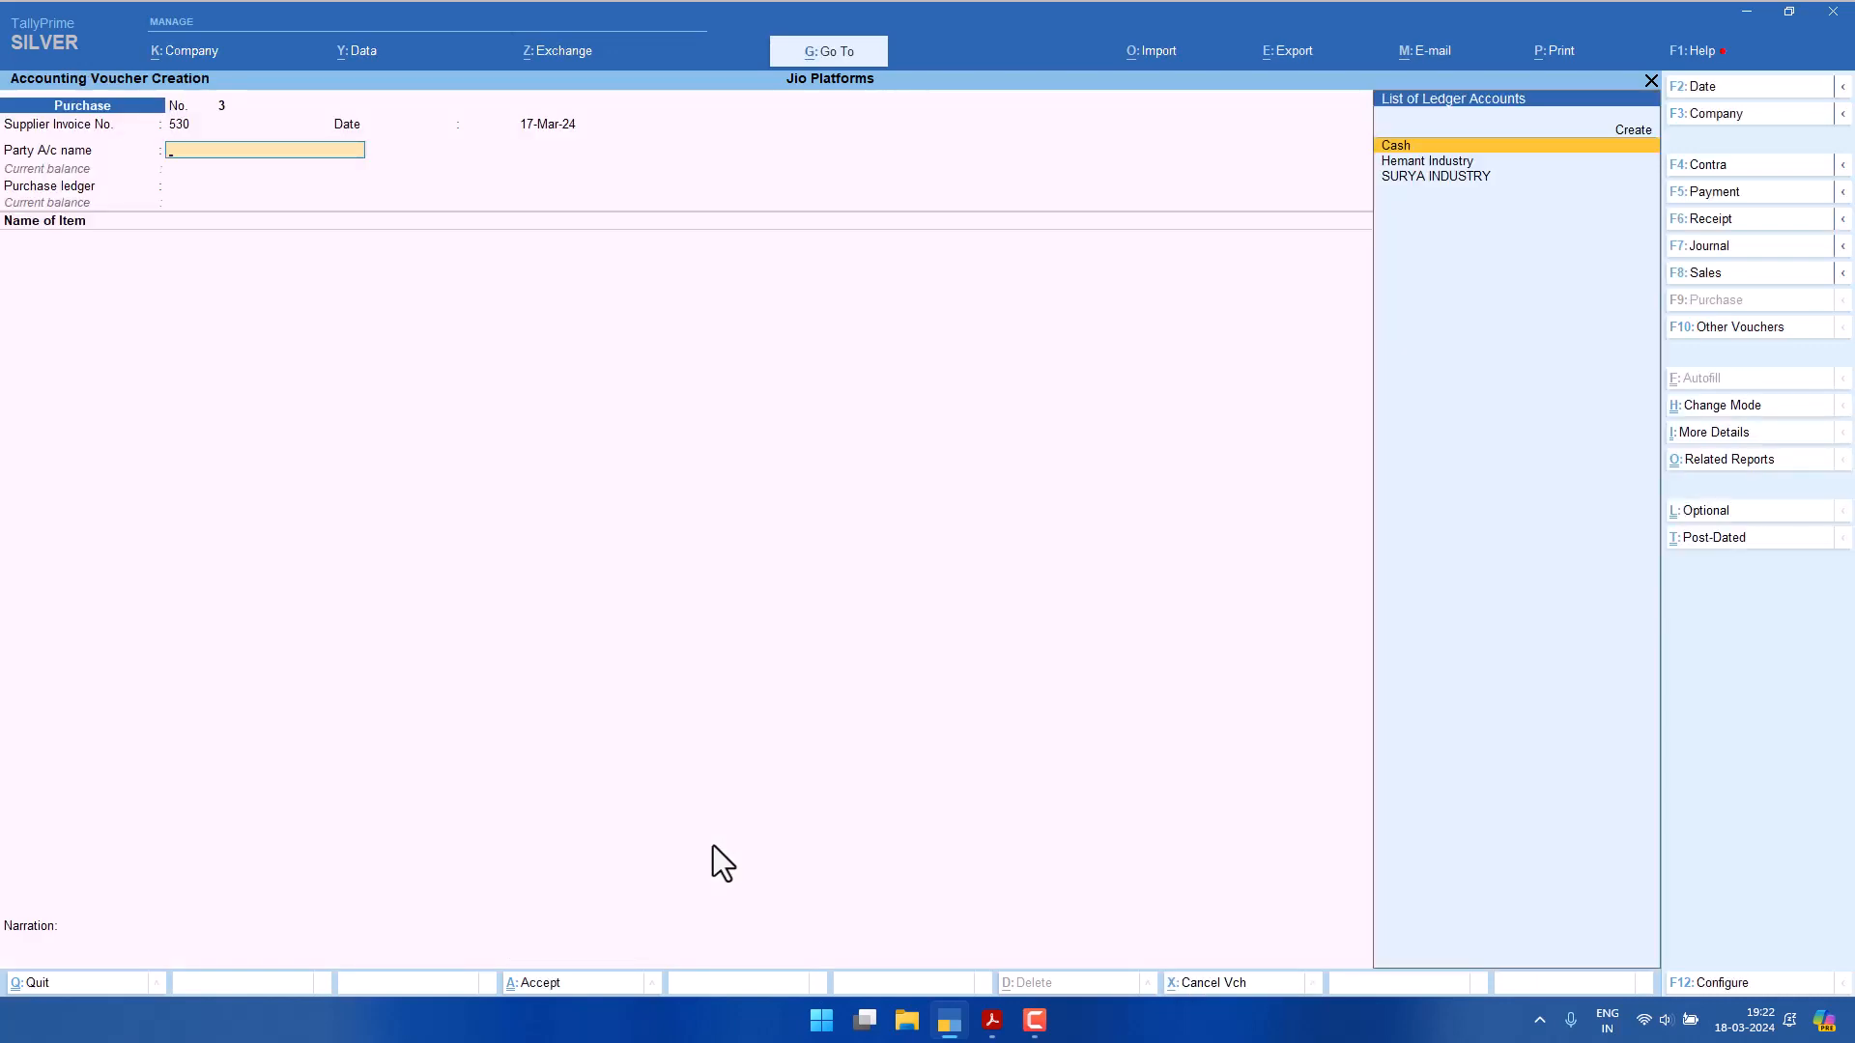
key("Escape")
Start a new ledger master named Abc Co. under Sundry Creditors and keep bill-by-bill balances set to Yes.
key("Up")
key("Up")
key("Up")
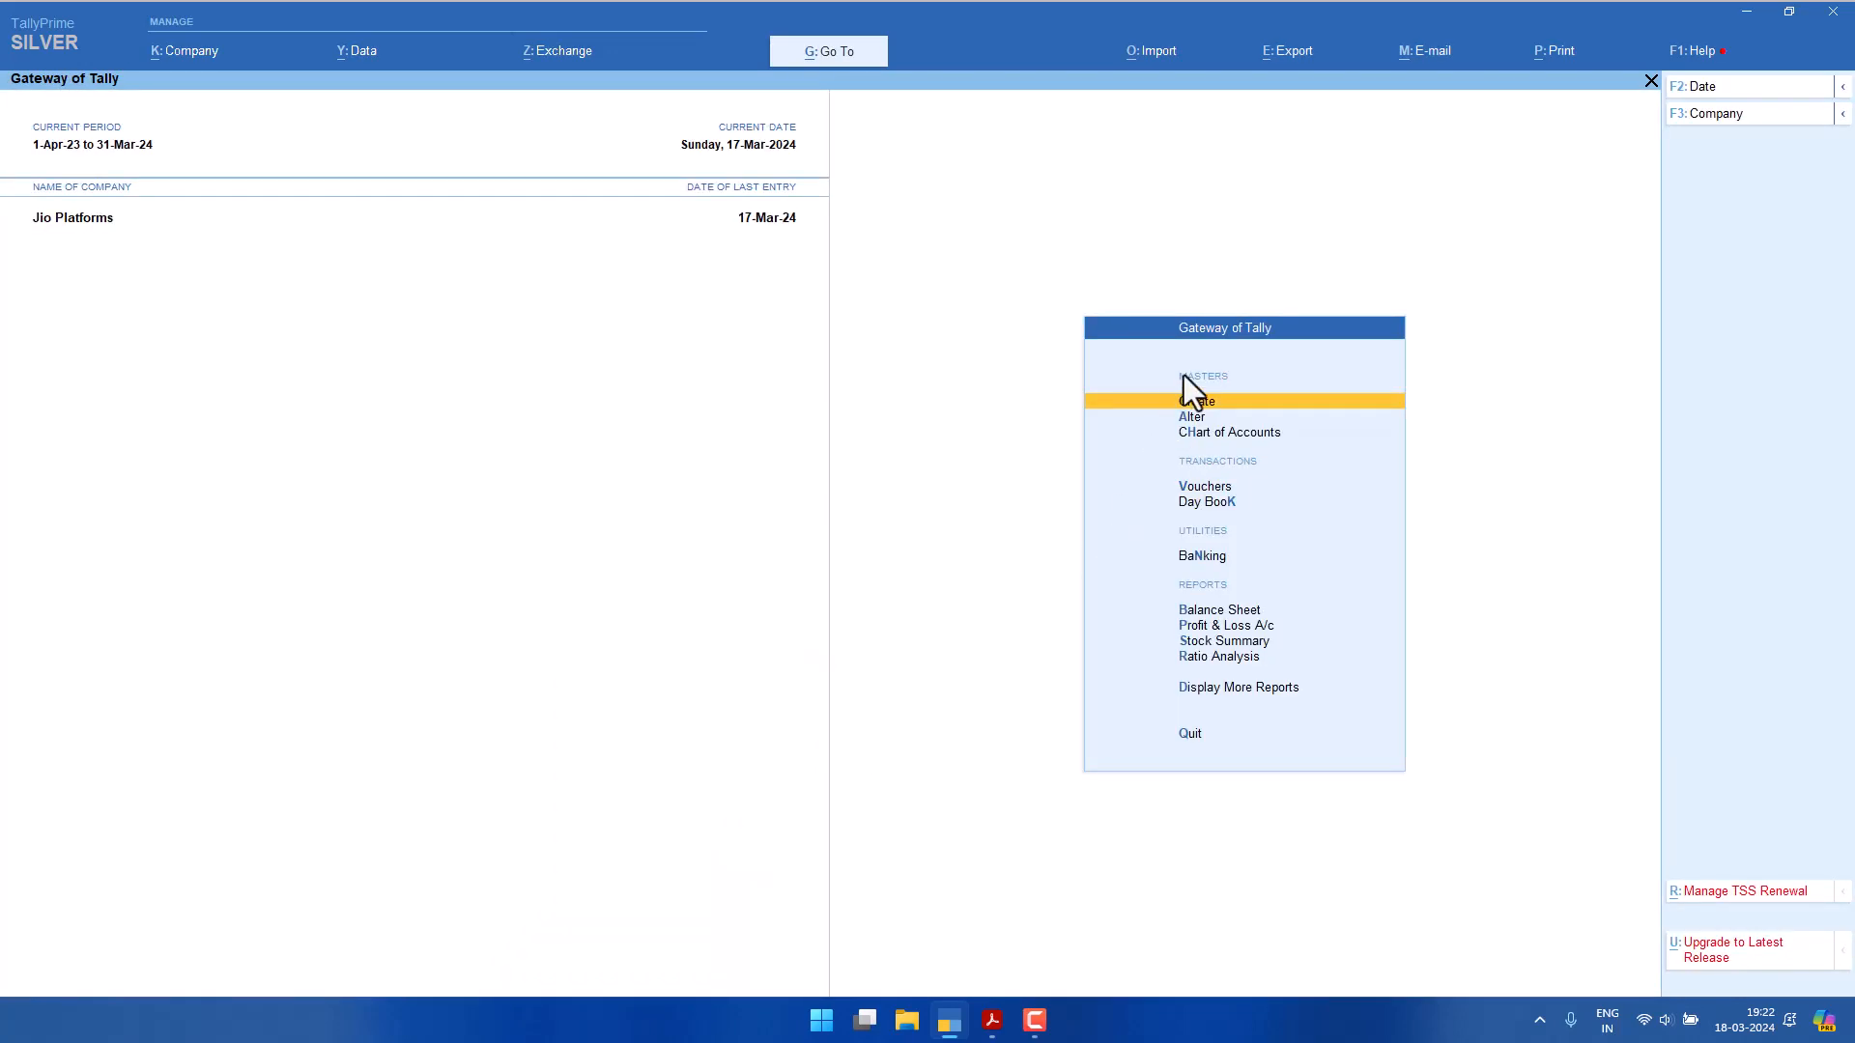
left_click(1192, 402)
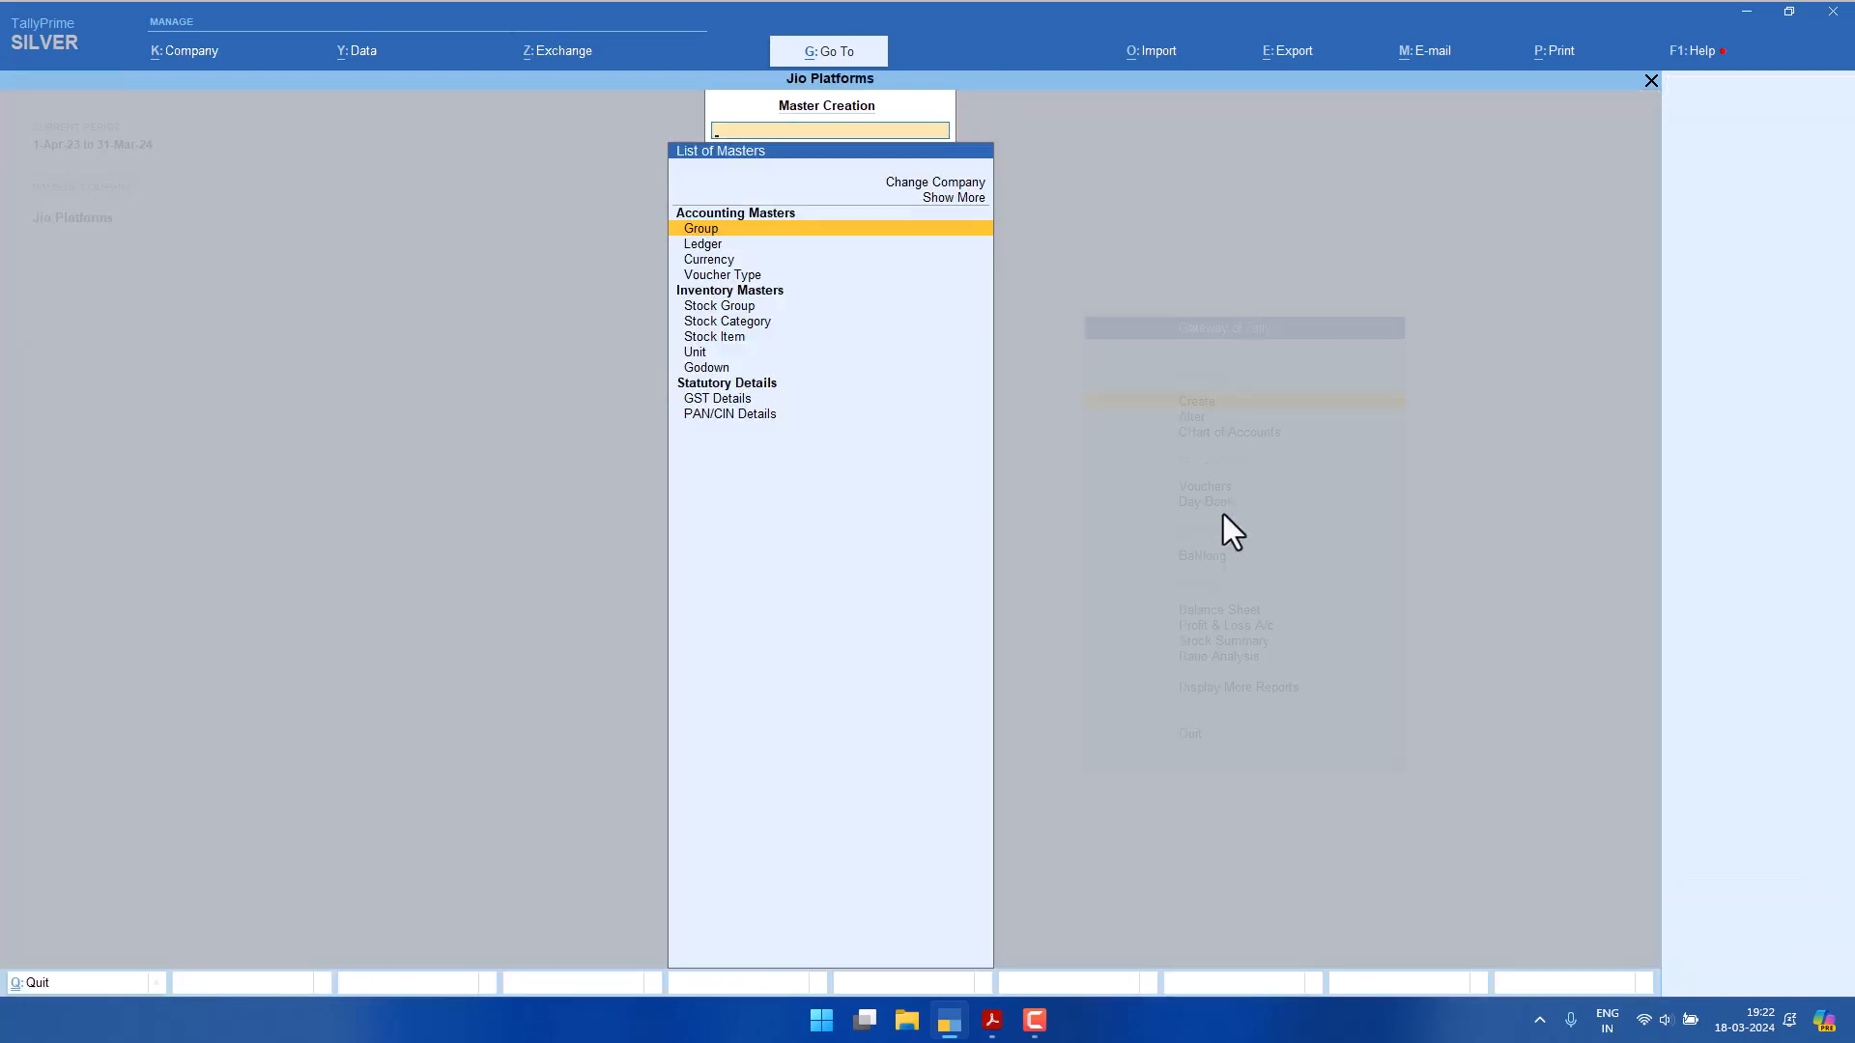
key("Down")
key("Return")
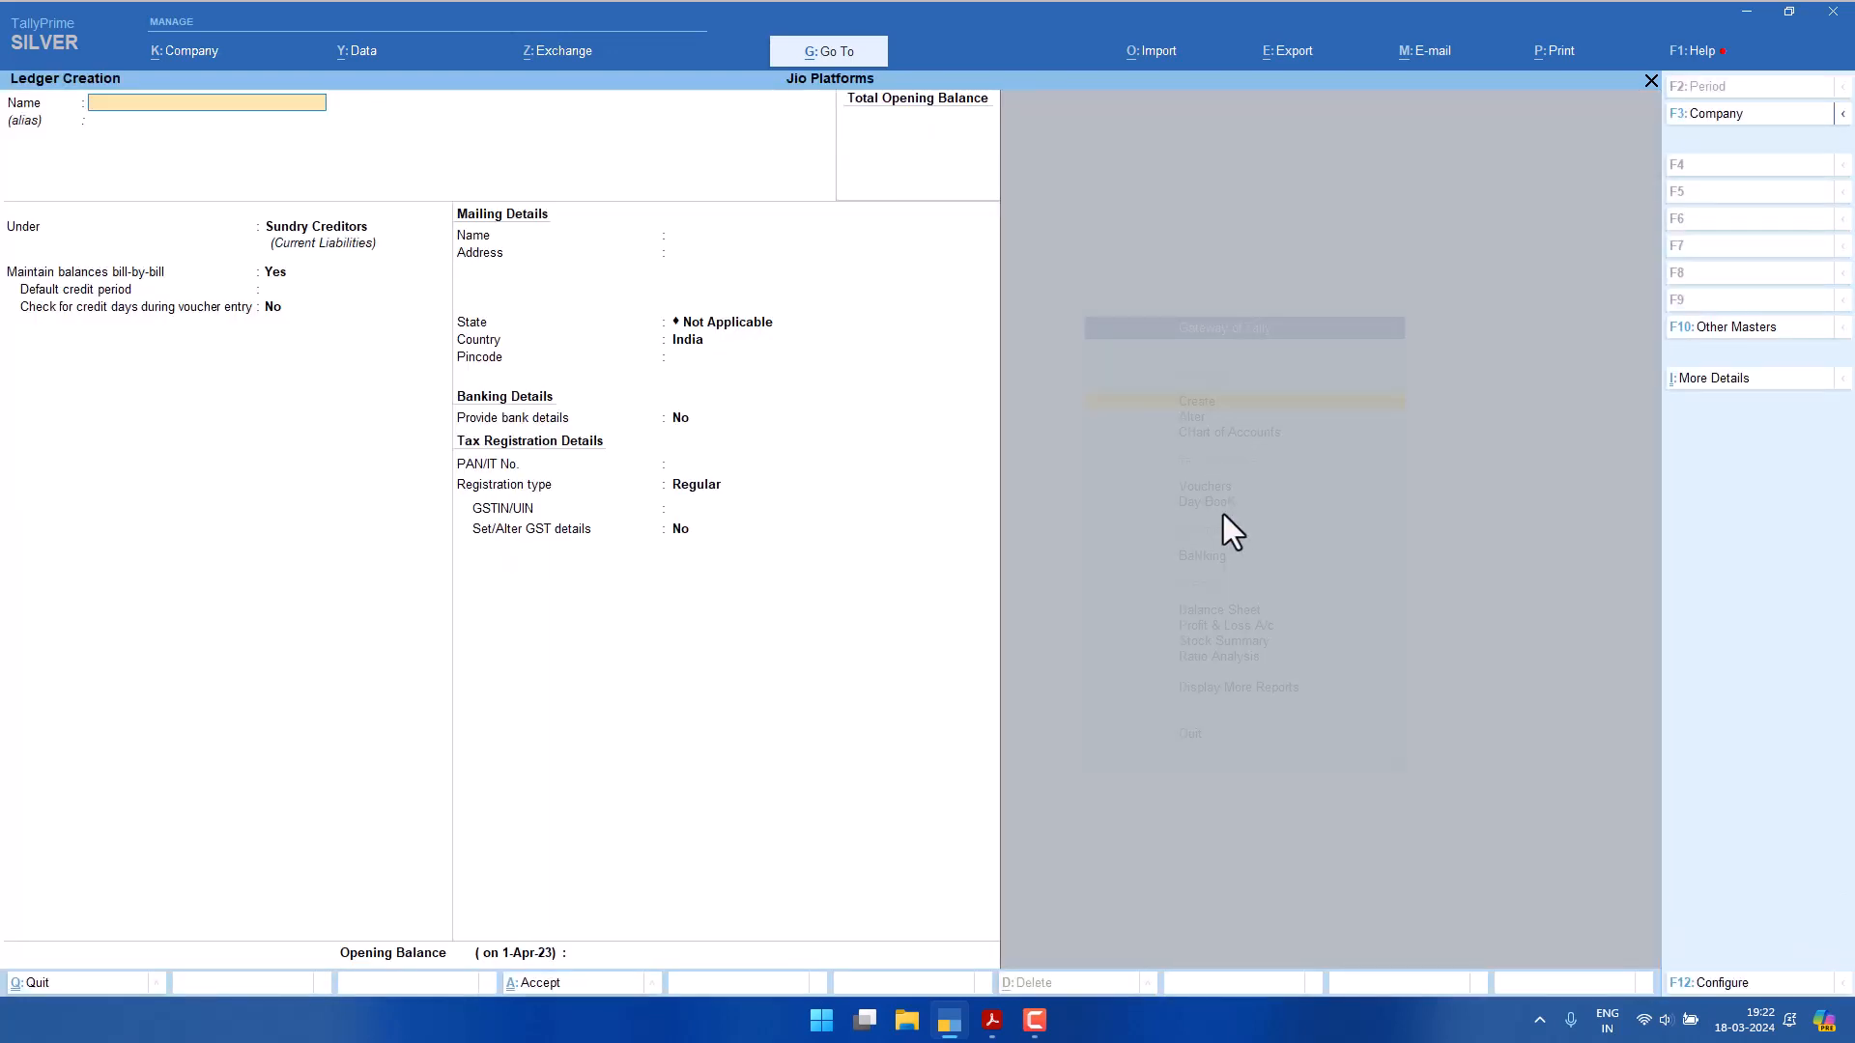
type("Abc Co")
key("Return")
key("Return")
key("Return")
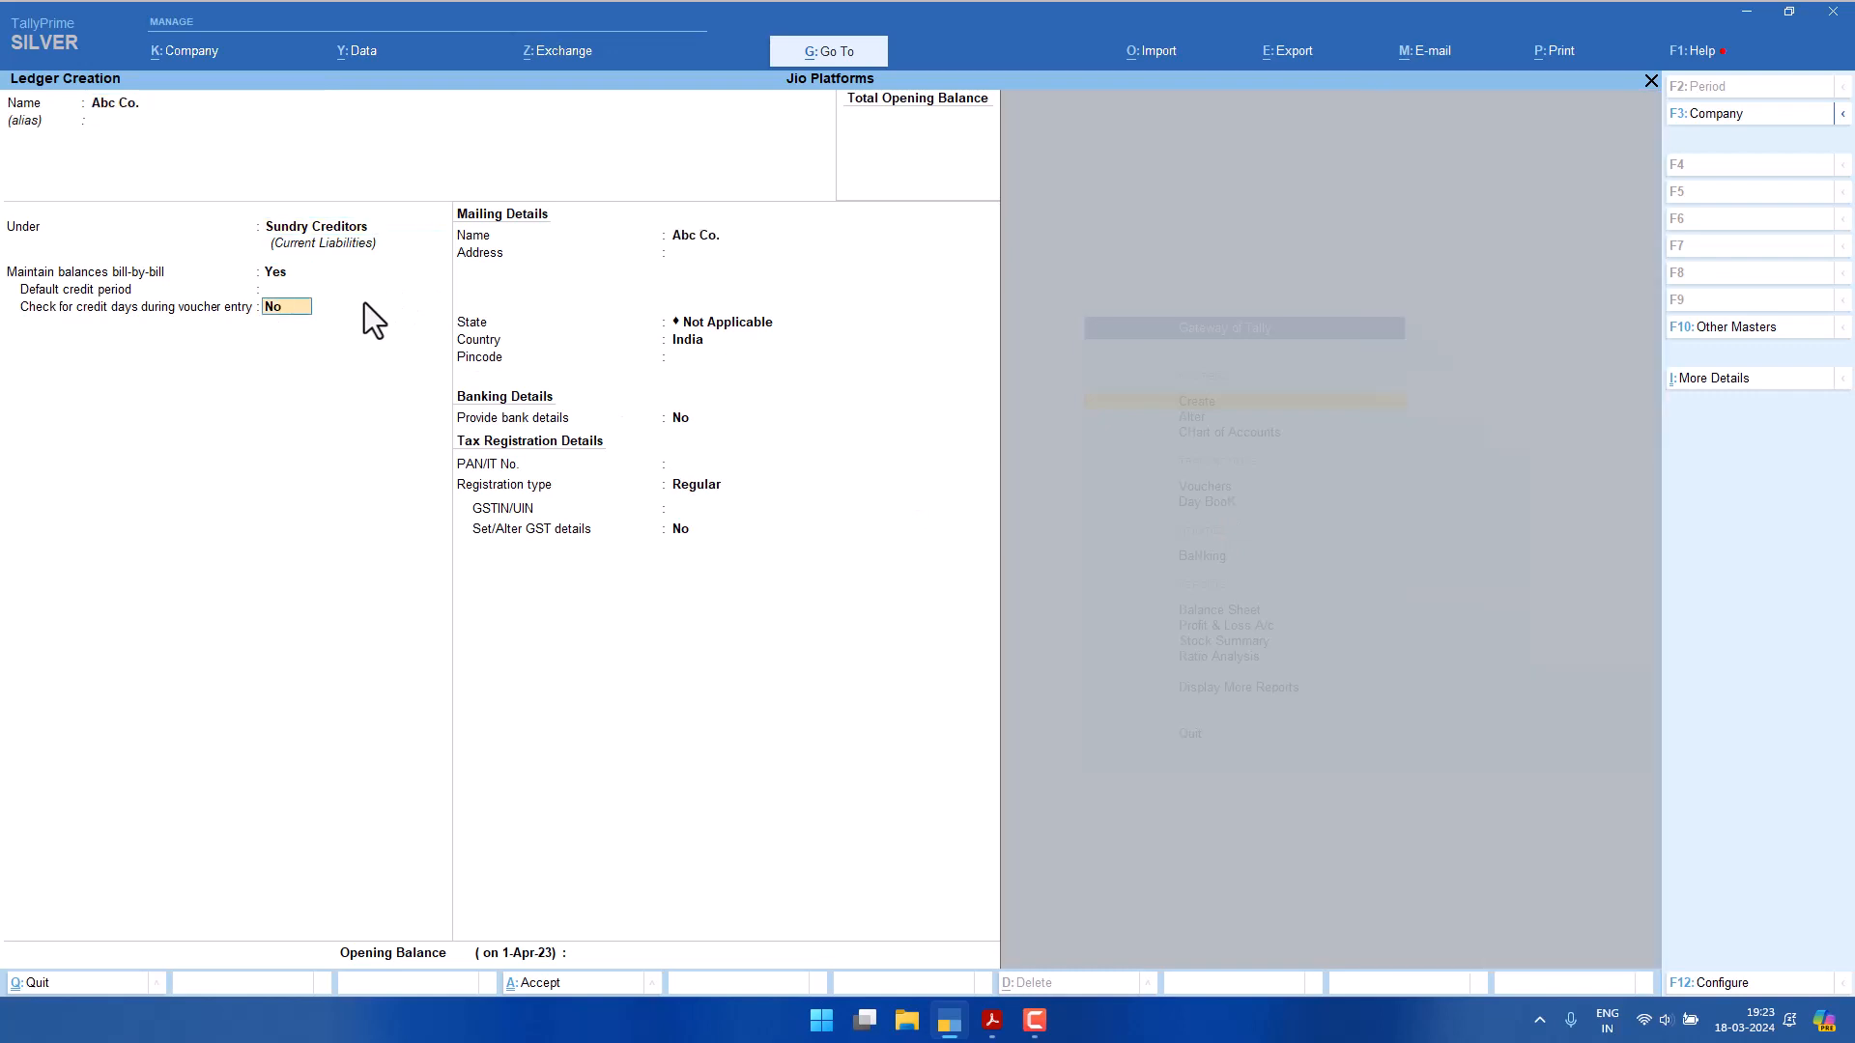
key("Return")
Skip the remaining ledger details and set the opening balance of Abc Co. to 25,300 Cr.
left_click(541, 978)
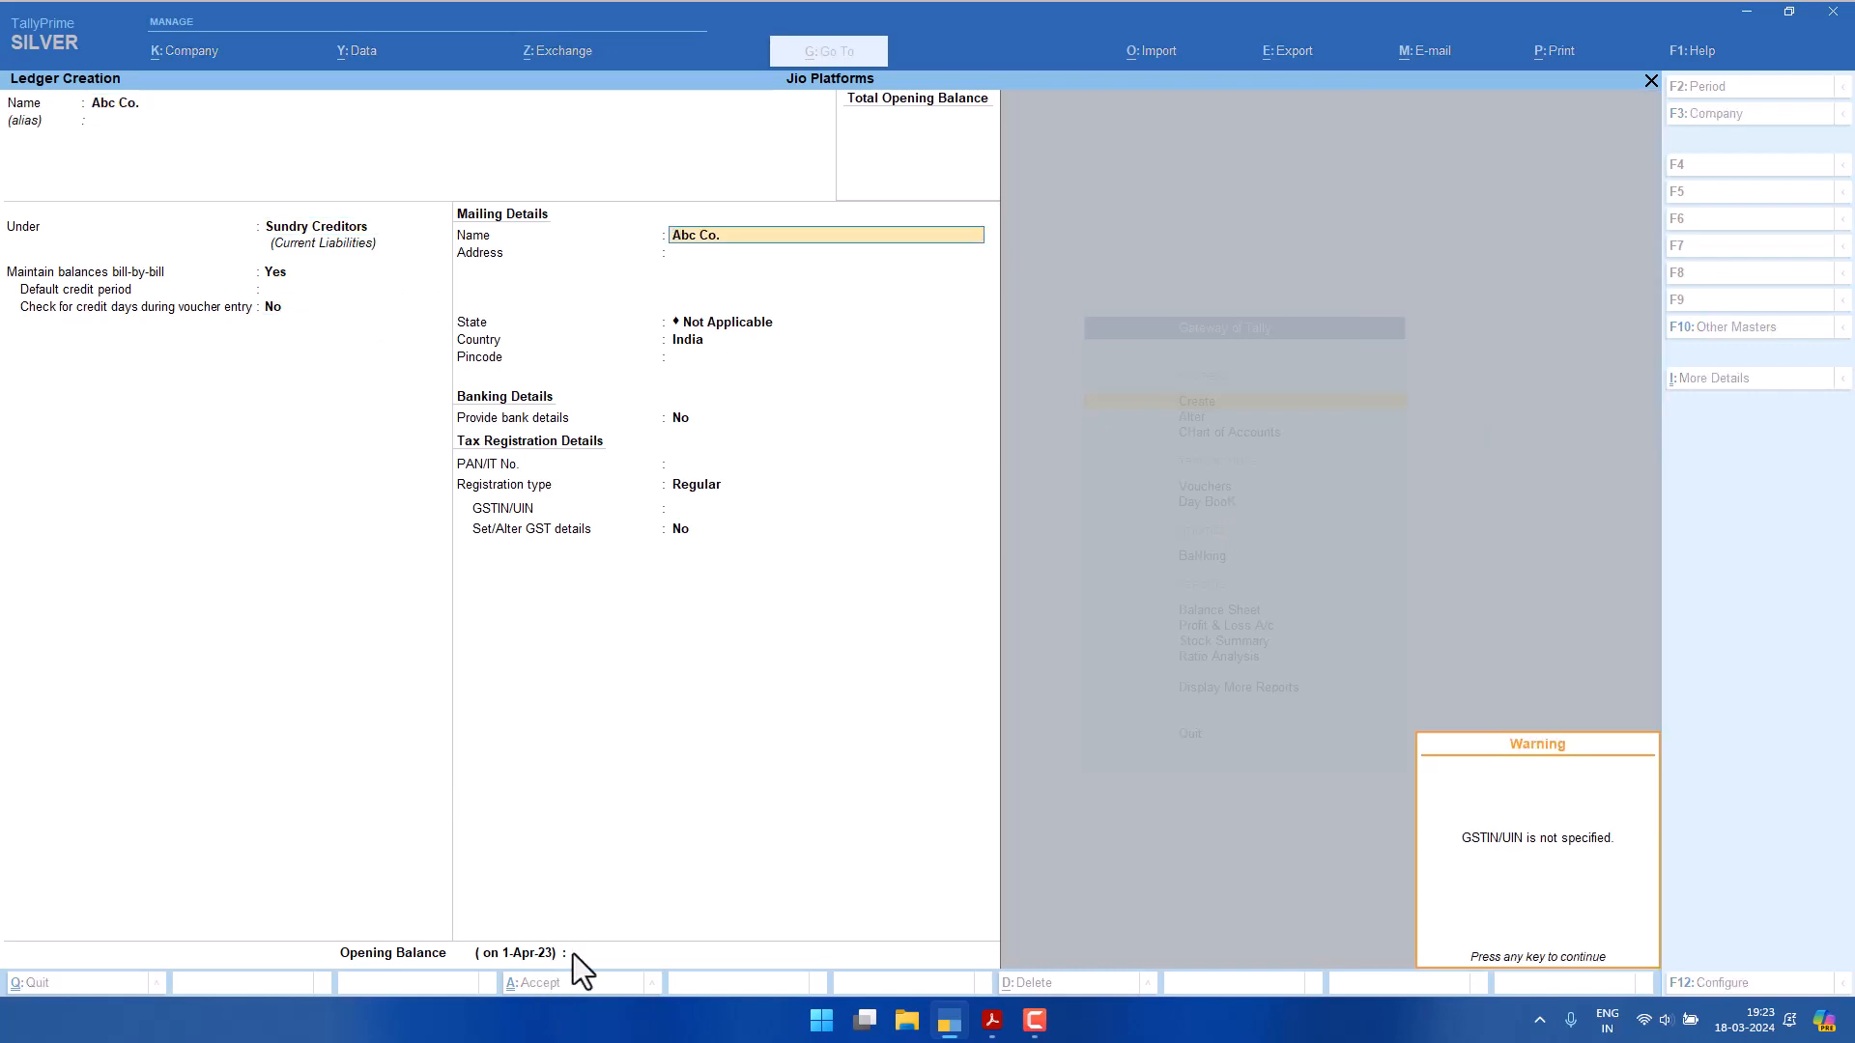
key("Return")
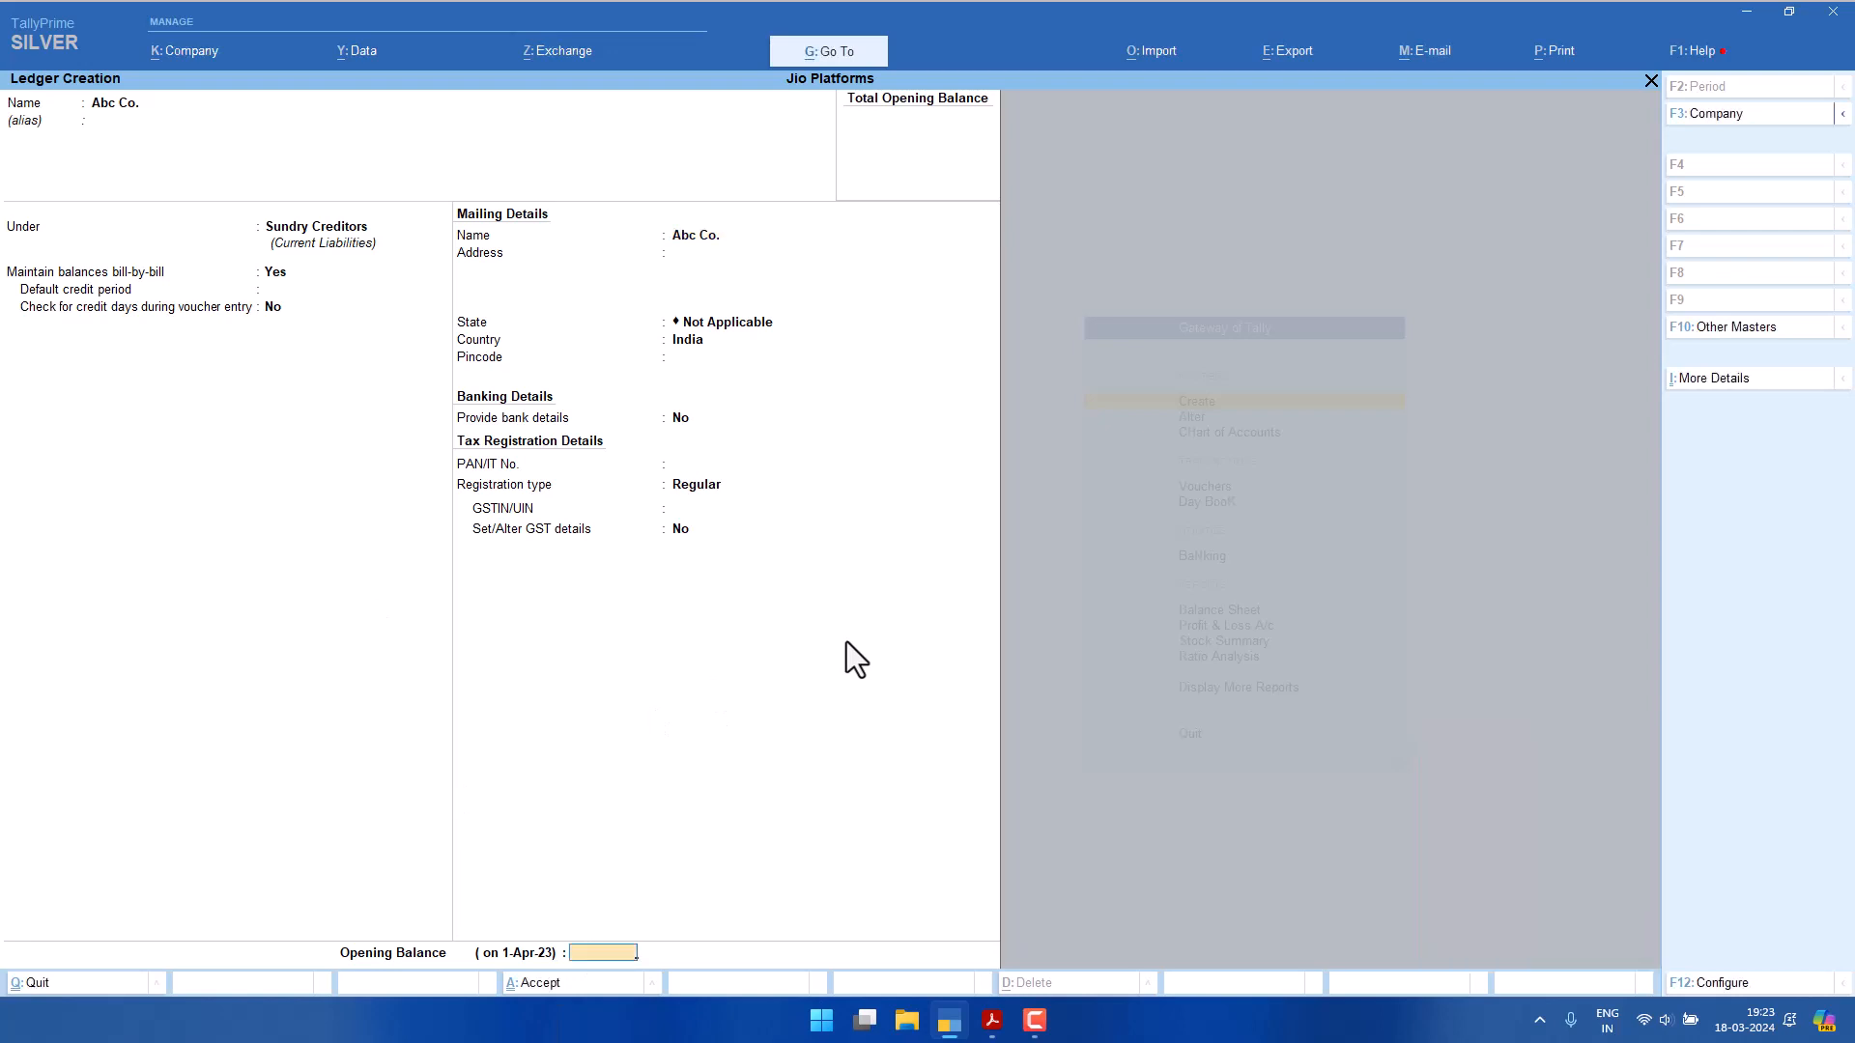
key("Return")
key("Return")
type("25300")
key("Return")
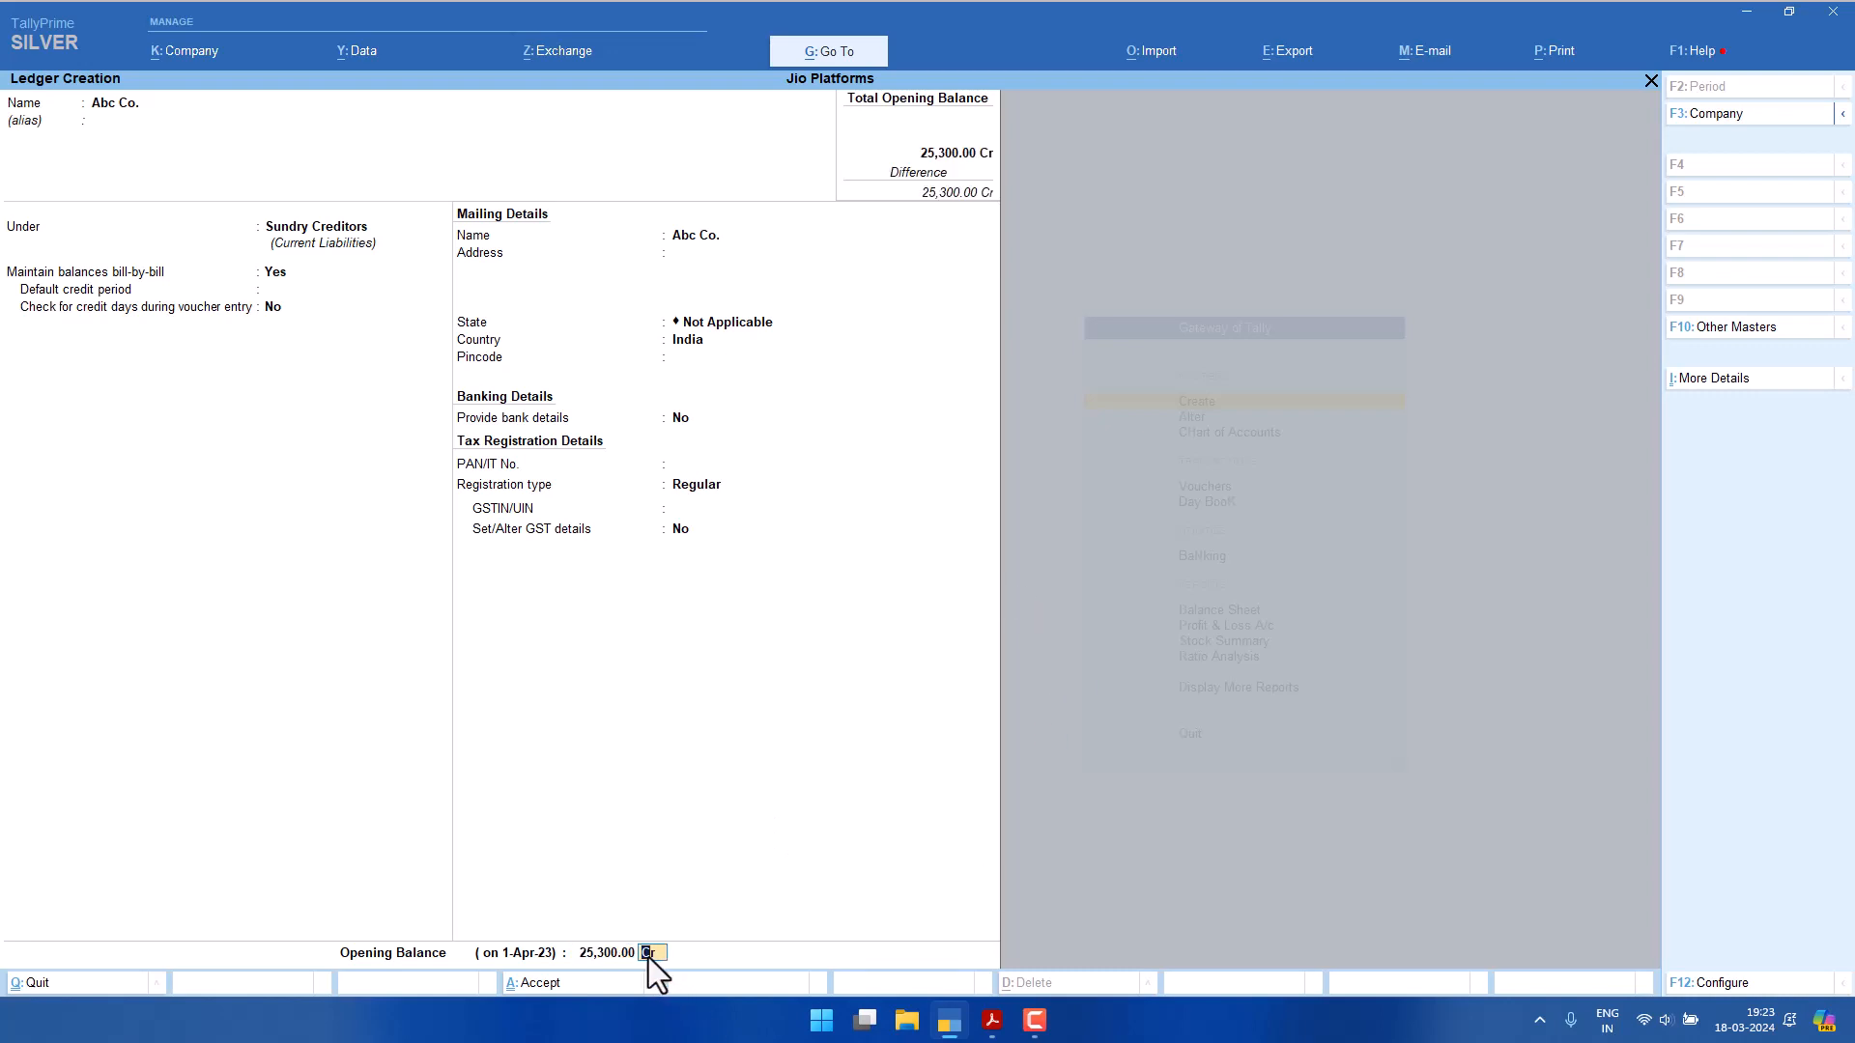
key("Return")
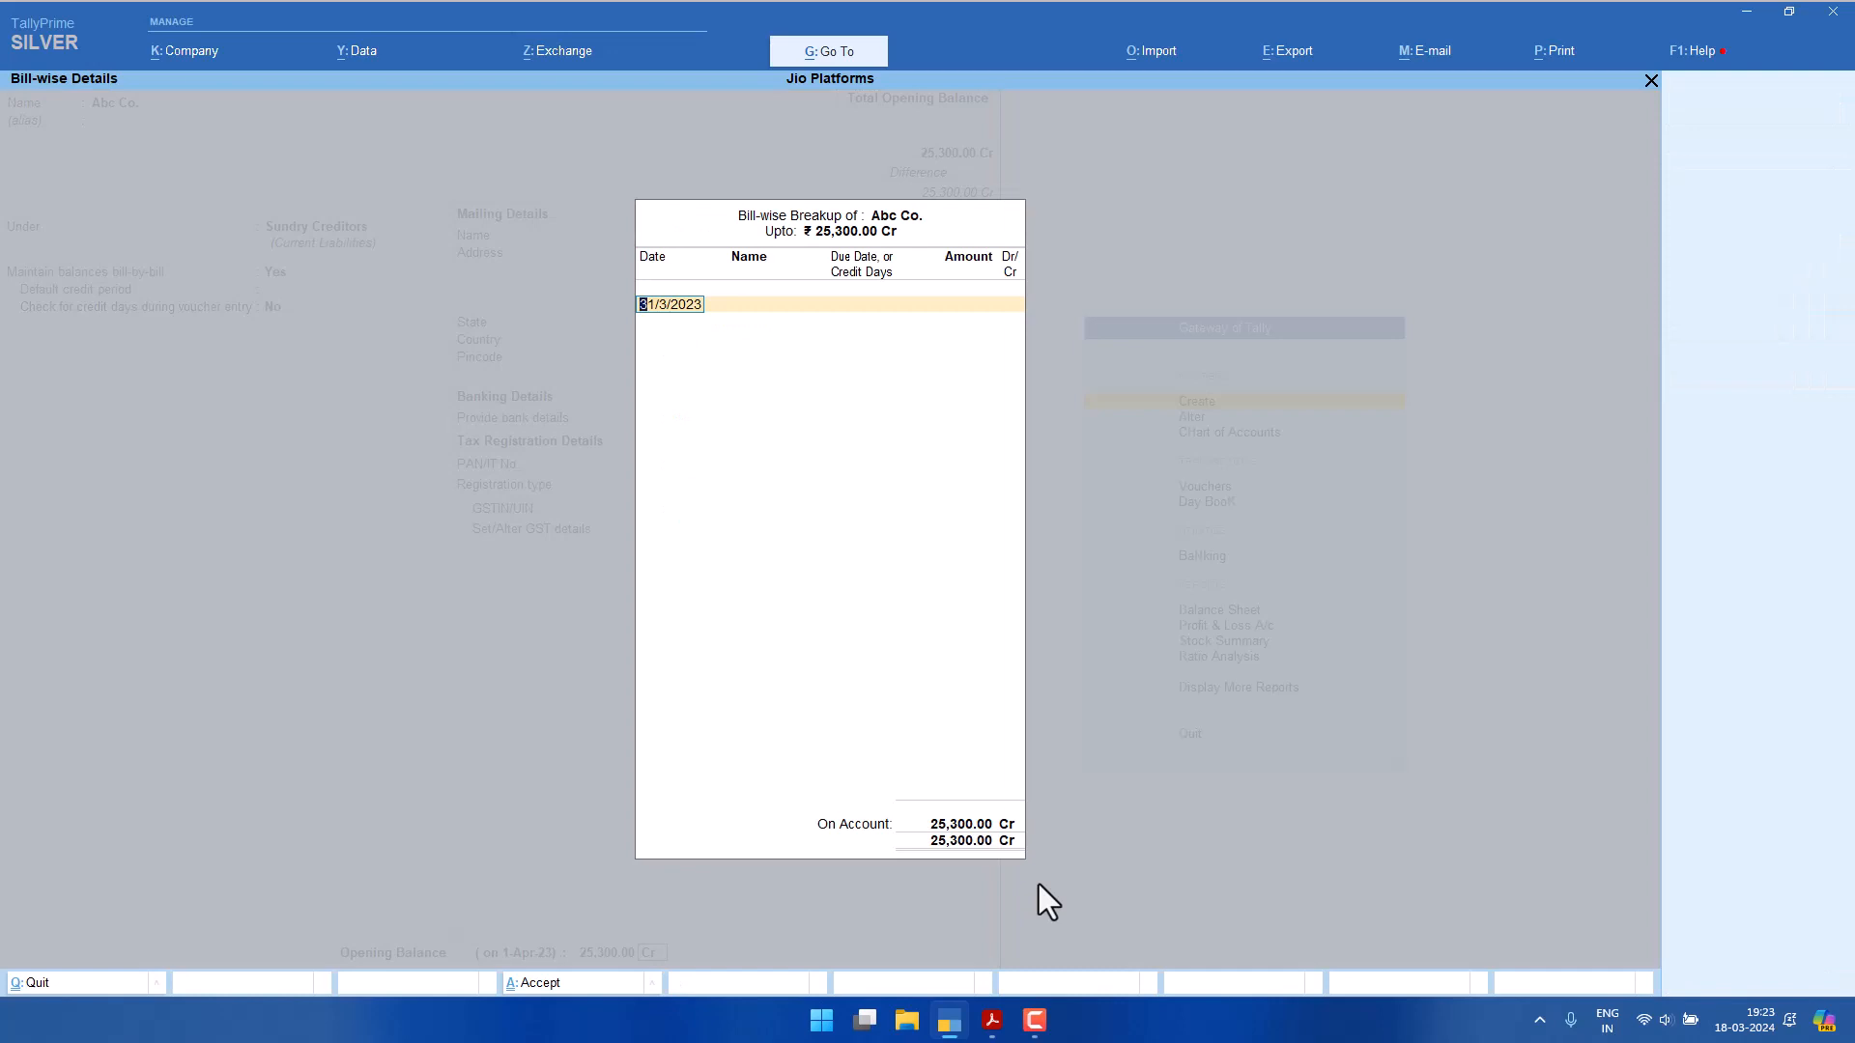
Leave the opening balance's bill-wise breakup on account, save the Abc Co. ledger and return to the Gateway of Tally.
key("Return")
key("ctrl+a")
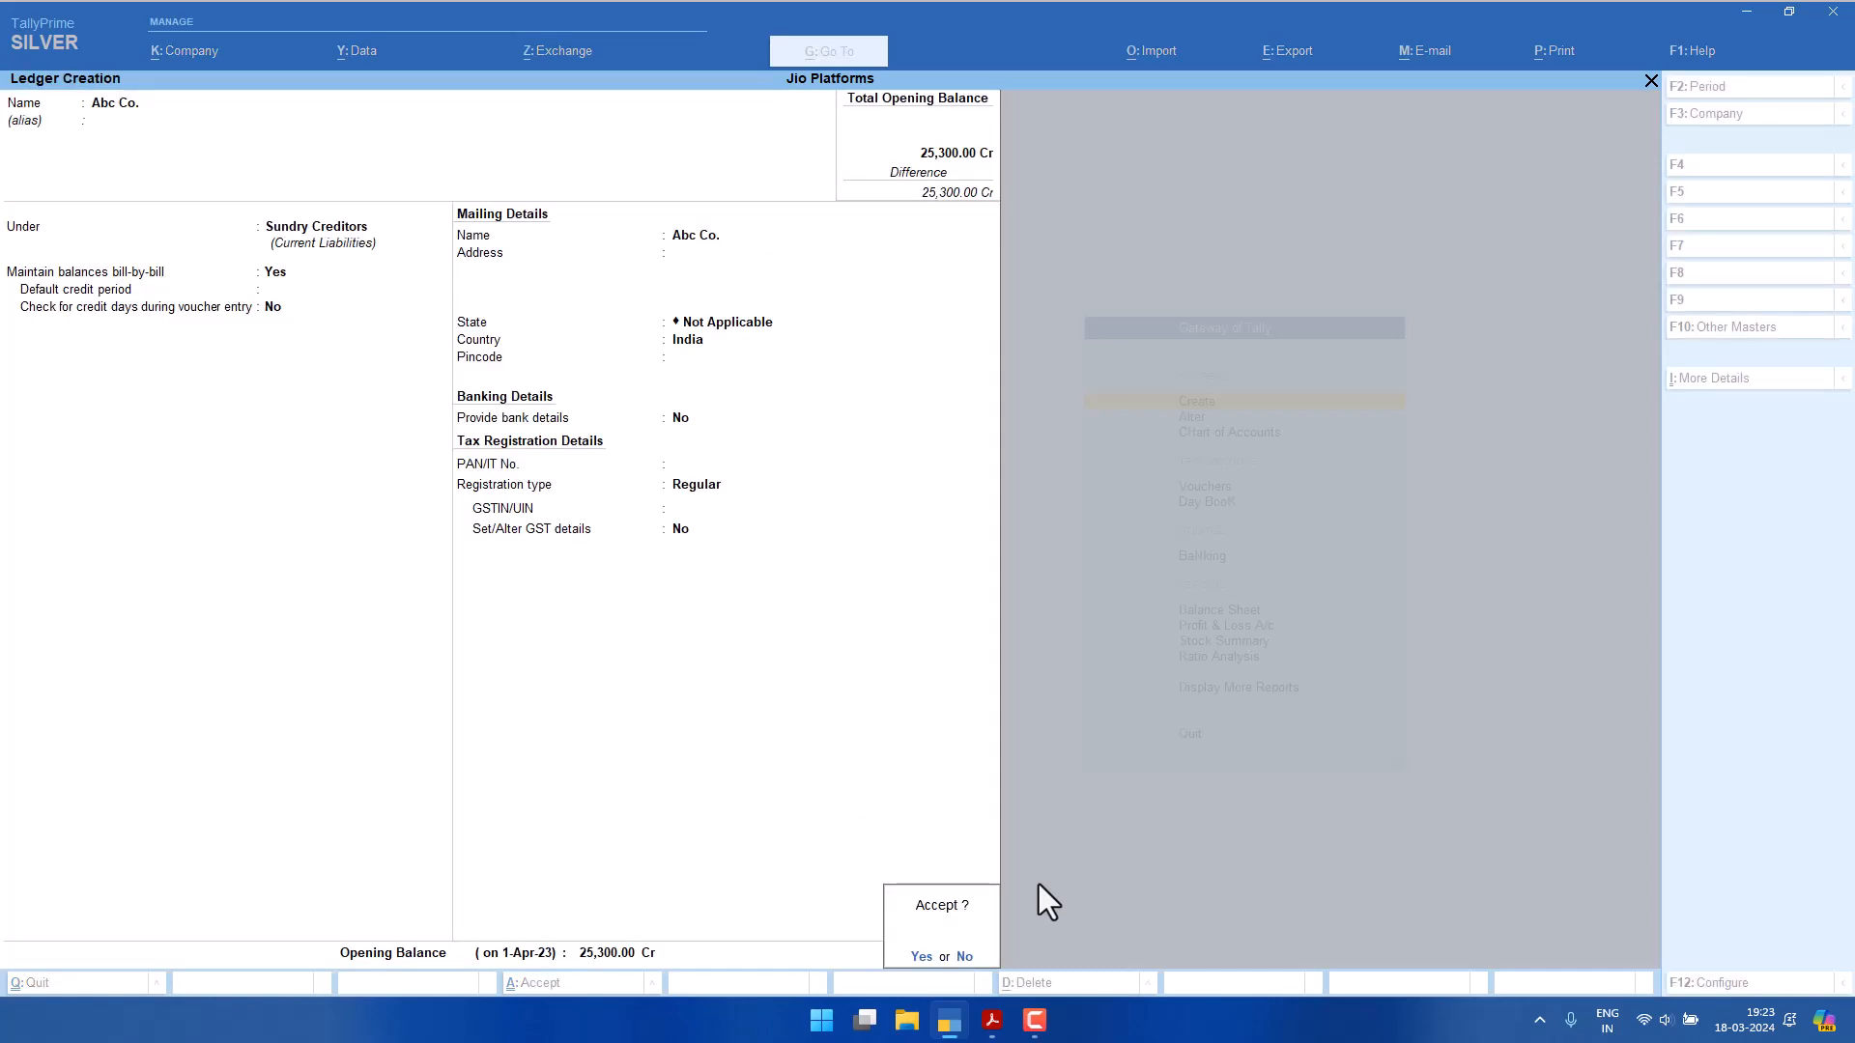
key("y")
key("Escape")
key("Escape")
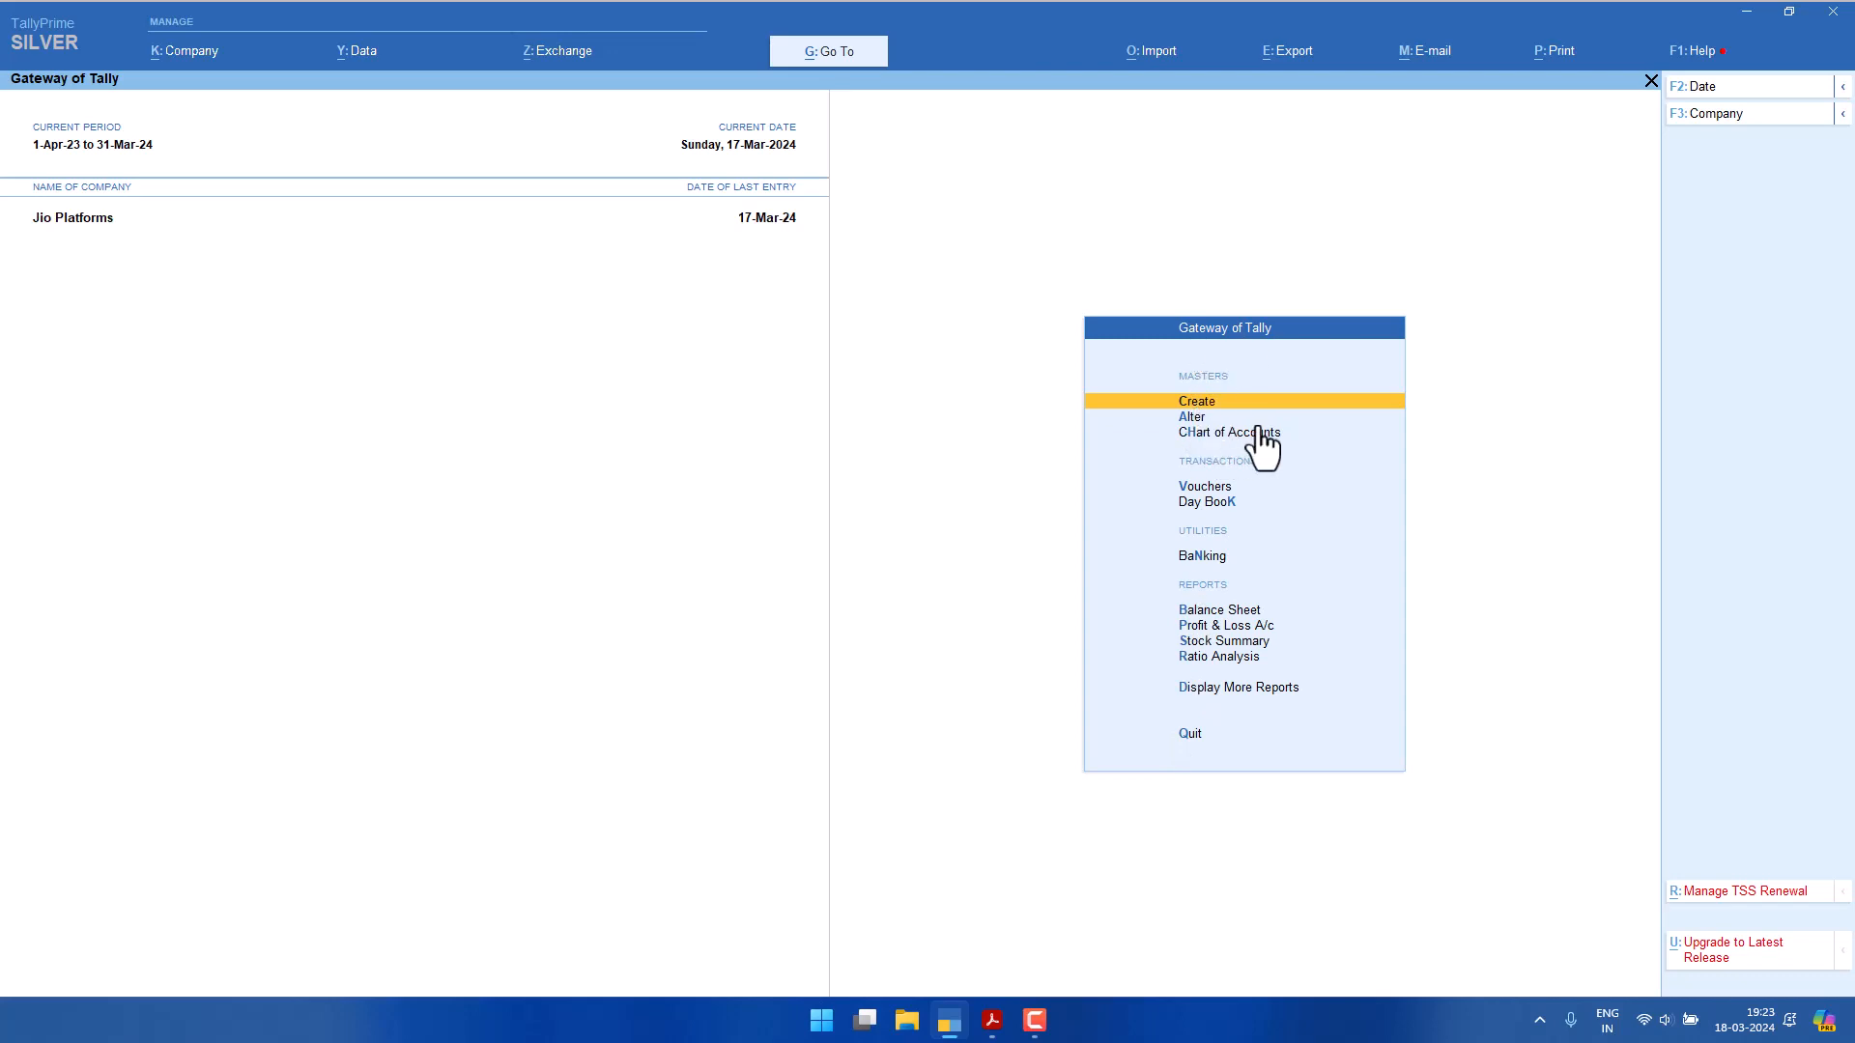
Open the SURYA INDUSTRY ledger master for alteration.
key("Down")
key("Return")
key("Down")
key("Return")
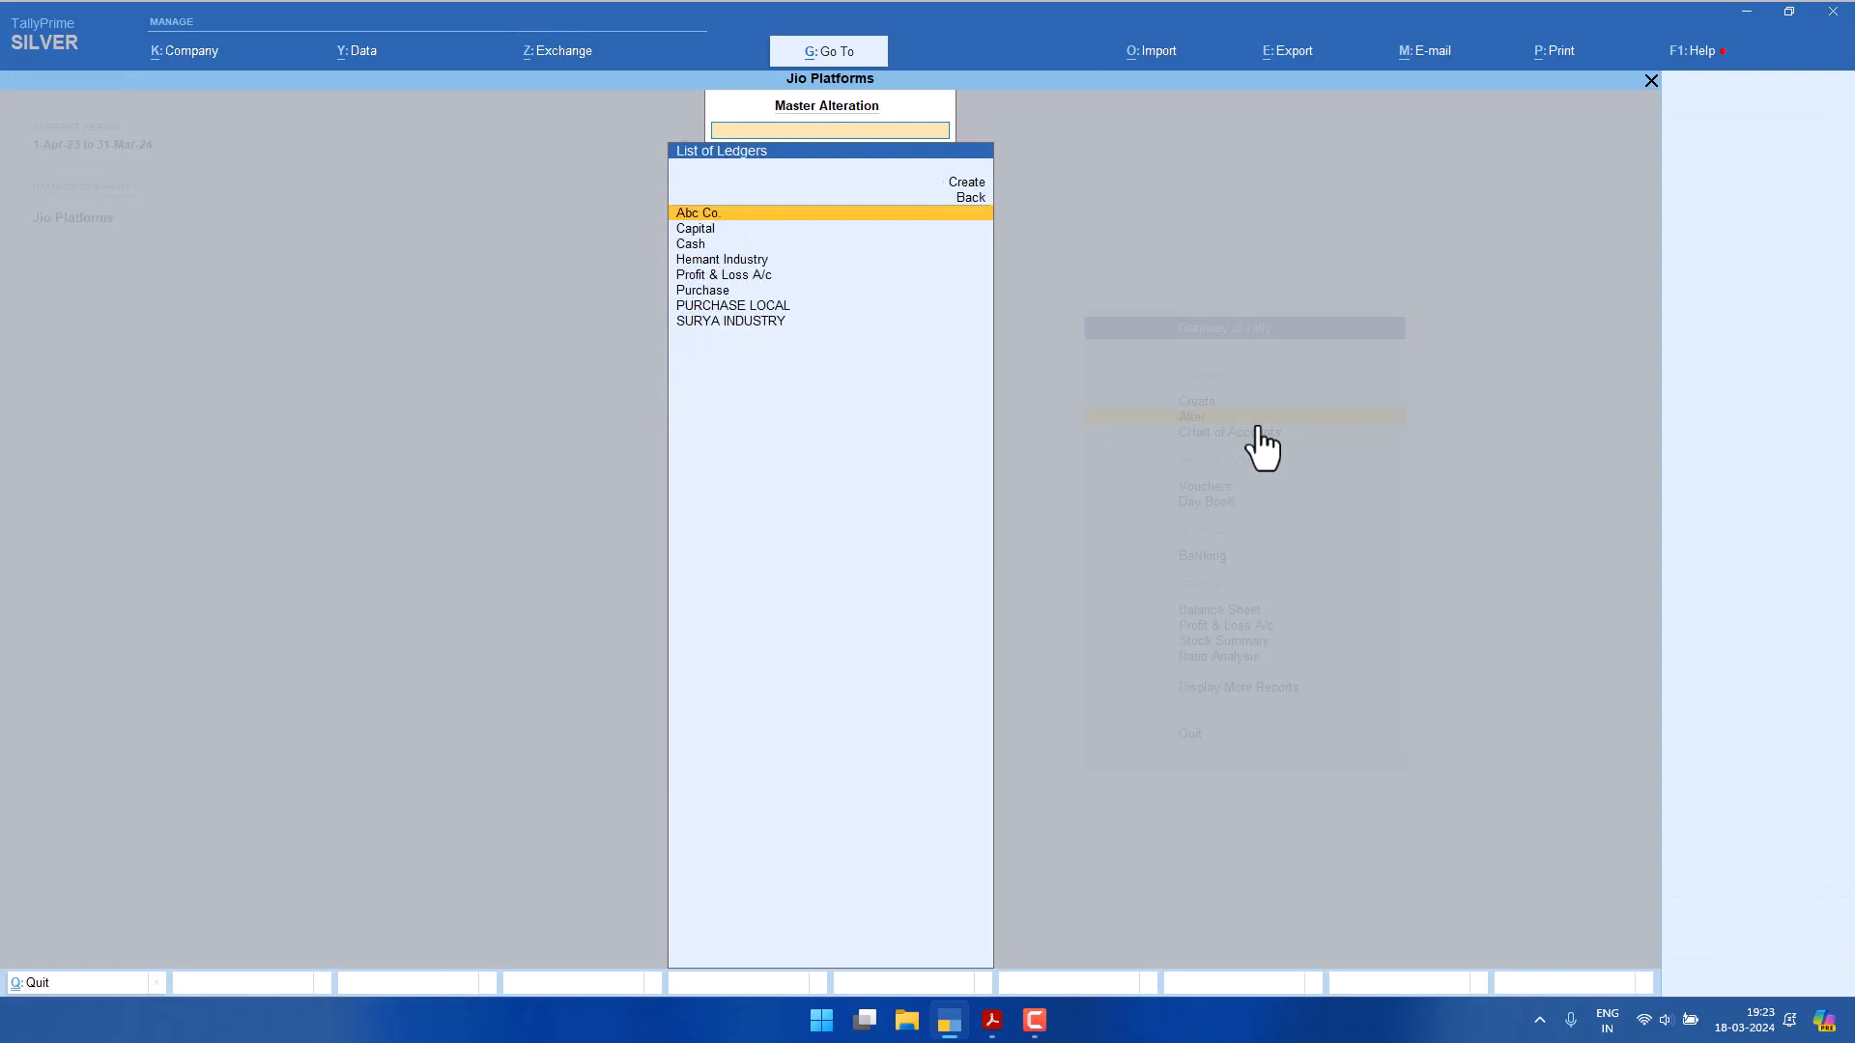
key("Down")
key("Down")
key("Down")
key("Down")
key("Down")
key("Down")
key("Down")
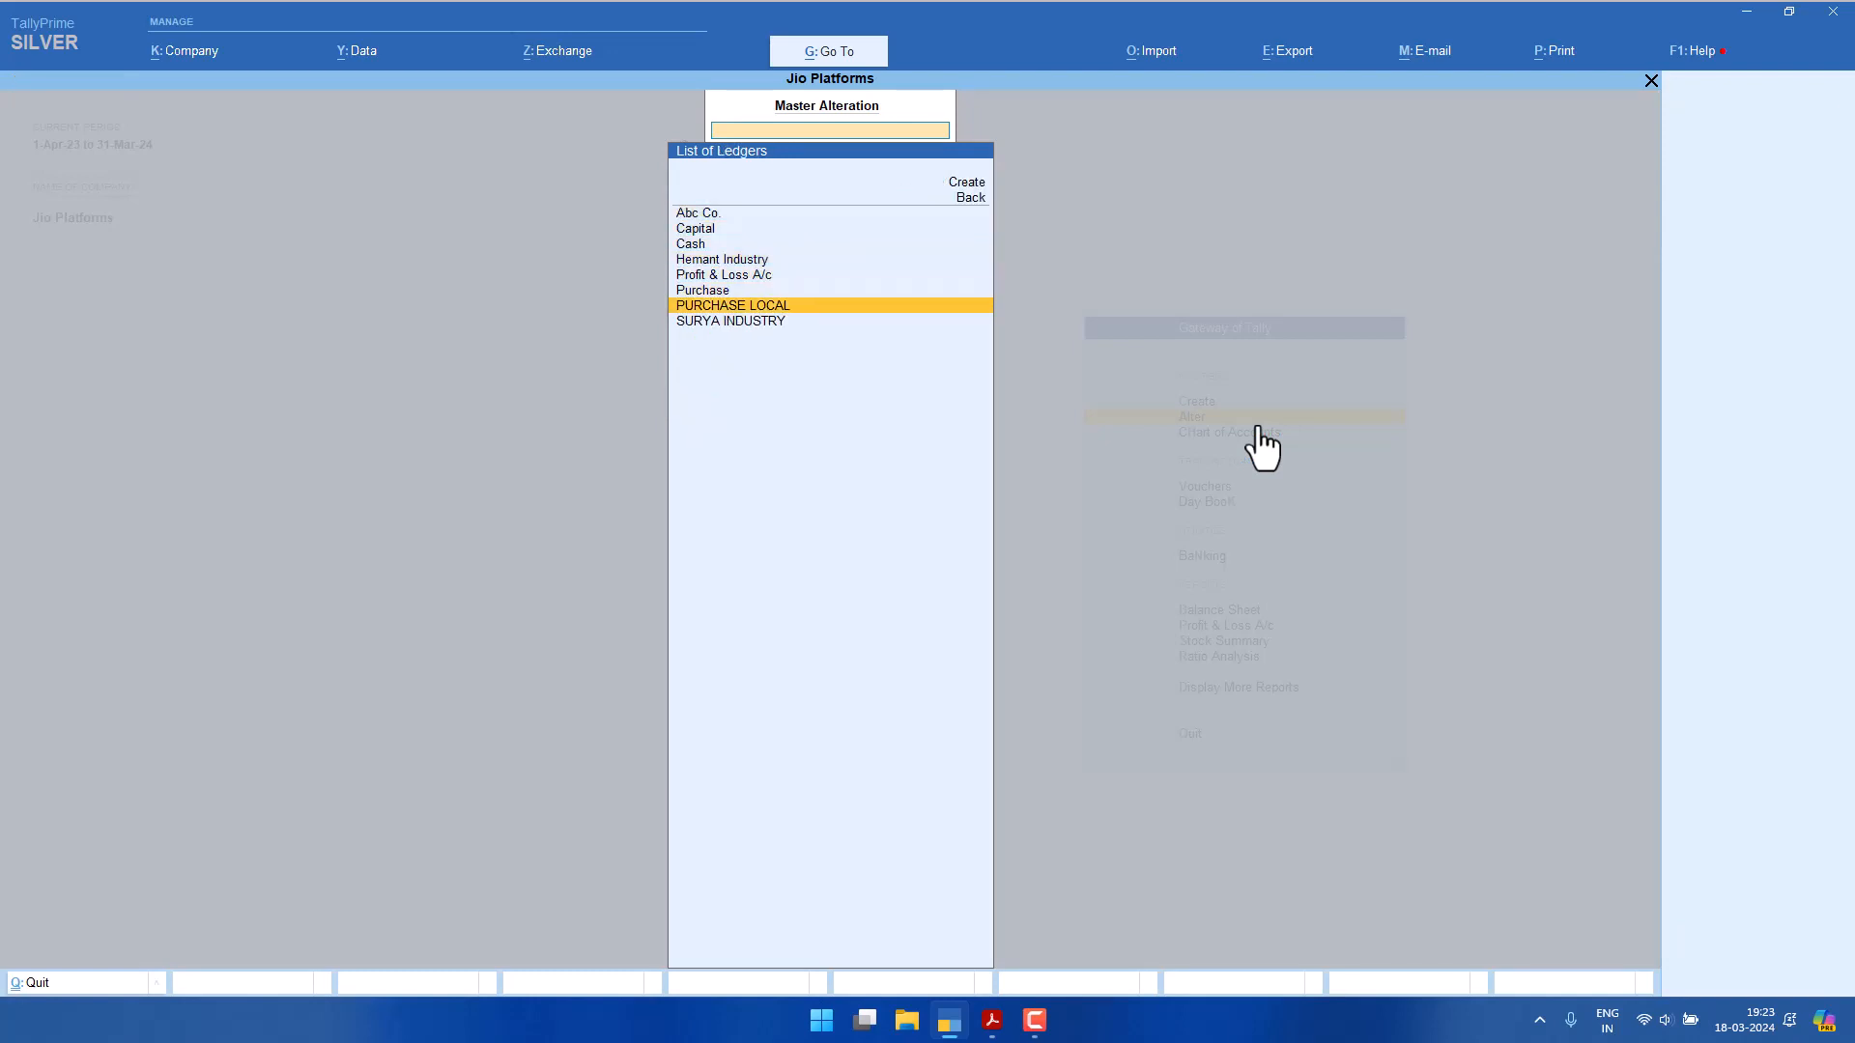
key("Return")
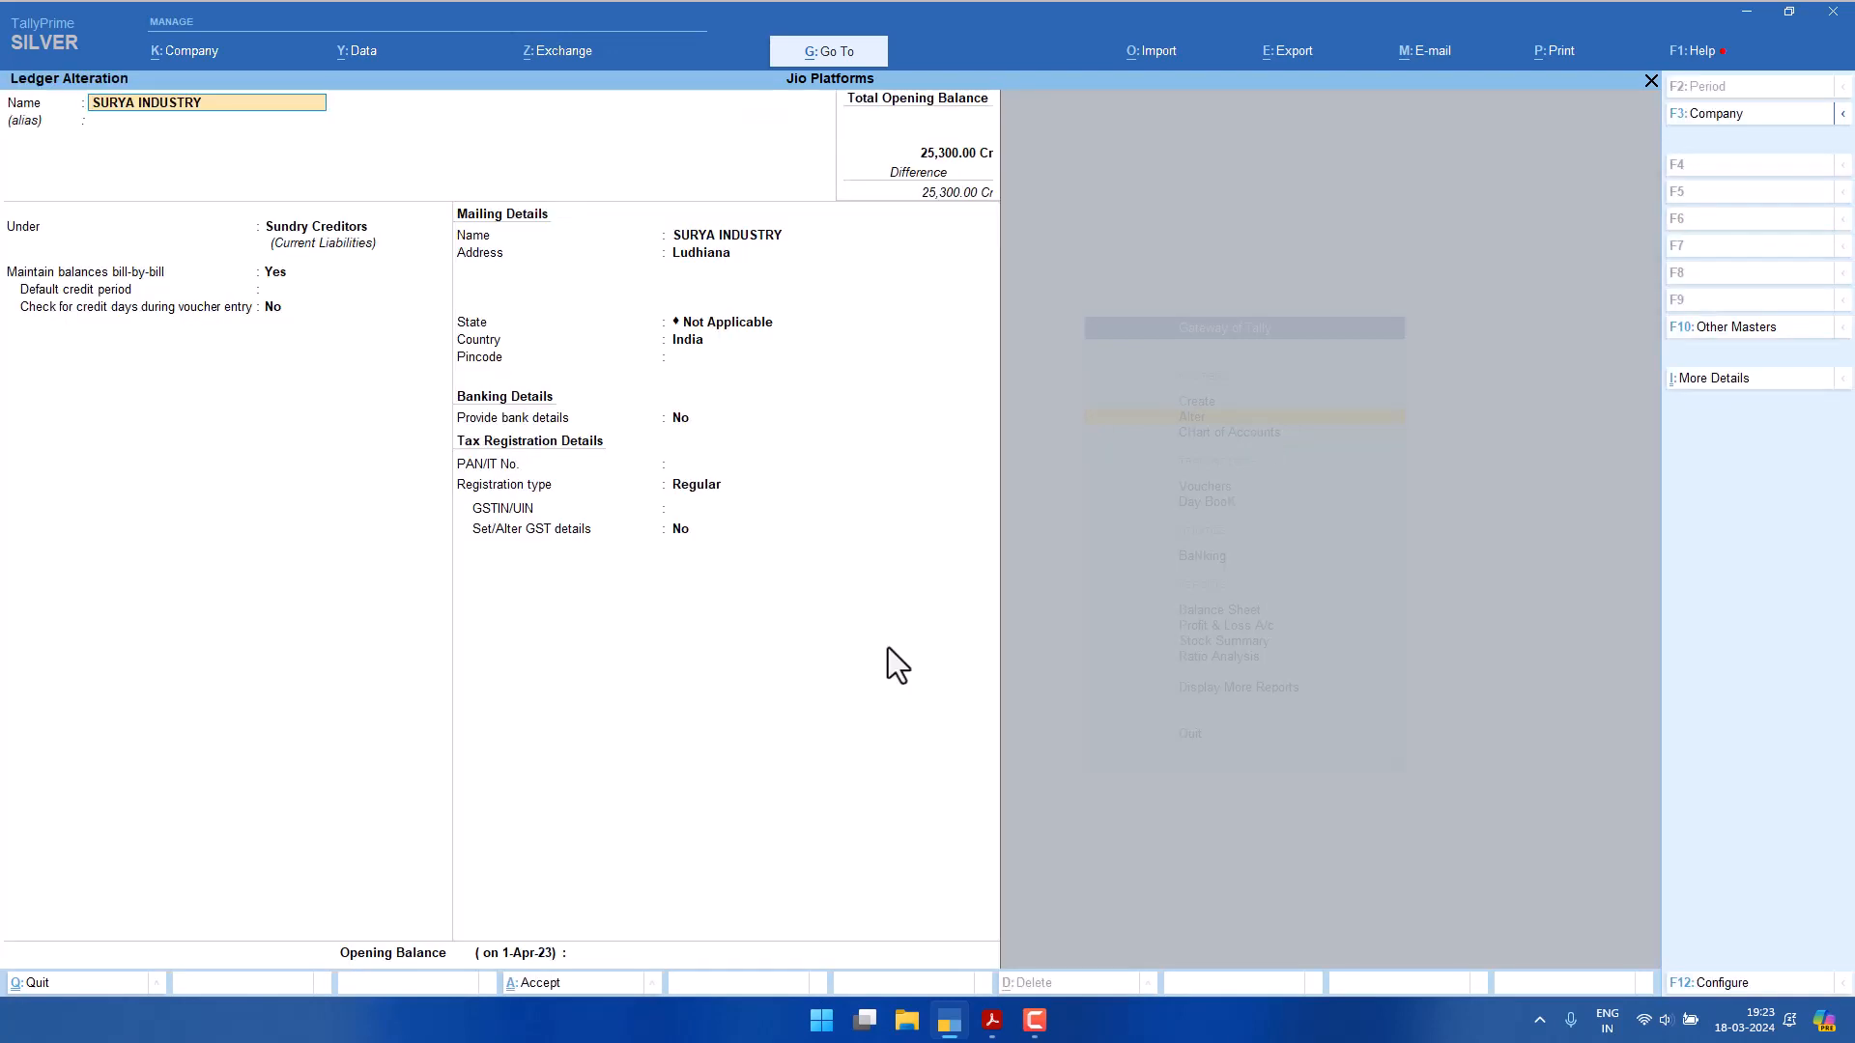
Keep the existing SURYA INDUSTRY ledger details and set its opening balance to 11,600 Cr.
key("Return")
key("Return")
key("Return")
key("Return")
key("Return")
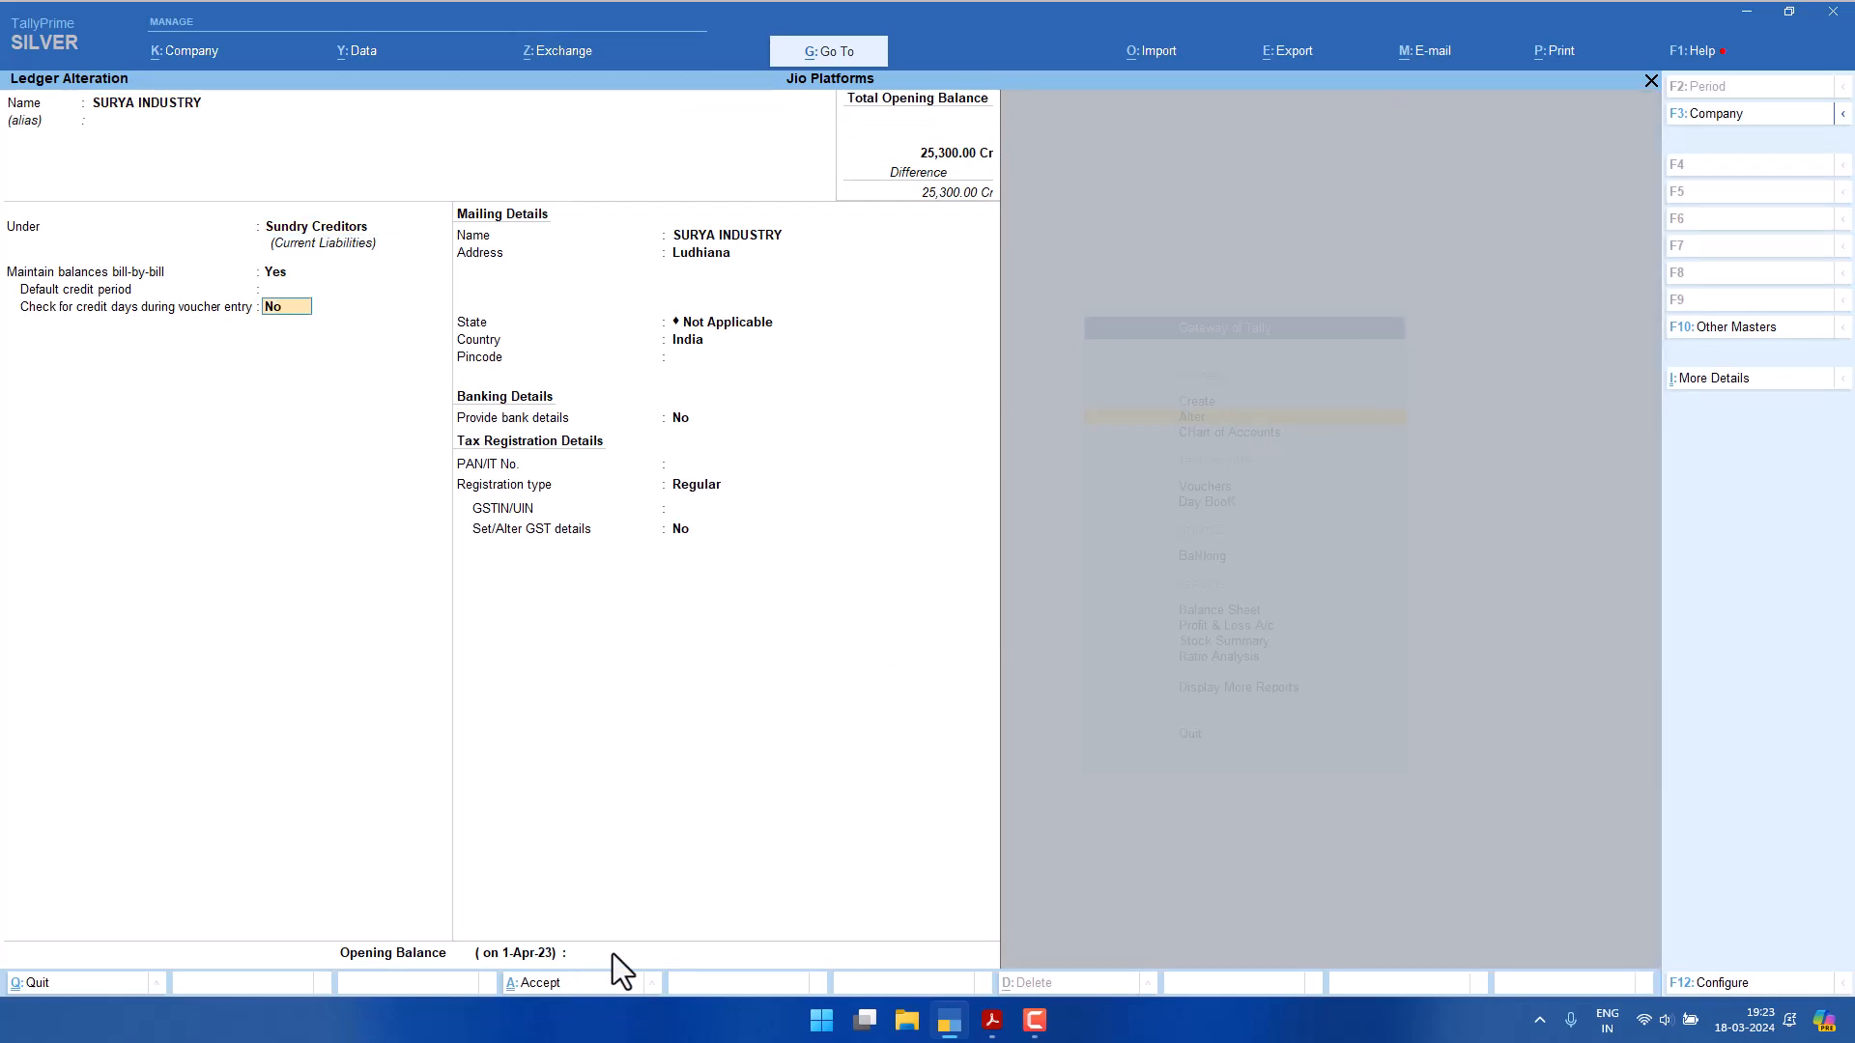
key("Return")
key("Return")
key("Return")
key("Return")
key("Return")
key("Return")
key("Return")
key("Return")
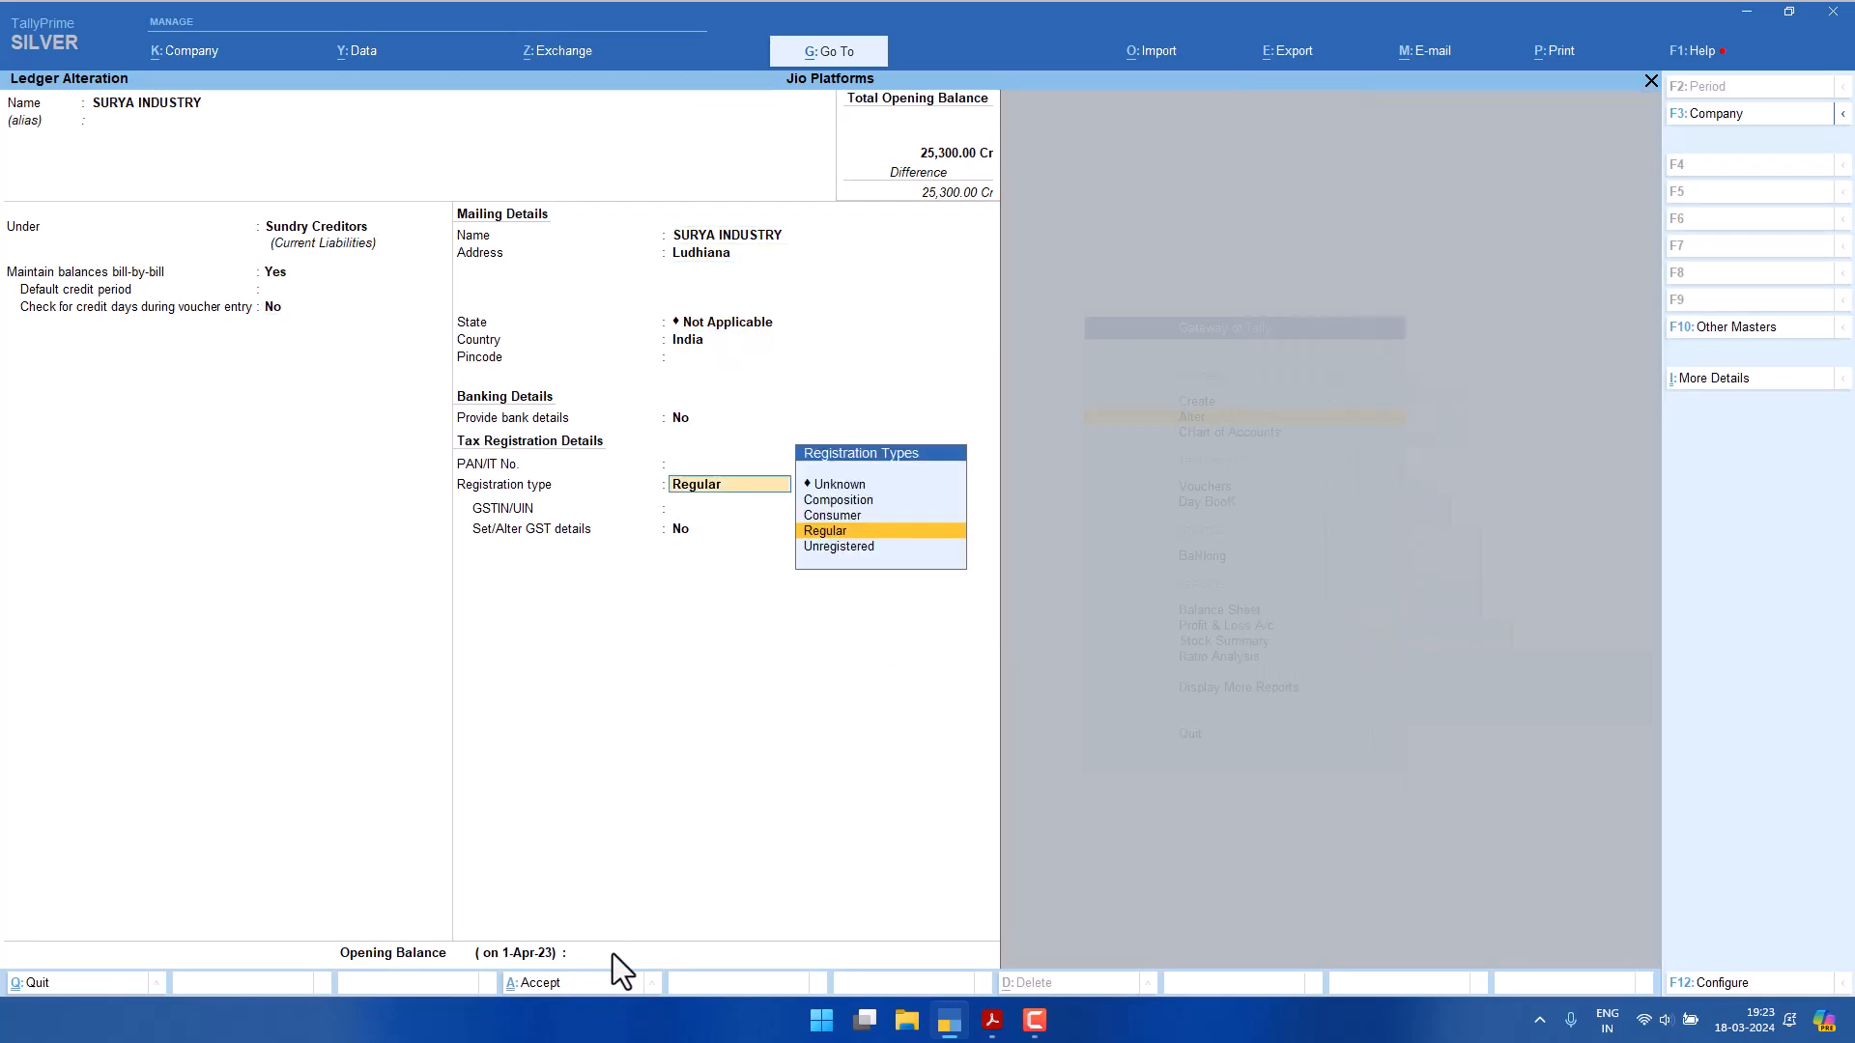
key("Return")
key("Return")
key("Return")
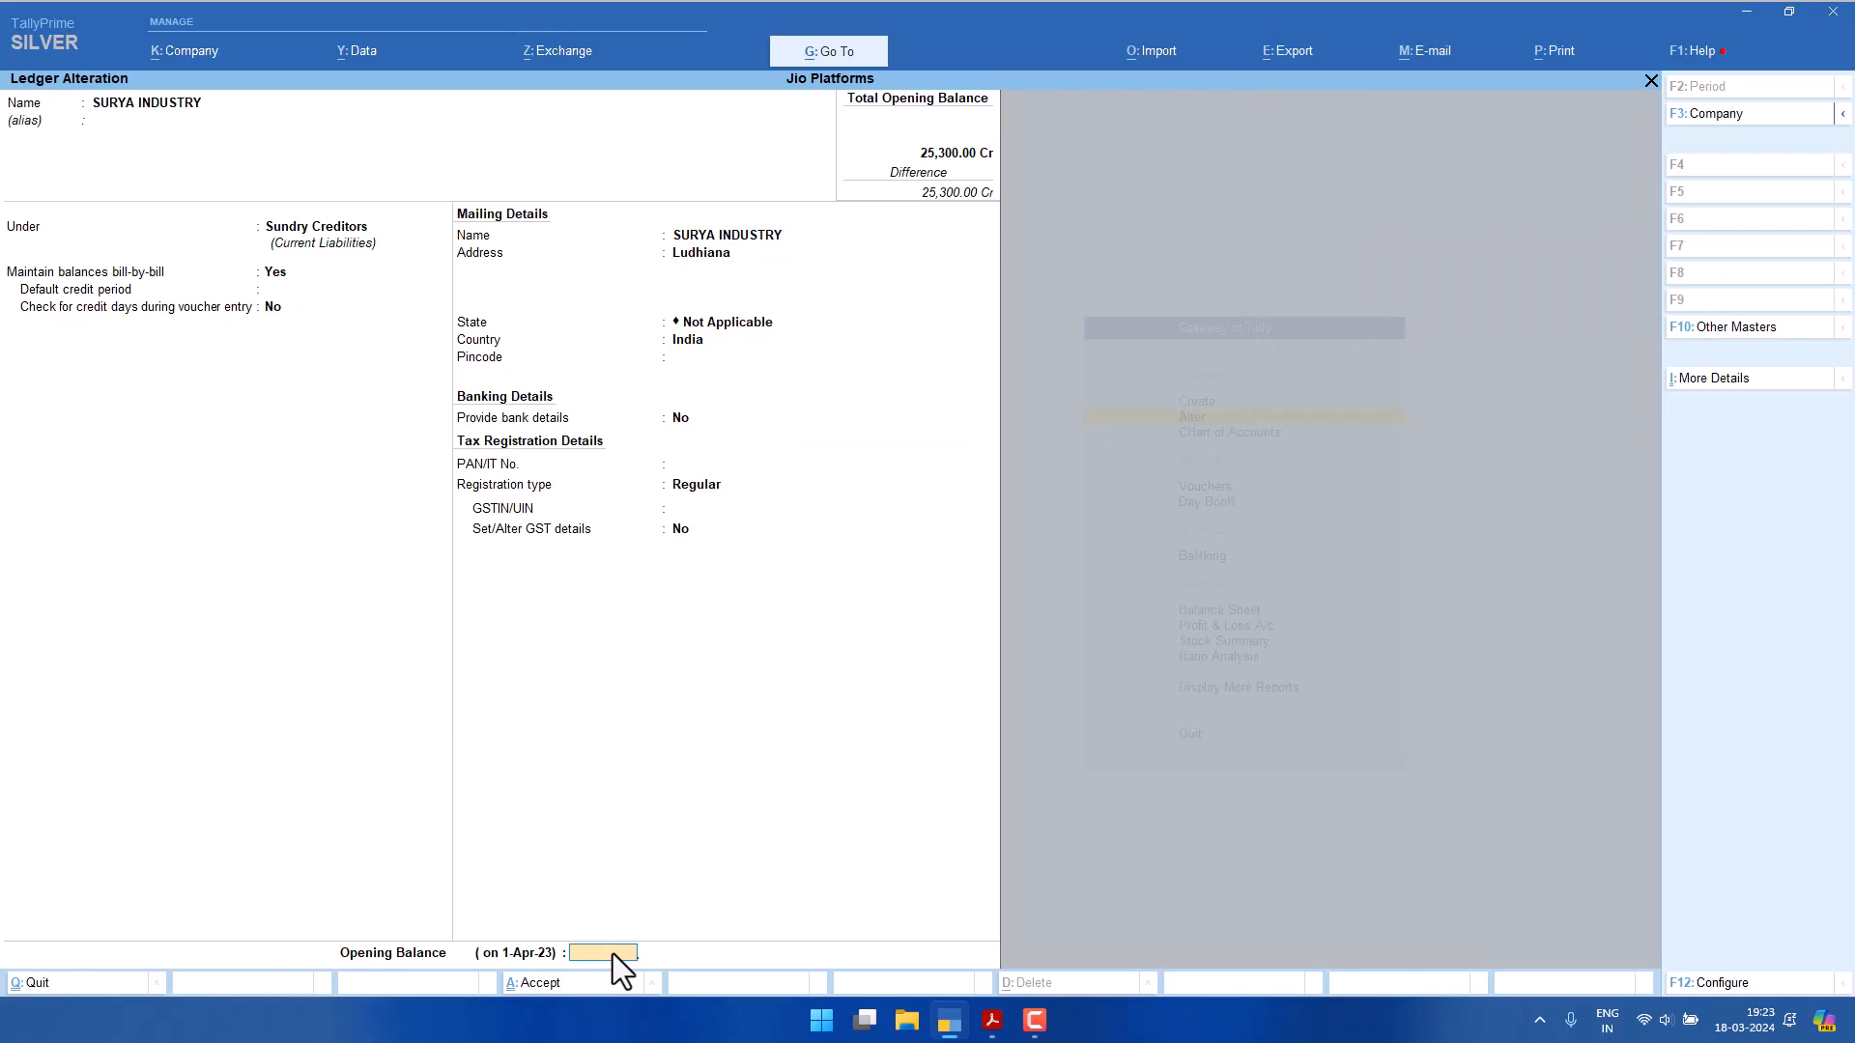
type("11,600")
key("Return")
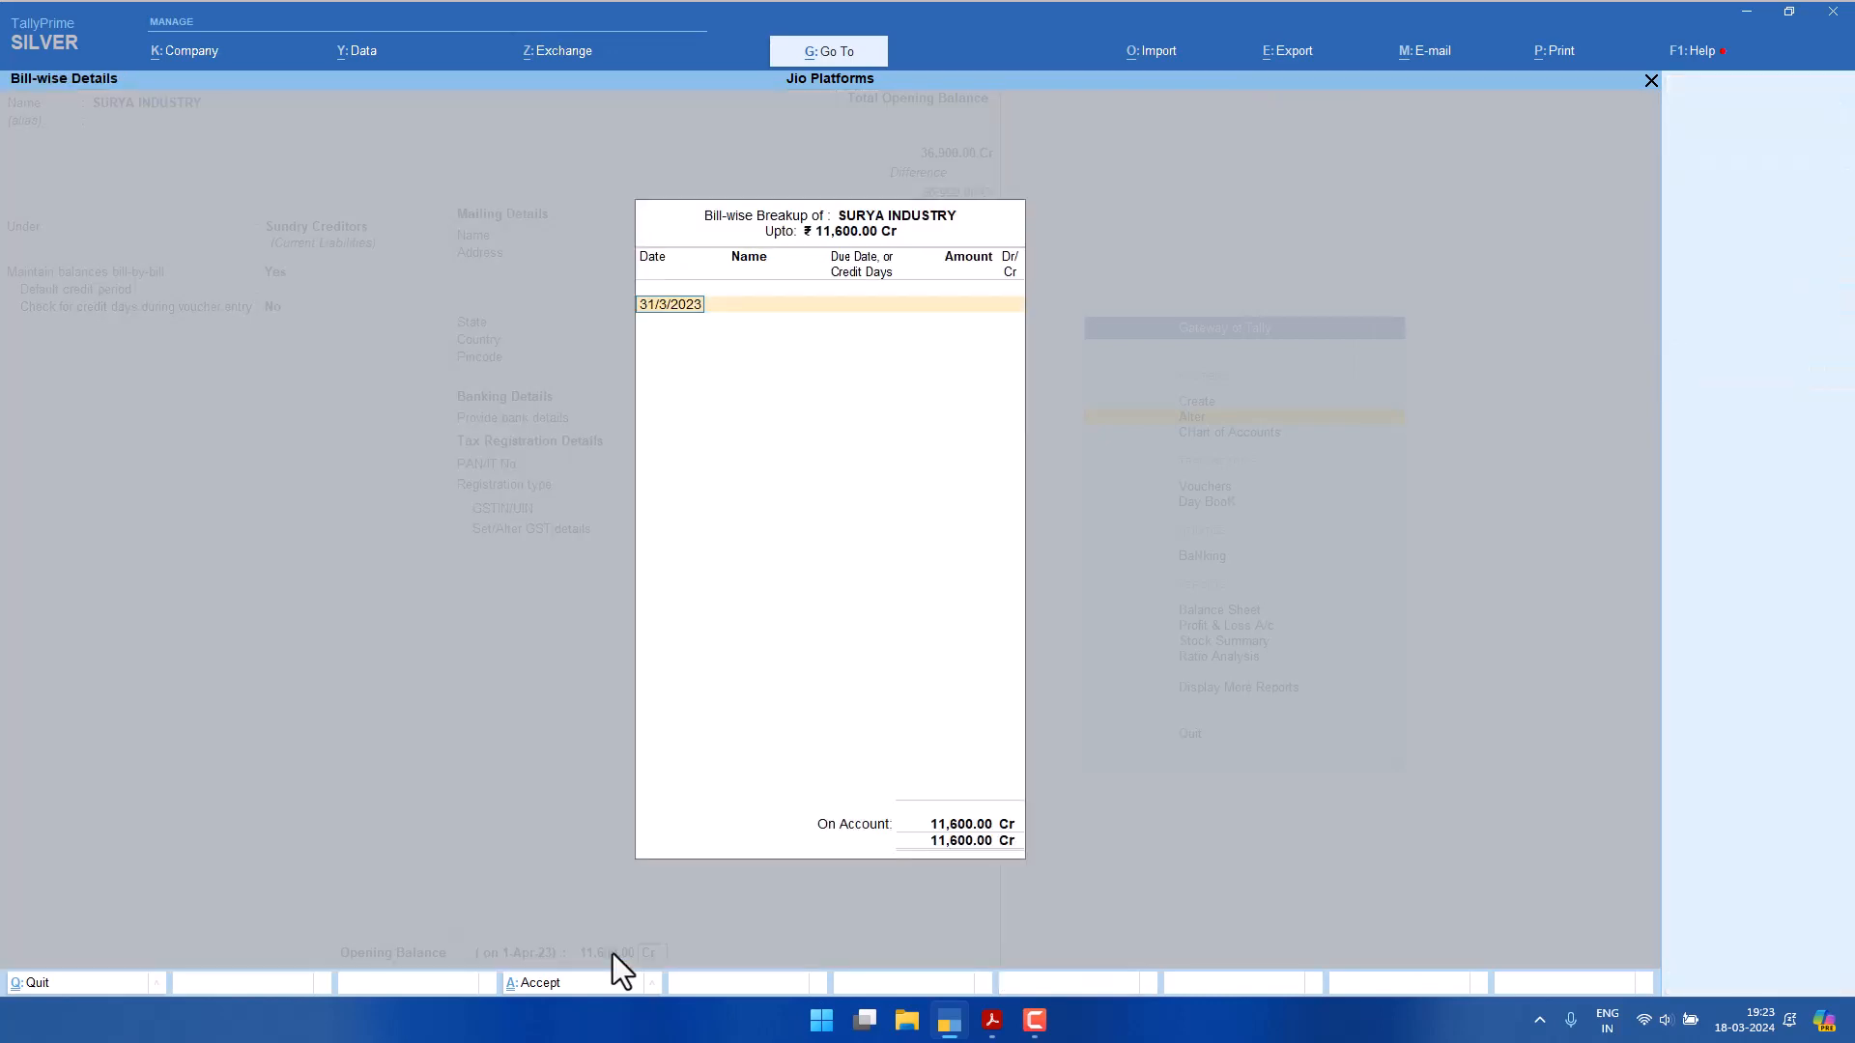
Leave the 11,600 Cr opening balance on account in the bill-wise breakup and save the SURYA INDUSTRY ledger.
key("Return")
key("n")
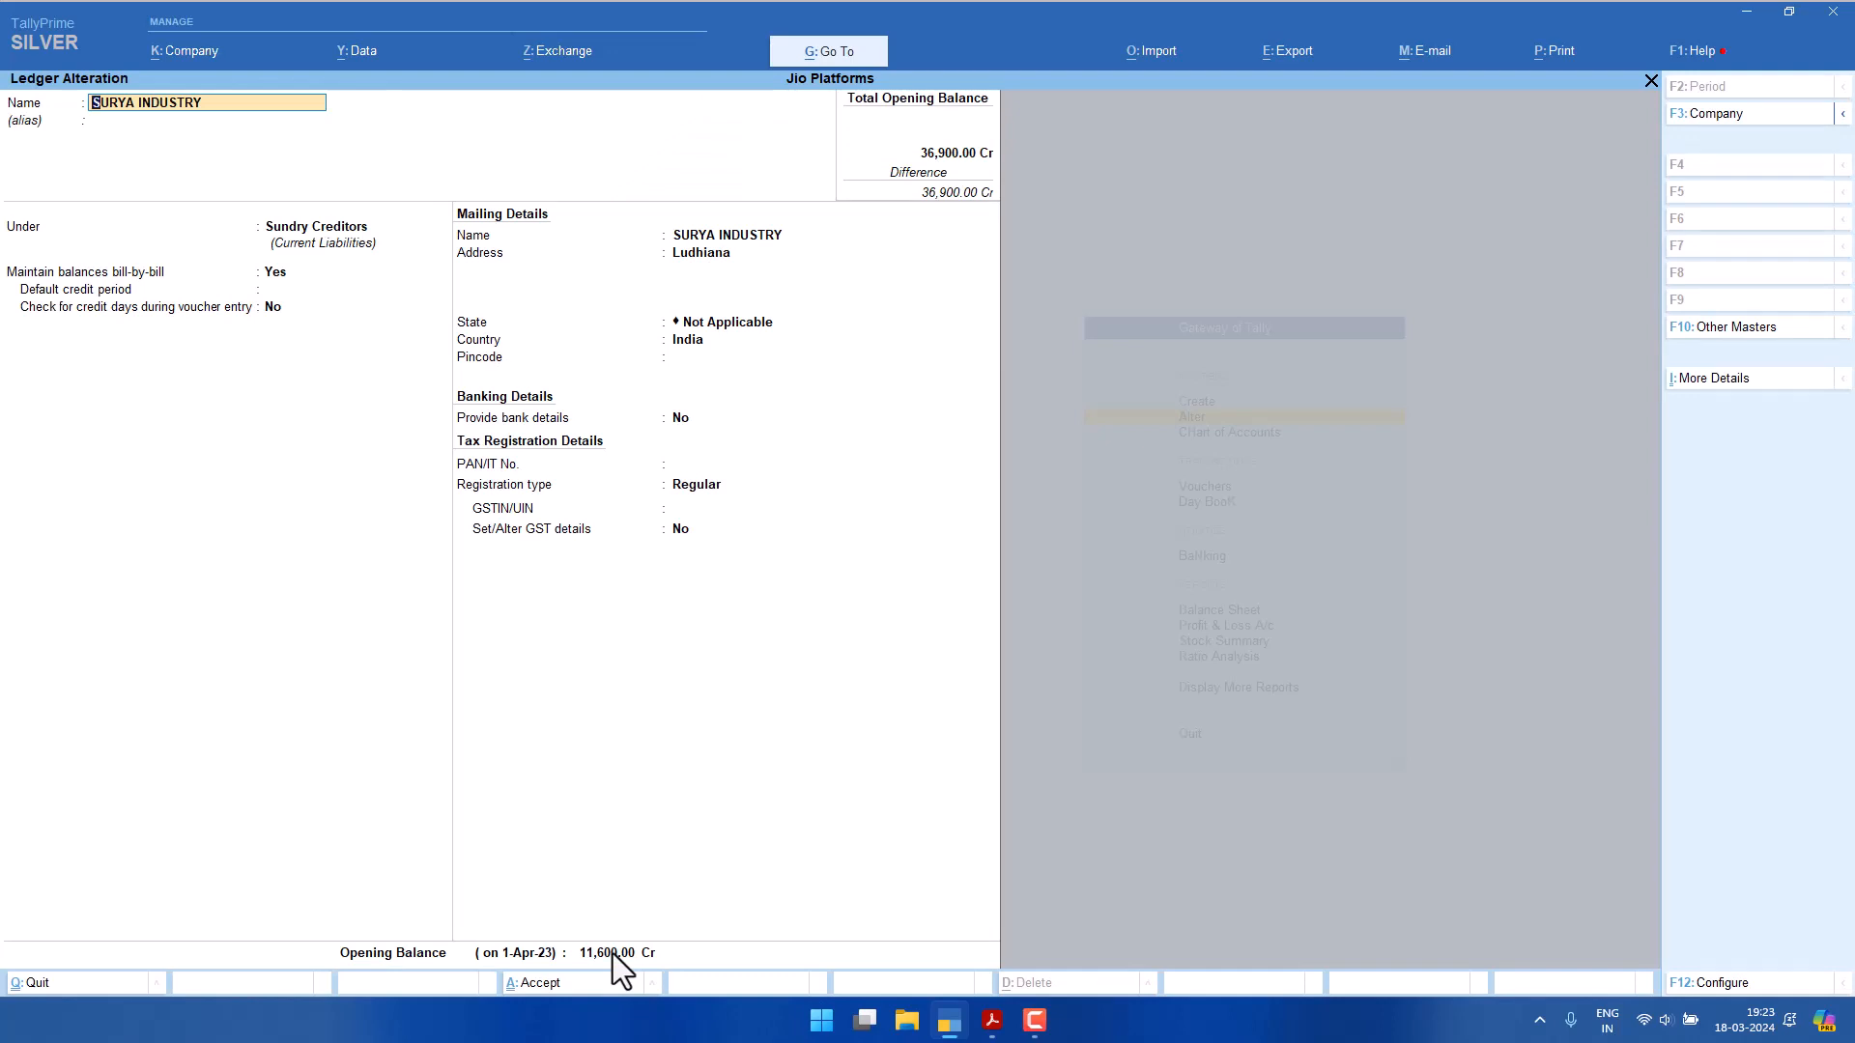
key("BackSpace")
key("Return")
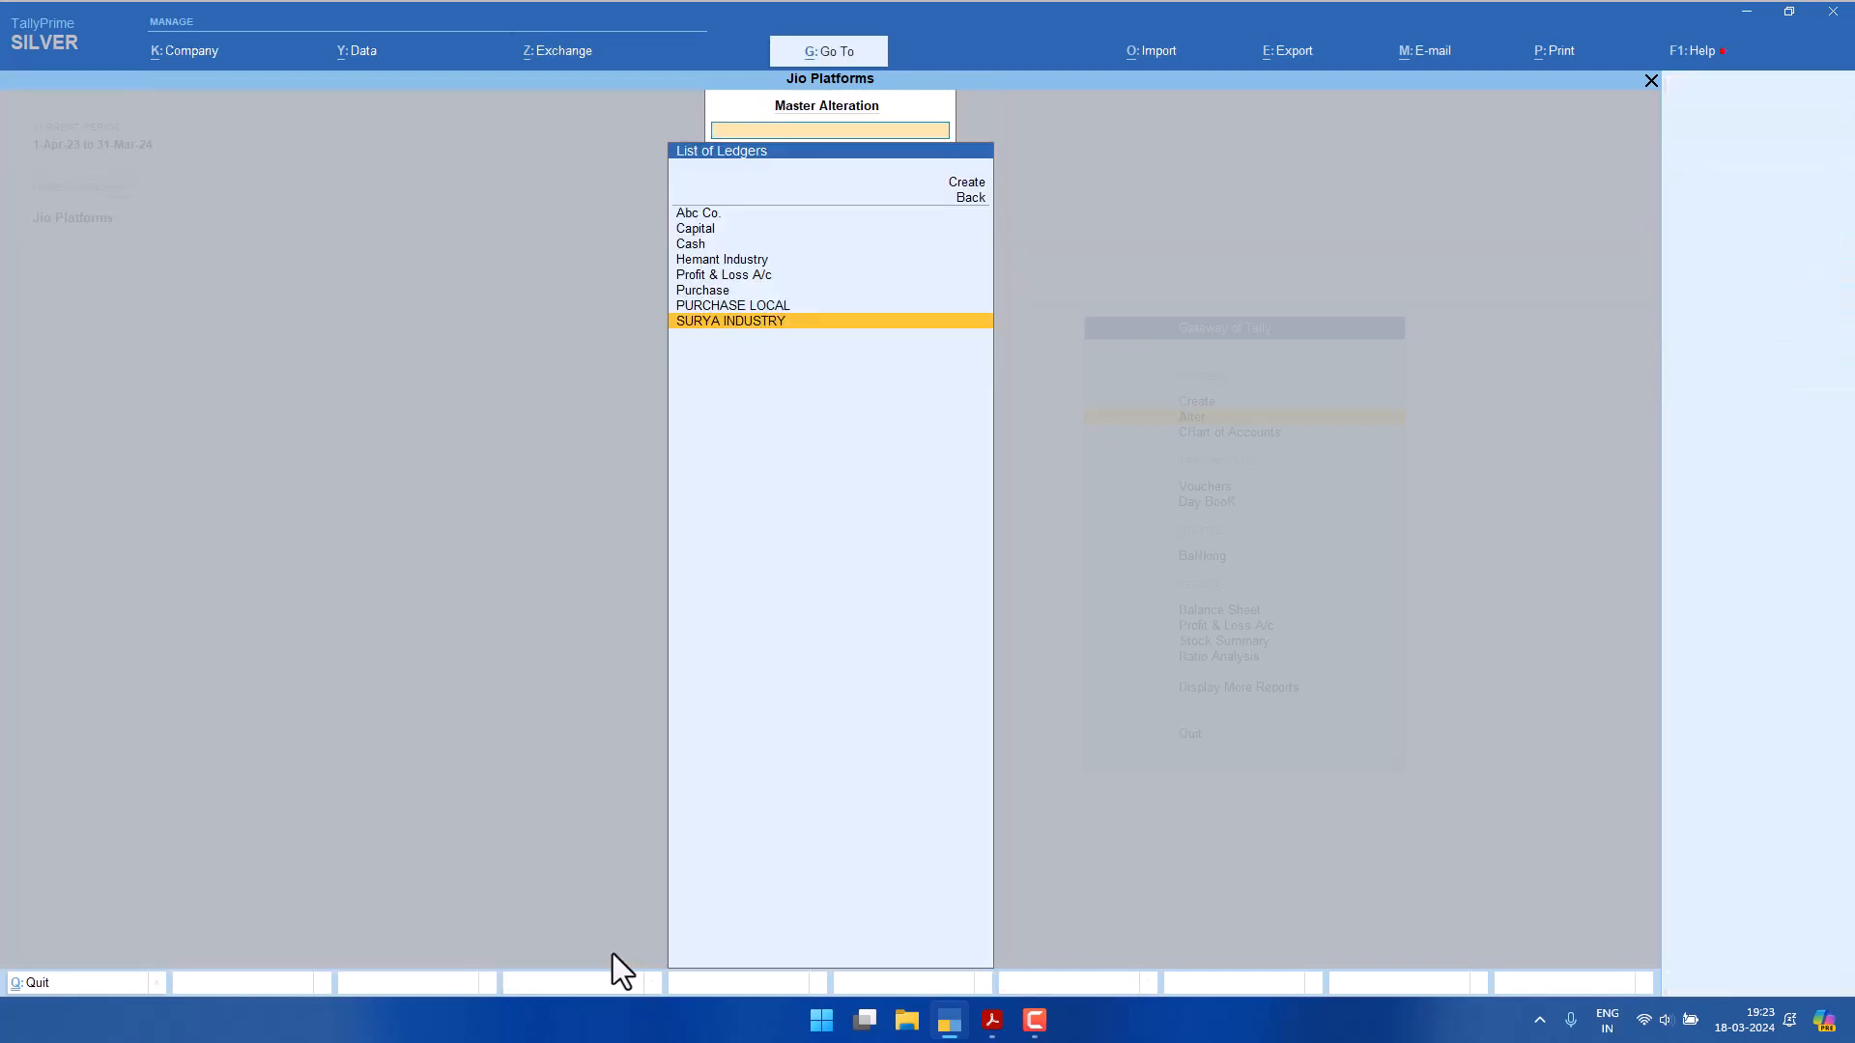
Reopen the SURYA INDUSTRY ledger to check its opening balance, and return to the Gateway of Tally.
key("Return")
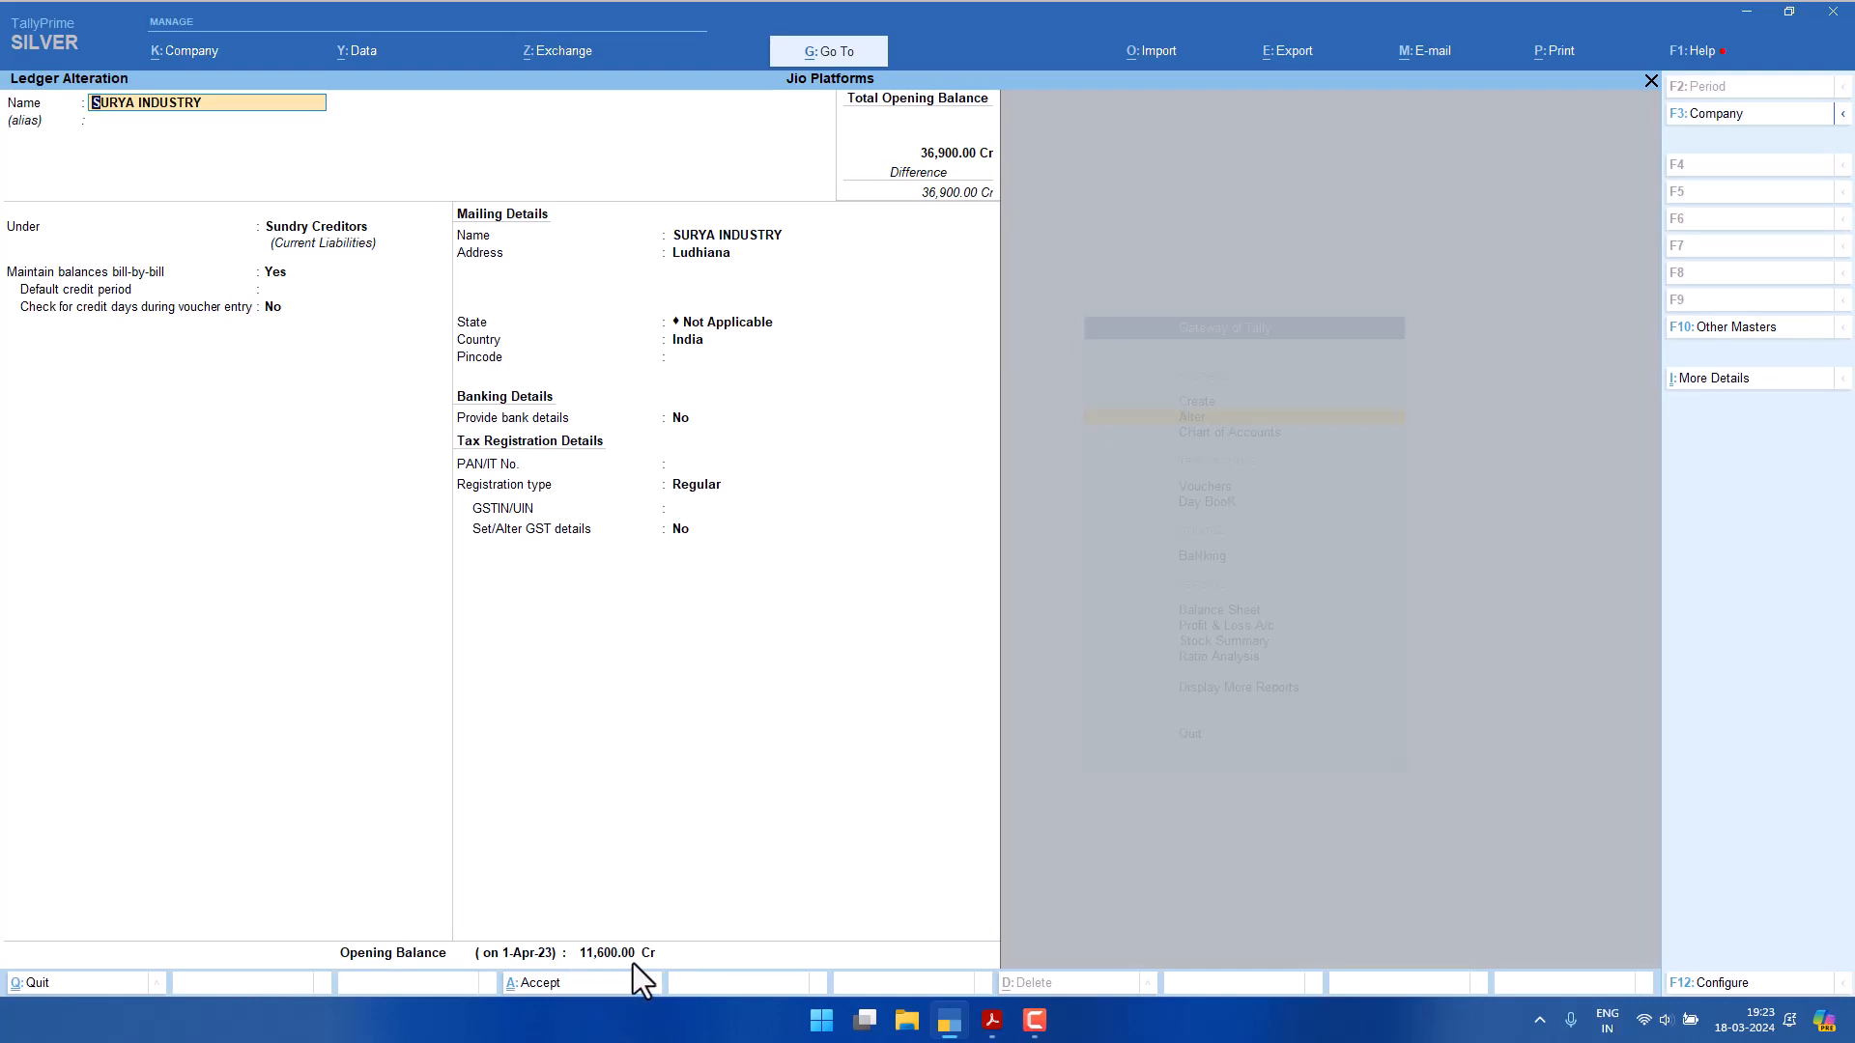
key("Escape")
key("Escape")
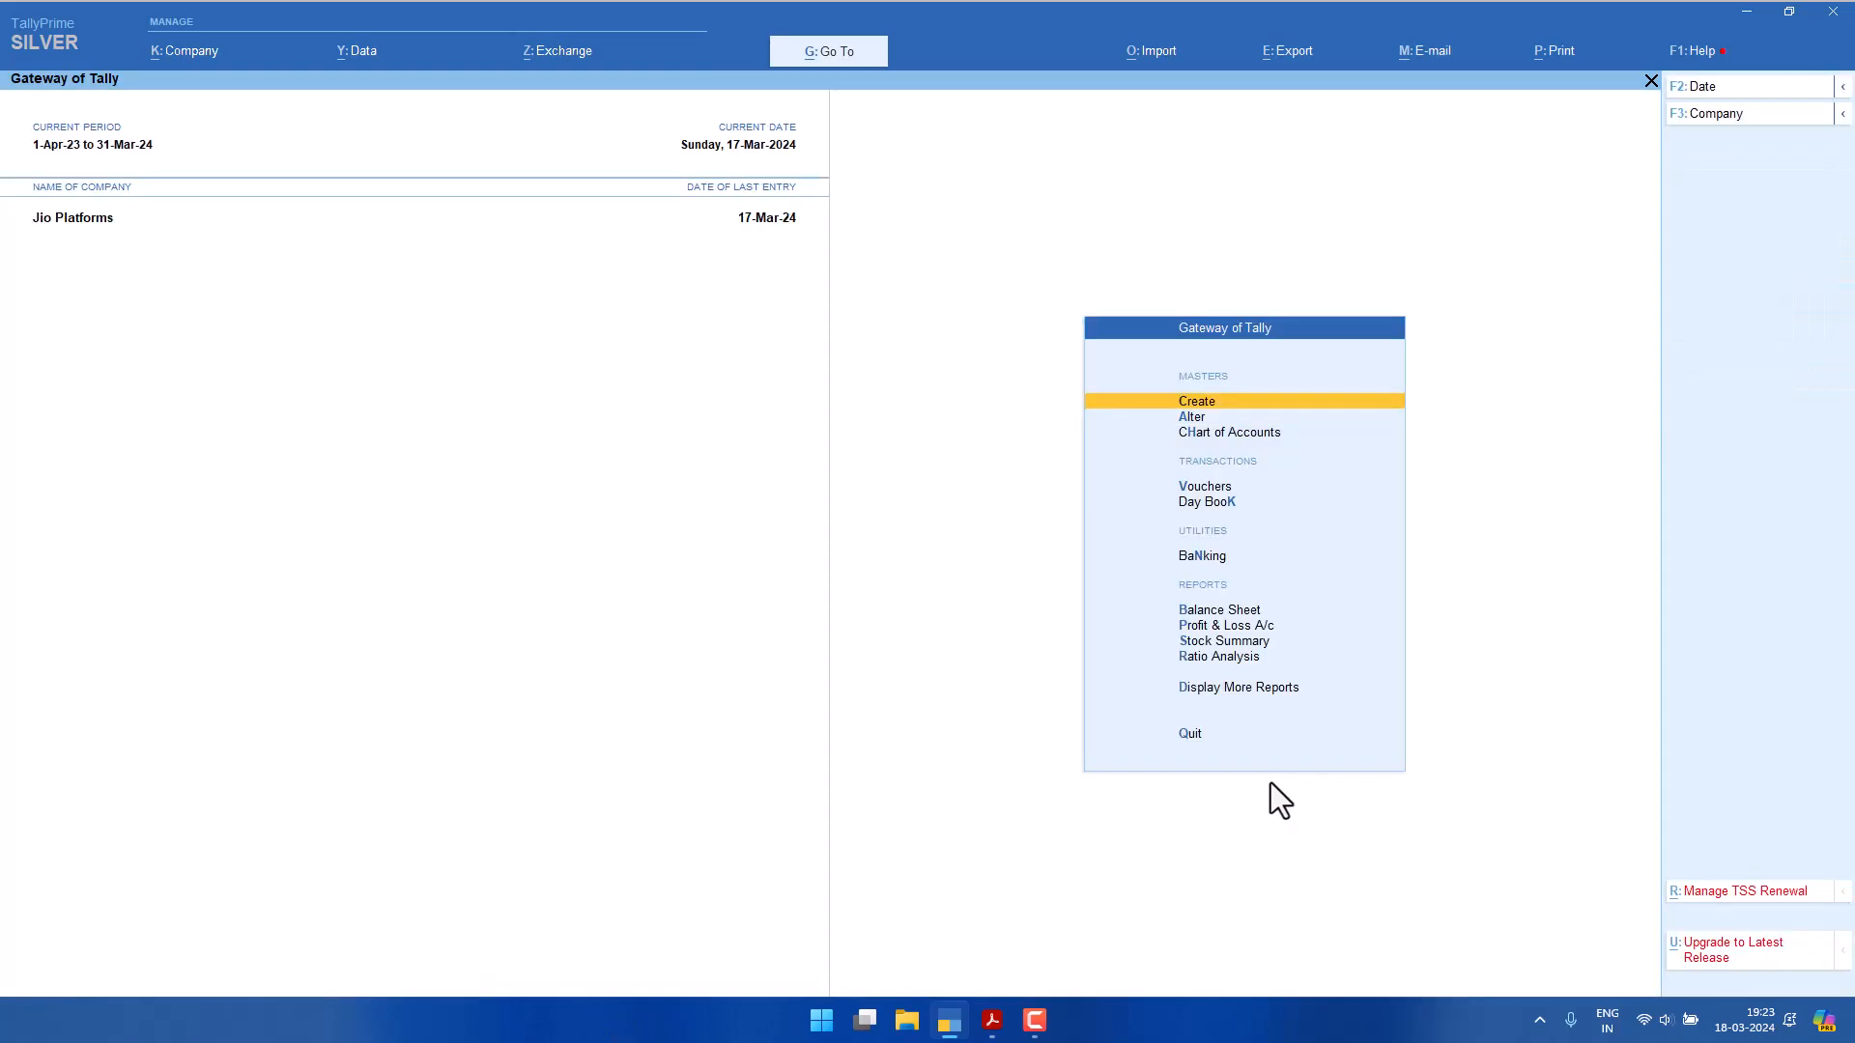